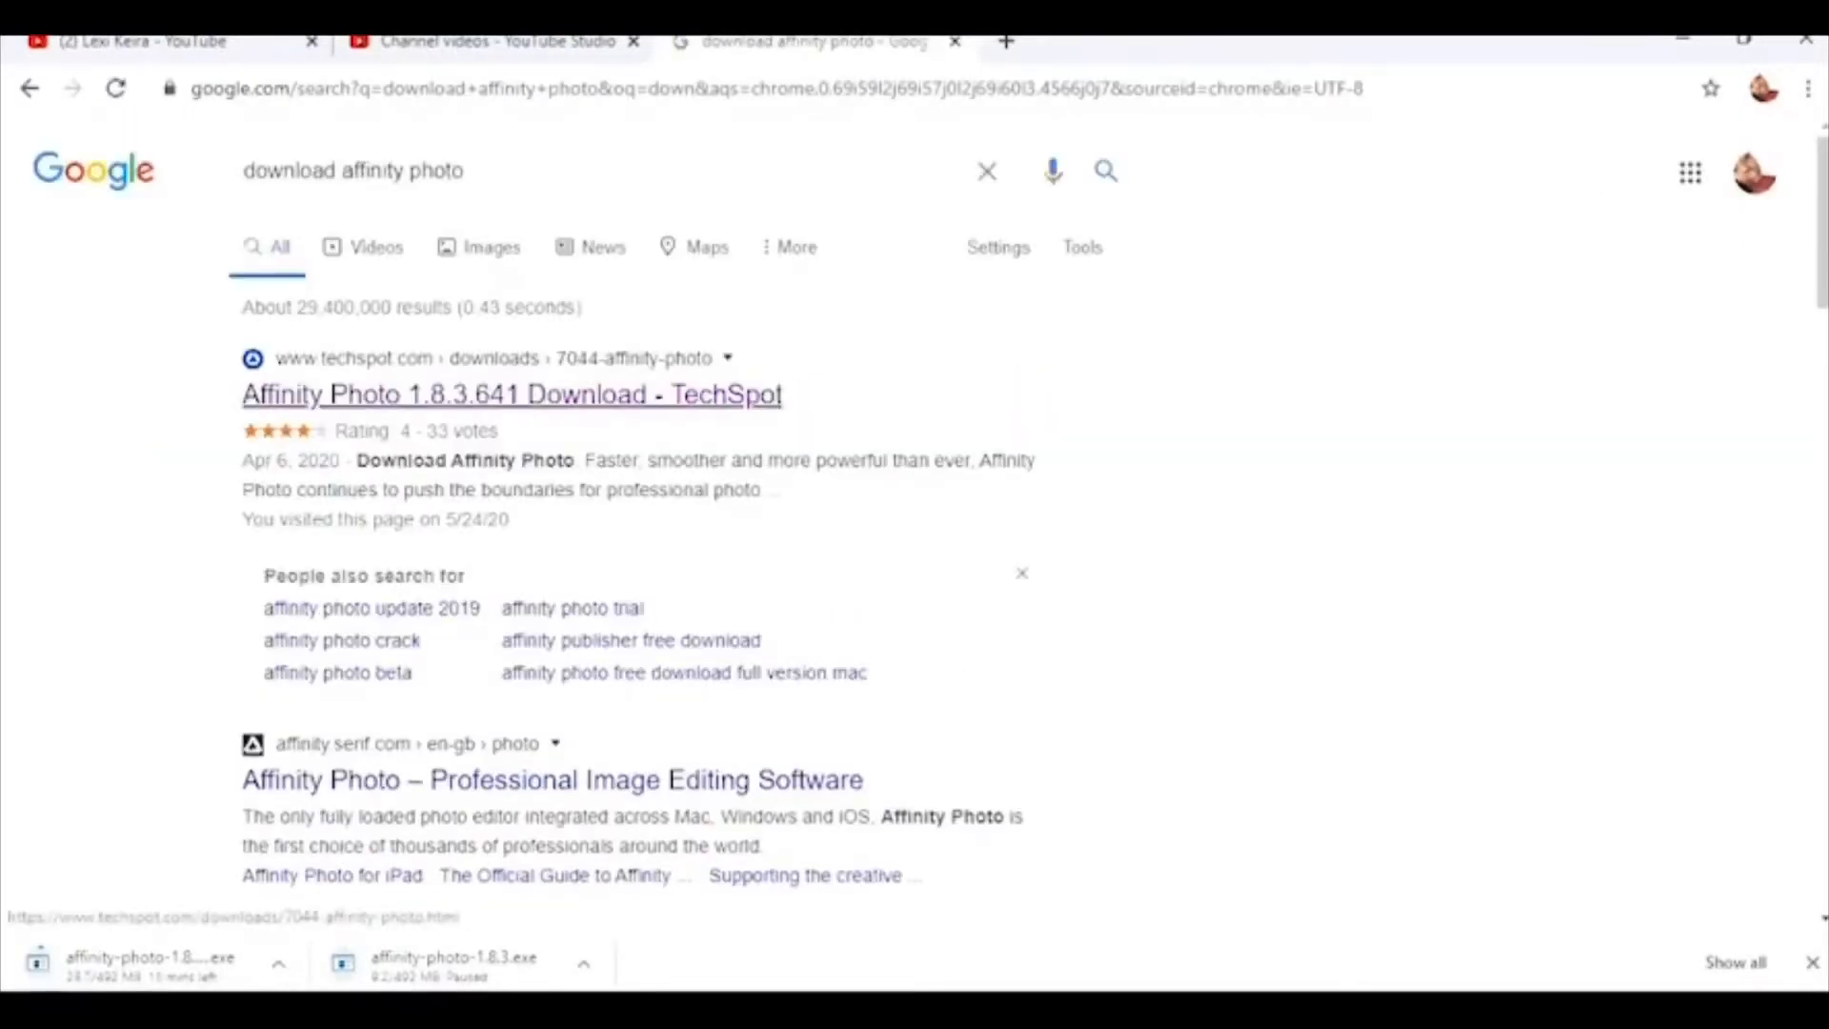
Step: Start the Affinity Photo 1.8.3.641 download from TechSpot, then minimize Chrome to reveal the desktop
left_click(511, 394)
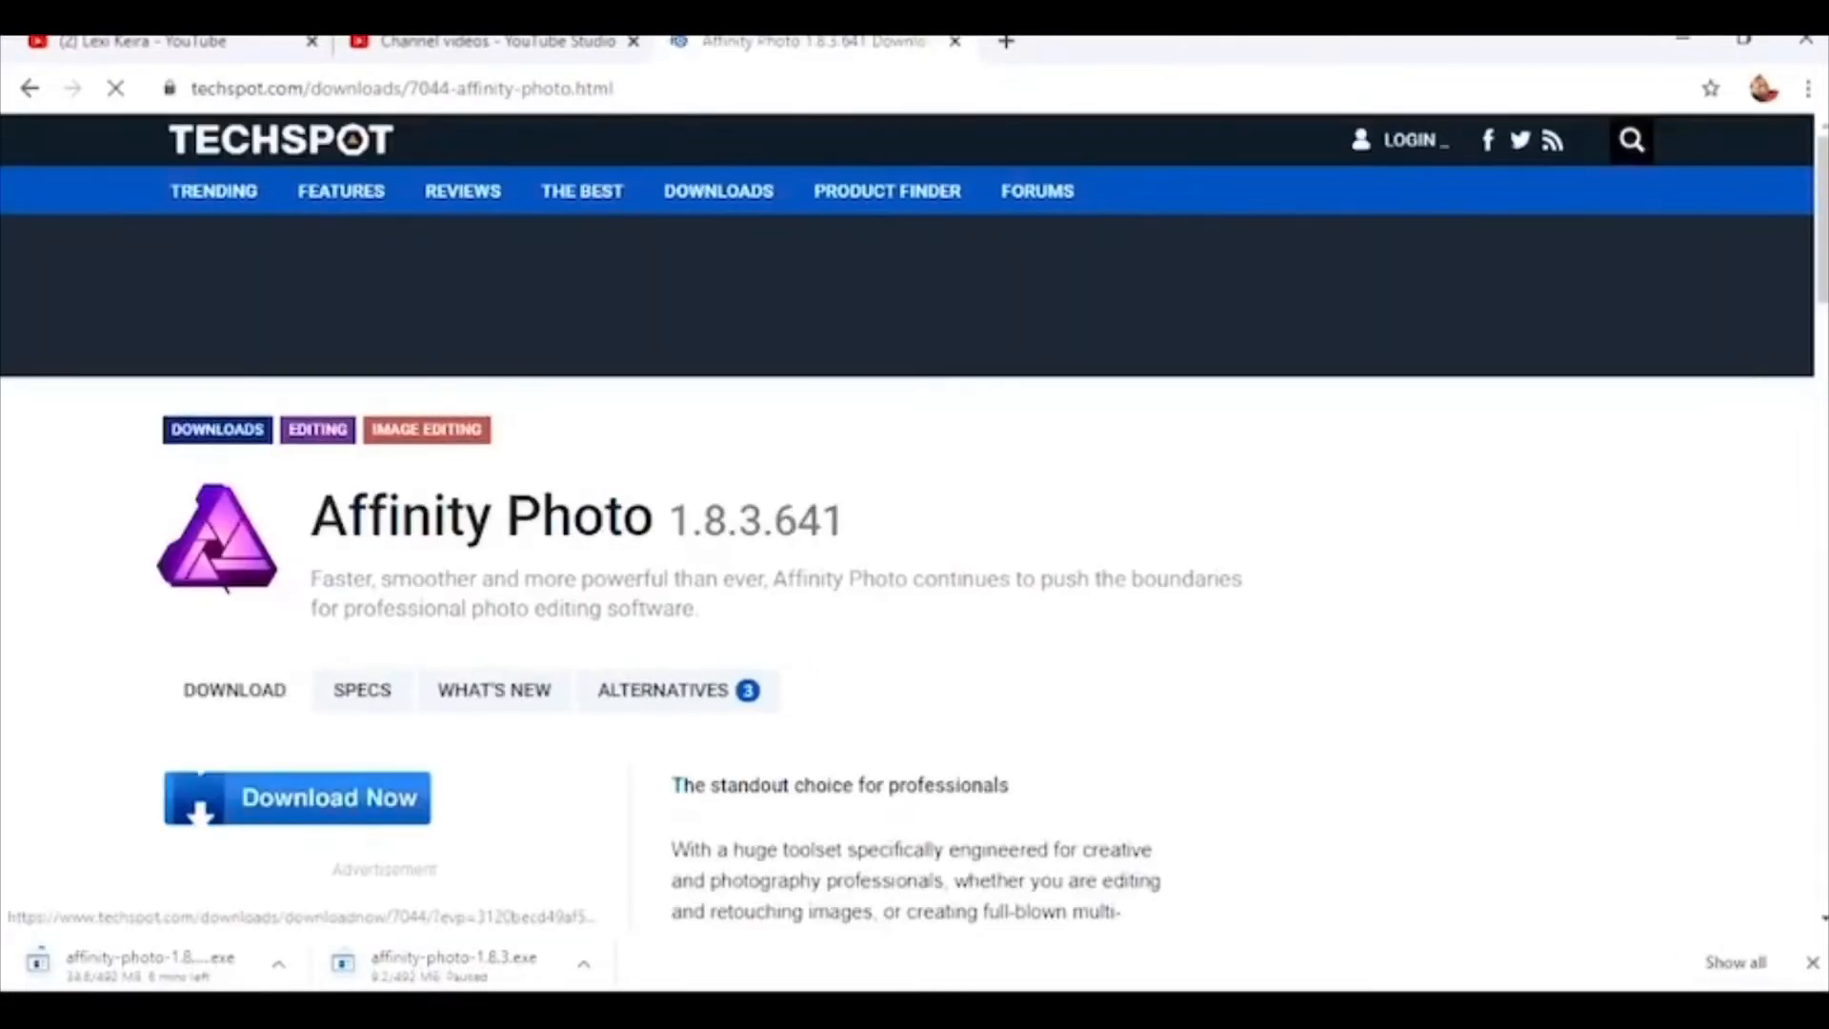
left_click(297, 798)
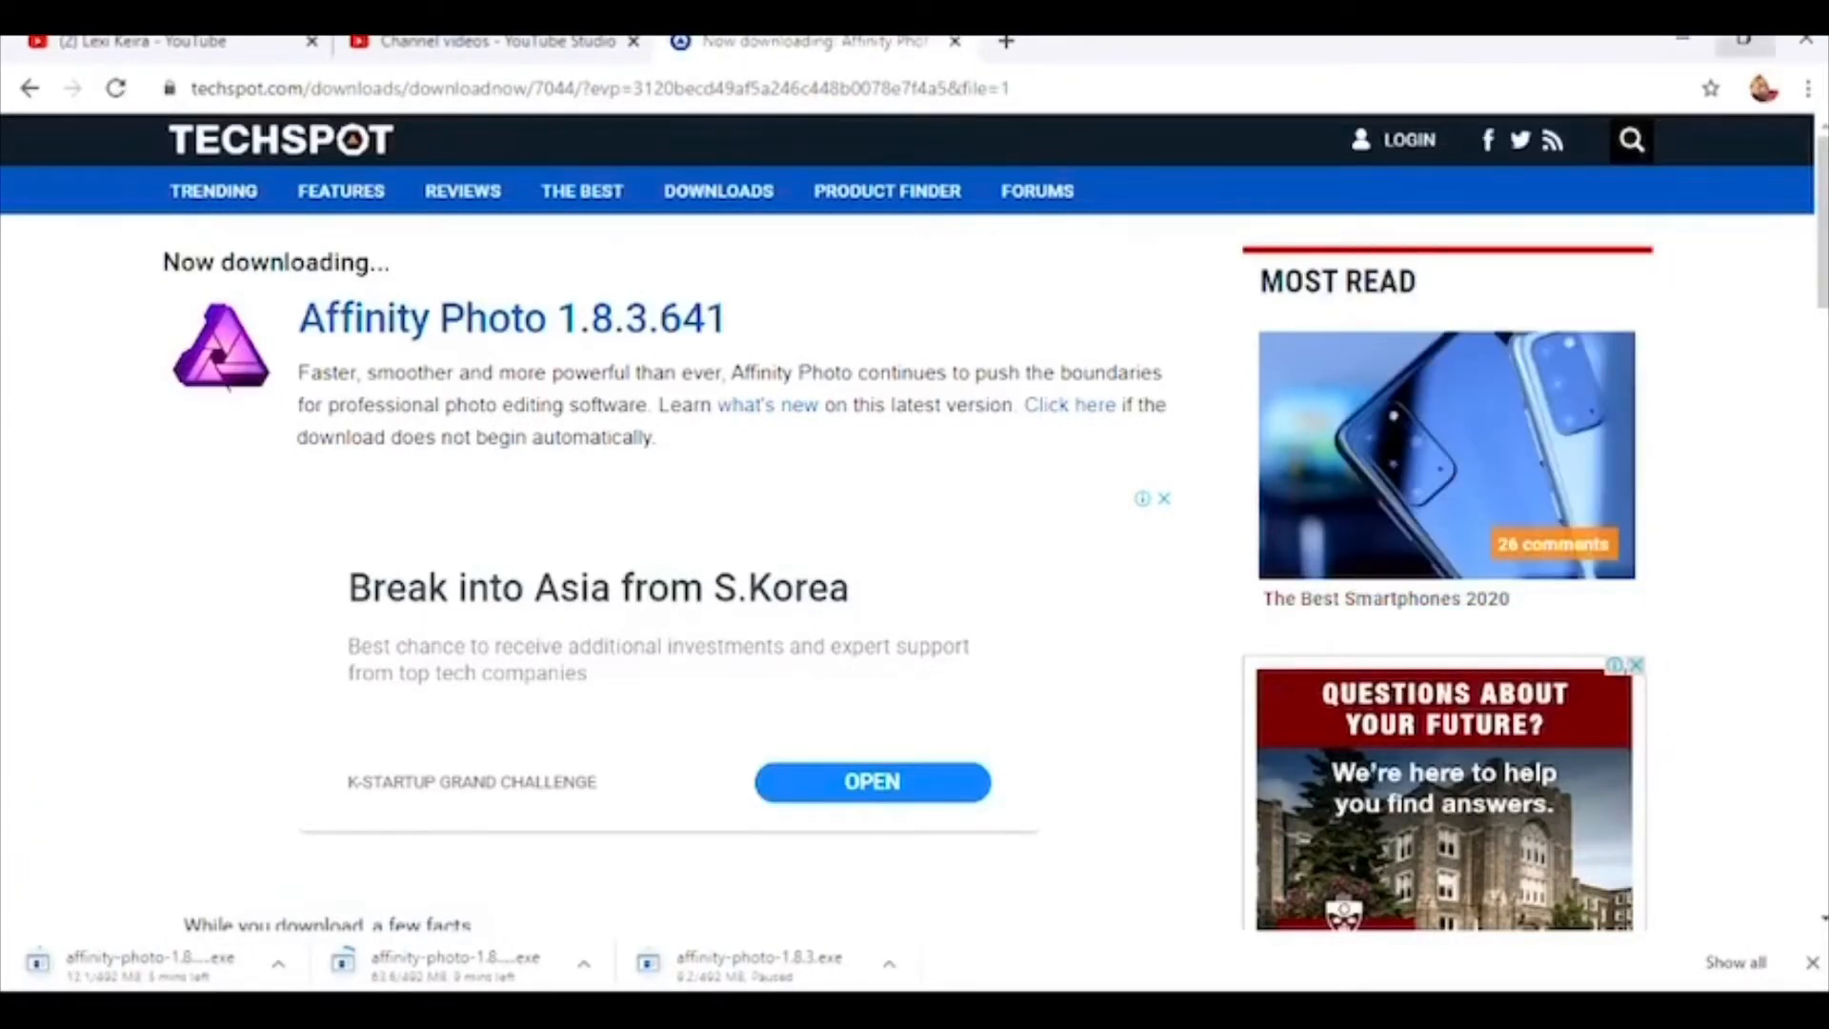
left_click(1683, 43)
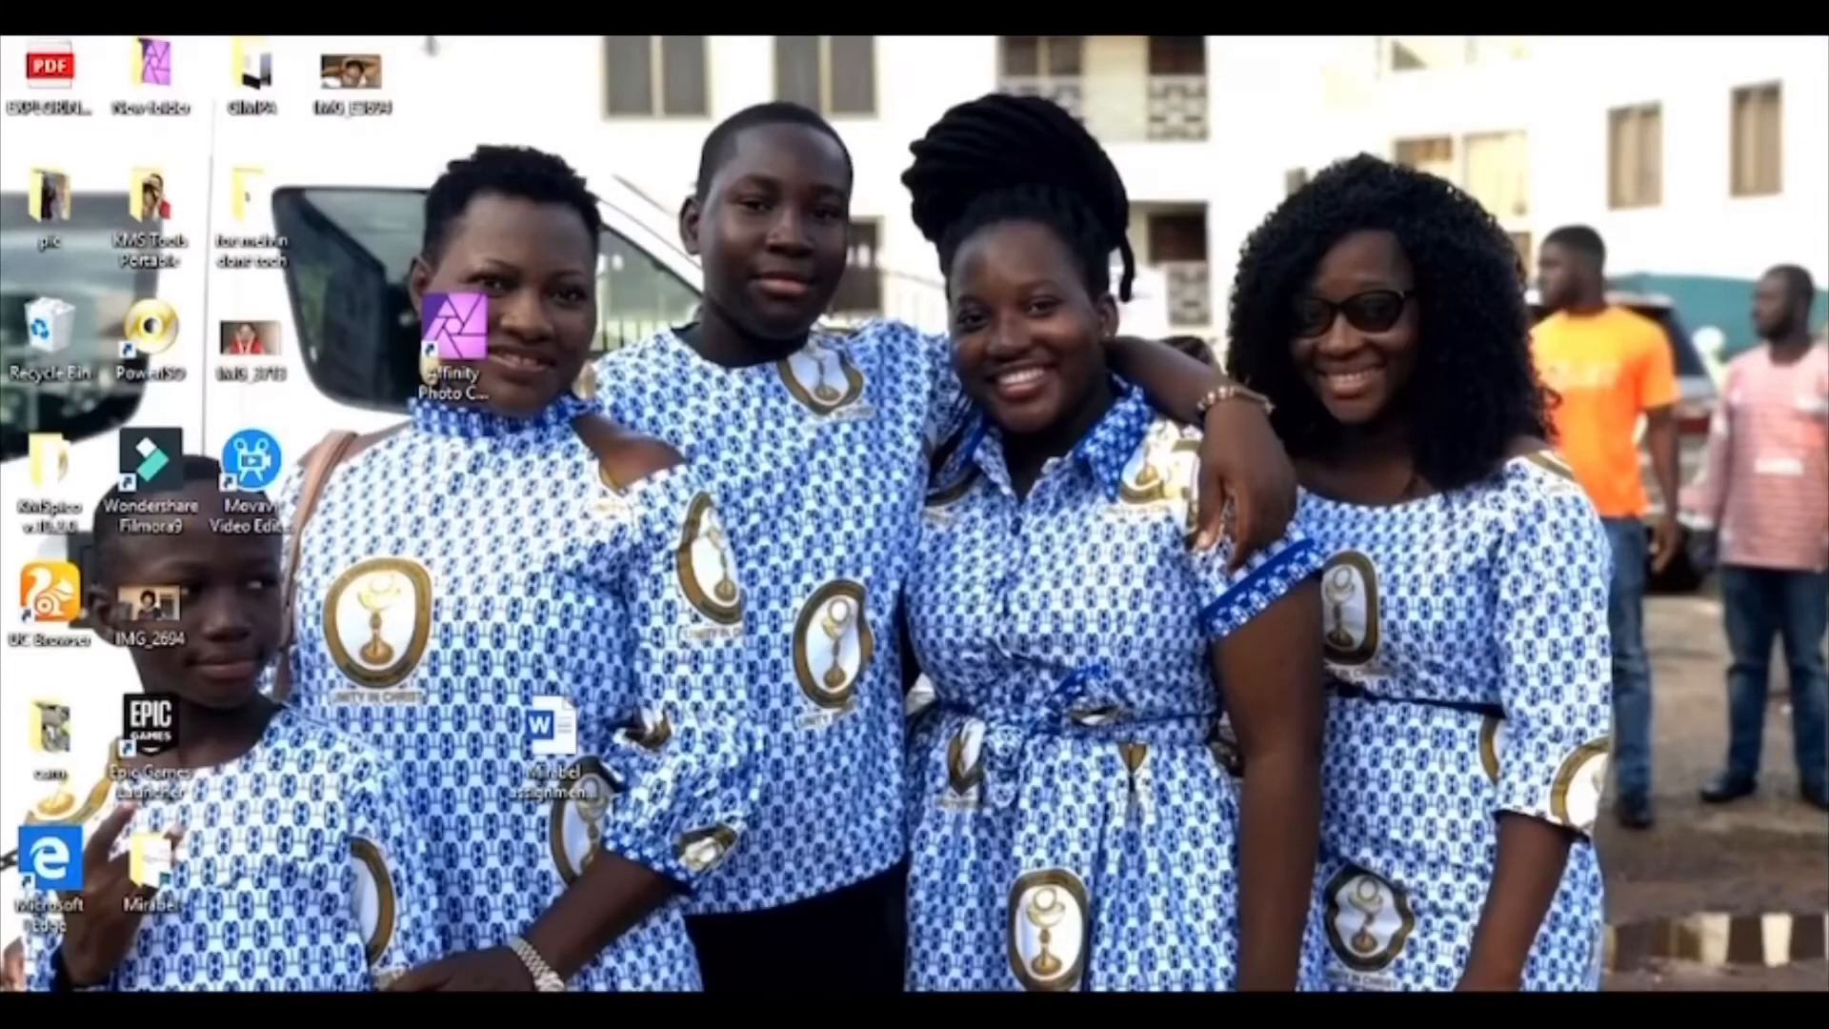
Step: Launch Affinity Photo 1.7.0.178 beta and dismiss the New Beta notice and welcome panel
left_click(454, 328)
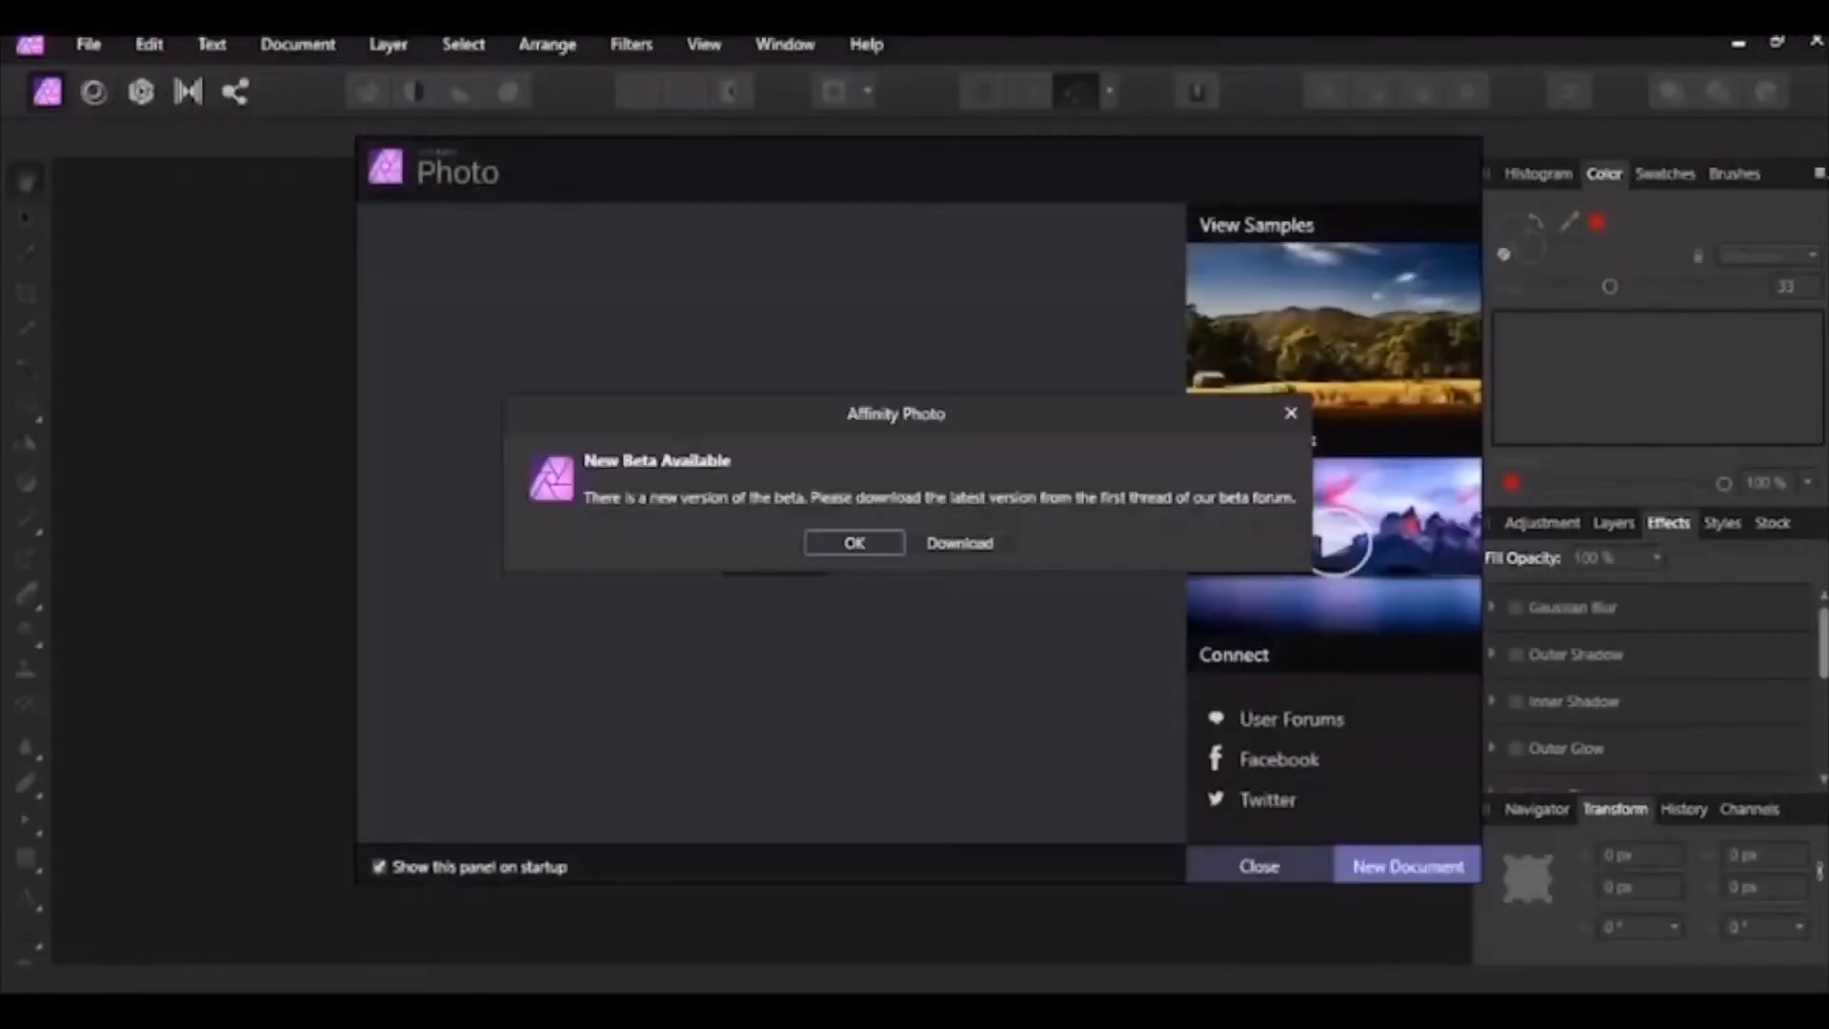
key("Return")
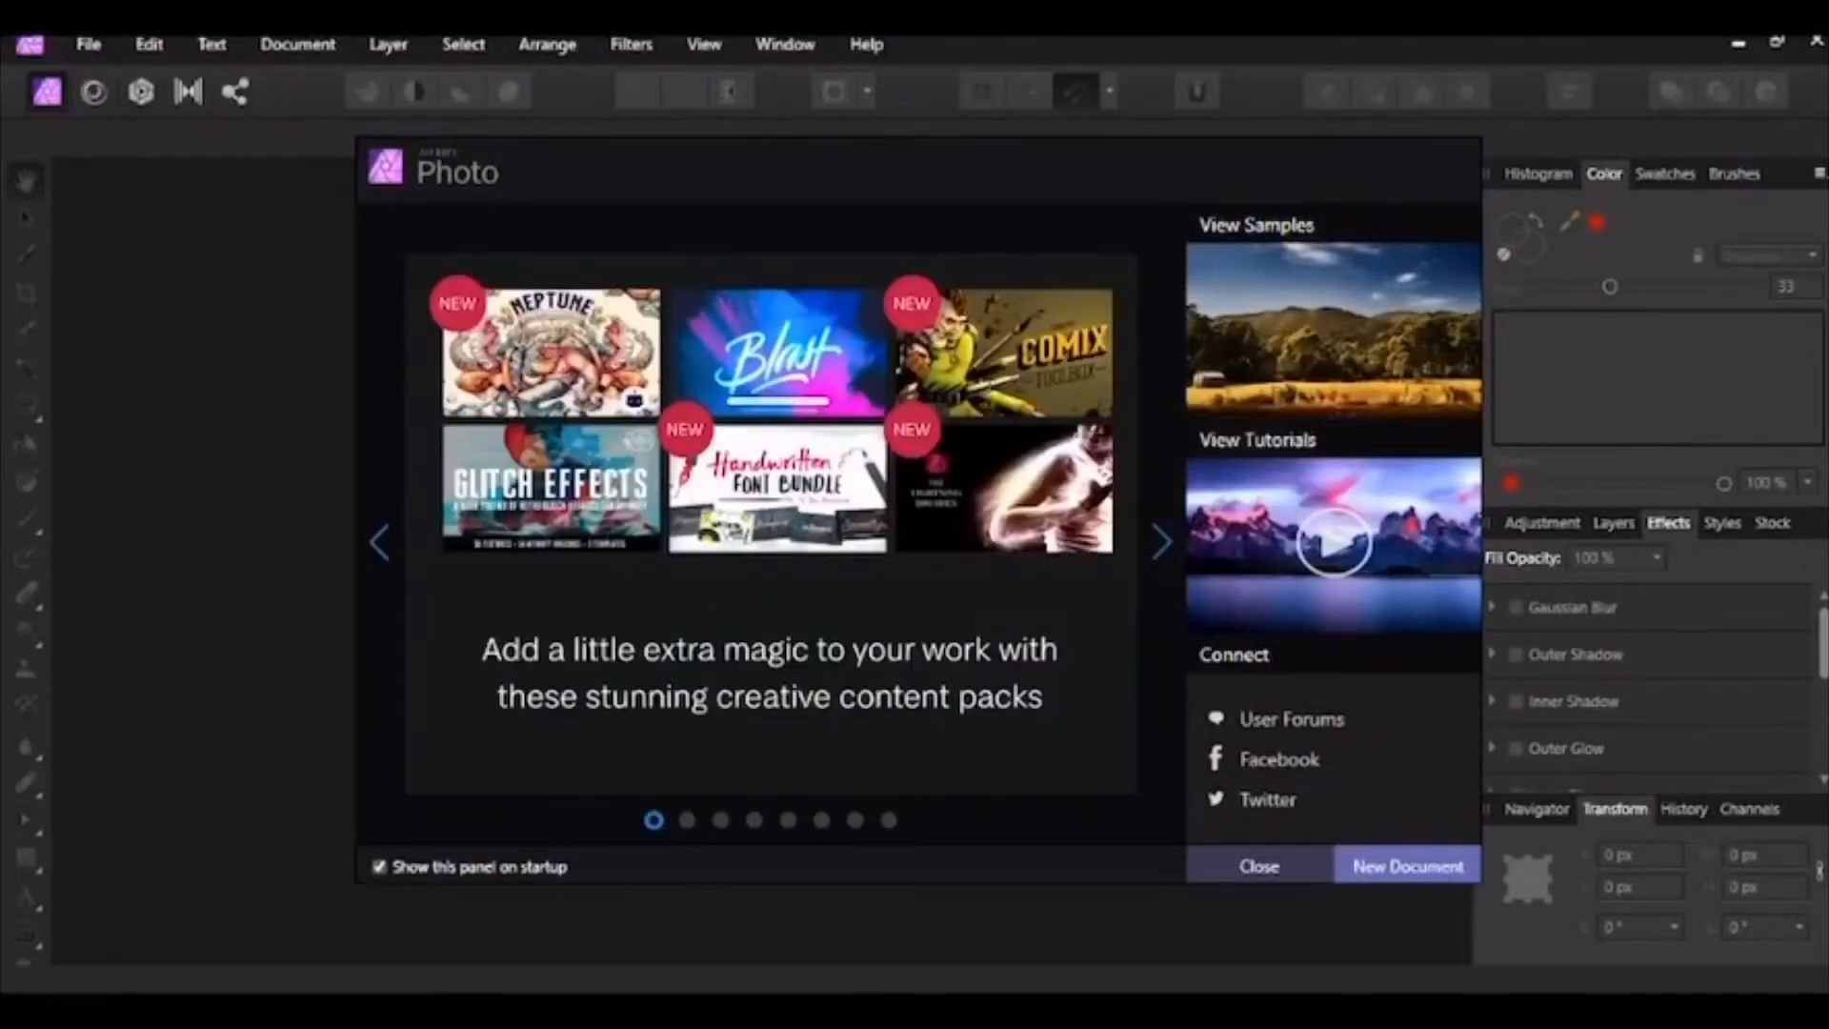
left_click(1259, 865)
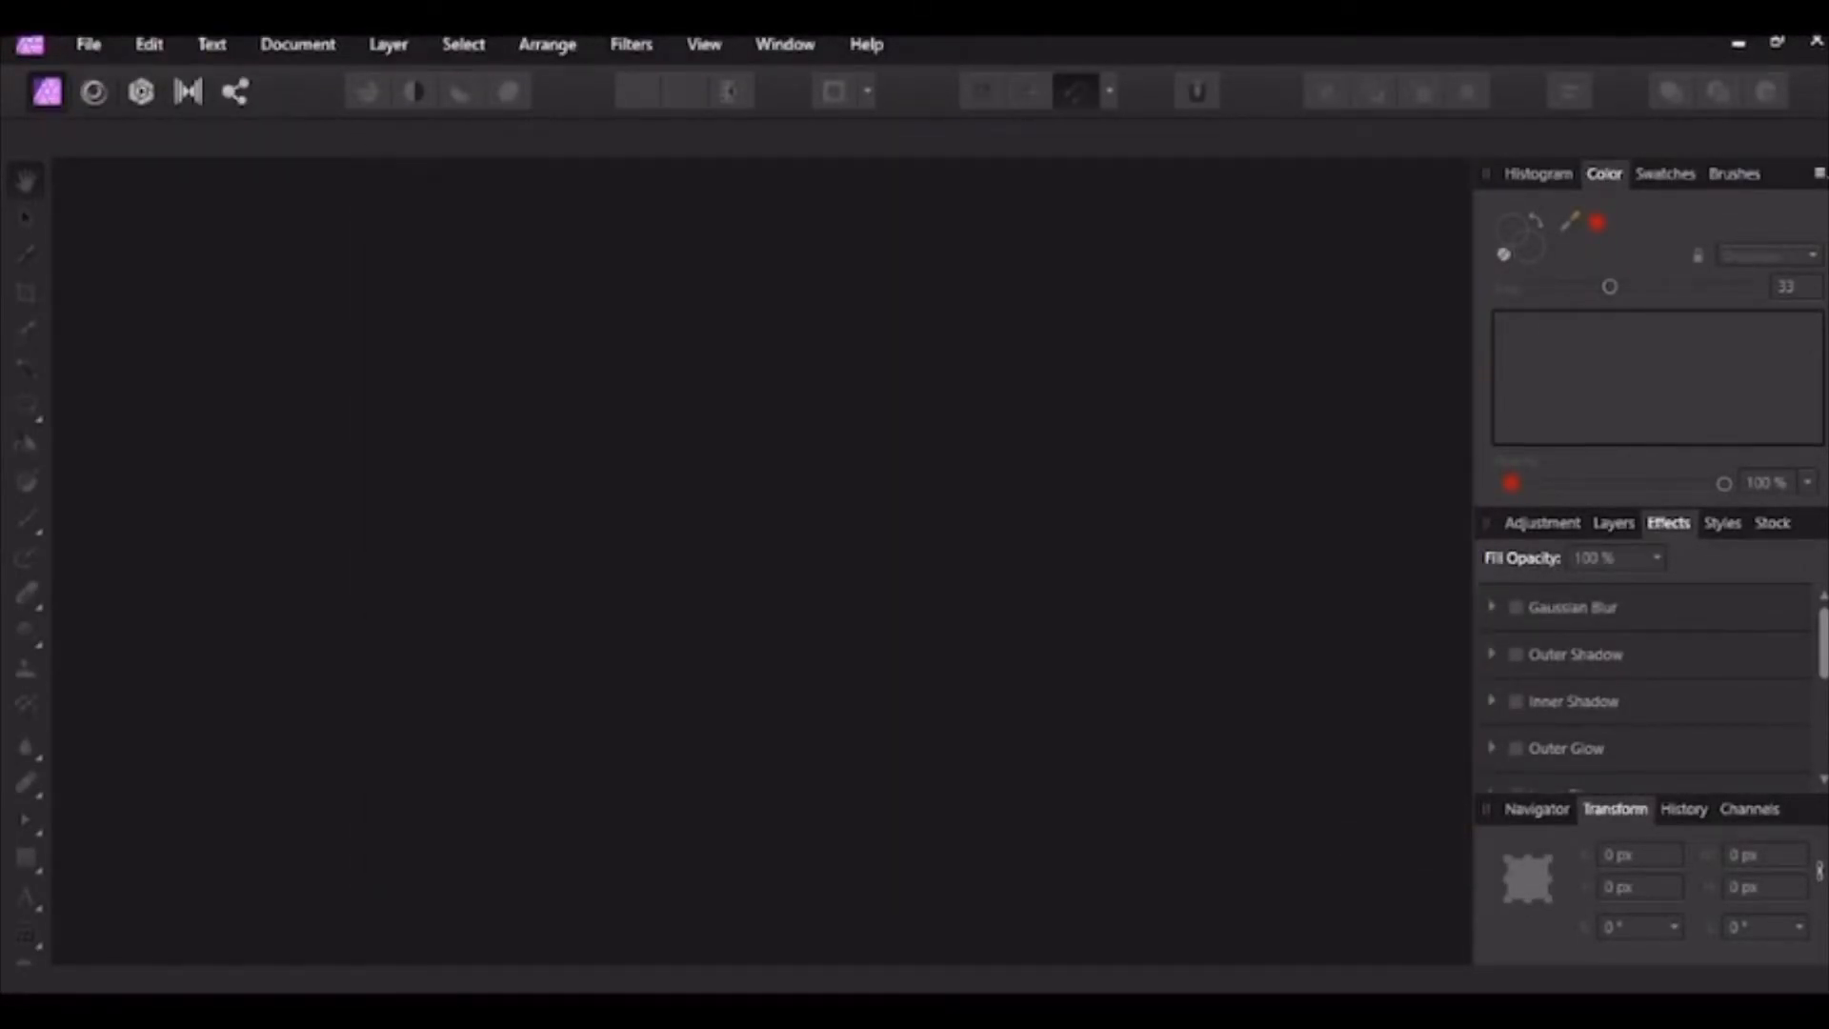
Step: Create two Web FHD 1080p (1920×1080) documents, return to the first, and restore down the window
left_click(88, 44)
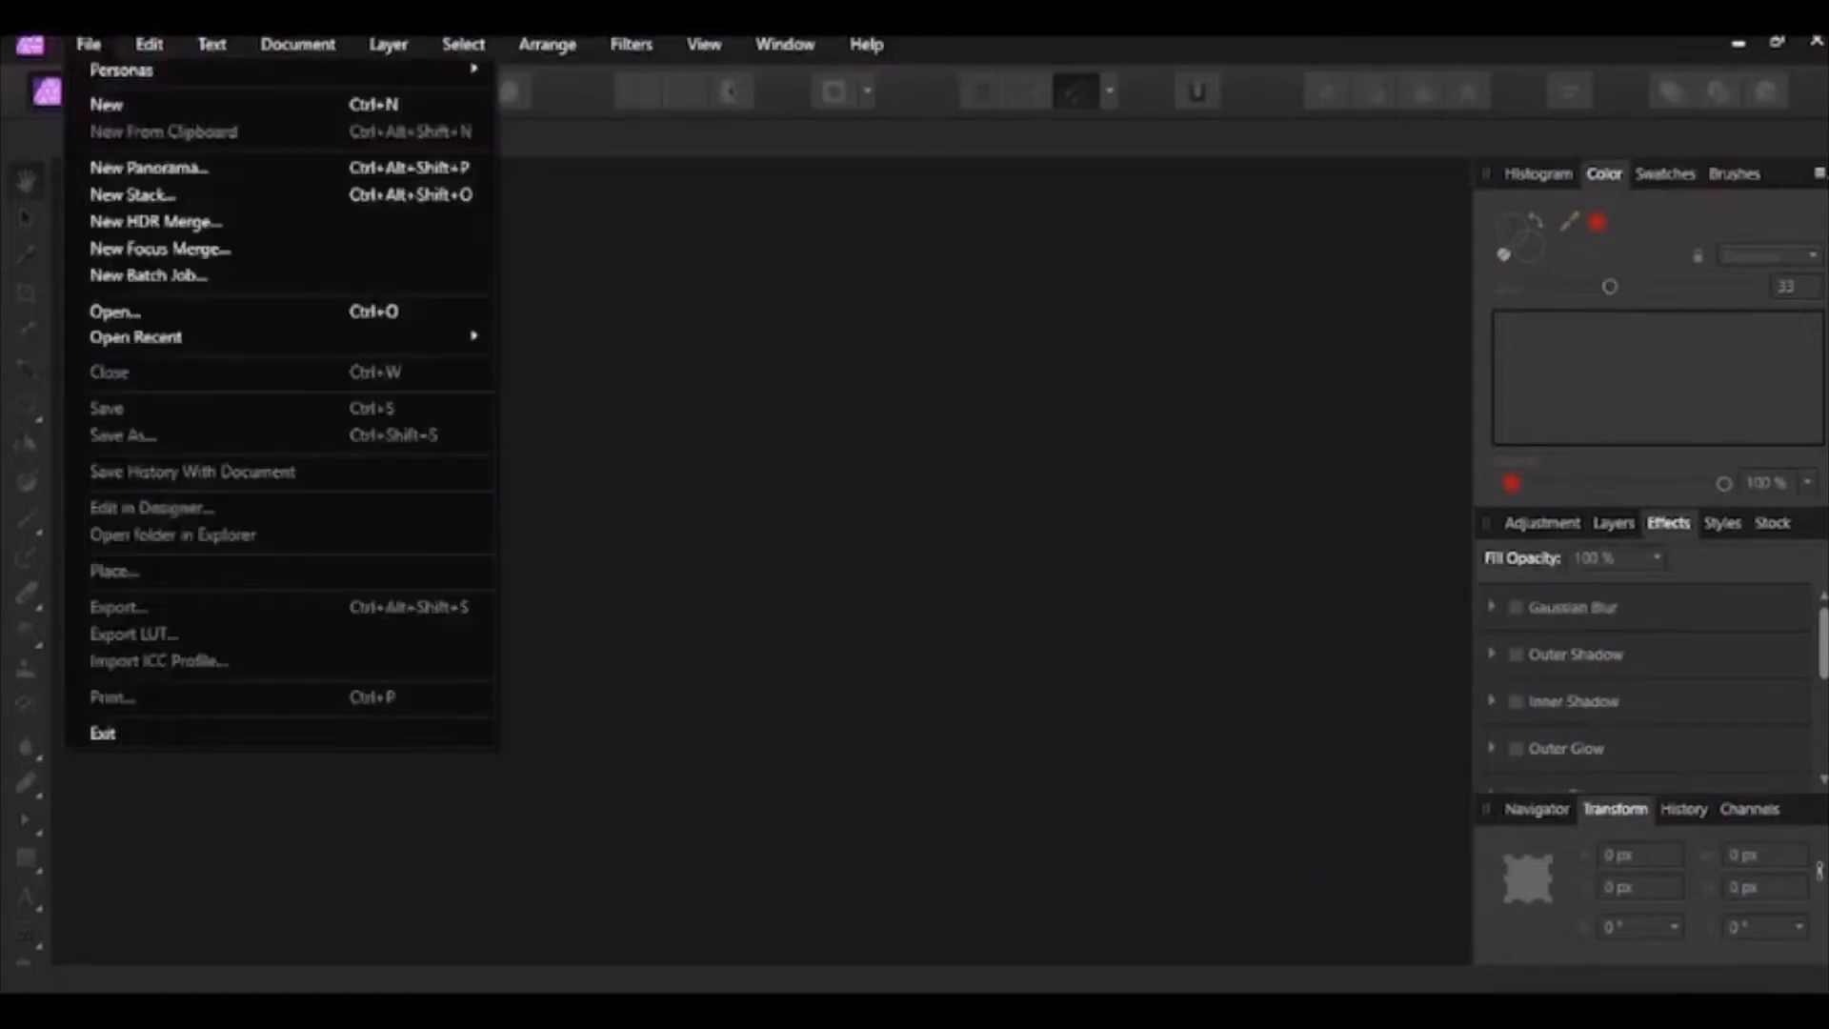
left_click(106, 104)
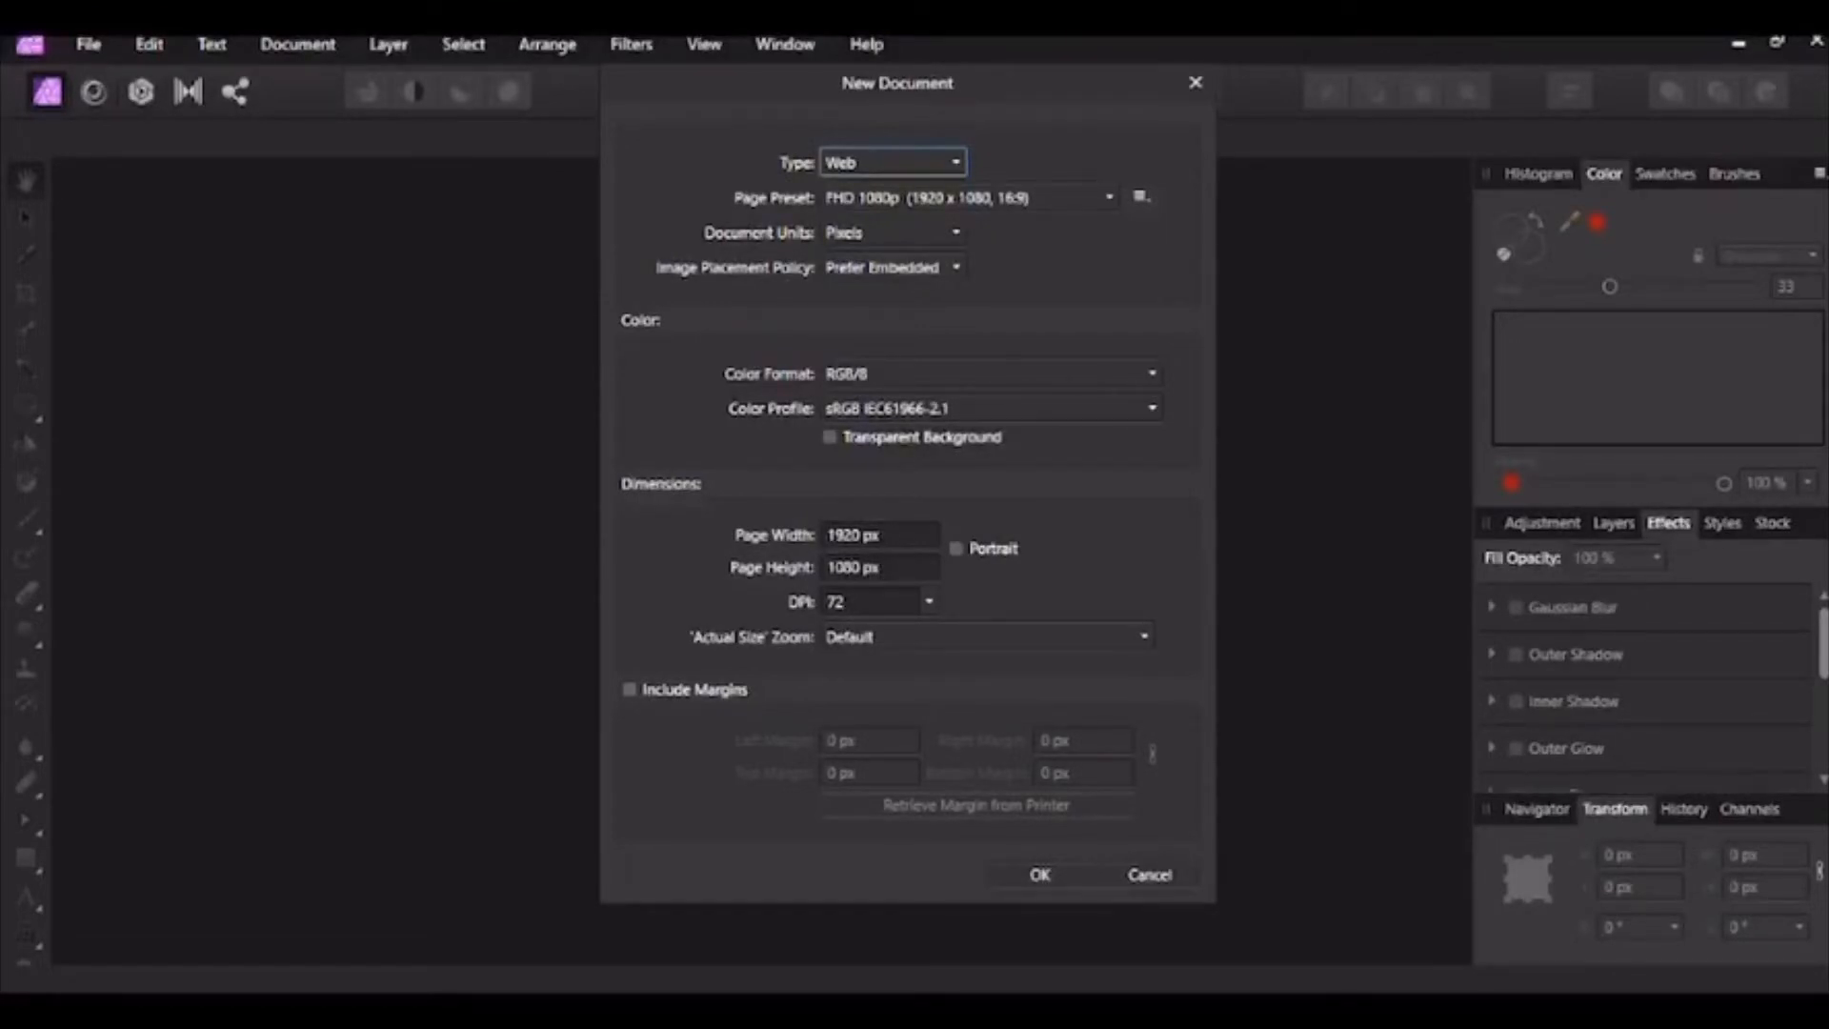
key("Return")
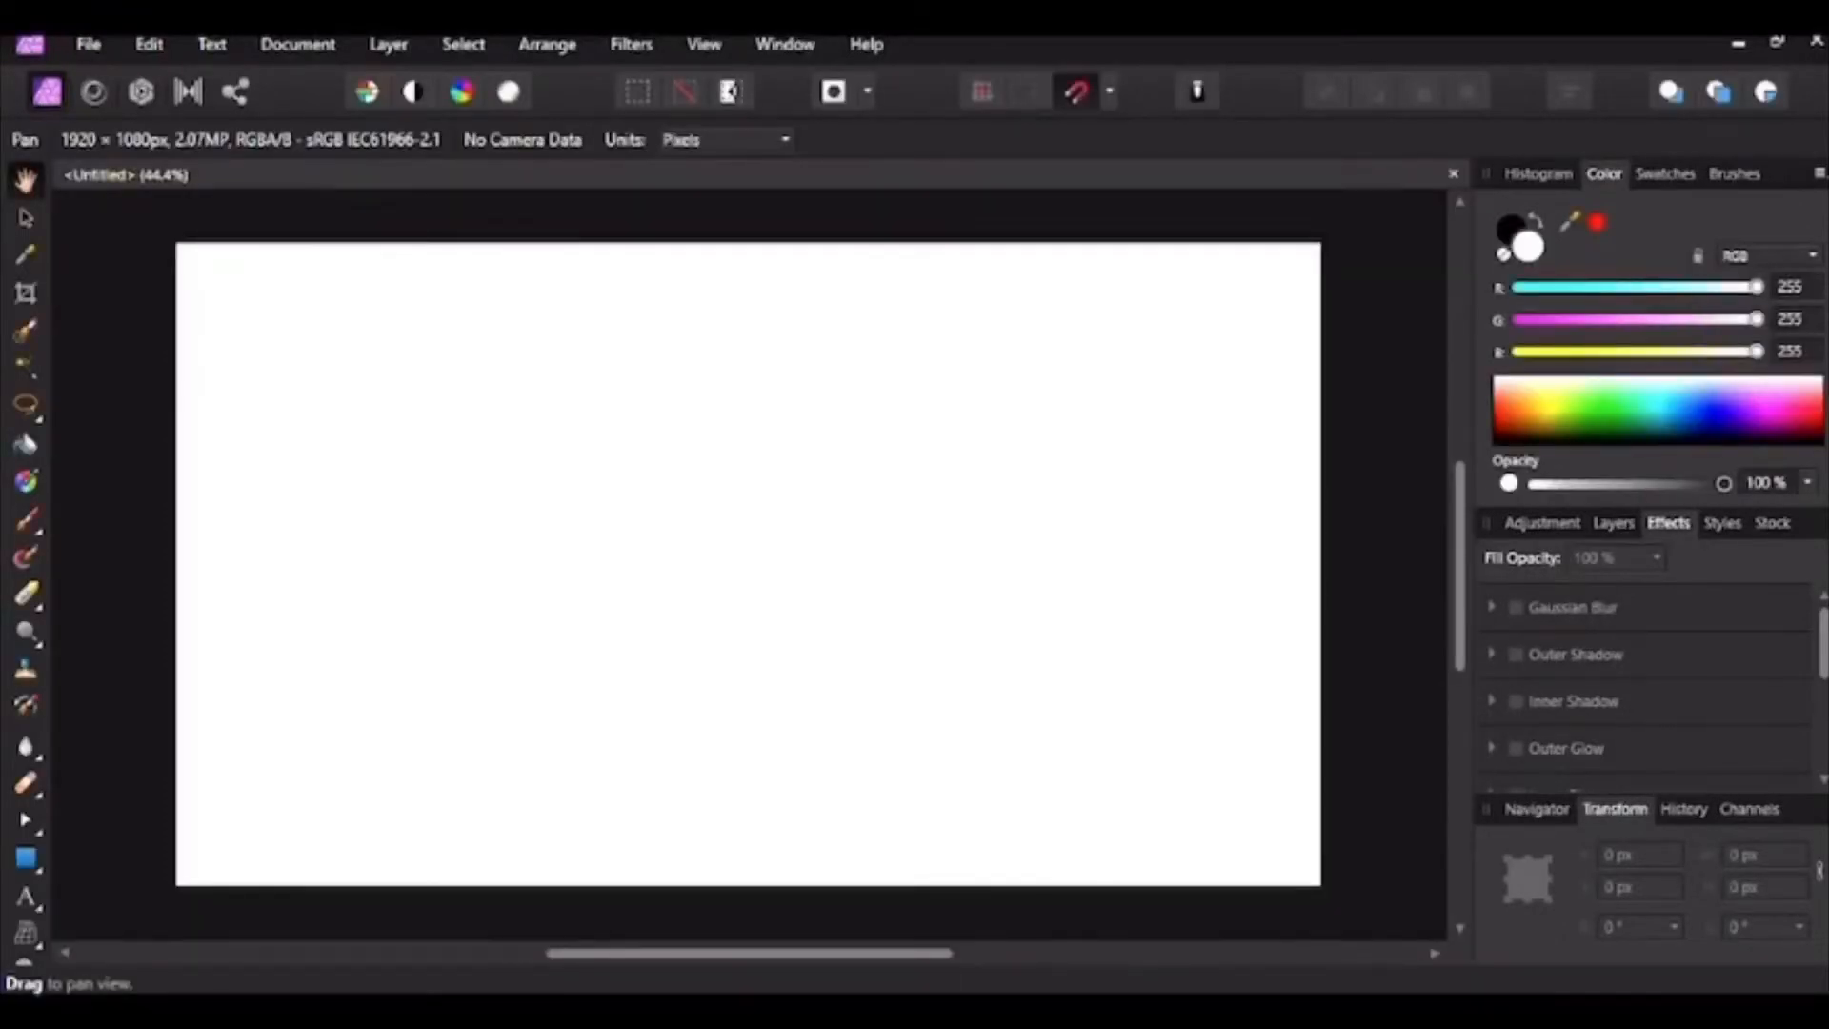
left_click(89, 45)
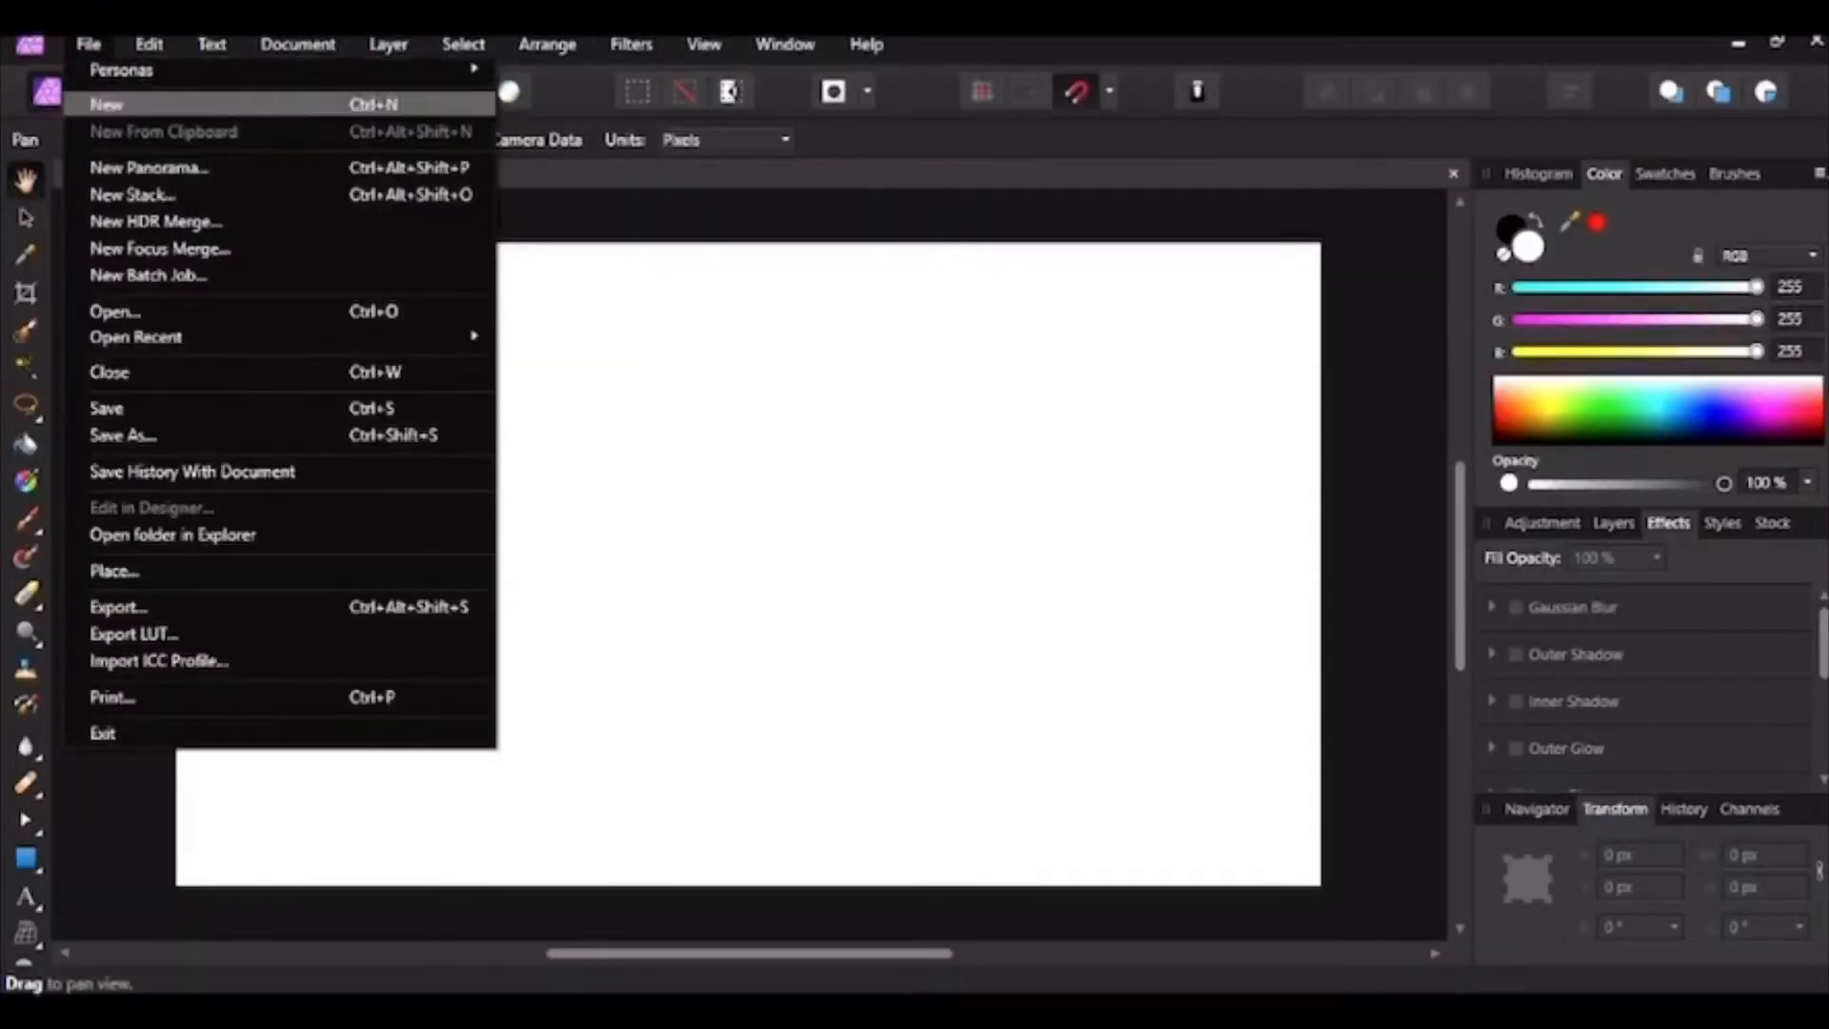
left_click(106, 104)
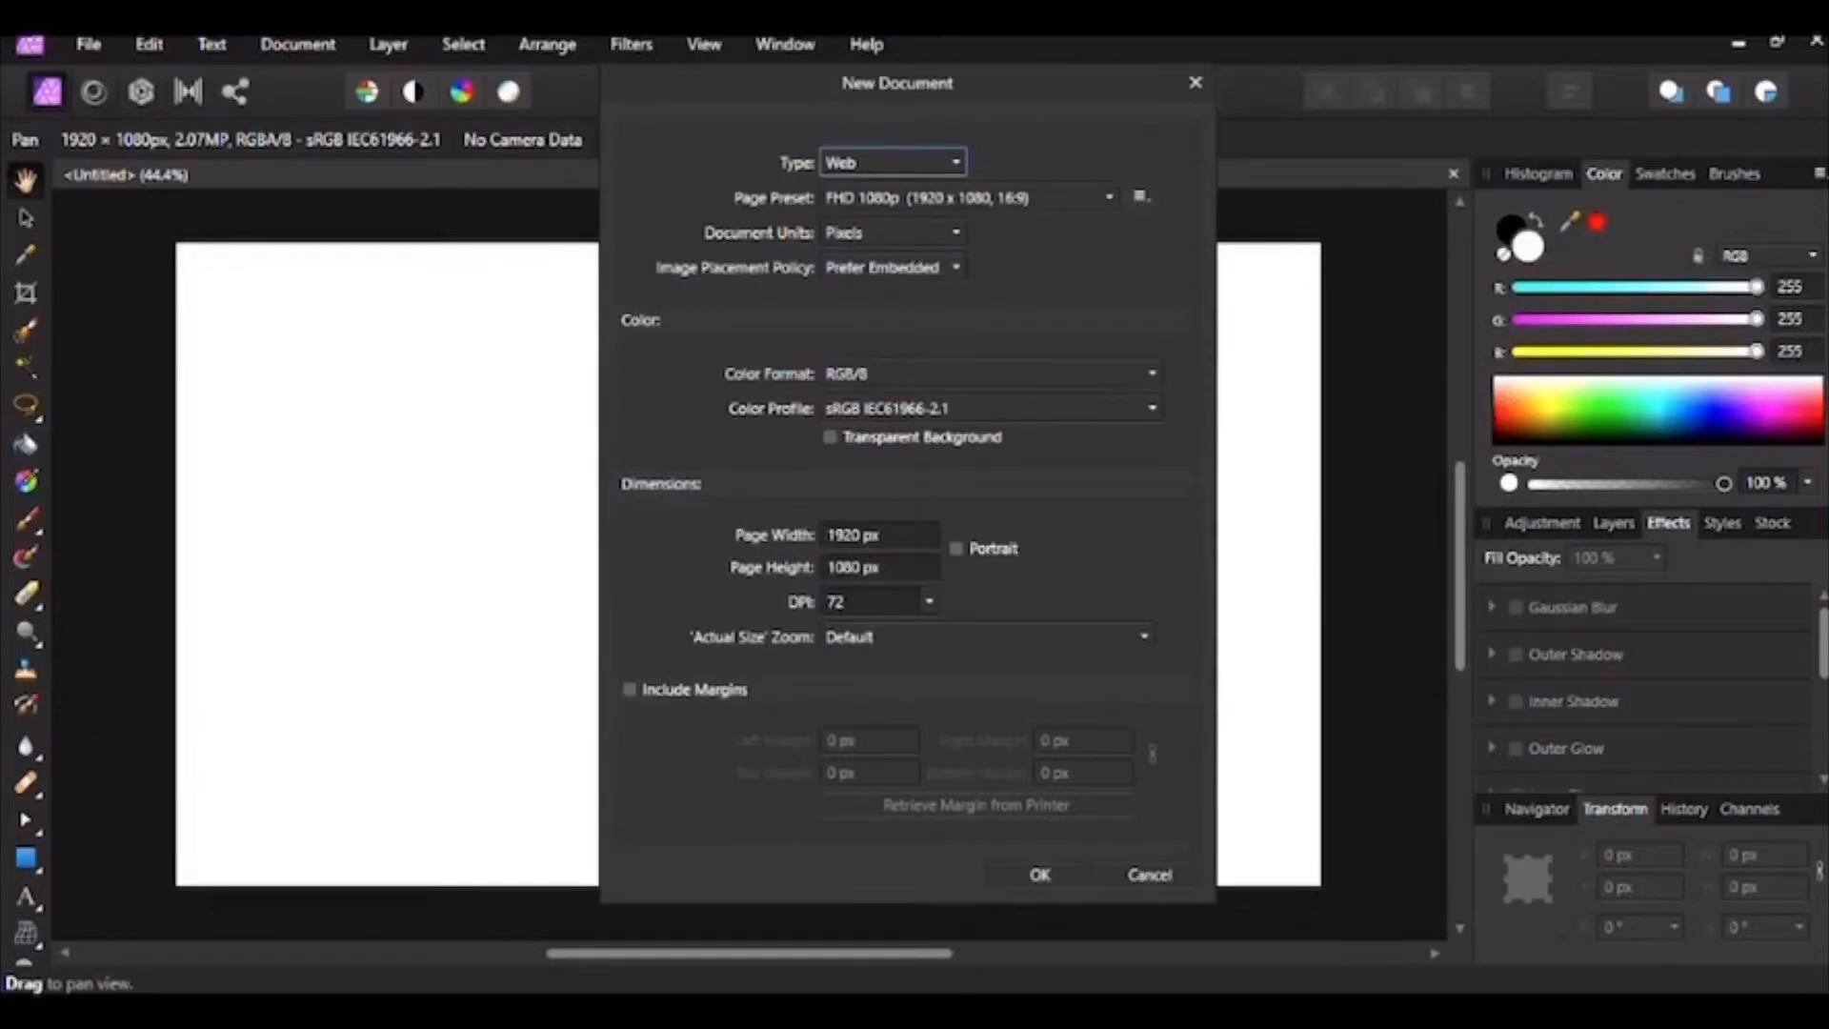
key("Return")
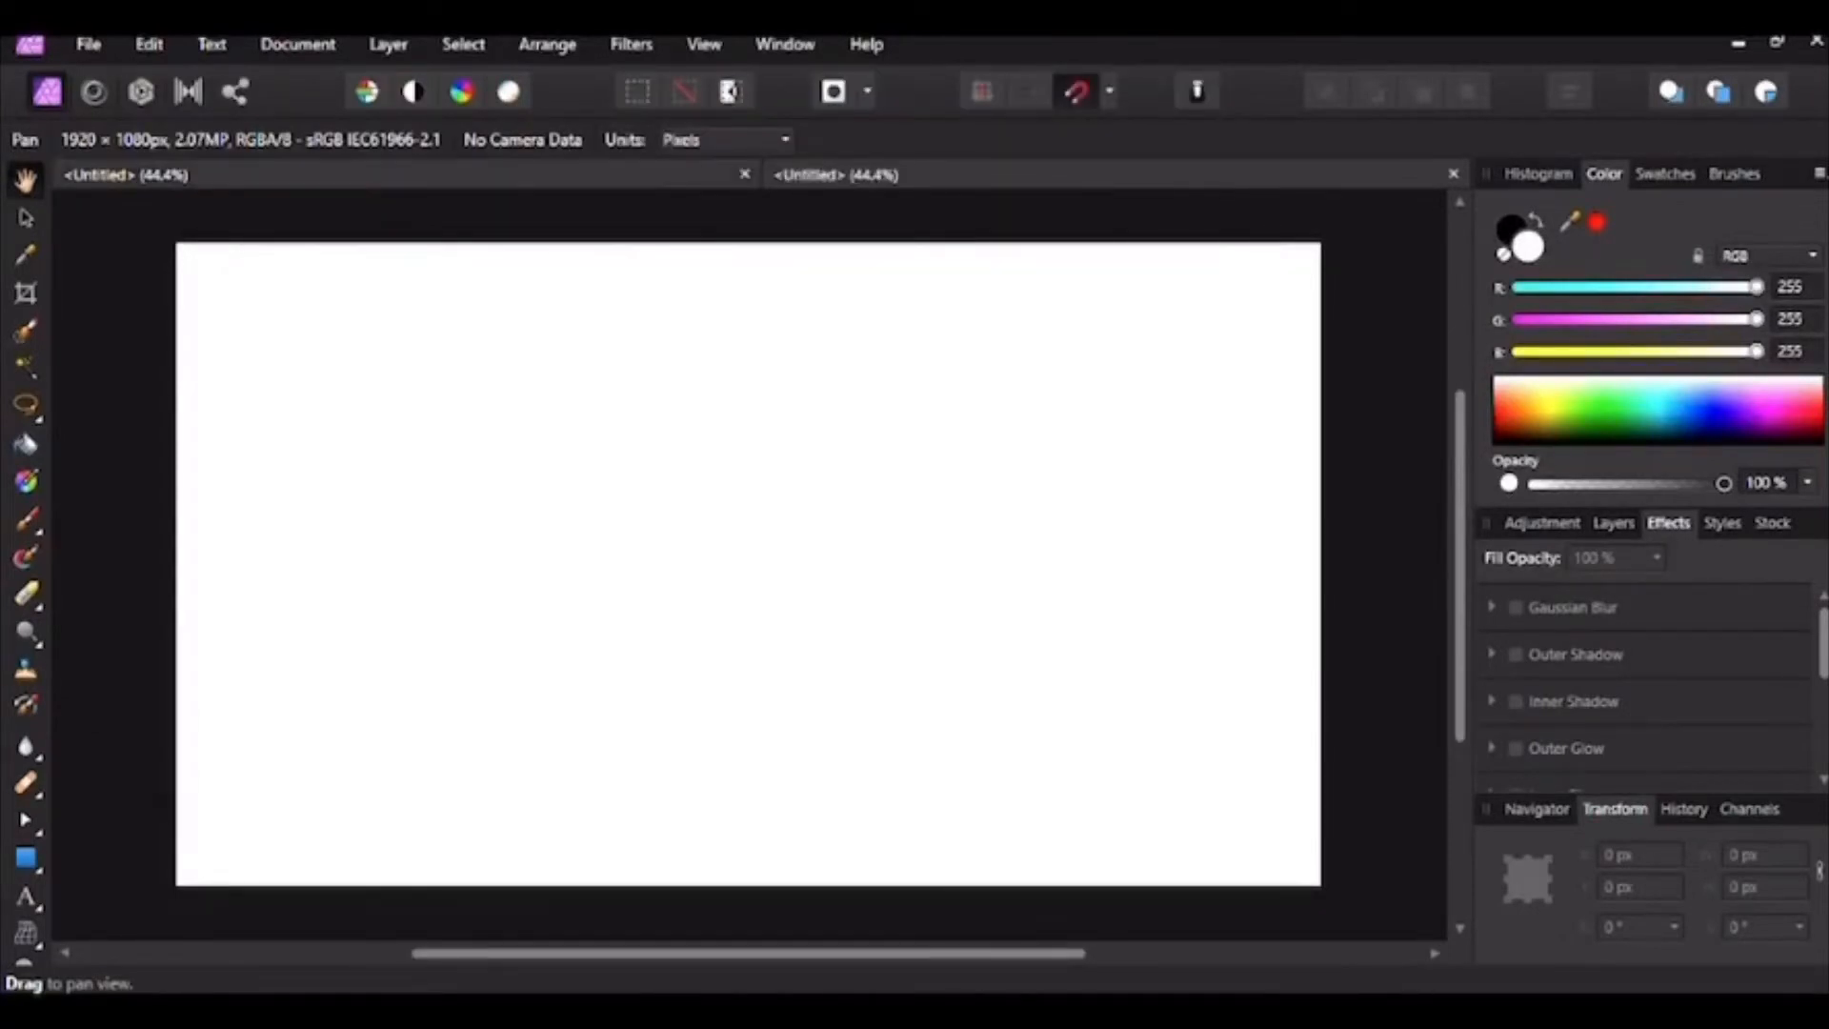
left_click(116, 175)
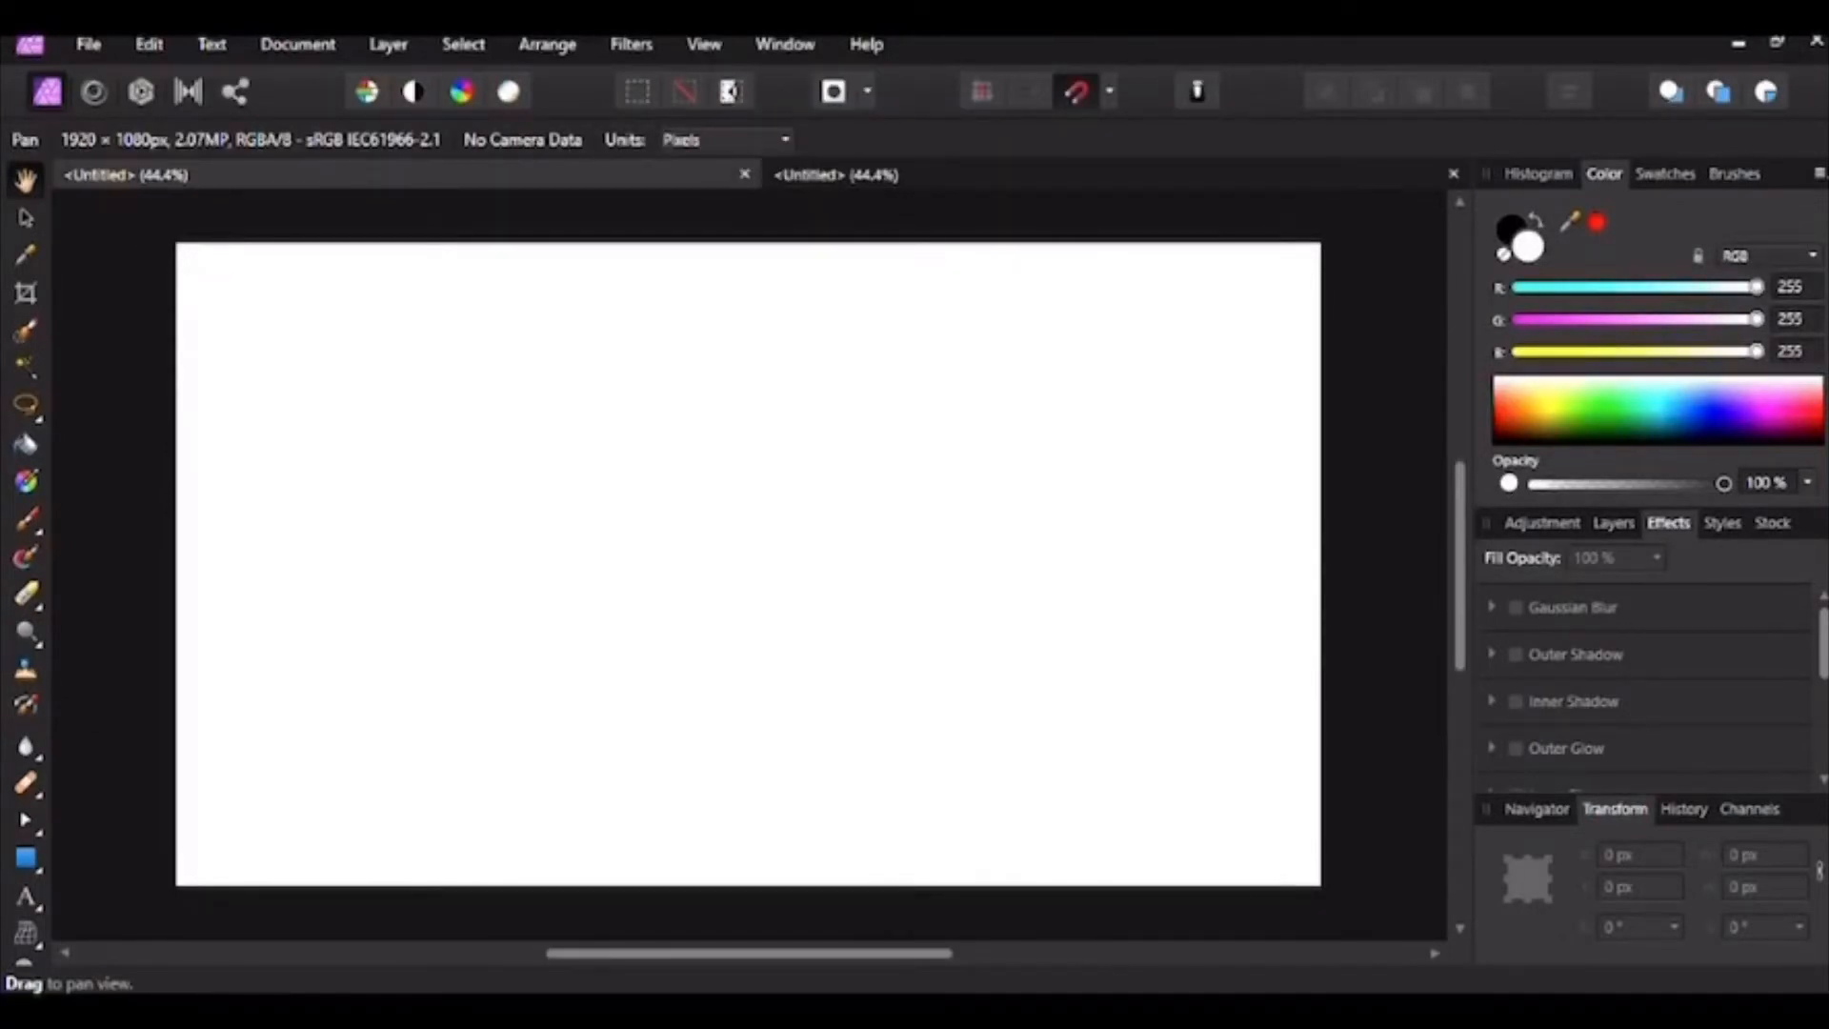
left_click(1776, 42)
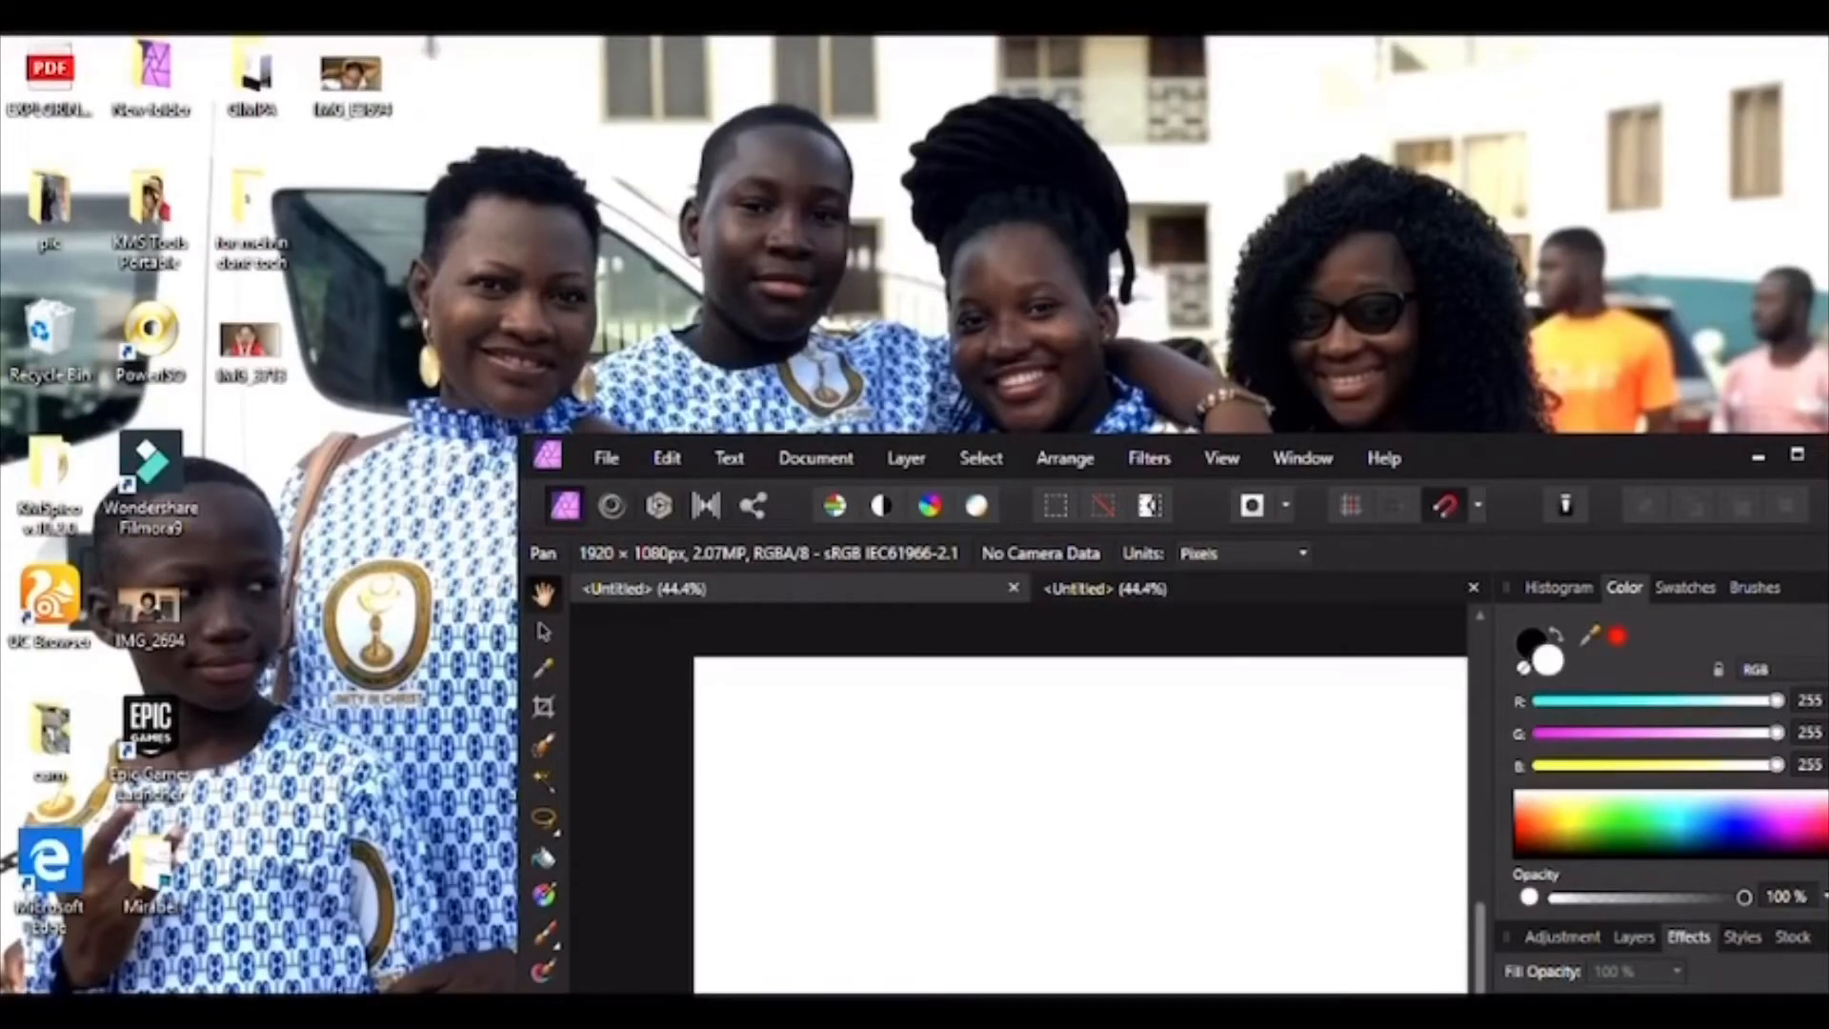
Step: Drag the woman's photo into the first document and paste it into the second
left_click_drag(350, 74, 915, 828)
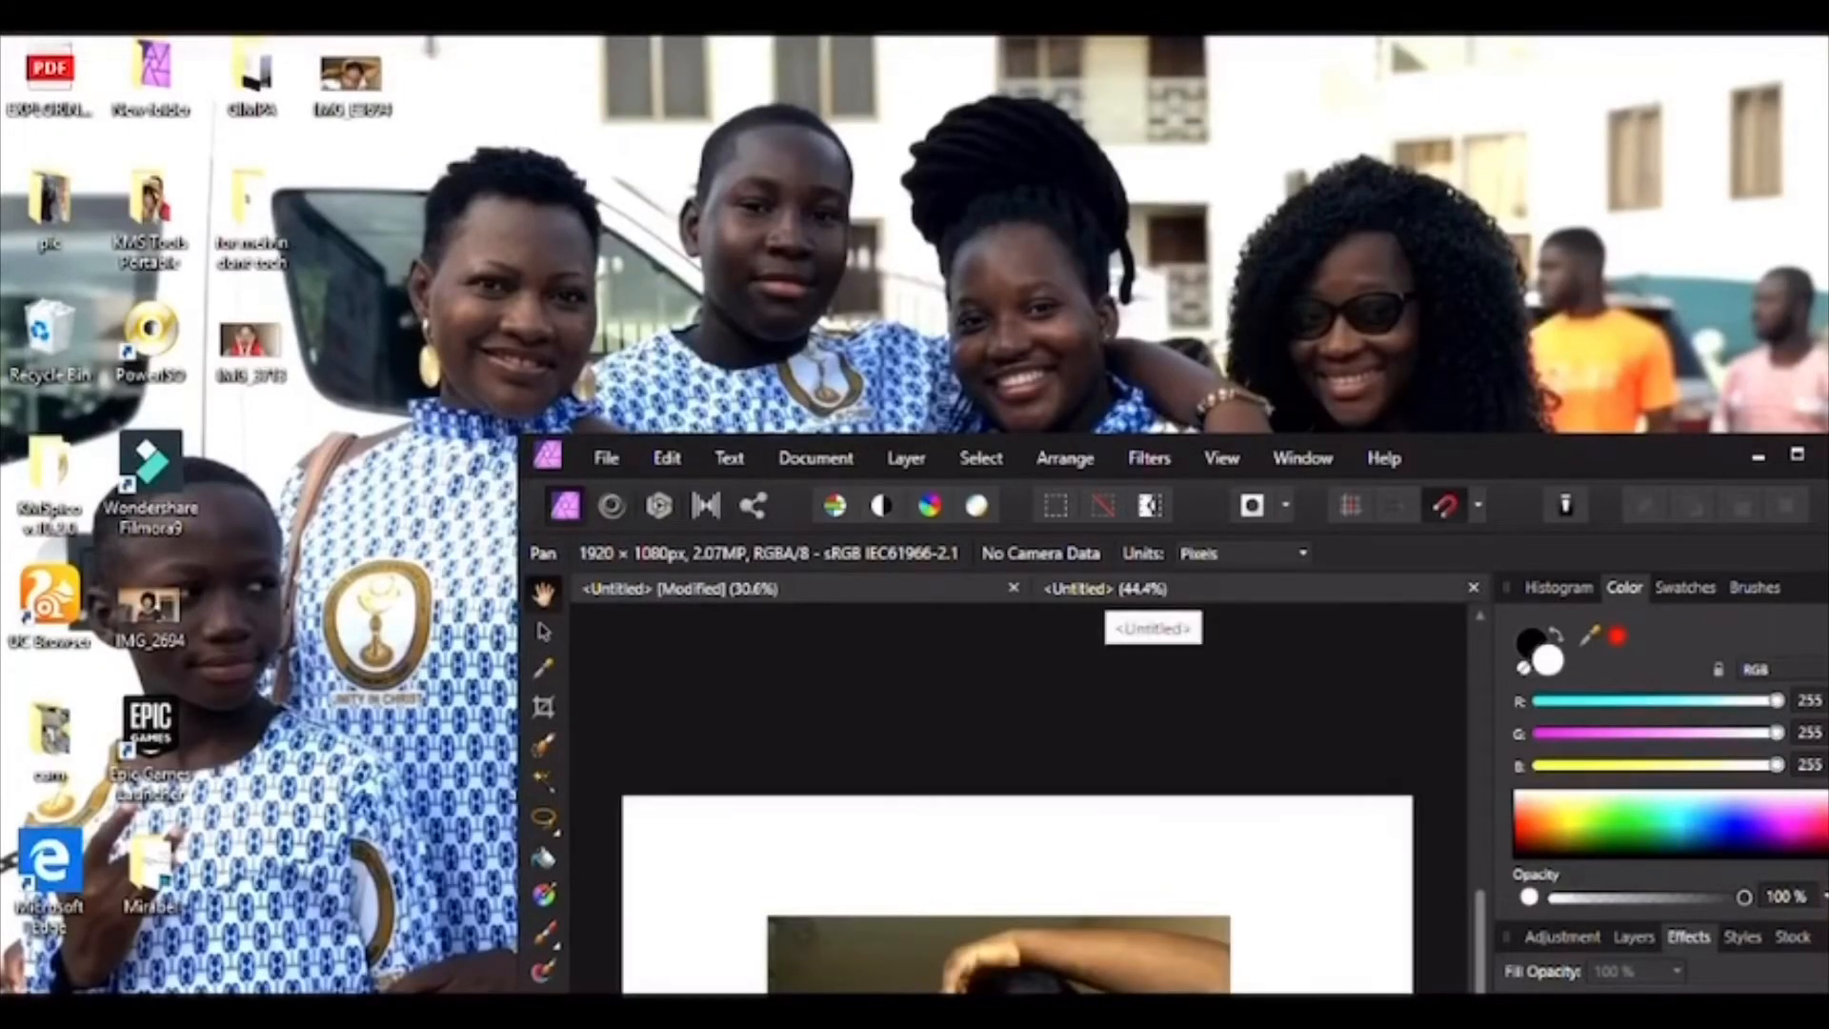
left_click(1105, 589)
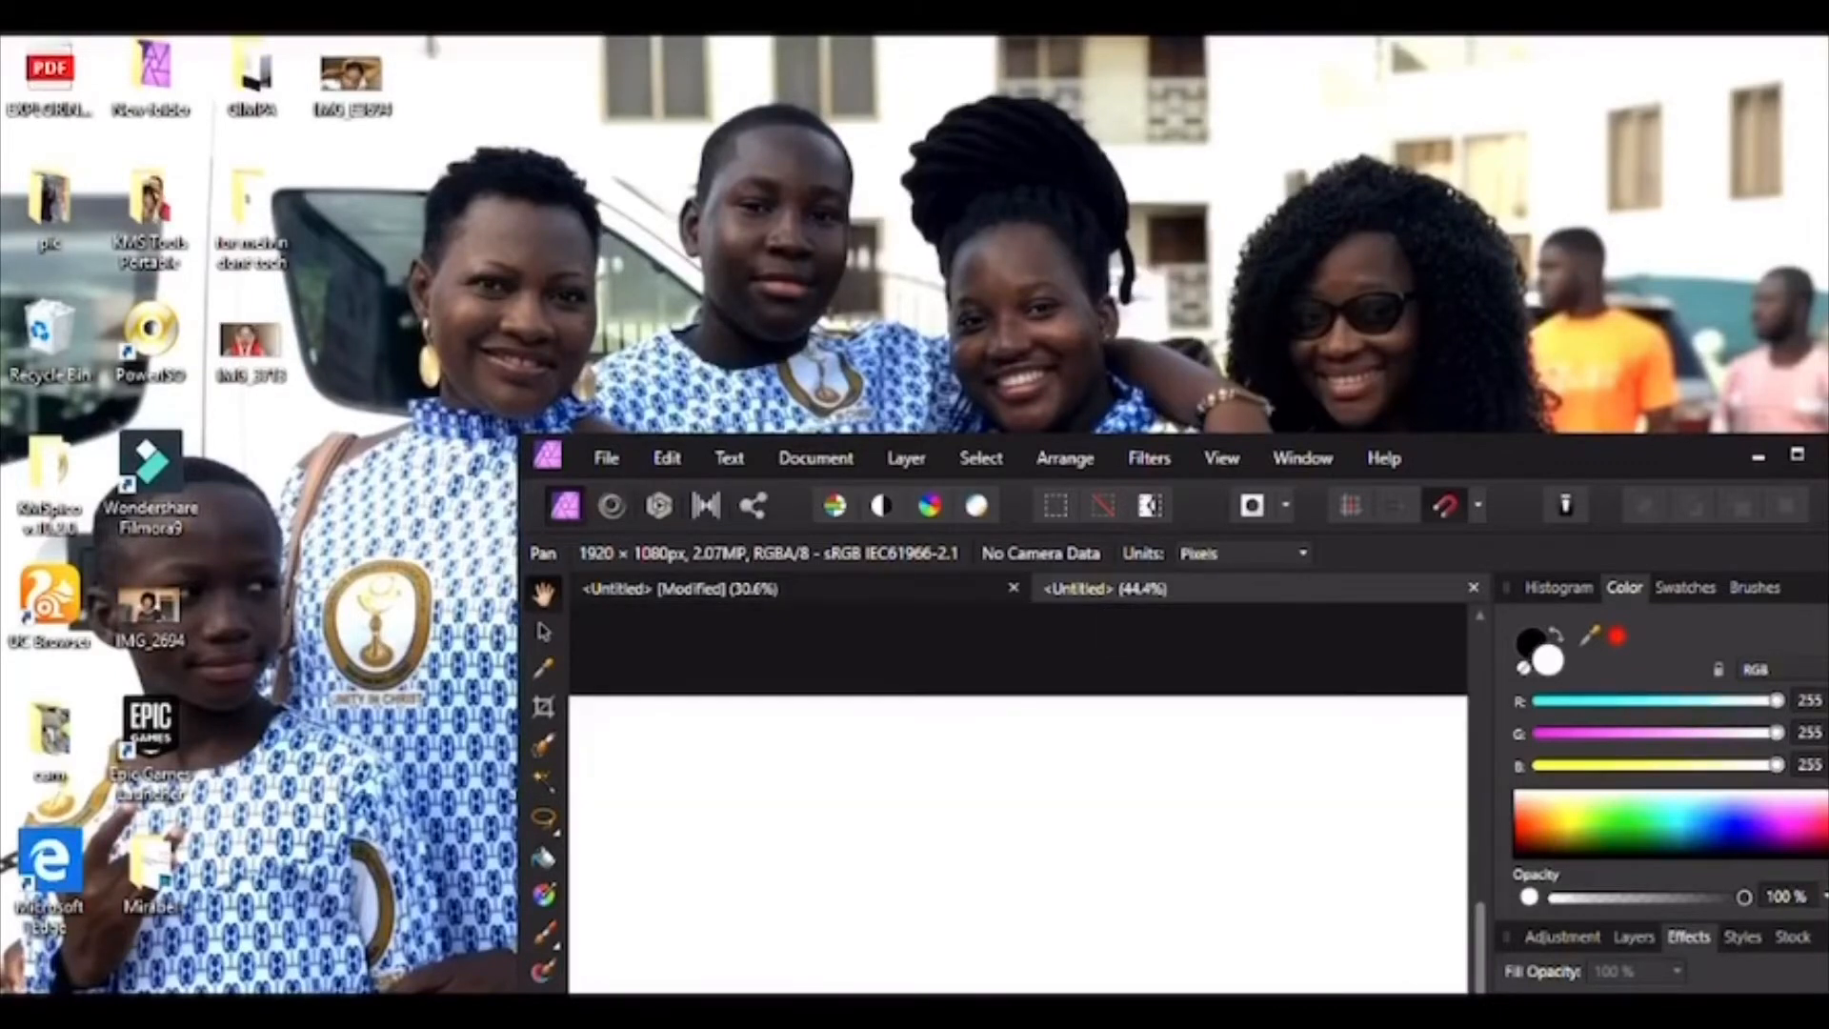
key("ctrl+v")
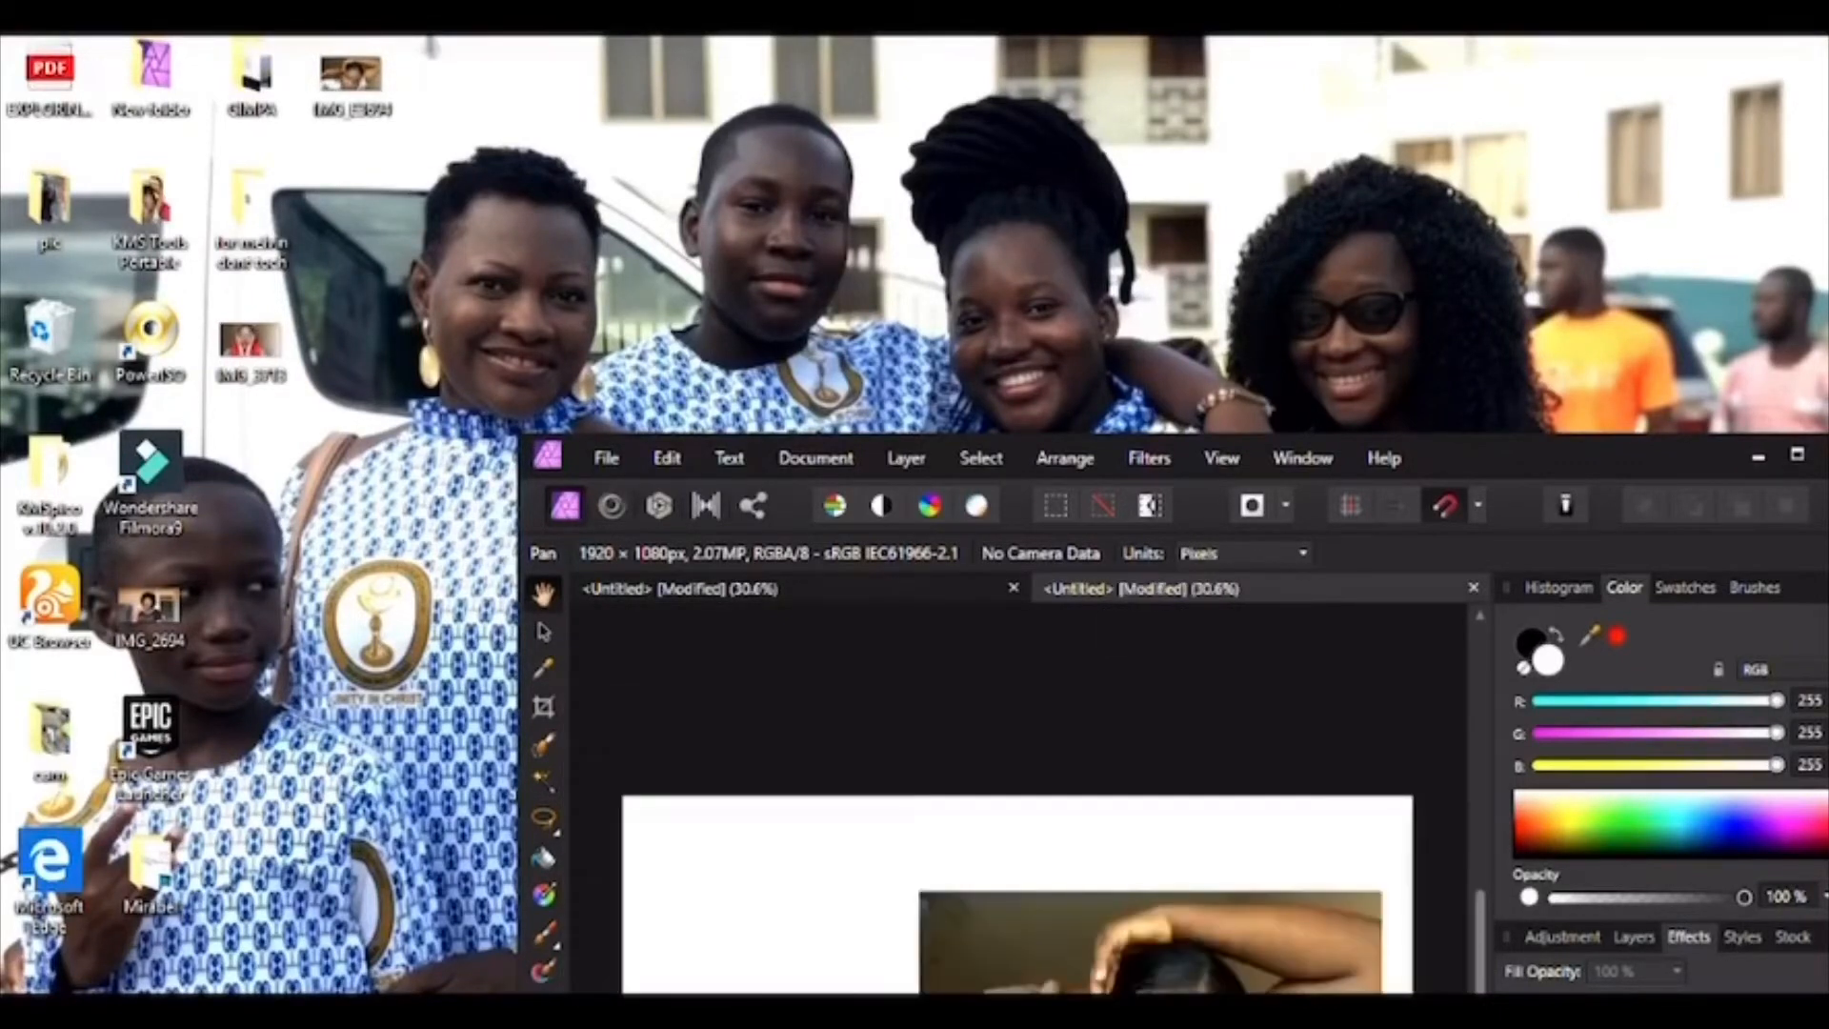
left_click(1797, 455)
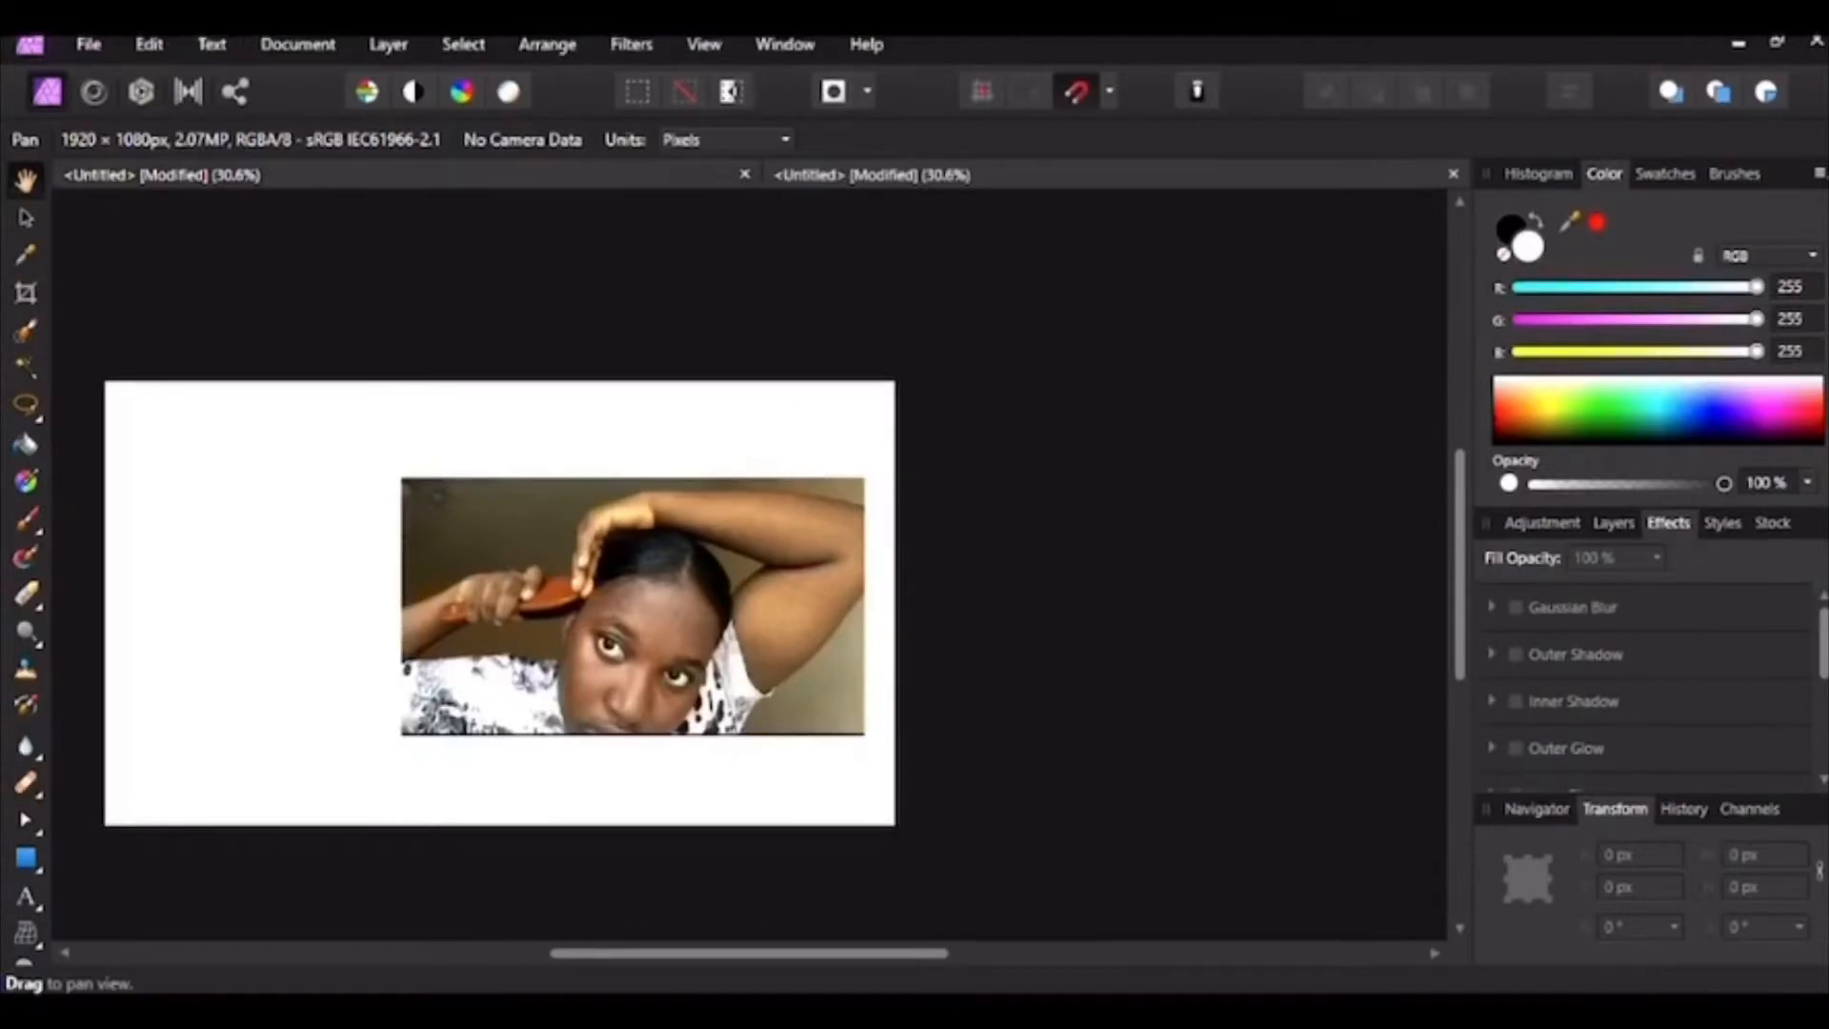
left_click(214, 175)
Step: Stretch the photo in the first document to fill the full 1920×1080 canvas
left_click_drag(748, 564, 740, 540)
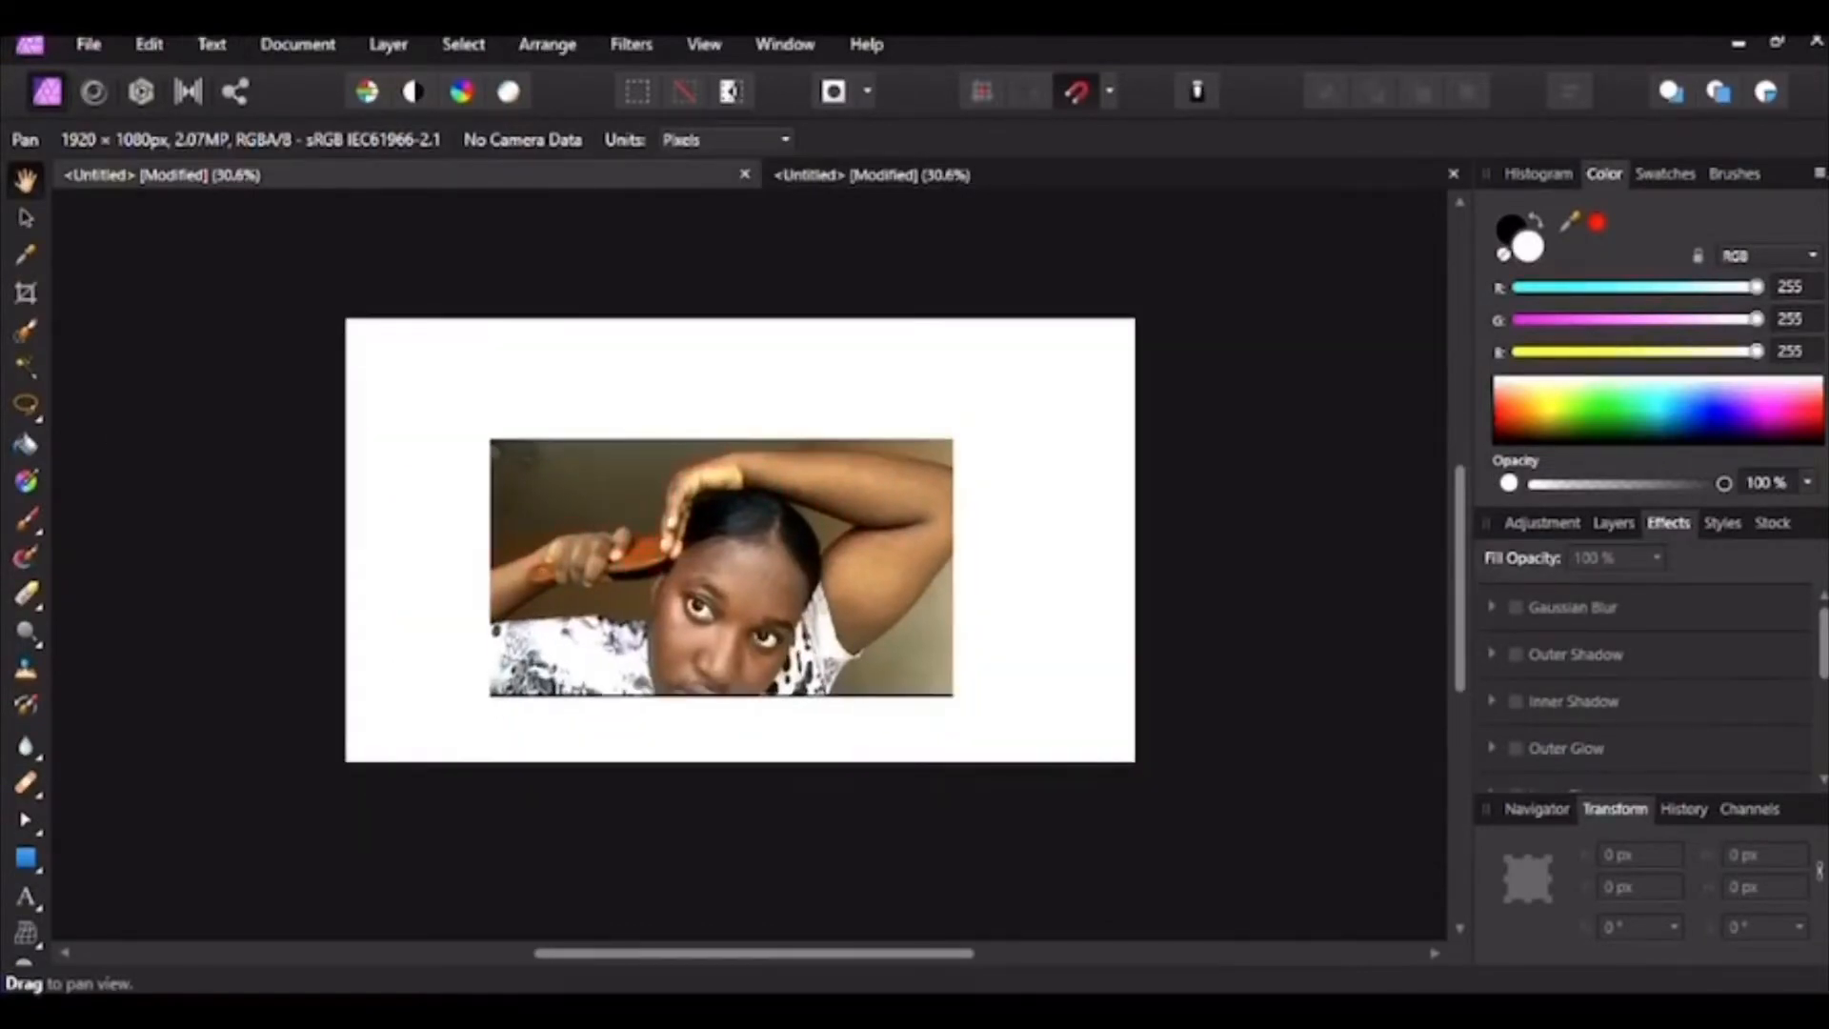
left_click(26, 218)
left_click(721, 568)
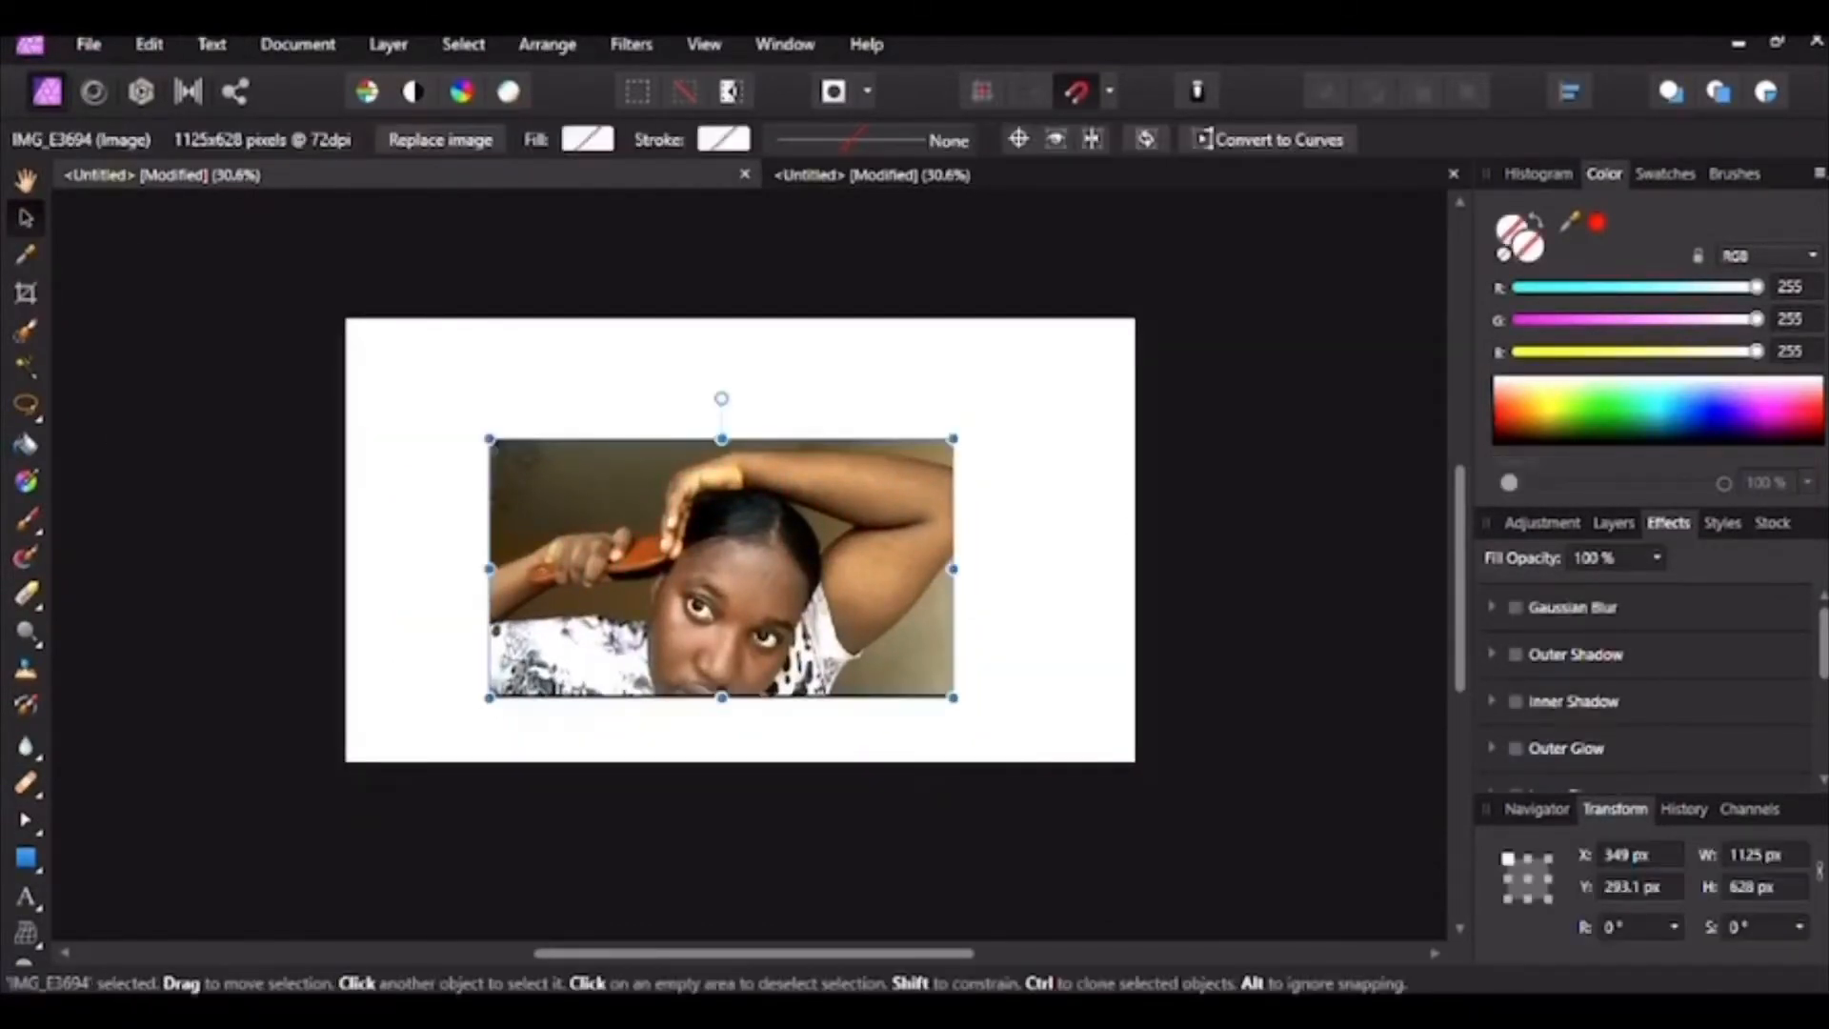
left_click_drag(952, 569, 1137, 568)
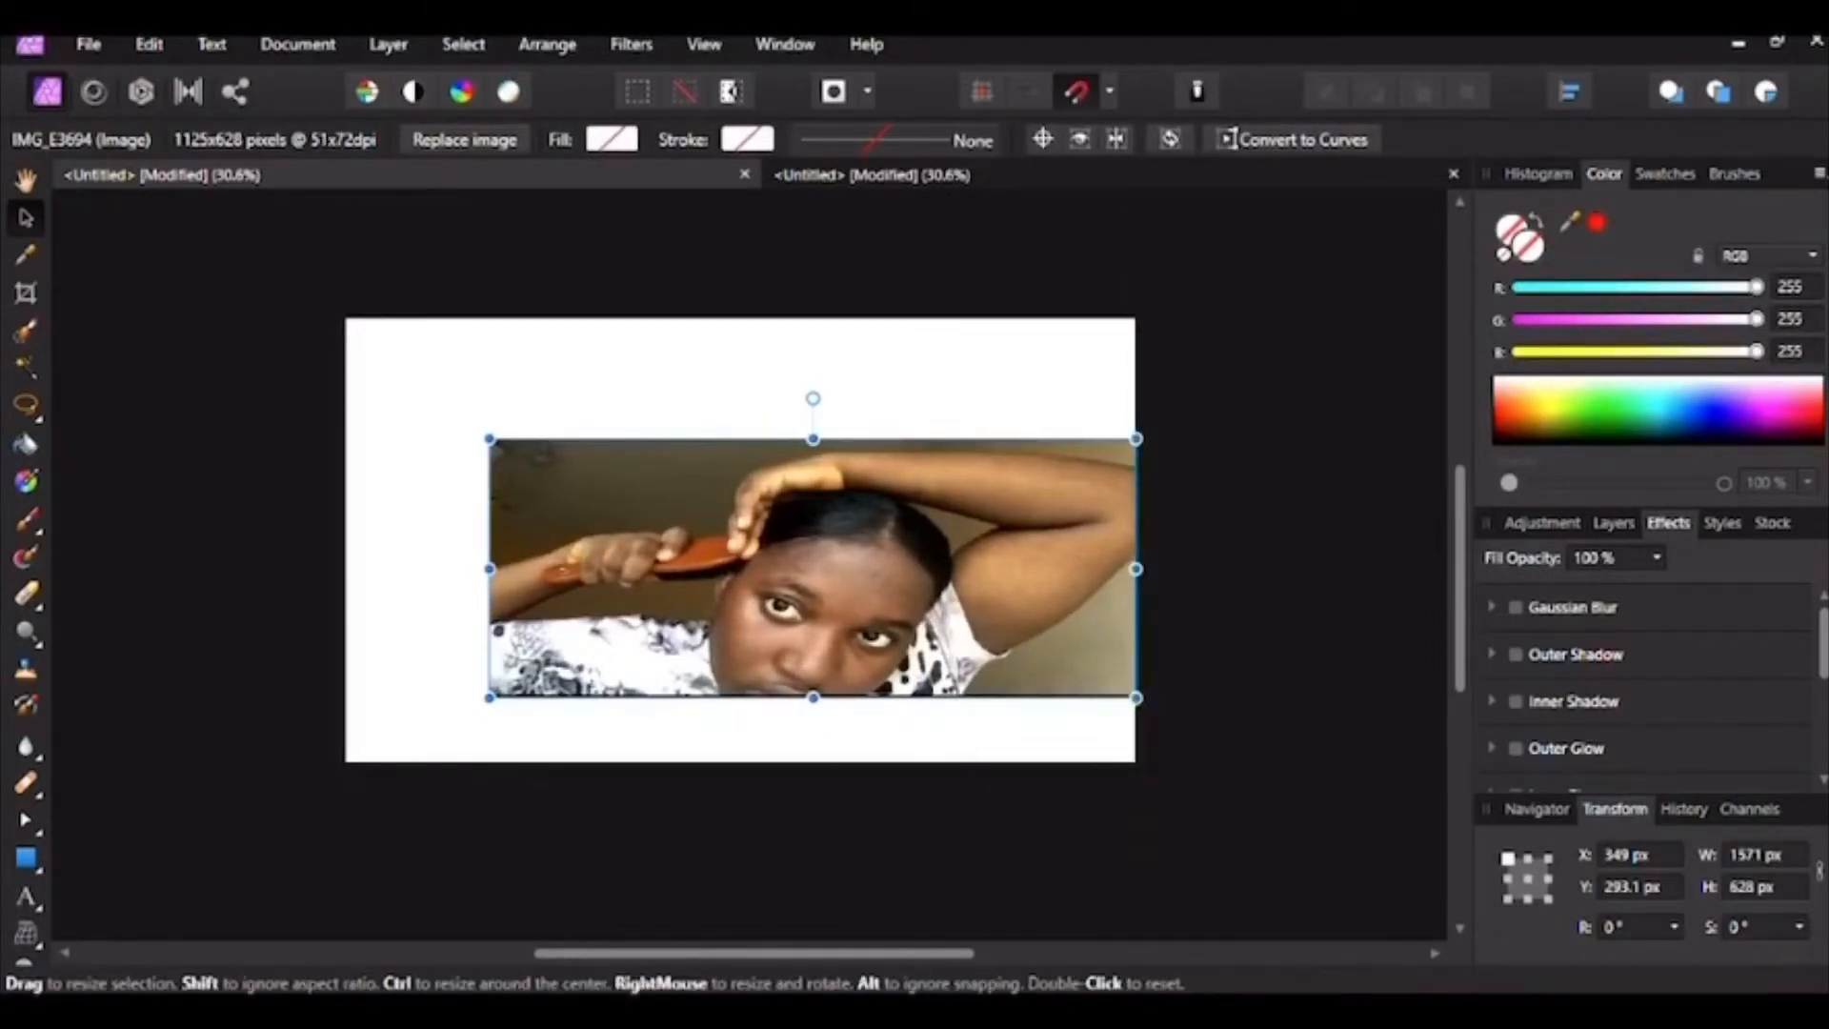
left_click_drag(812, 439, 812, 319)
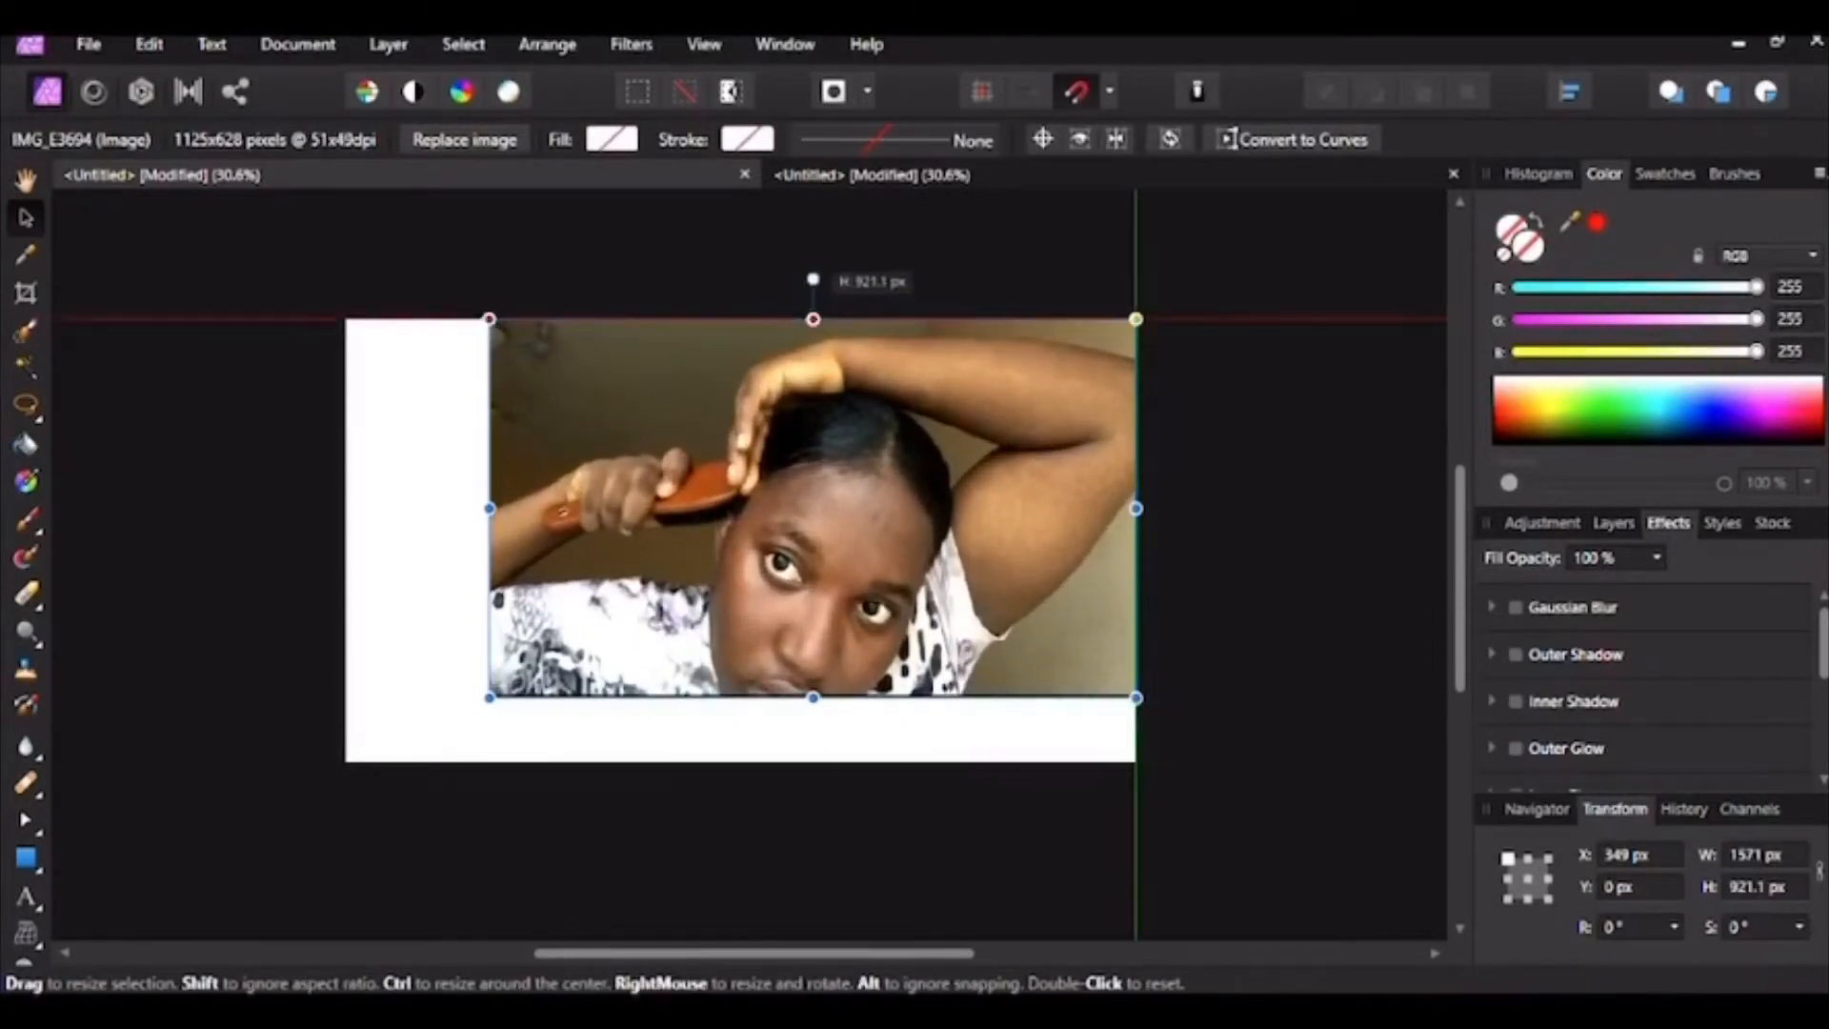
left_click_drag(488, 507, 345, 507)
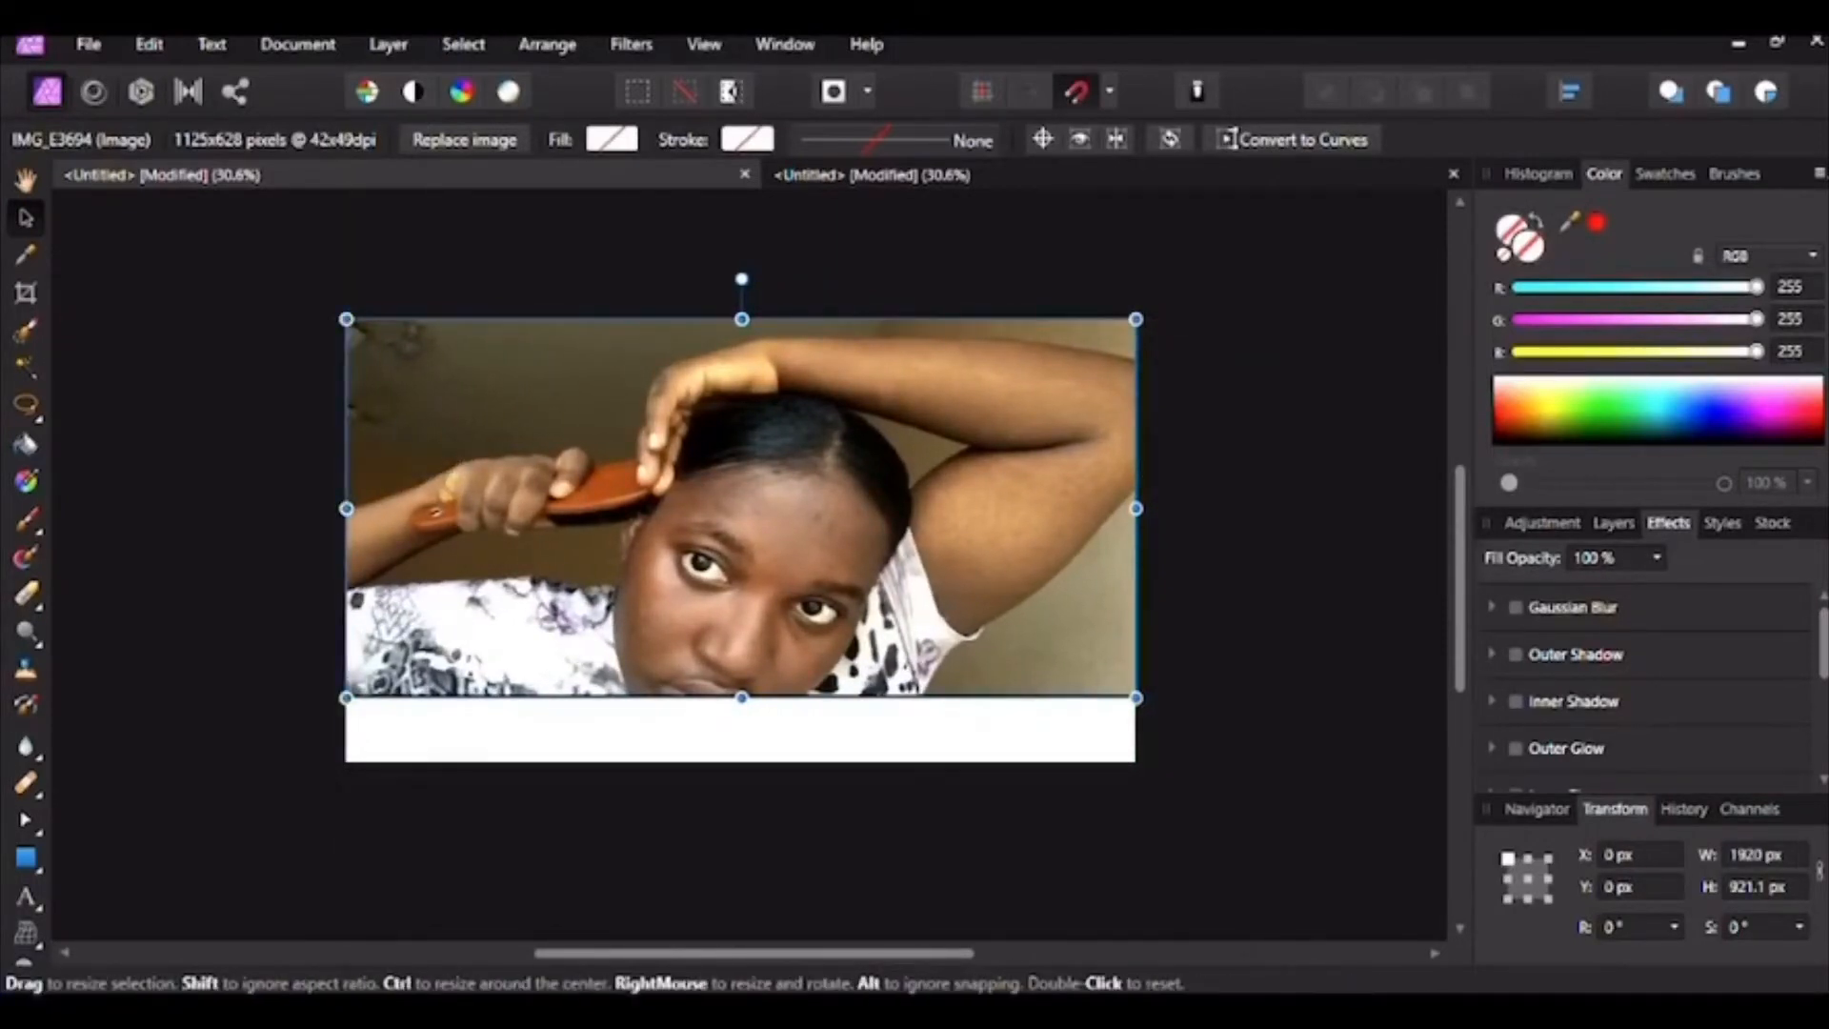
left_click_drag(741, 697, 741, 762)
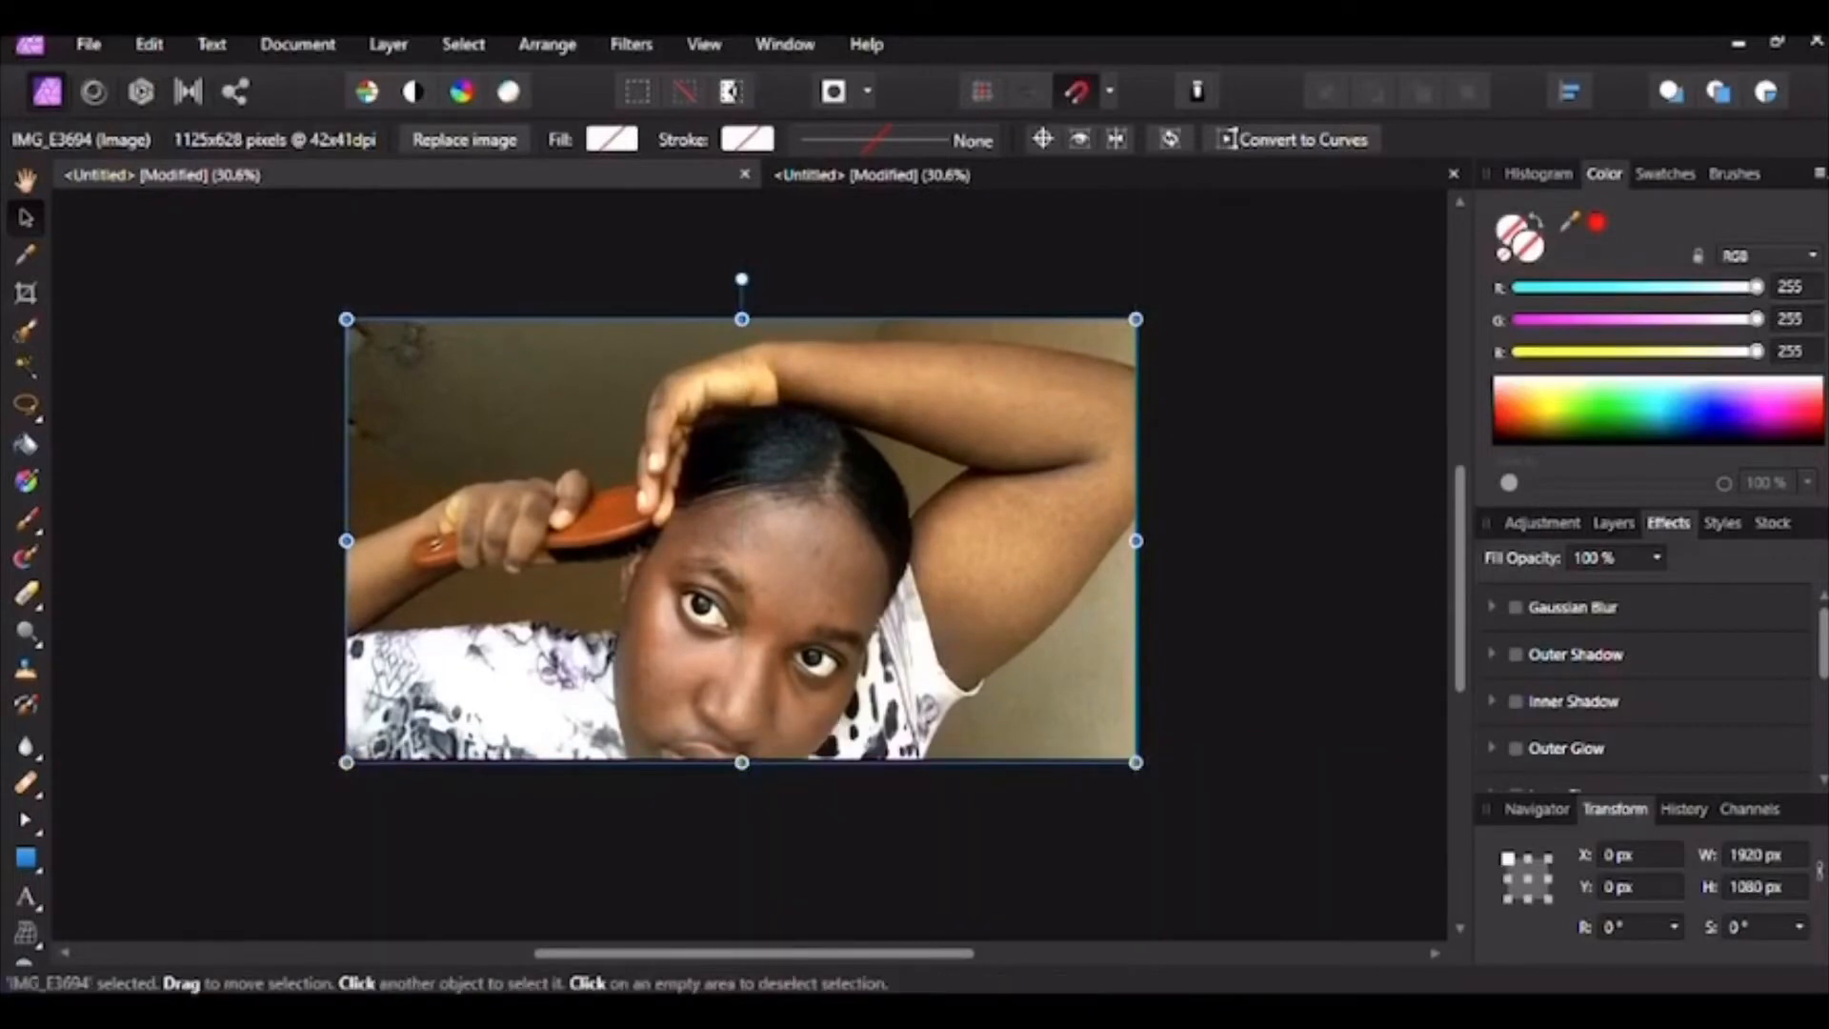
key("z")
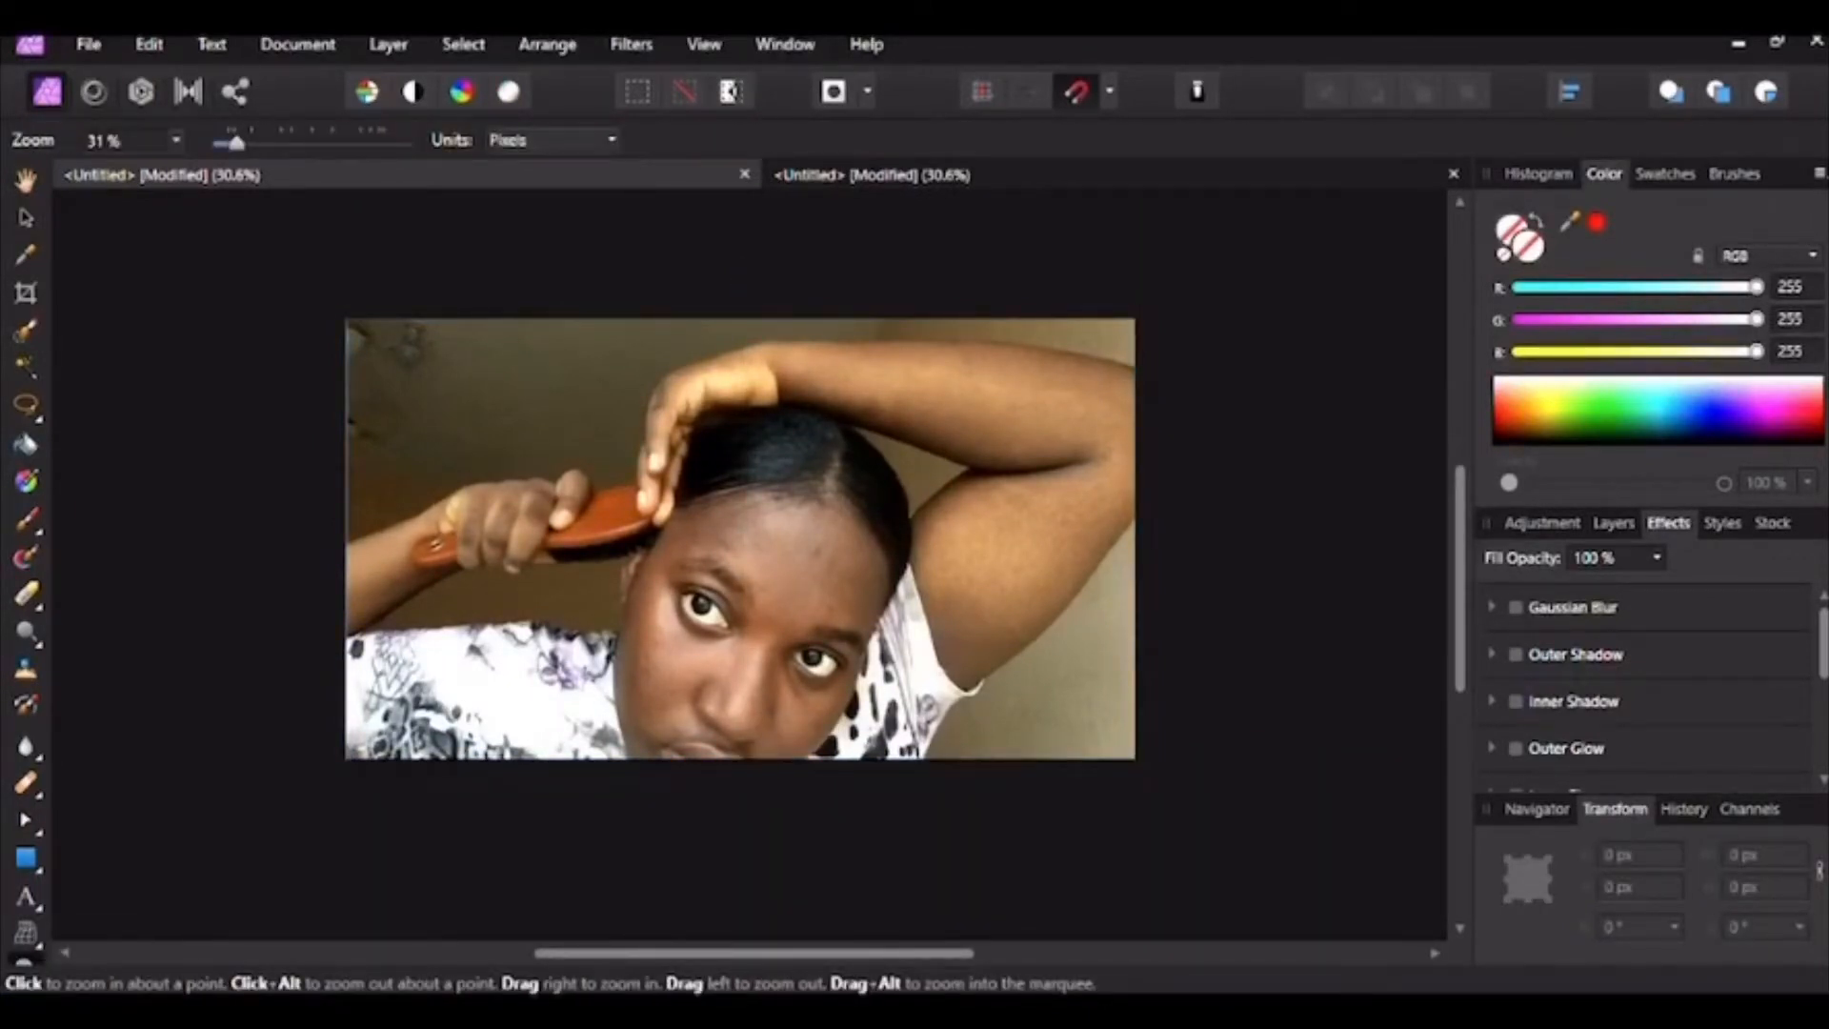
Step: Zoom in and draw a rectangle covering the whole canvas
left_click_drag(236, 143, 250, 143)
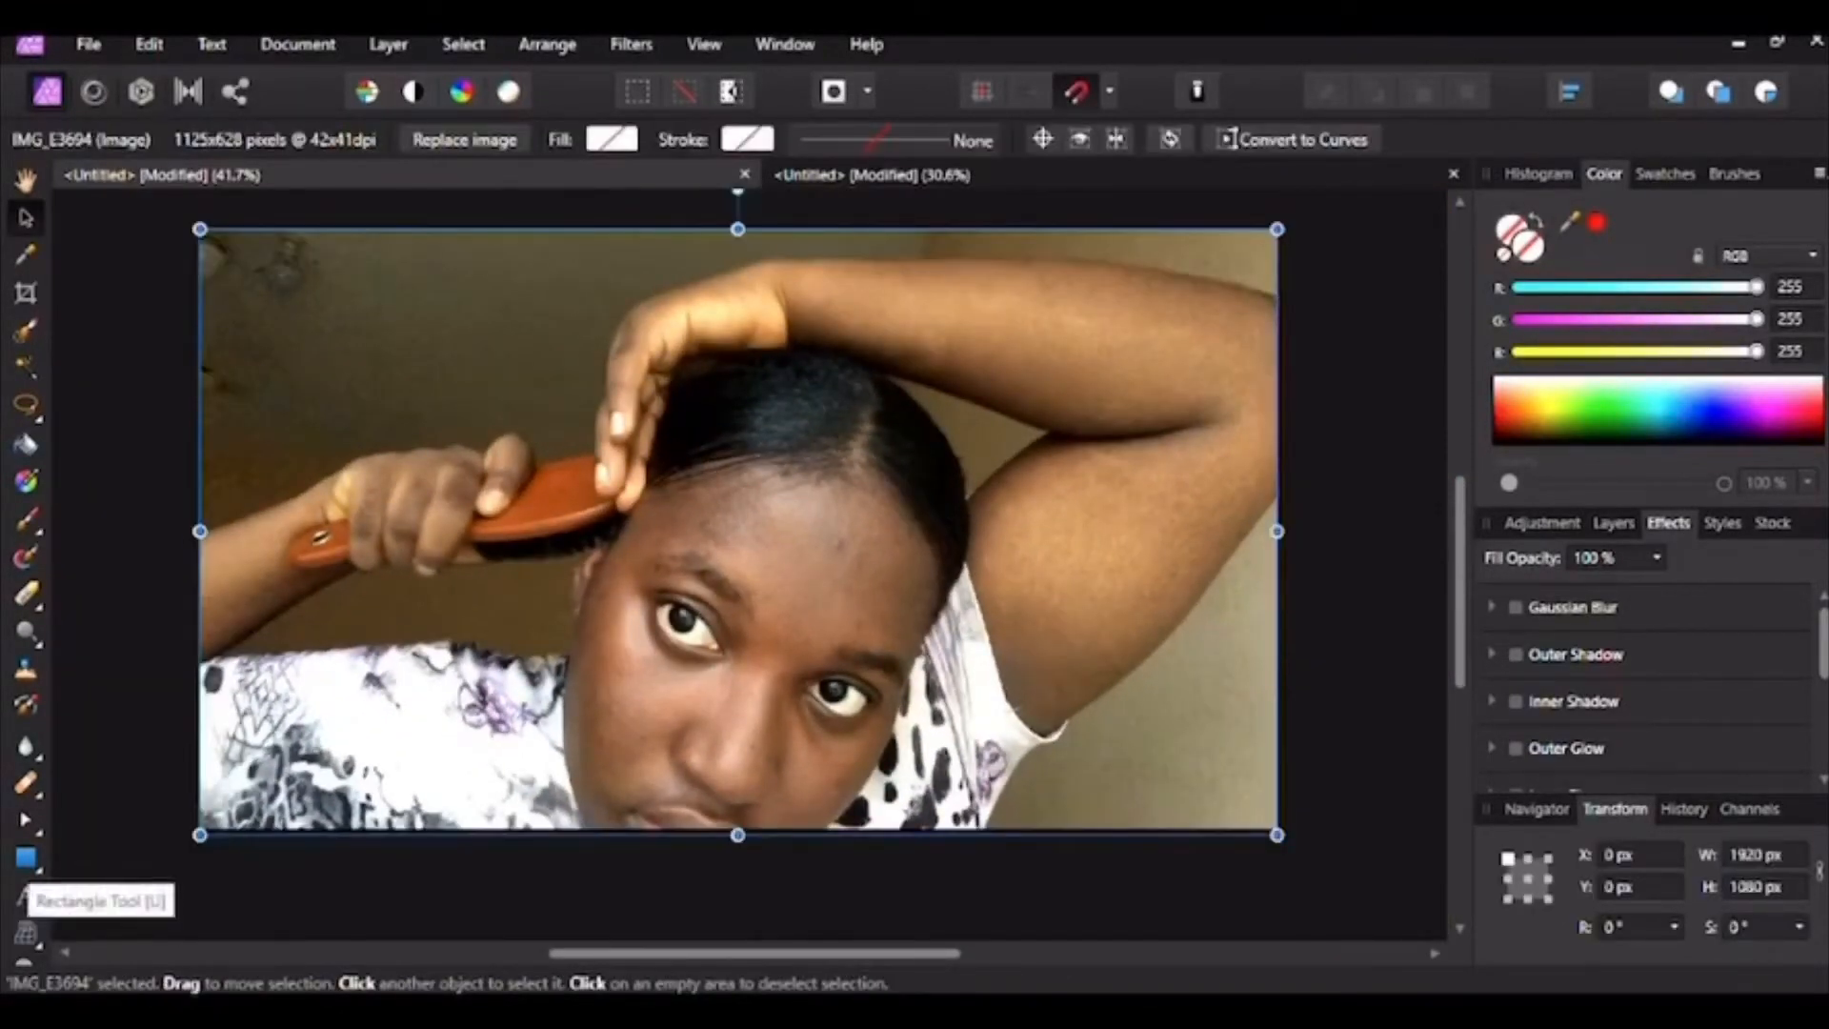
left_click(26, 858)
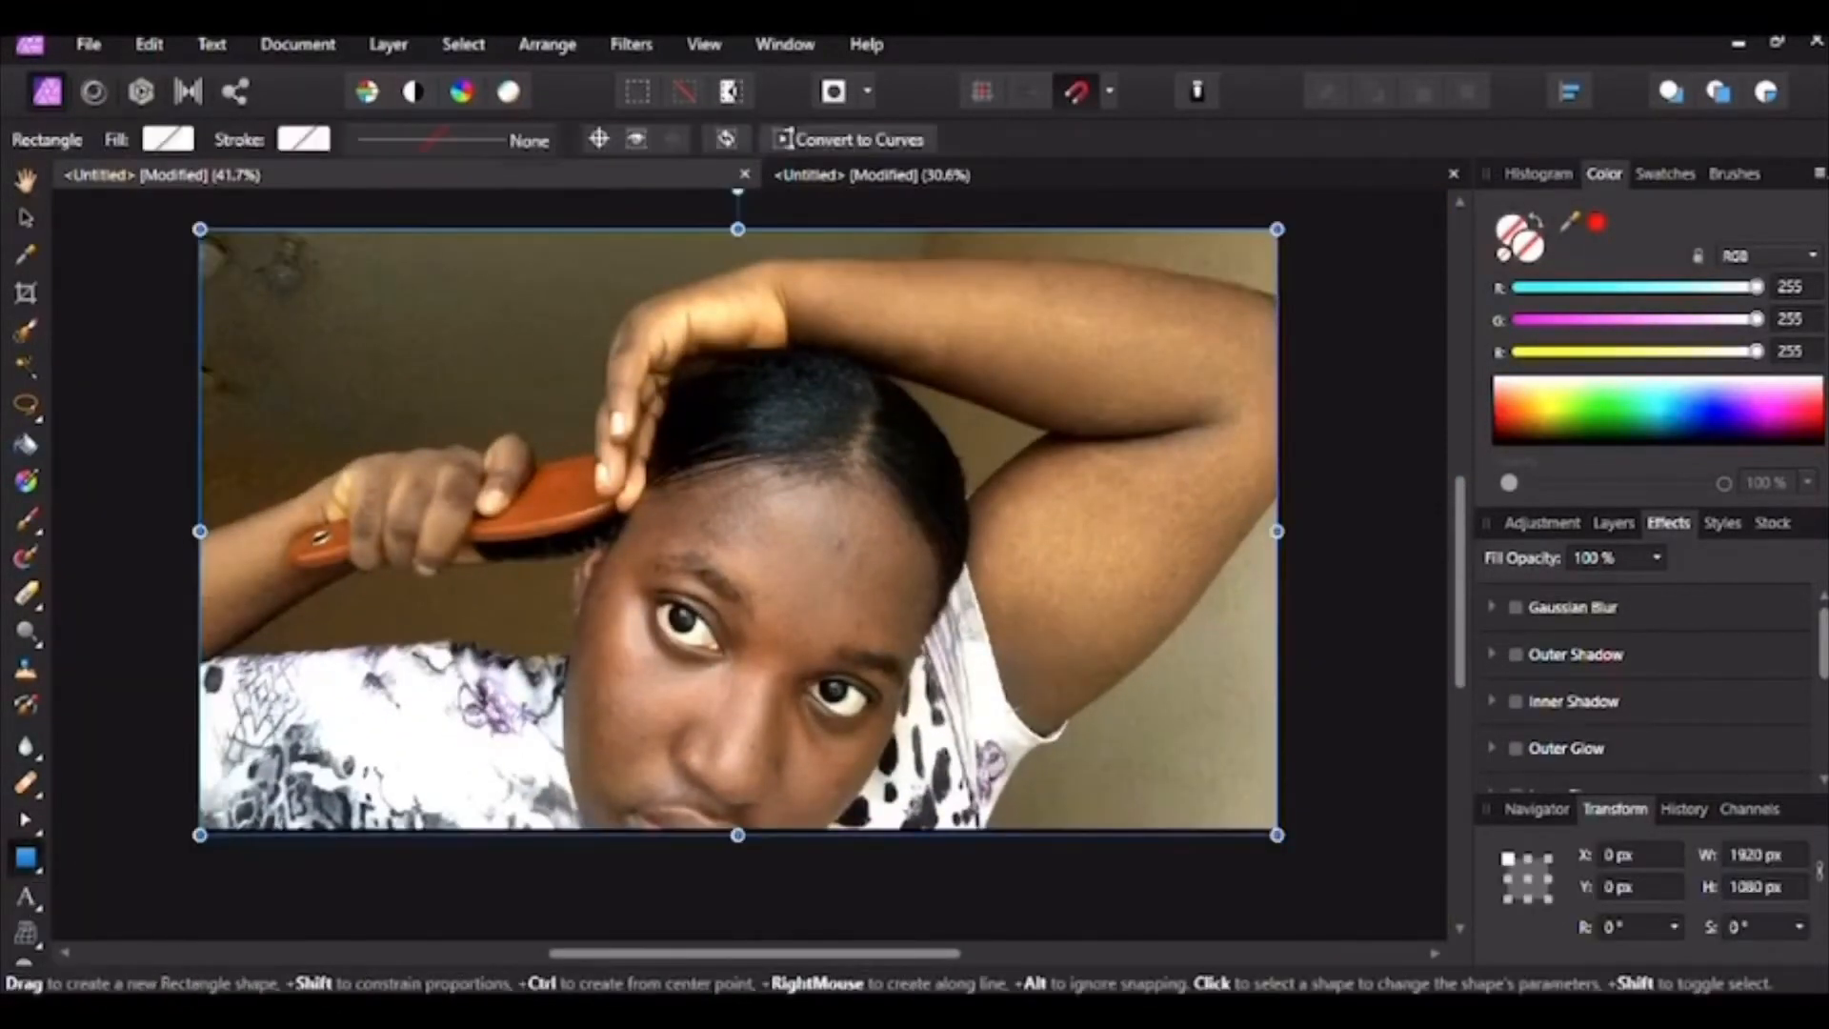
left_click(37, 868)
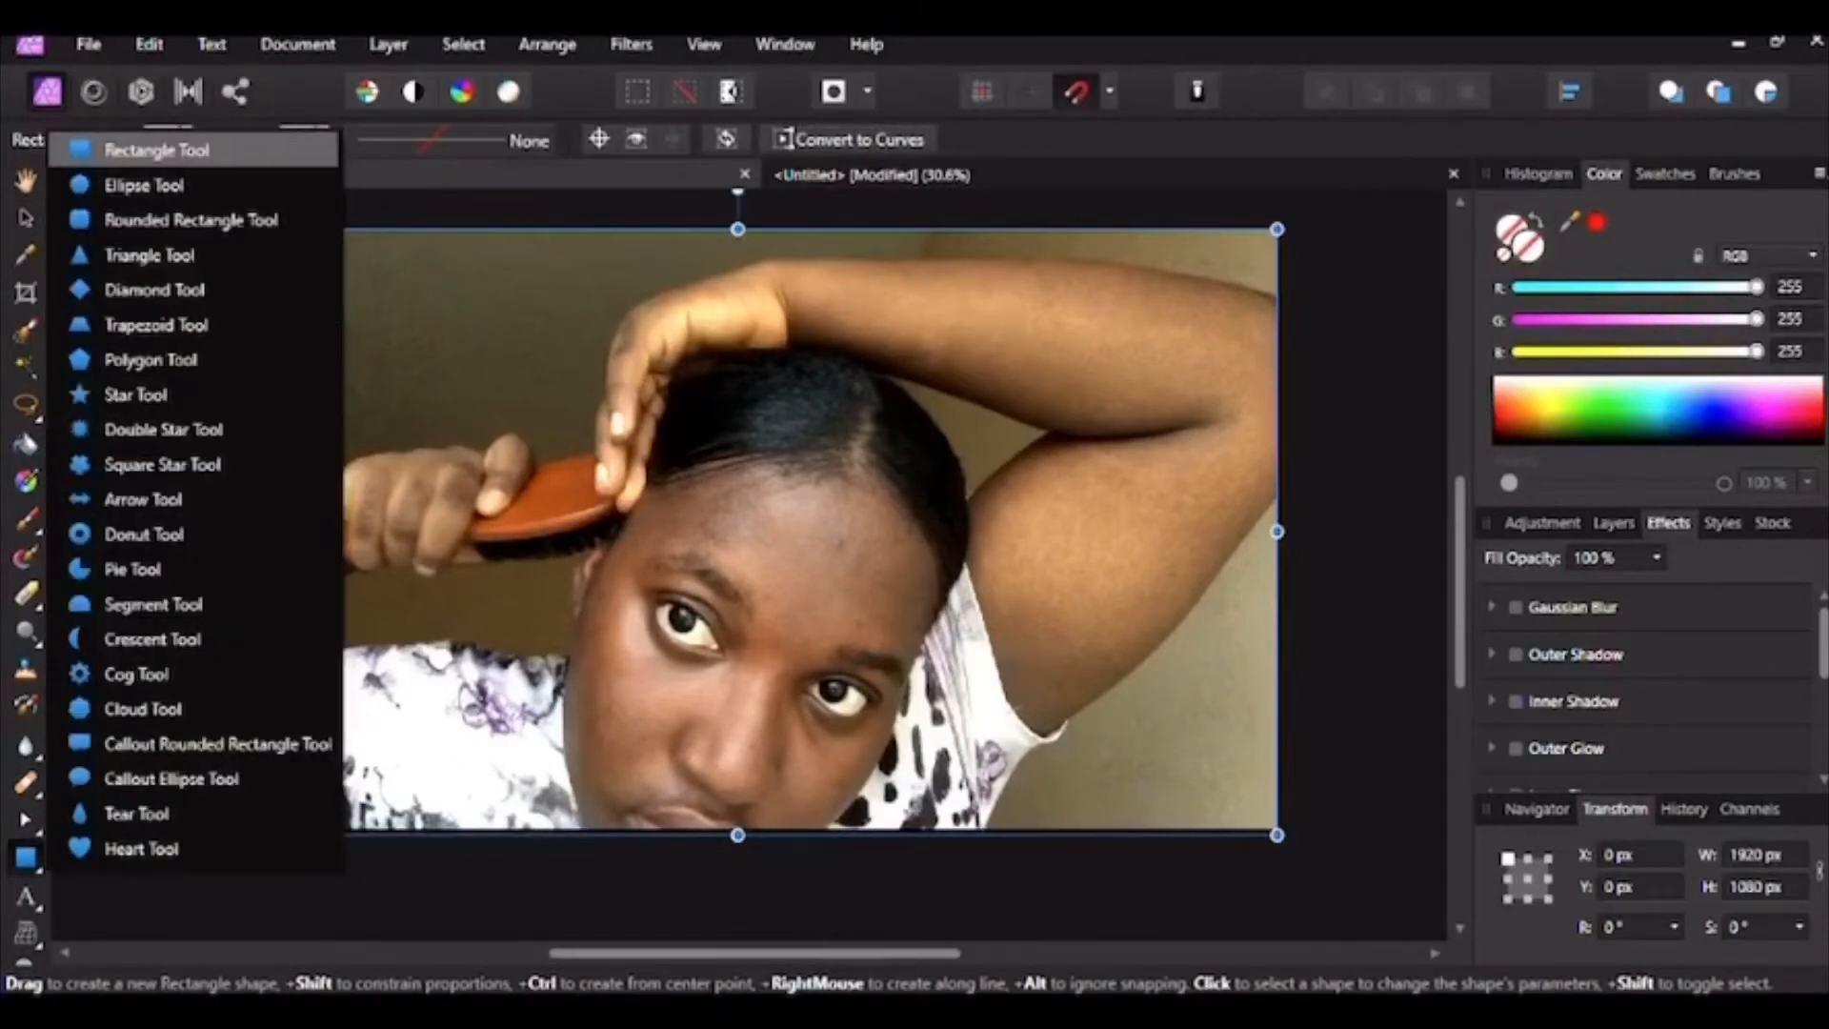
left_click(158, 151)
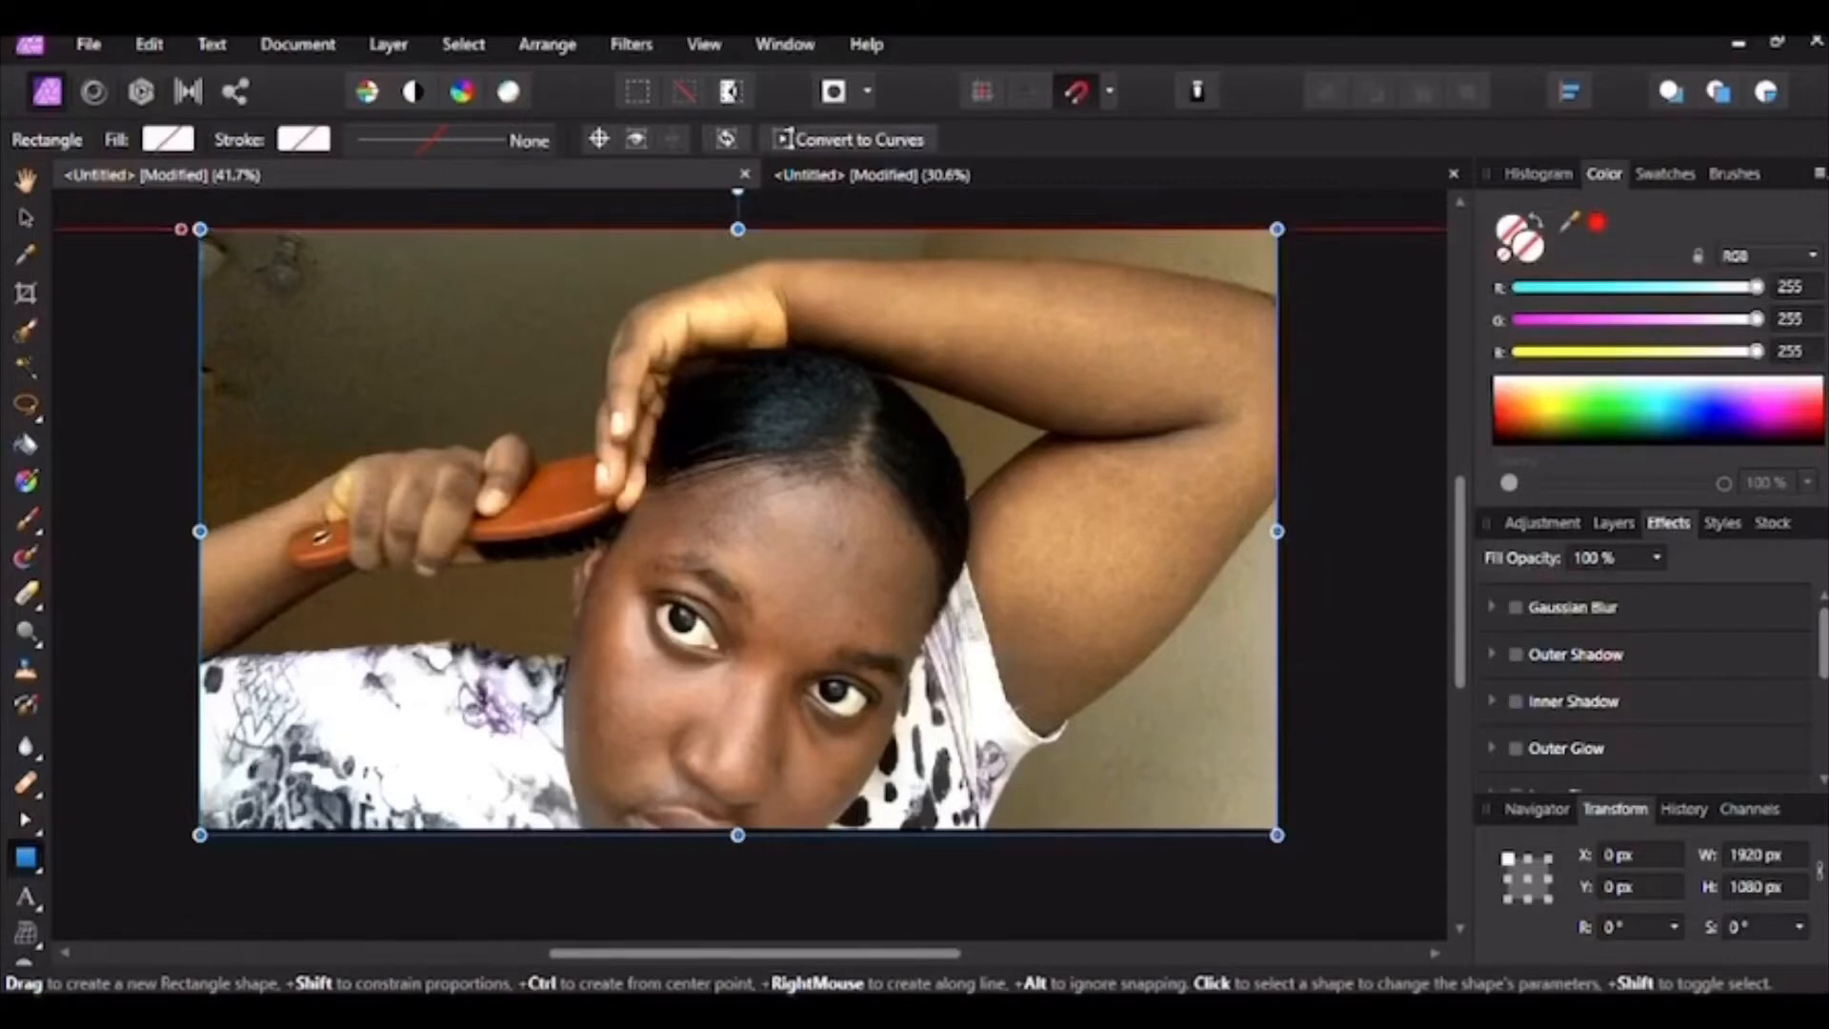
left_click_drag(199, 228, 1295, 835)
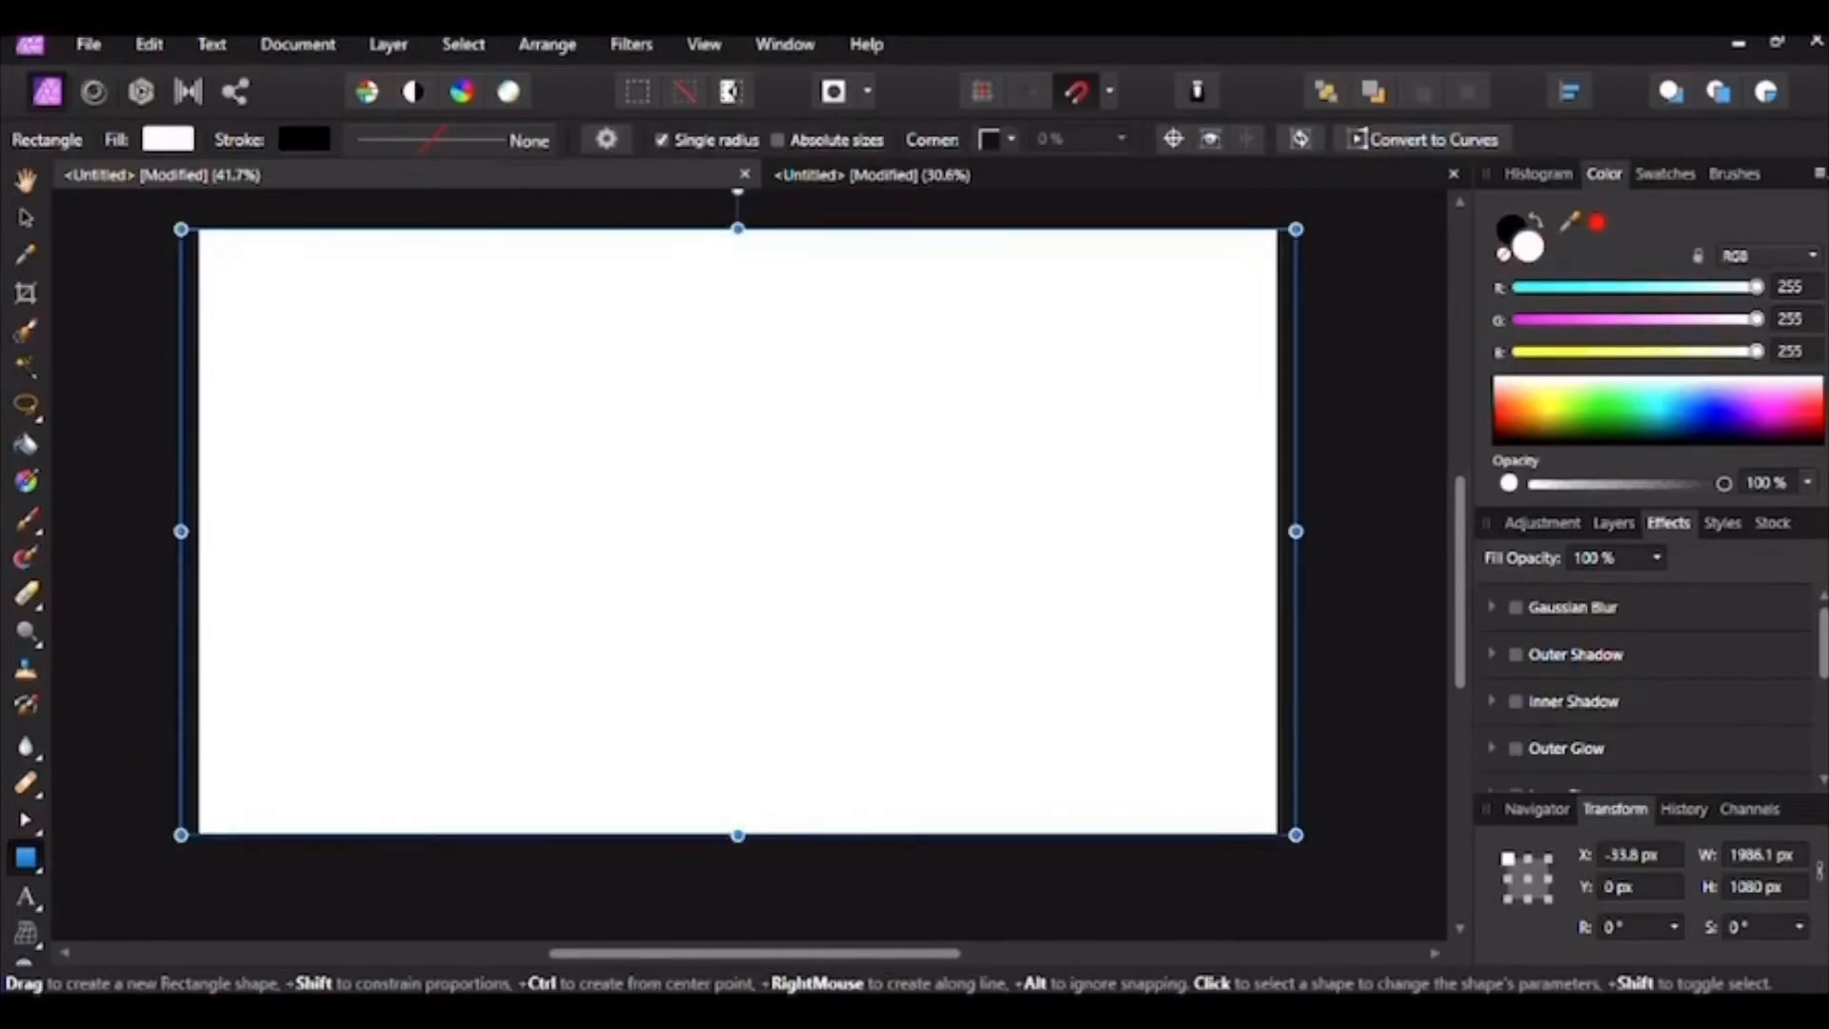
Step: Try several fill colours, settling on dark teal (RGB 0, 88, 73) for the rectangle
left_click(1607, 419)
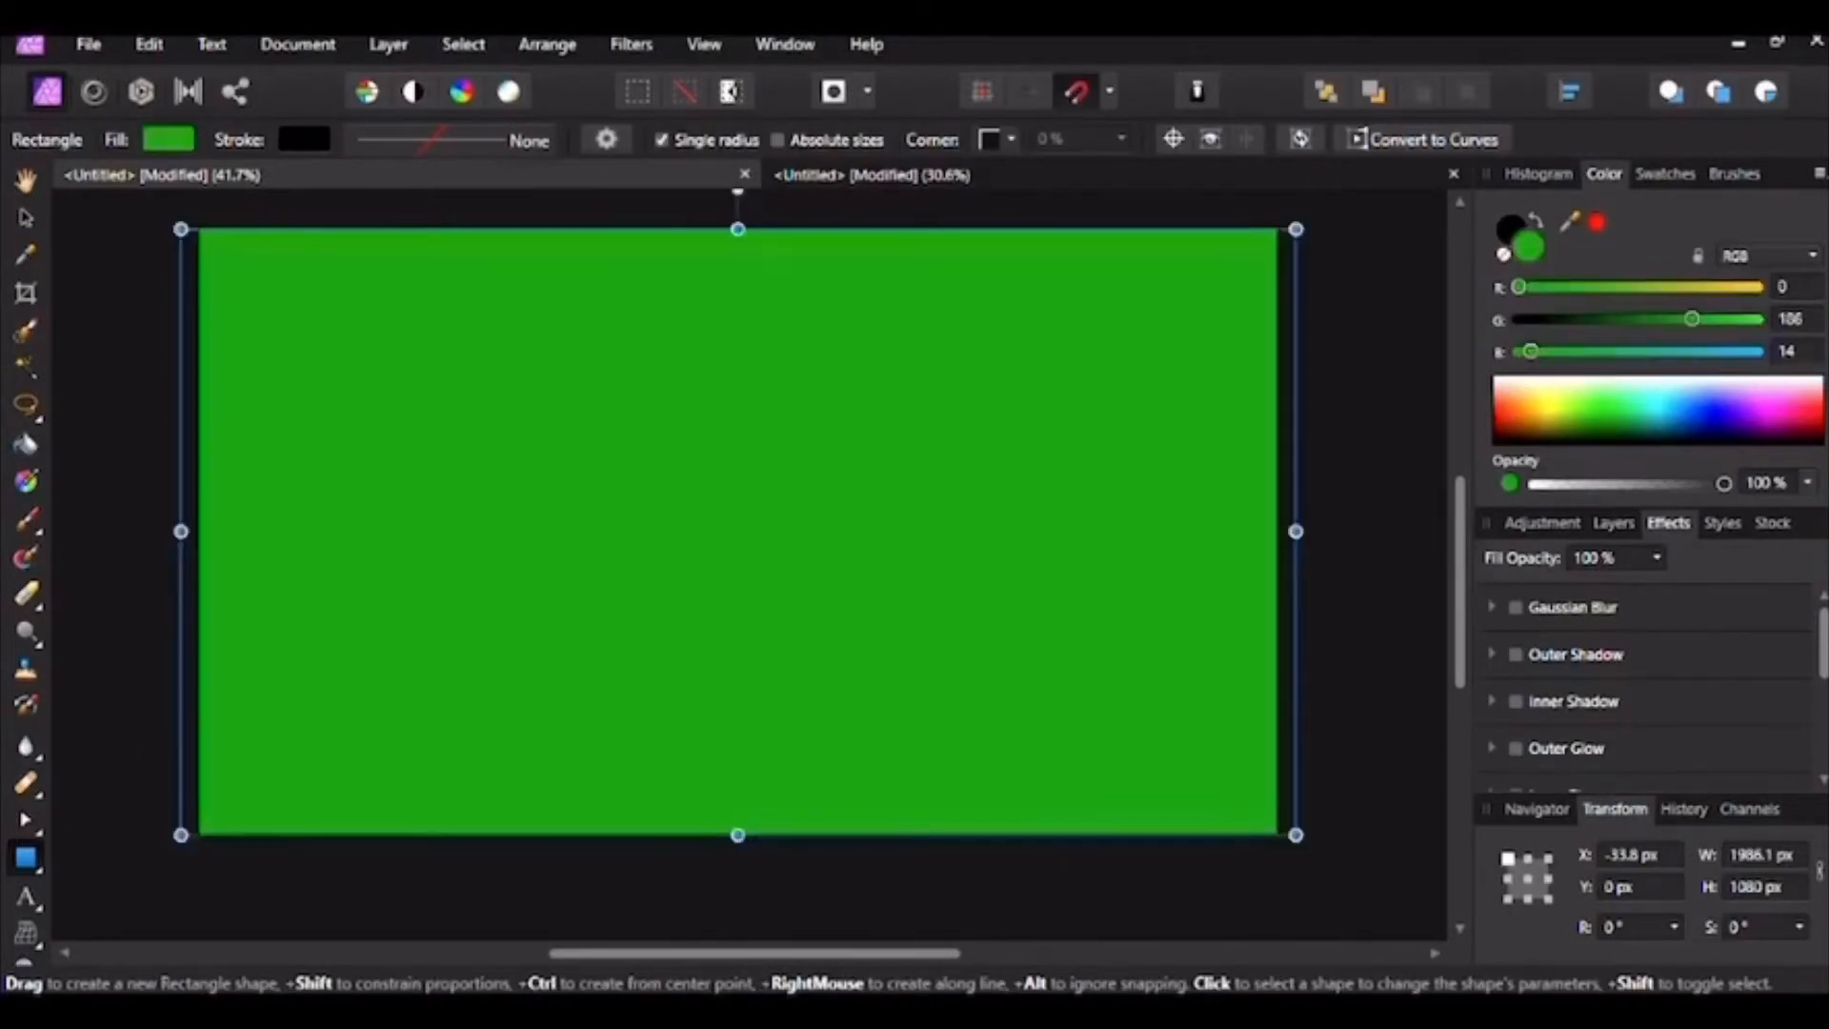
left_click(1664, 411)
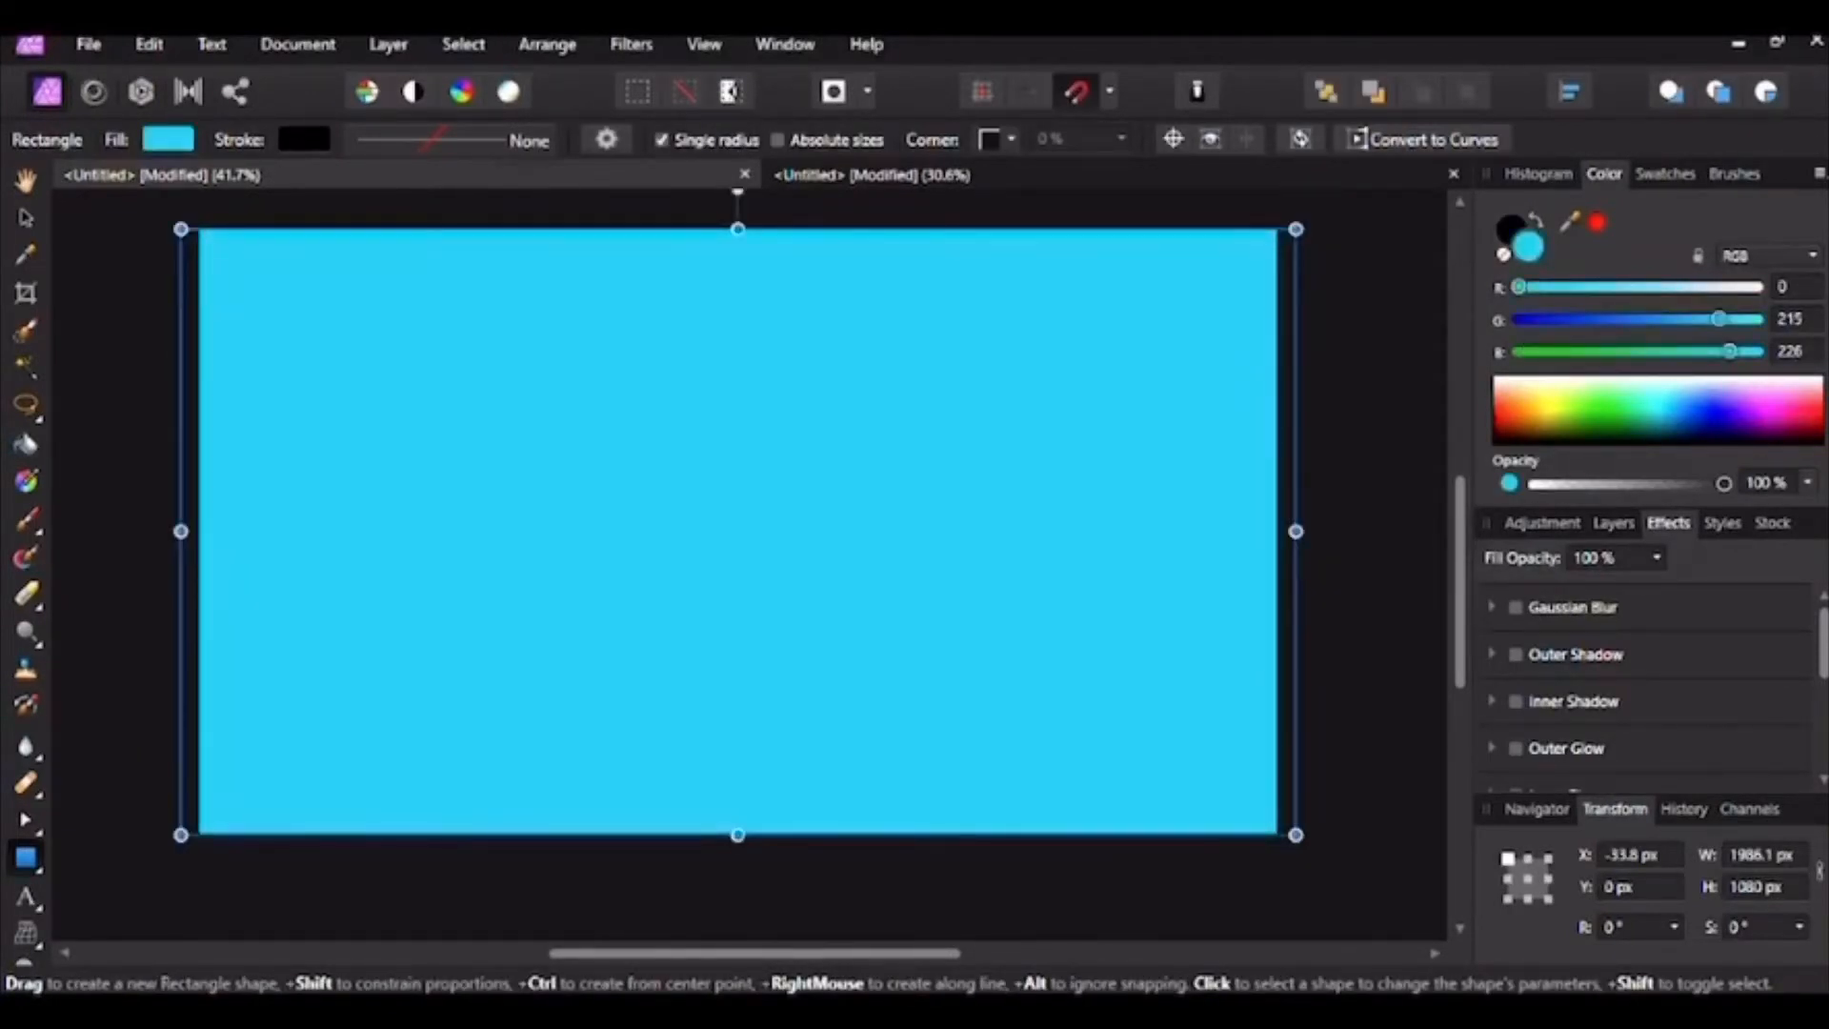
left_click(1627, 390)
left_click(1537, 392)
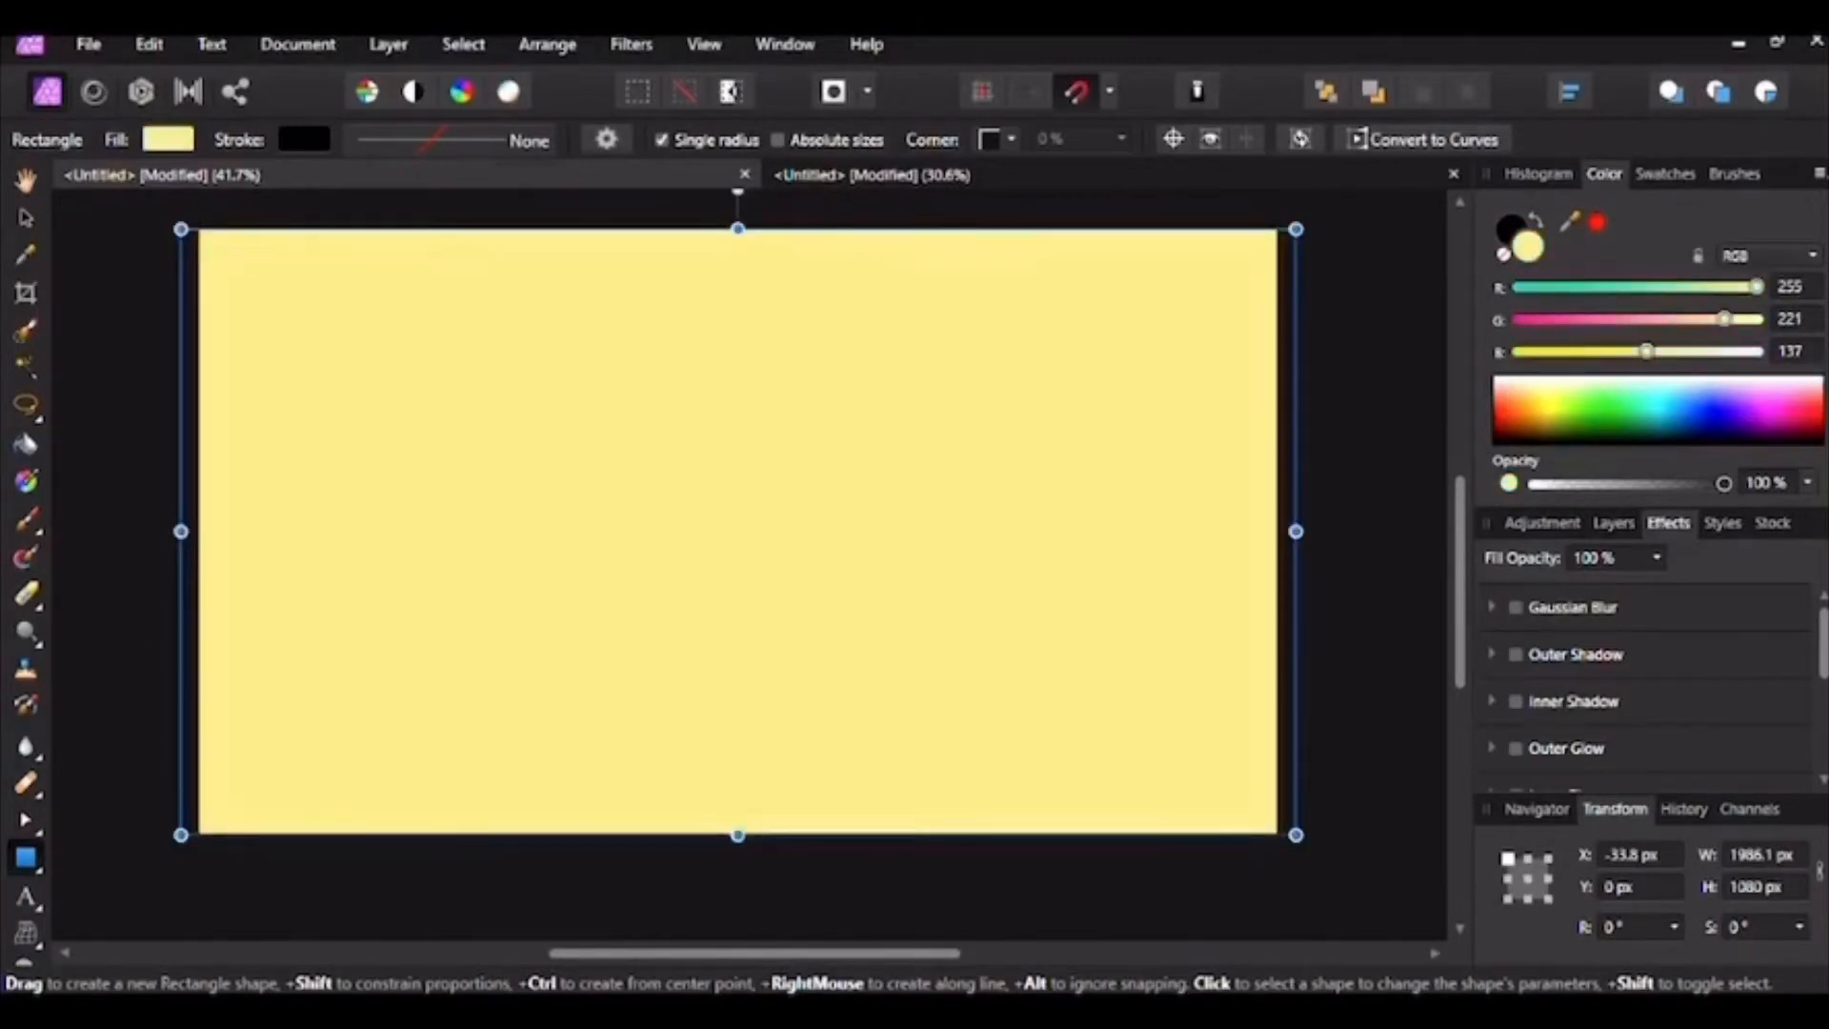
left_click(1513, 417)
left_click(1607, 402)
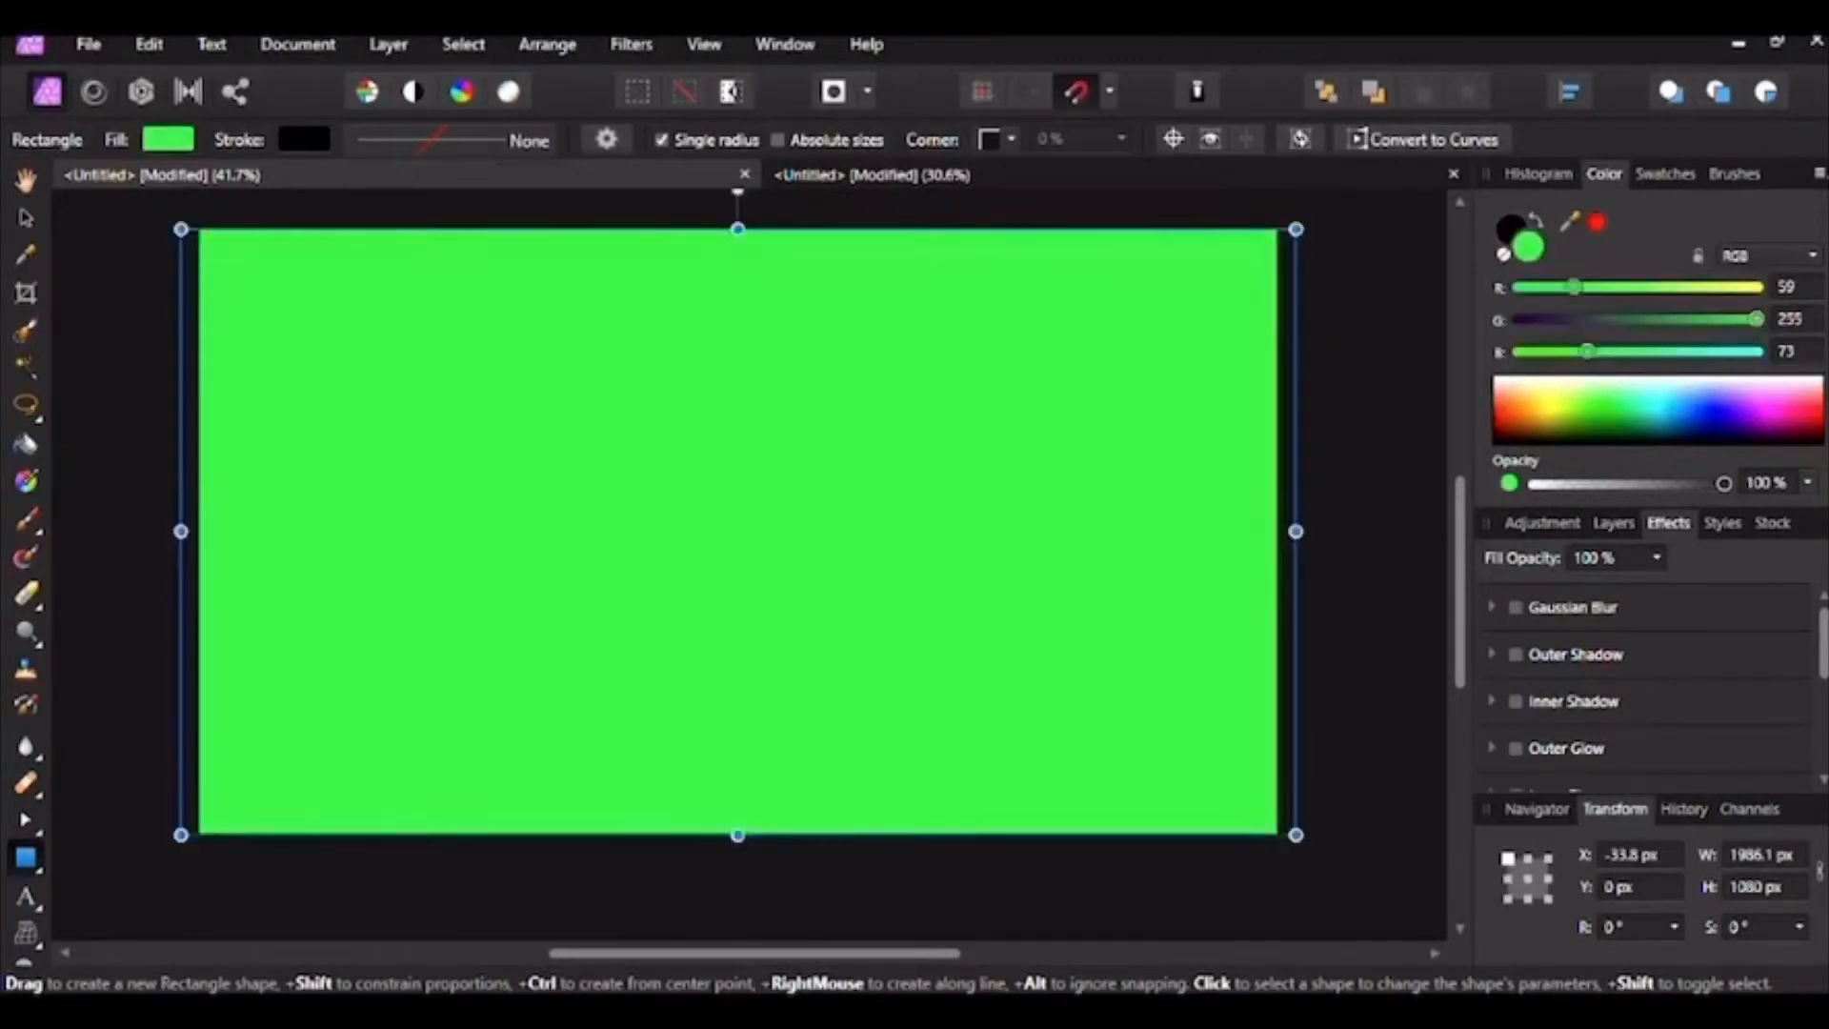
left_click(1715, 401)
left_click(1753, 401)
left_click(1757, 418)
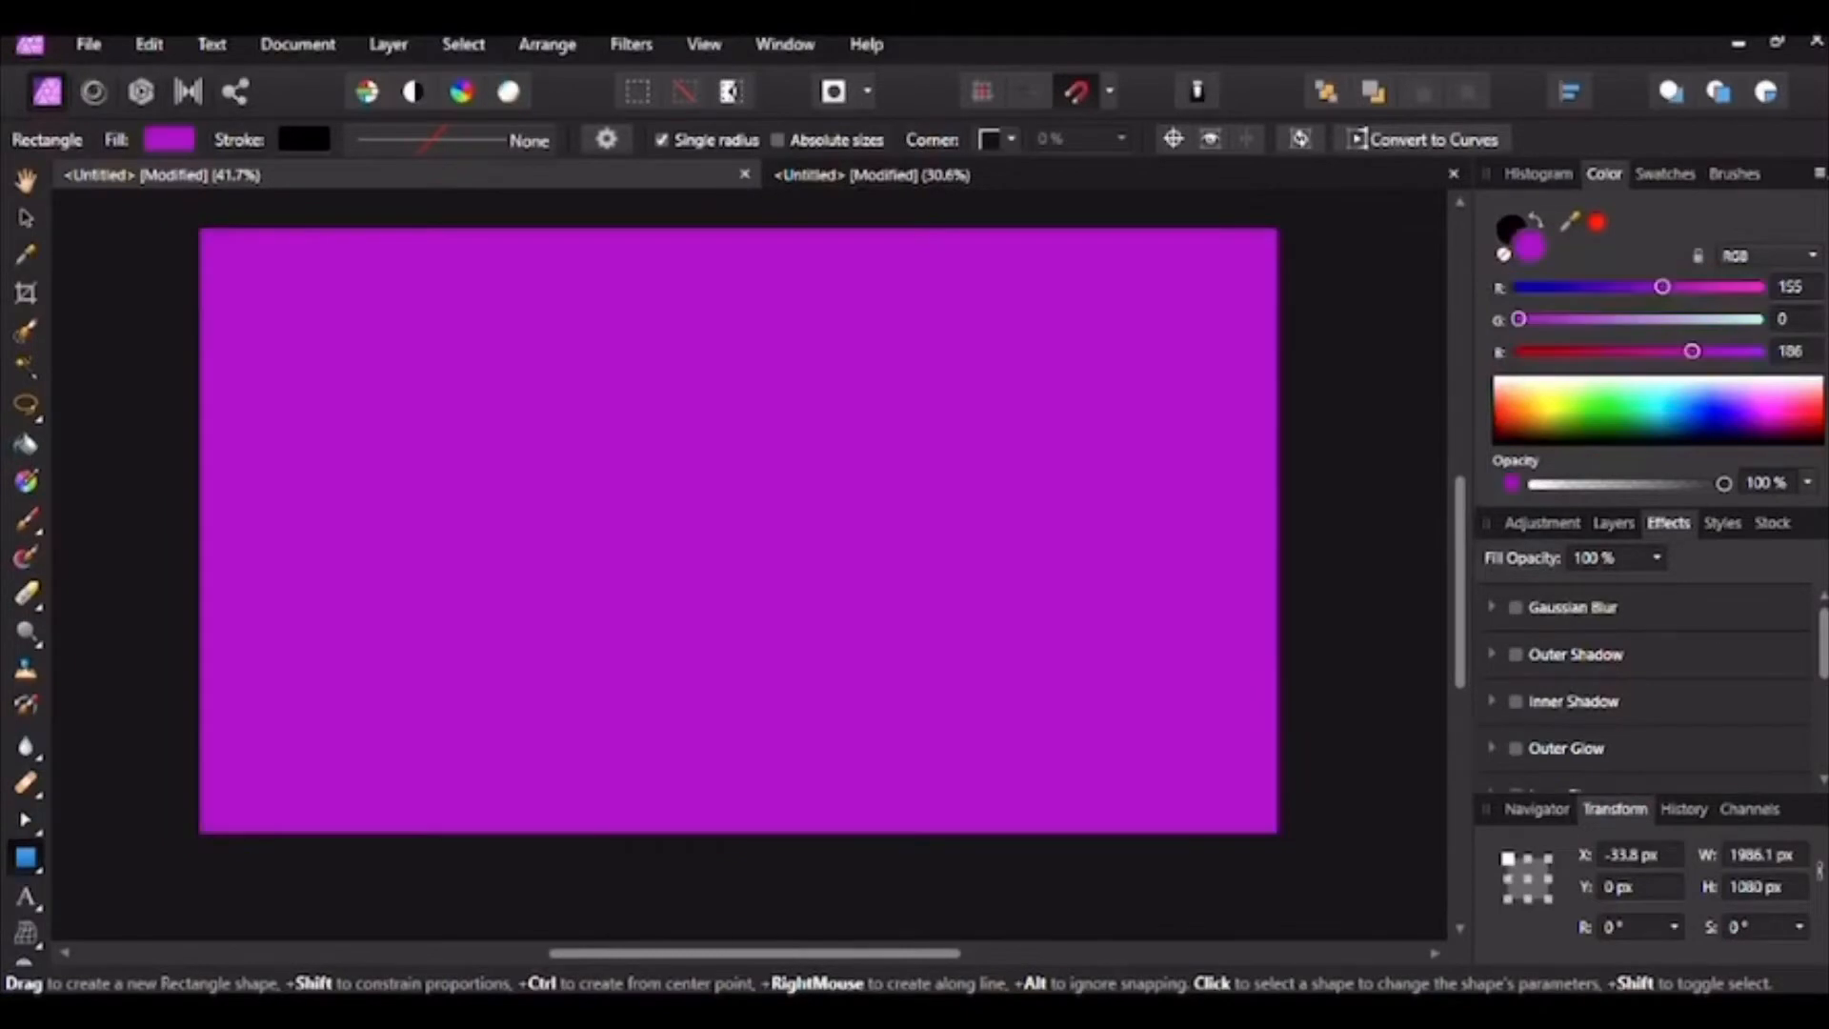
left_click(1628, 429)
left_click(1665, 409)
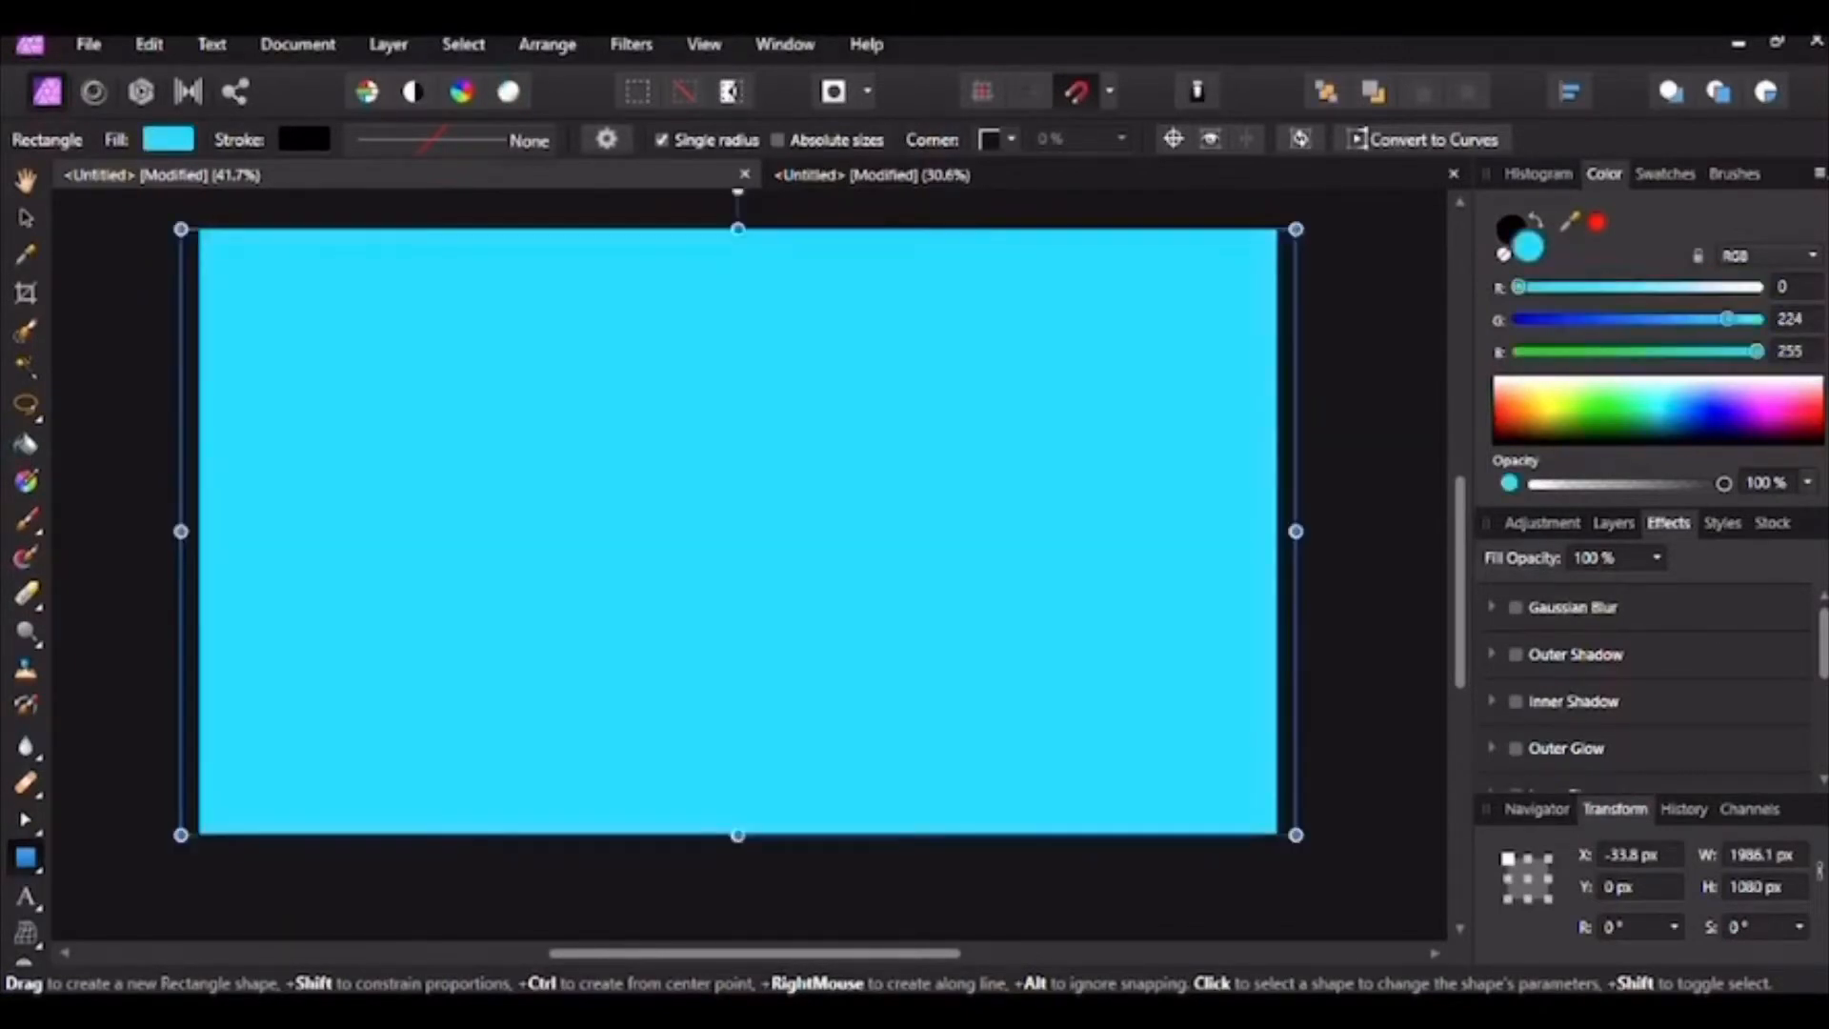
left_click_drag(1784, 383, 1802, 409)
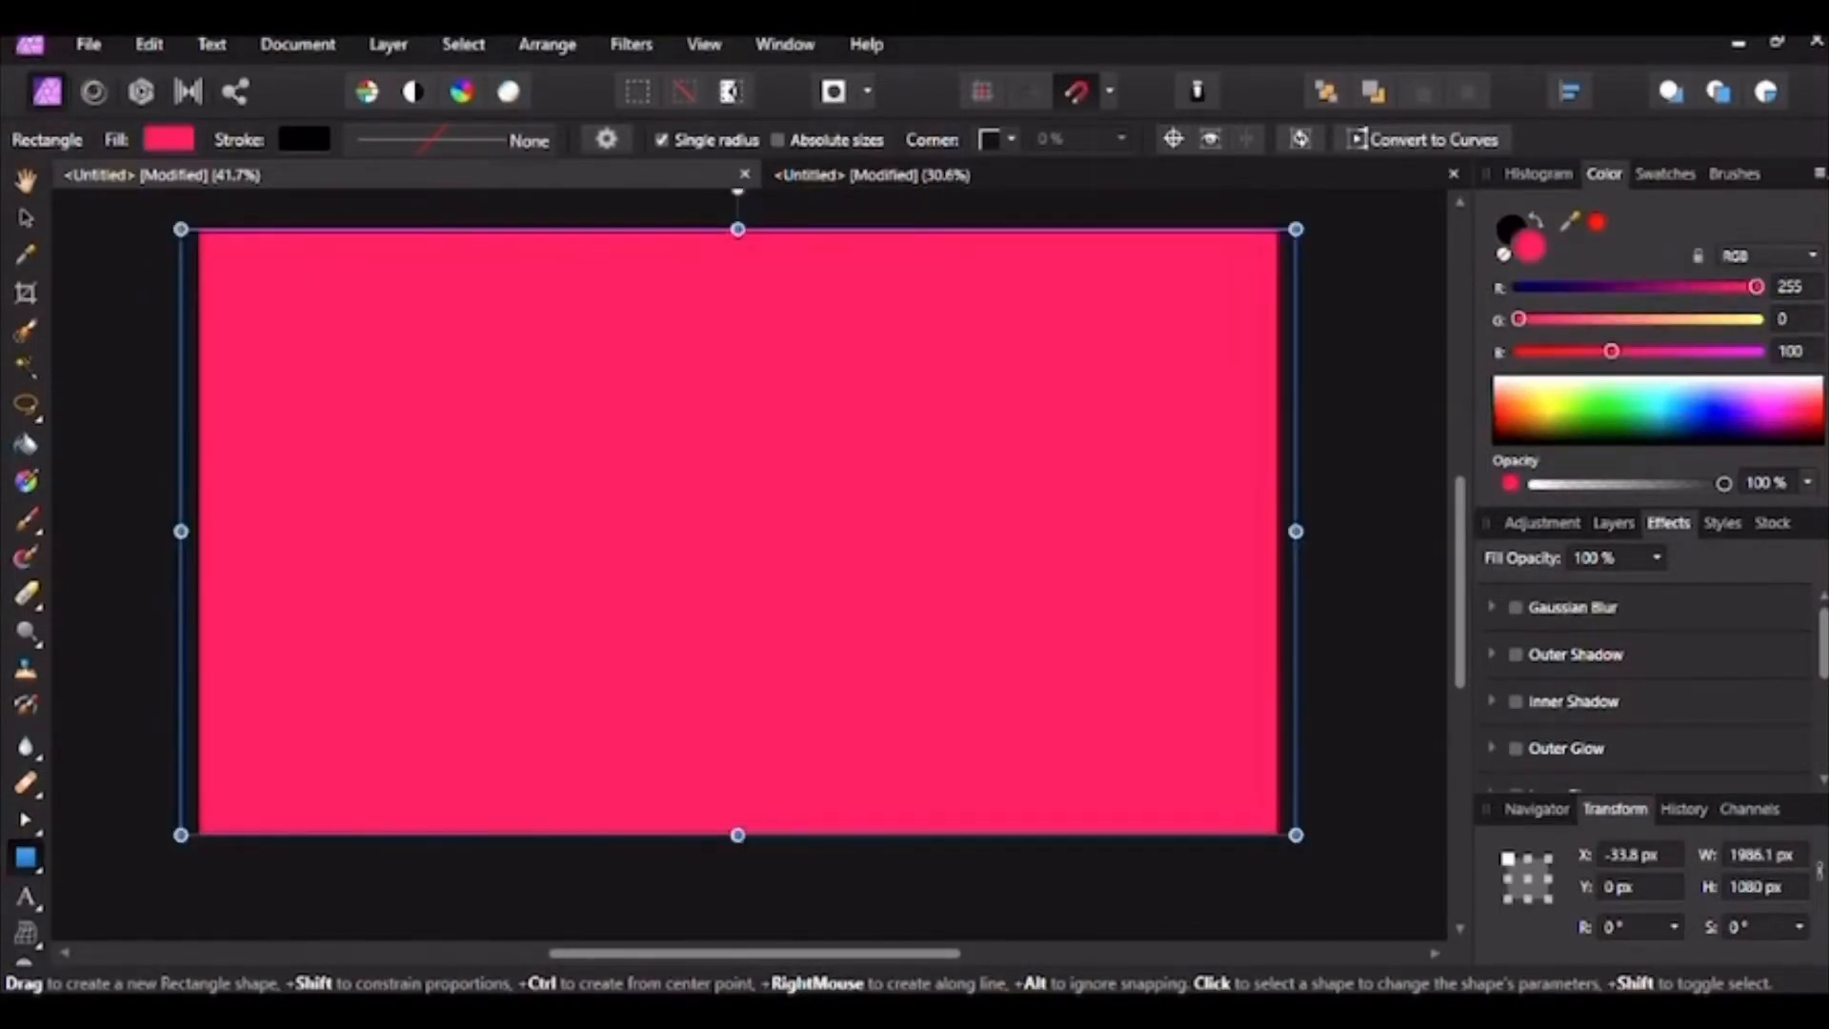
left_click(1649, 432)
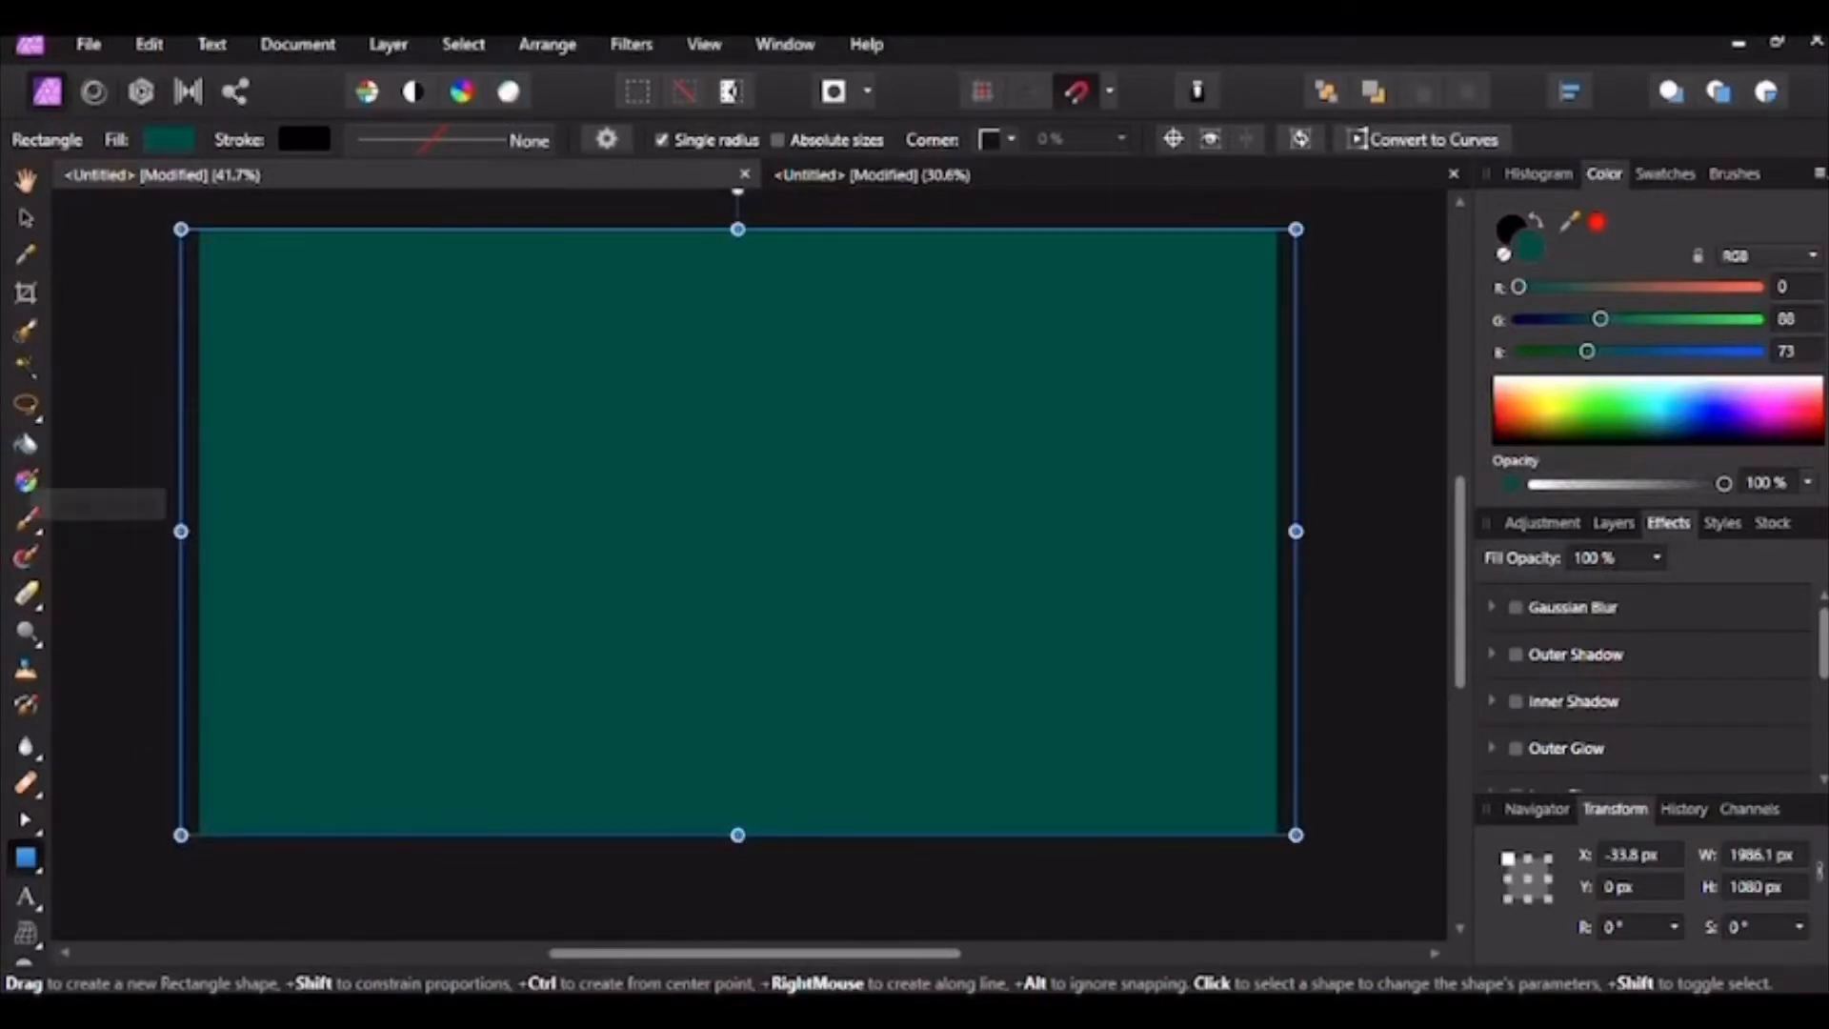
left_click(26, 481)
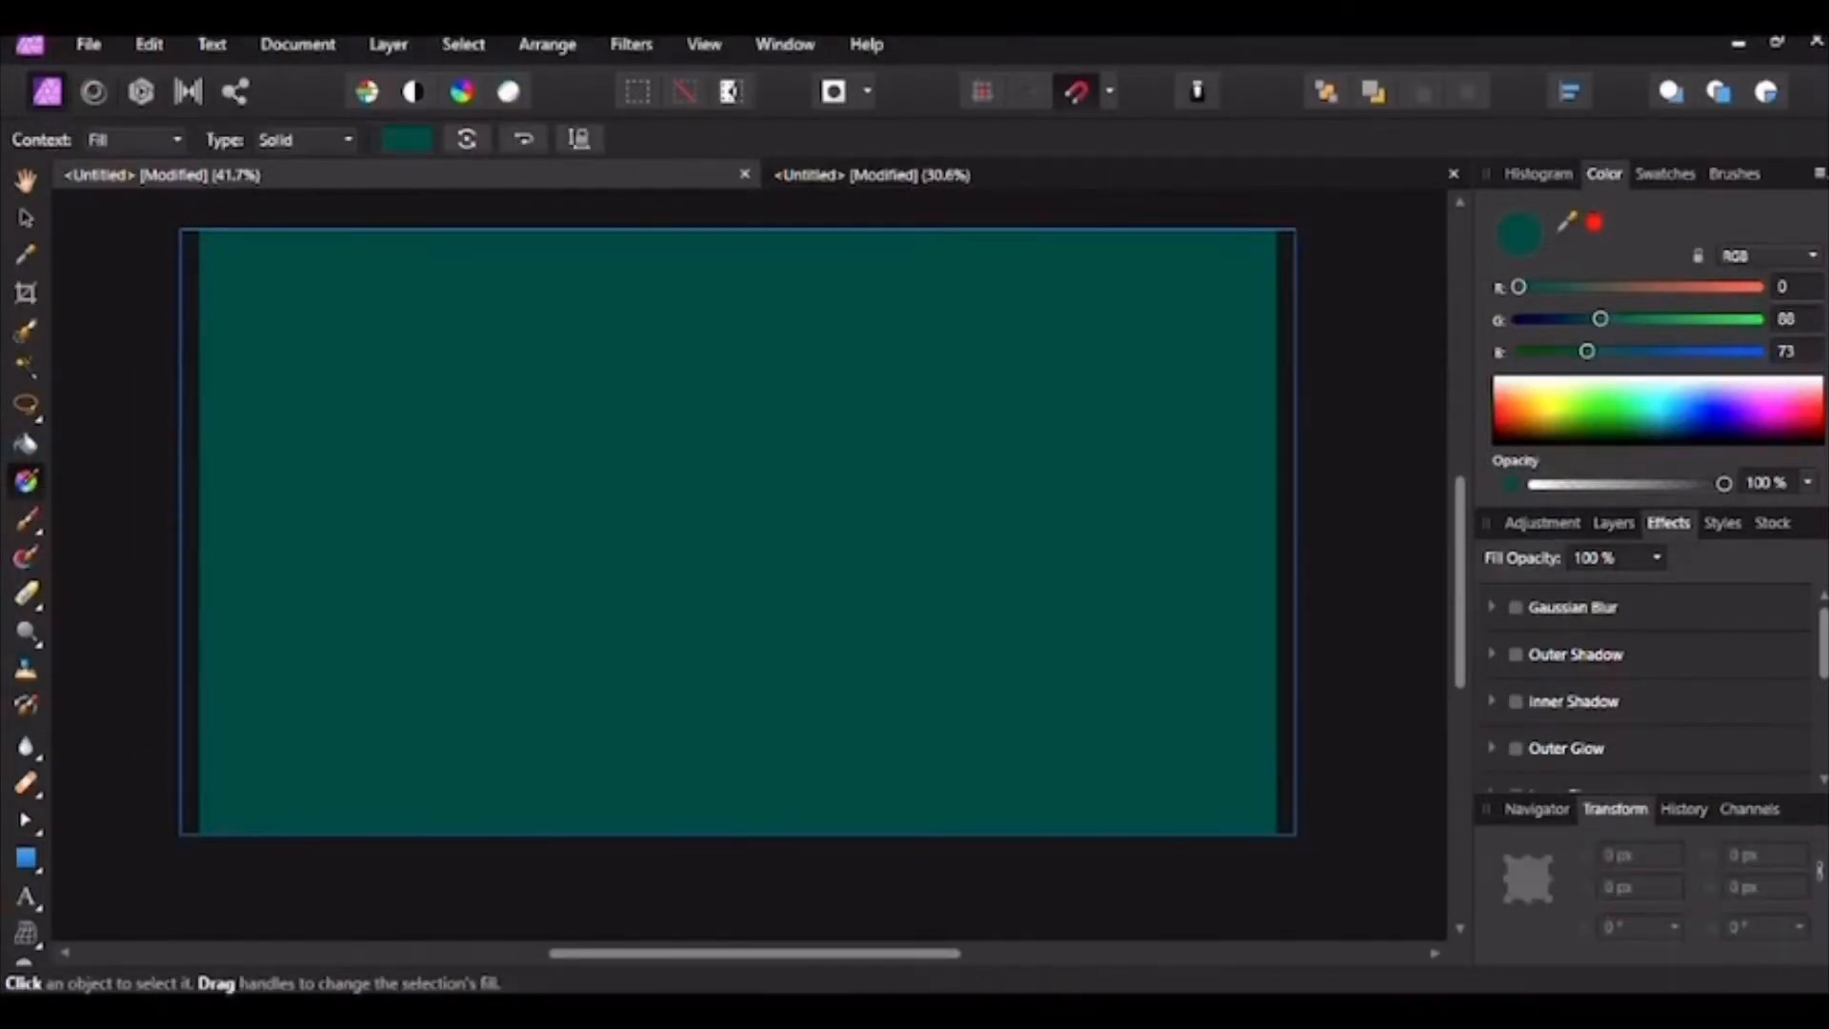
Step: Apply a top-to-bottom linear gradient to the rectangle, ending in purple
left_click_drag(699, 230, 703, 834)
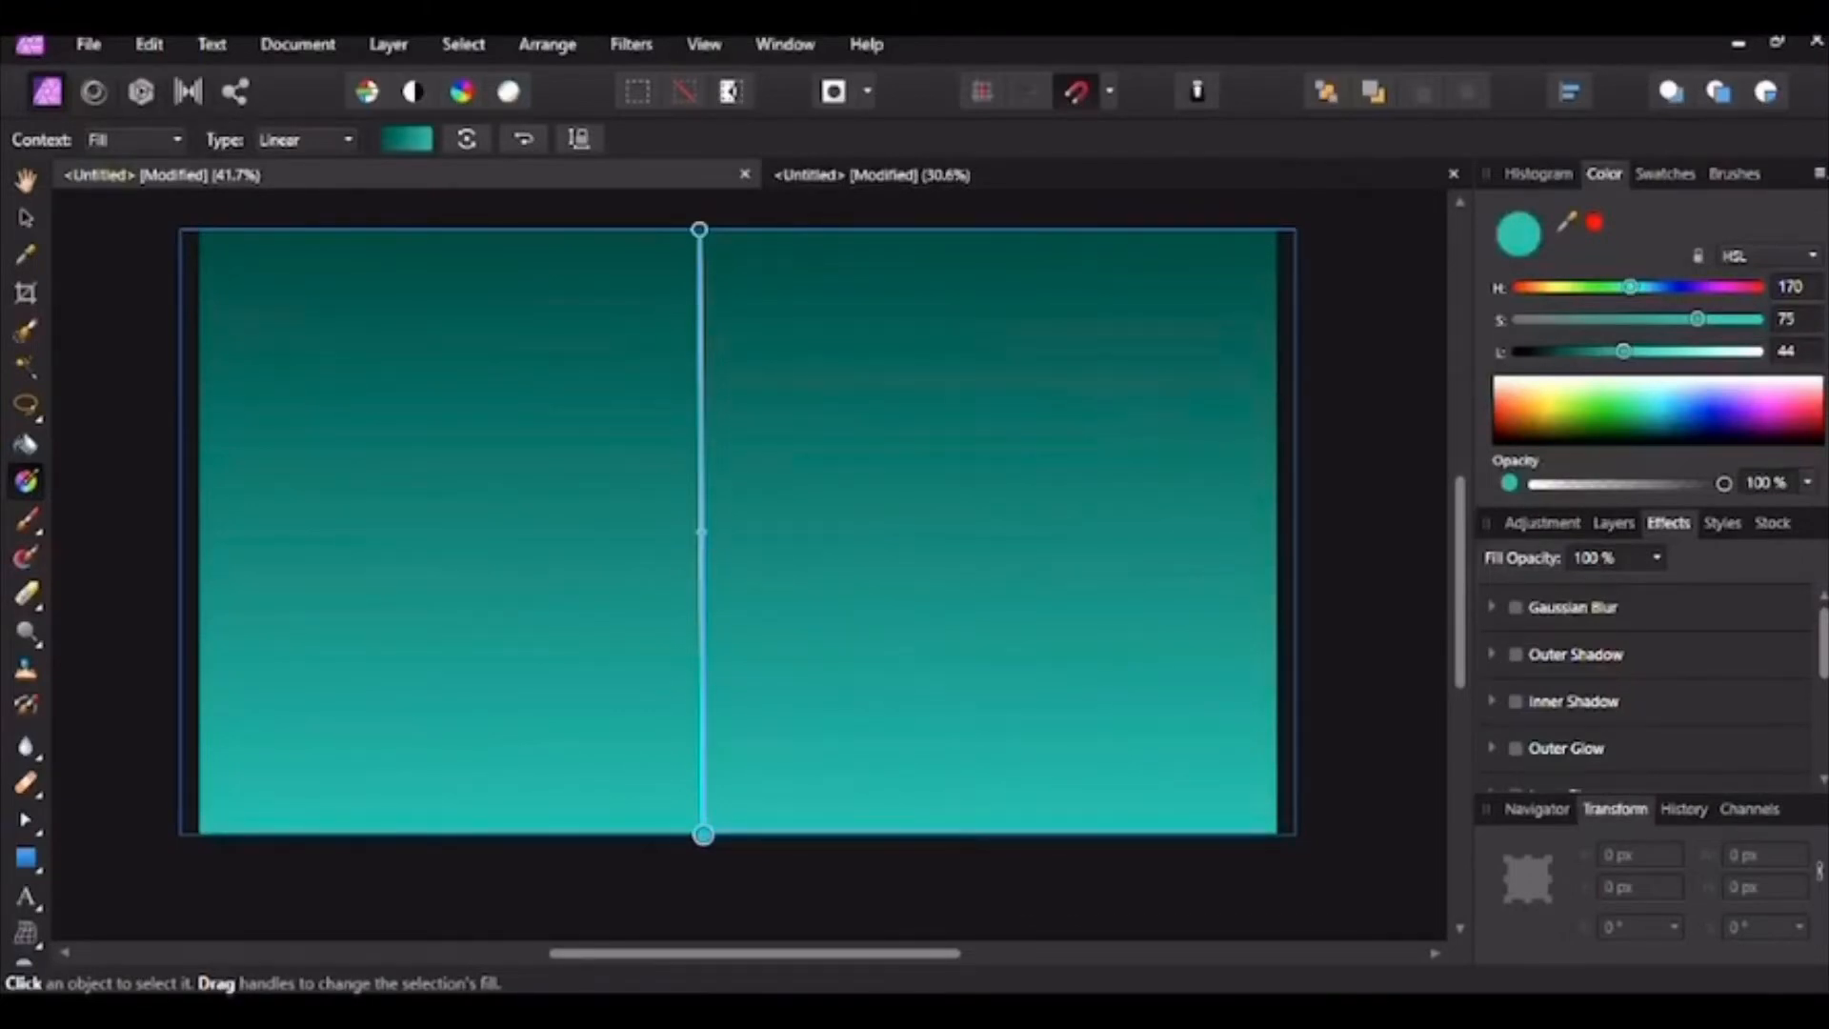
left_click(1705, 391)
left_click(1714, 402)
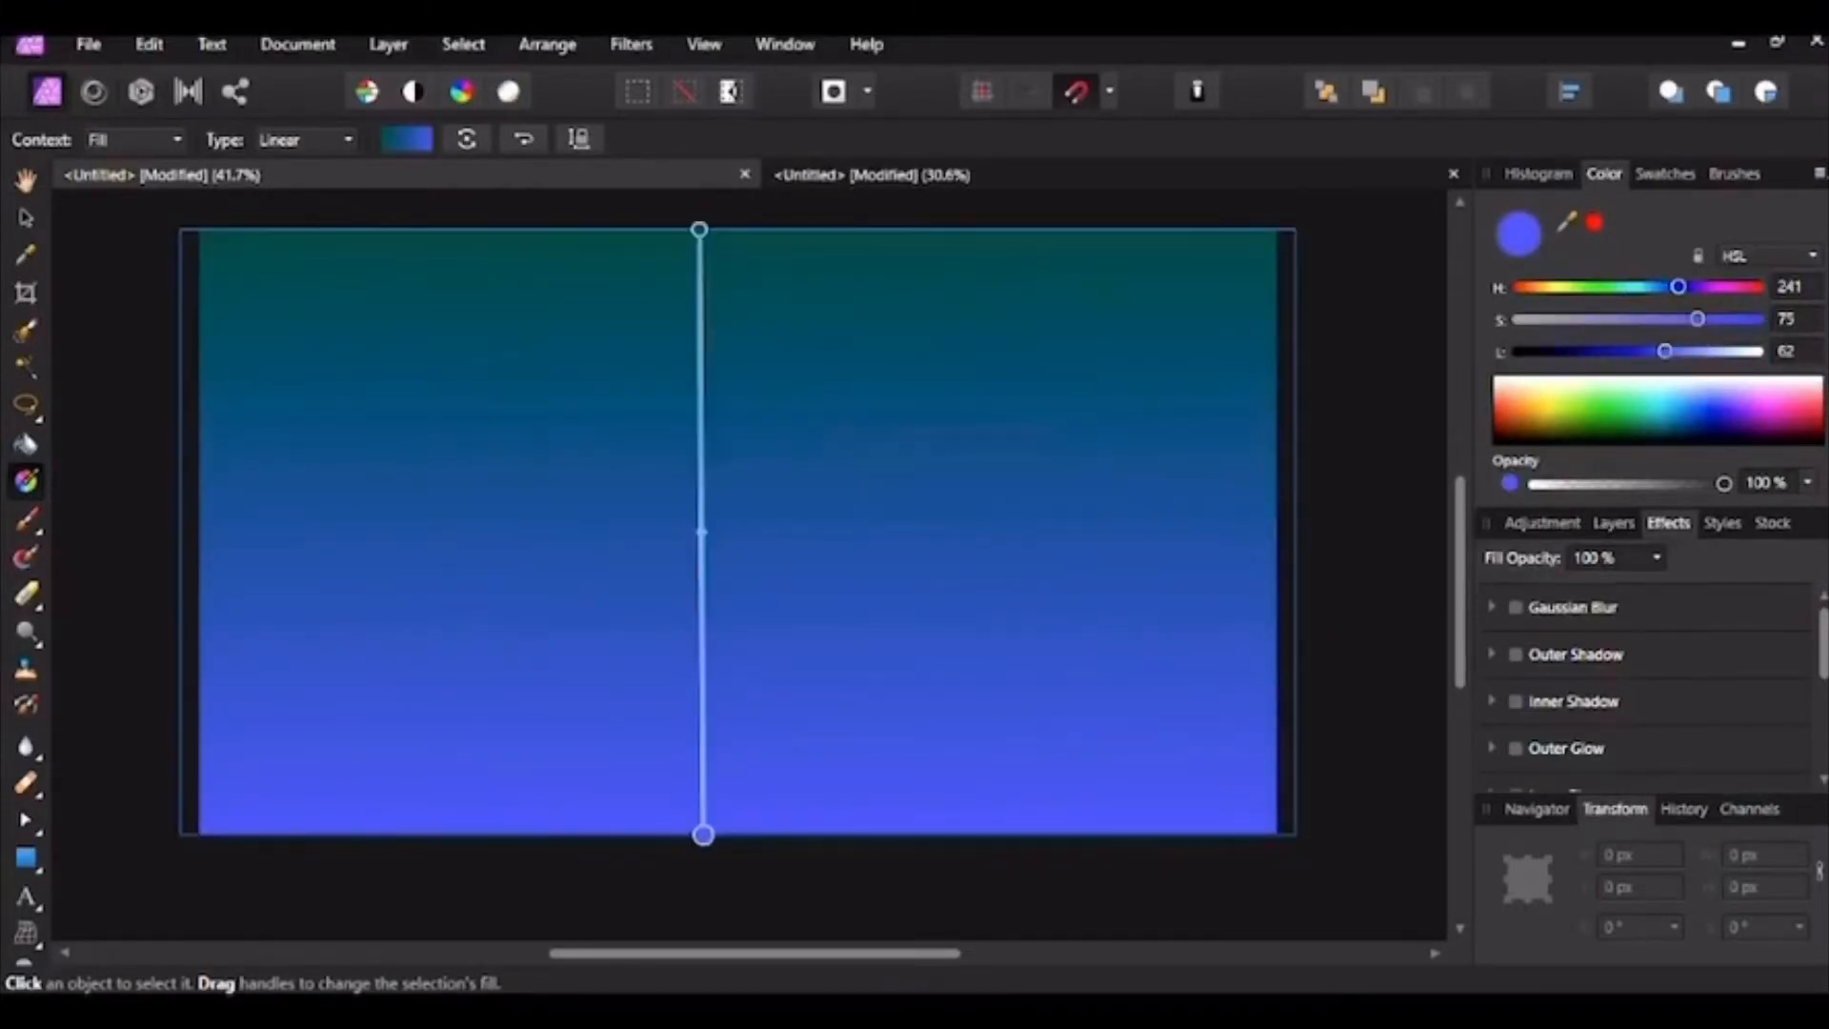
left_click(1759, 400)
left_click(1750, 399)
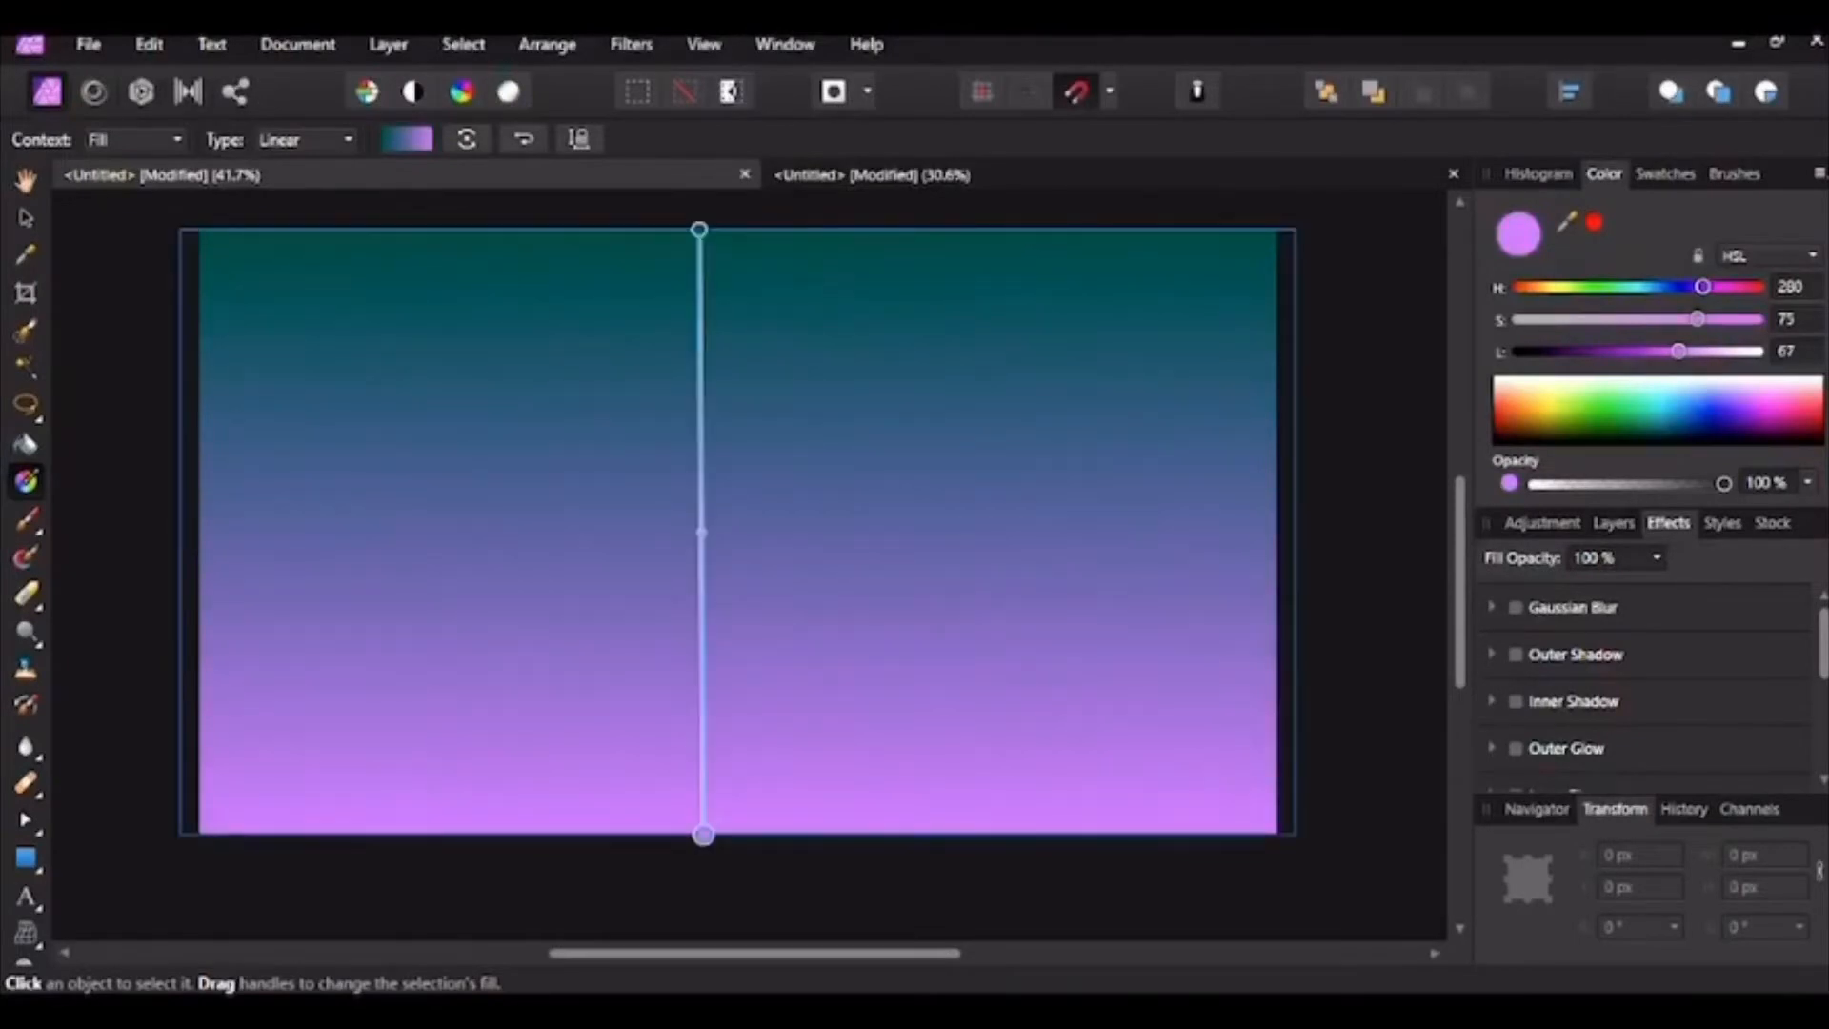
left_click(1742, 417)
left_click(1742, 397)
left_click(1542, 414)
left_click(1522, 402)
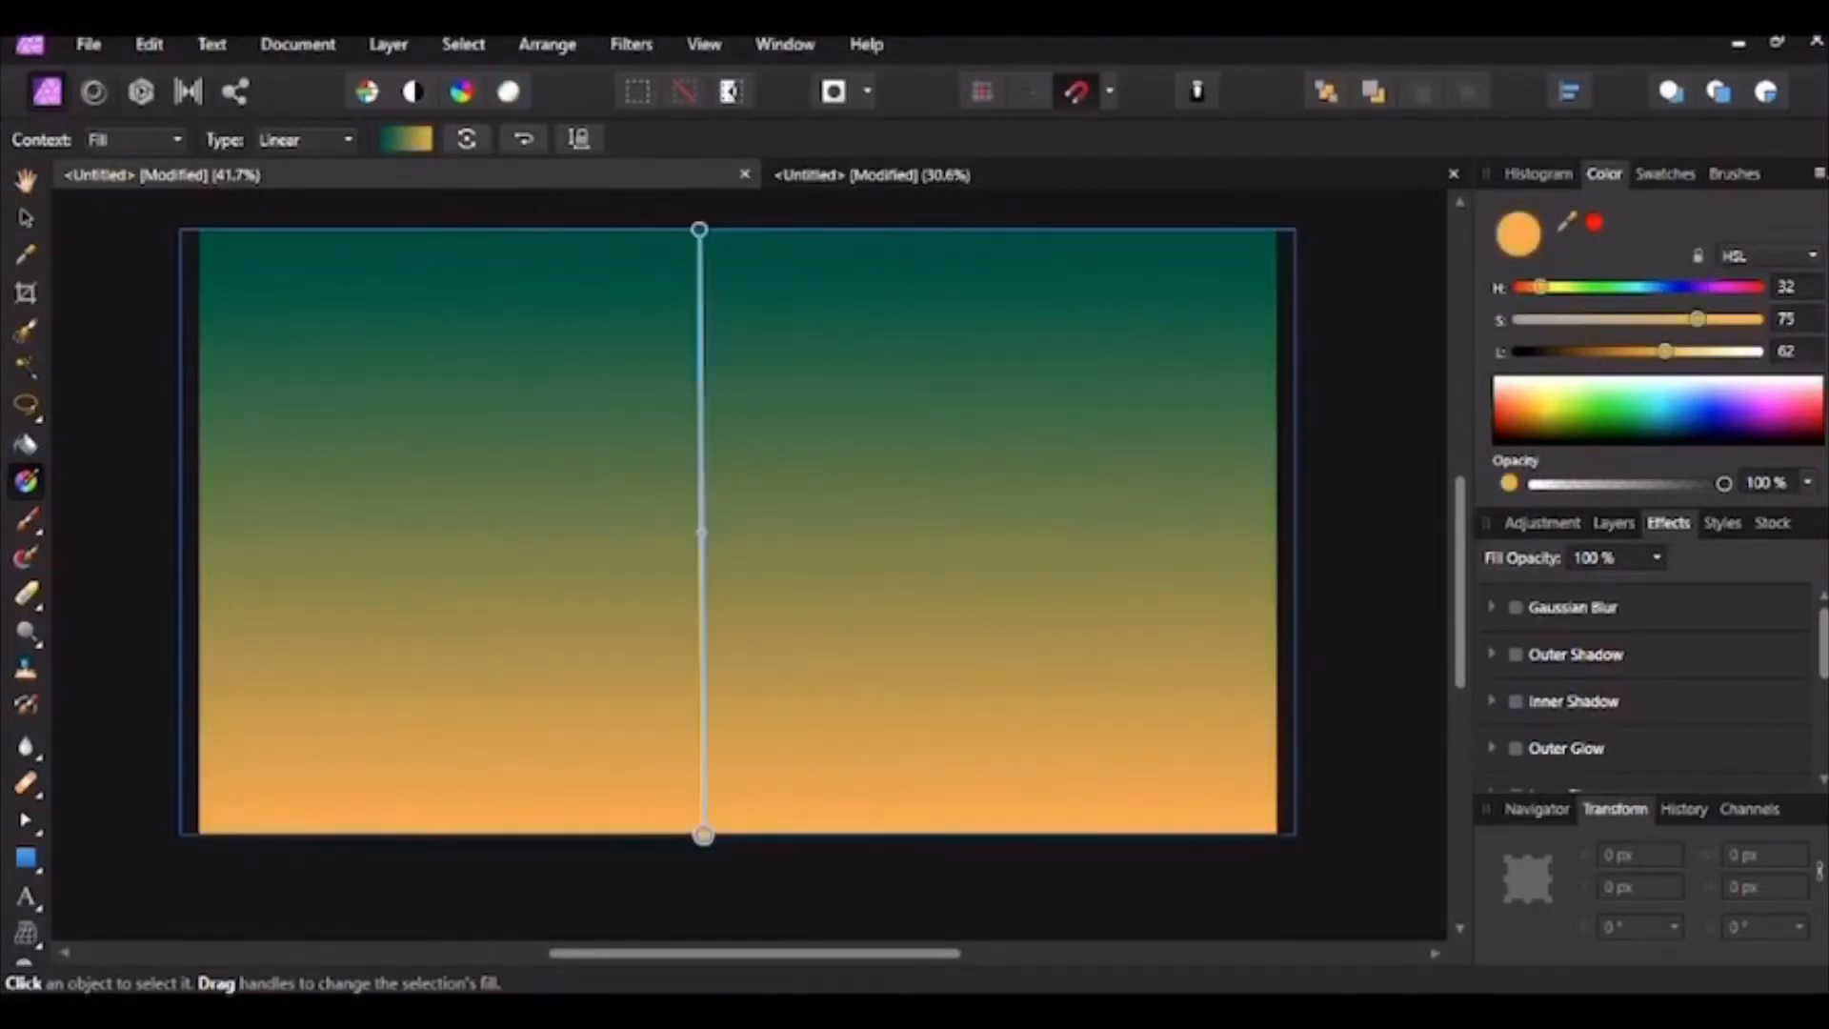
left_click(1751, 398)
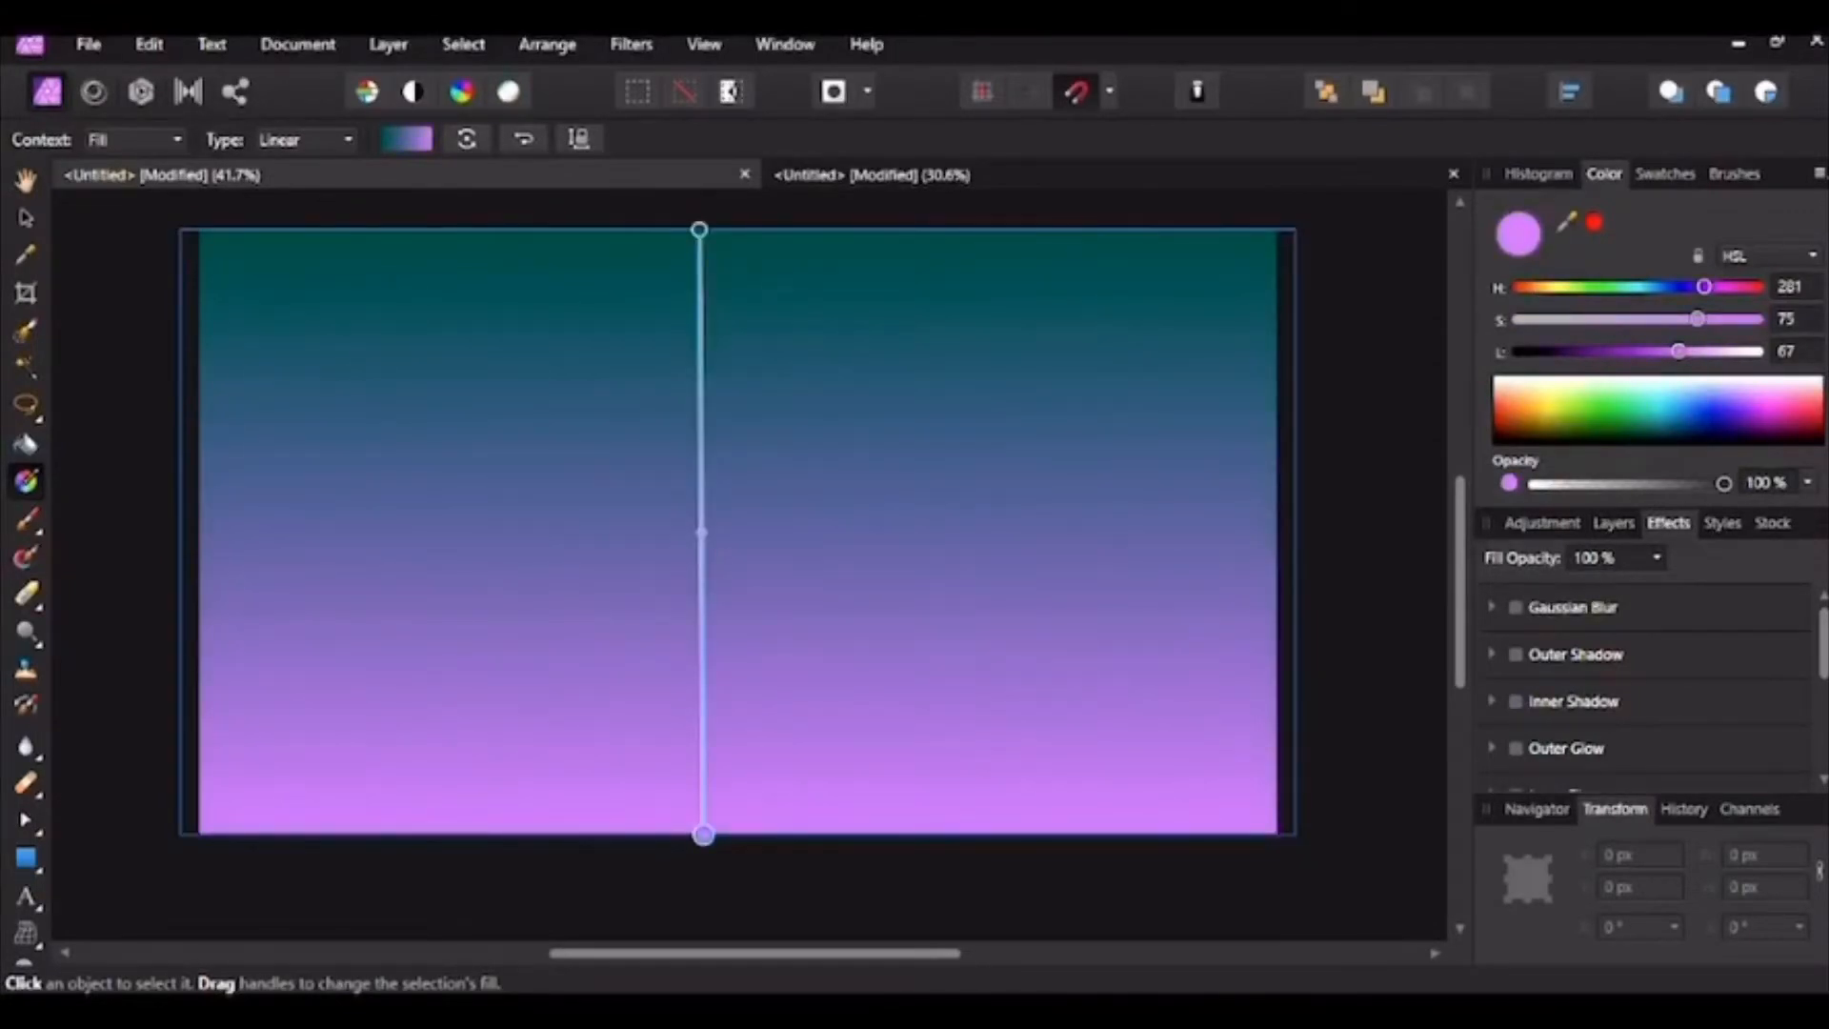
Step: Lower the gradient rectangle's opacity to about 70%, deselect it, and switch to the second document
key("v")
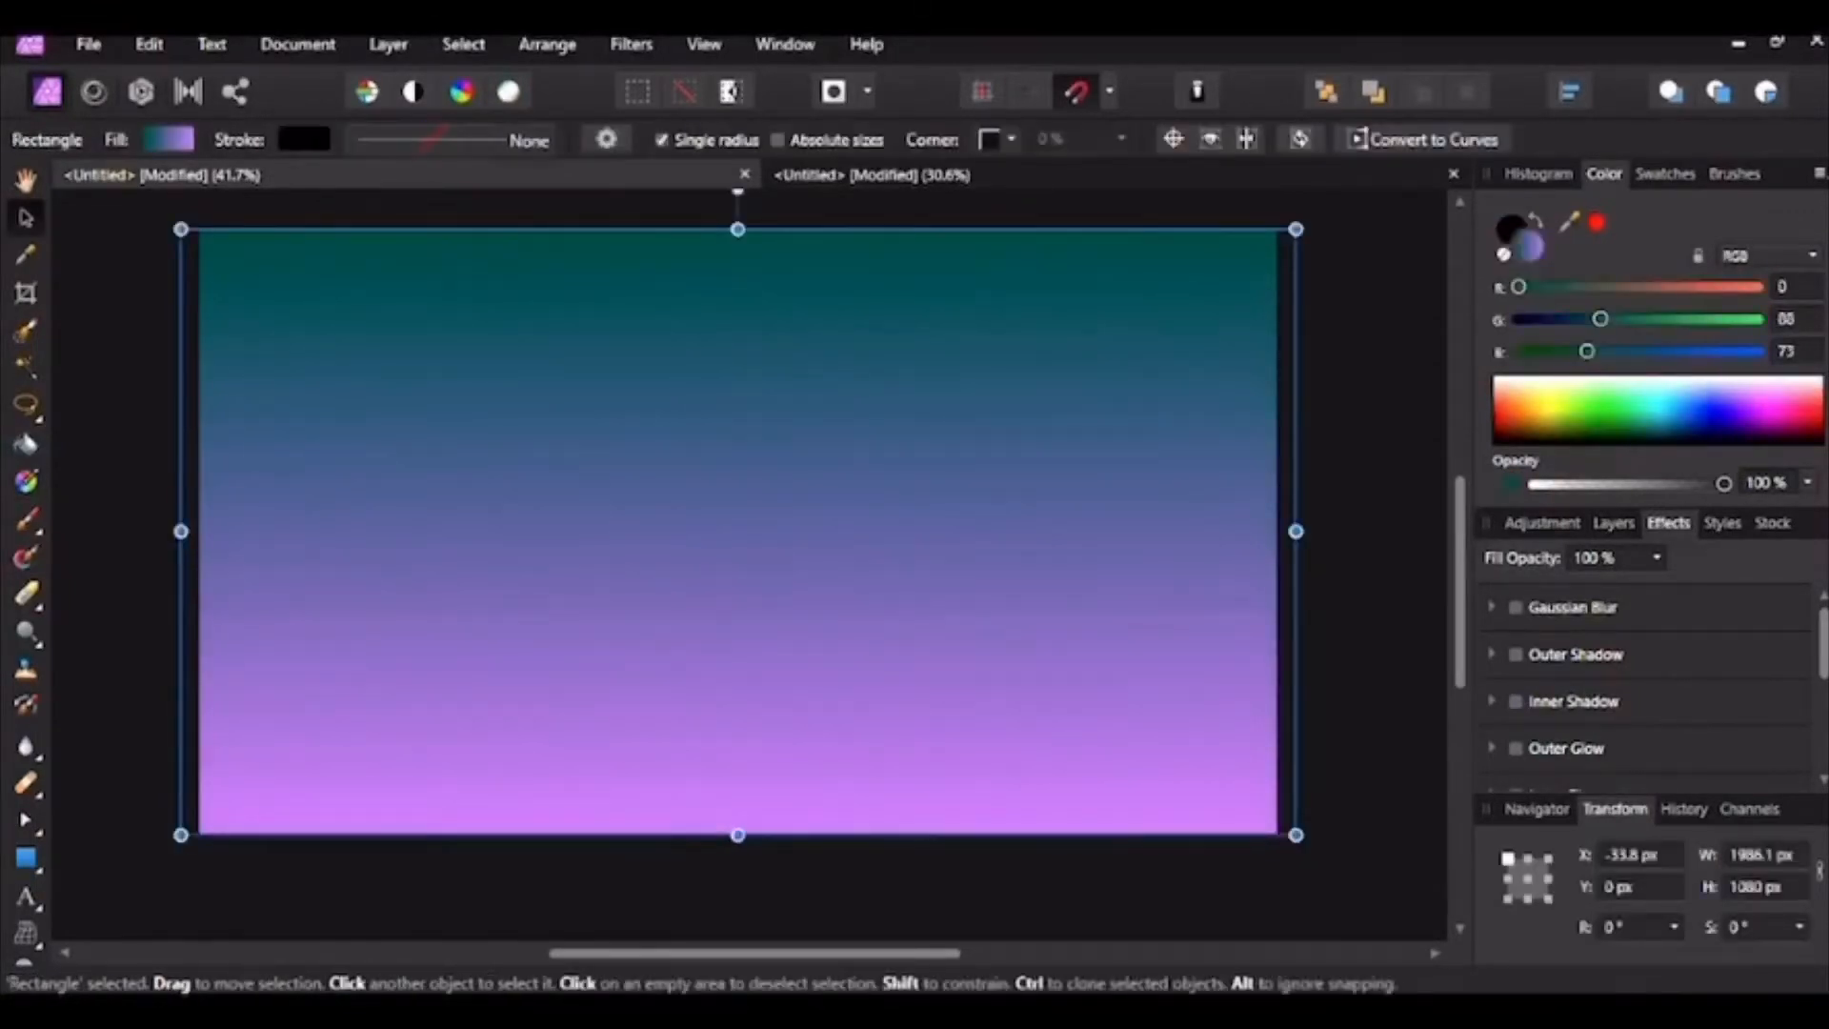
left_click_drag(1724, 484, 1659, 484)
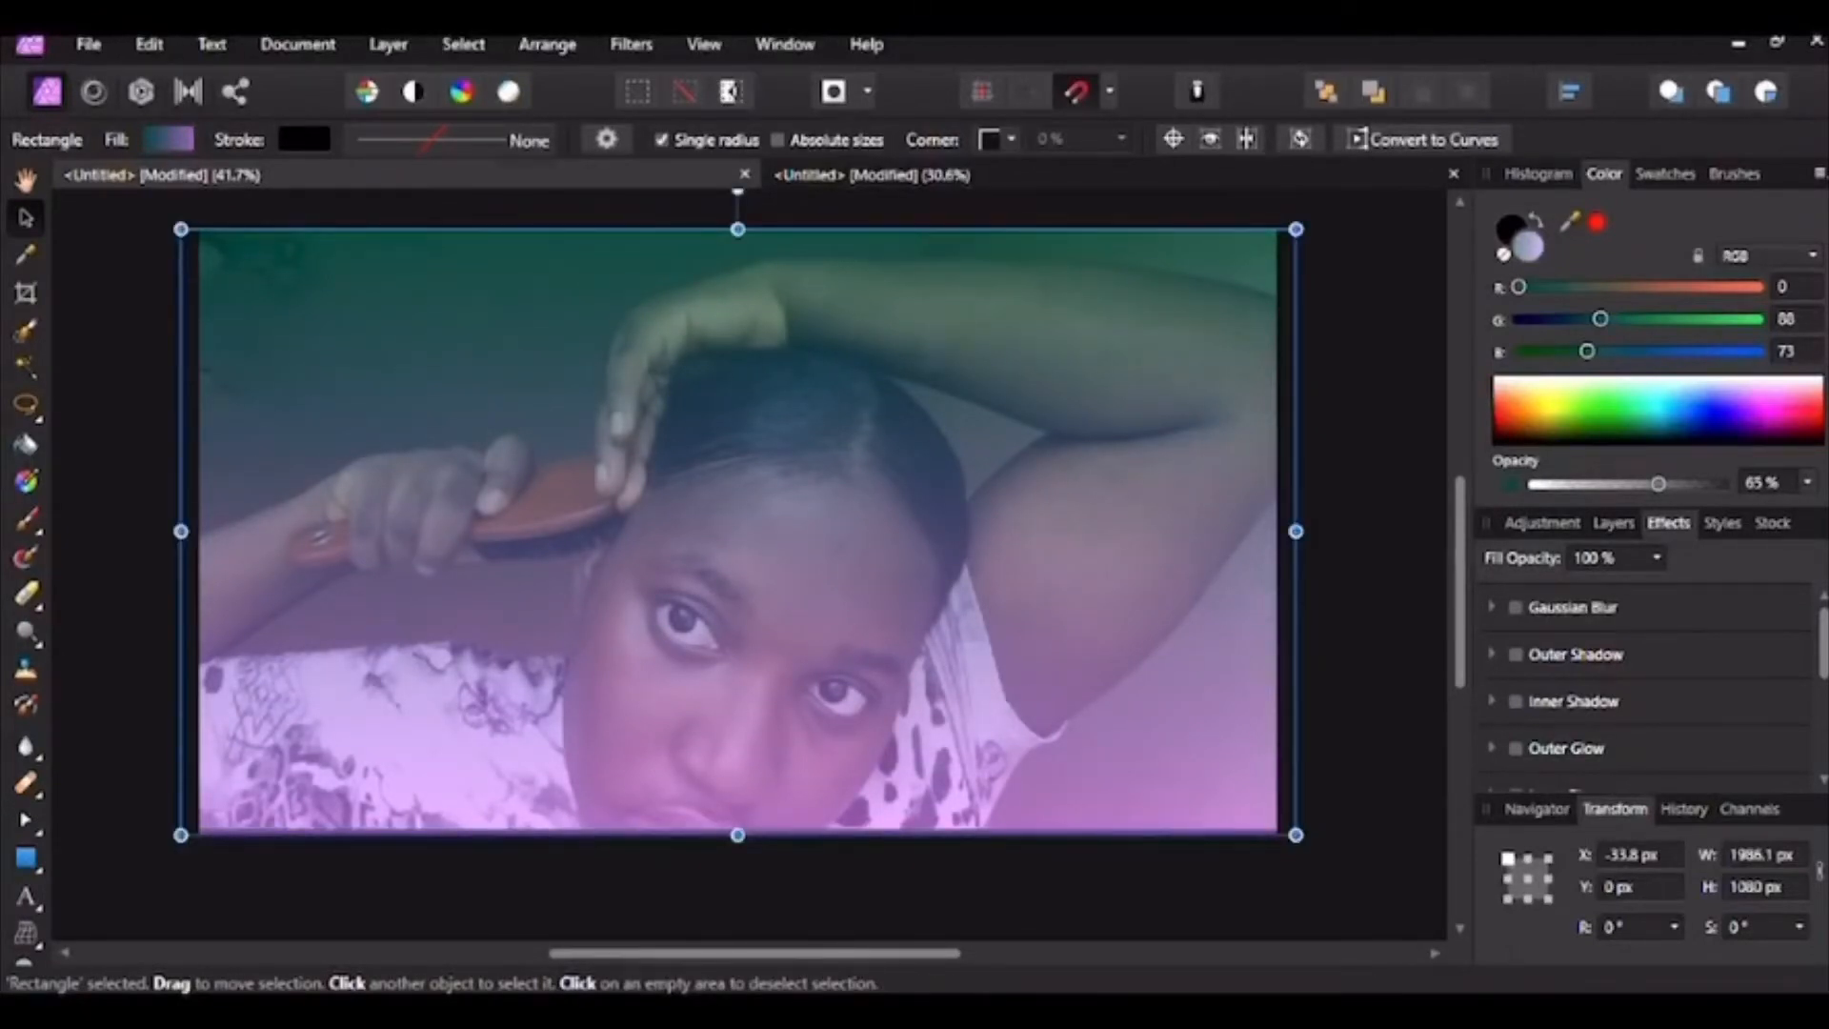
left_click_drag(1658, 484, 1666, 484)
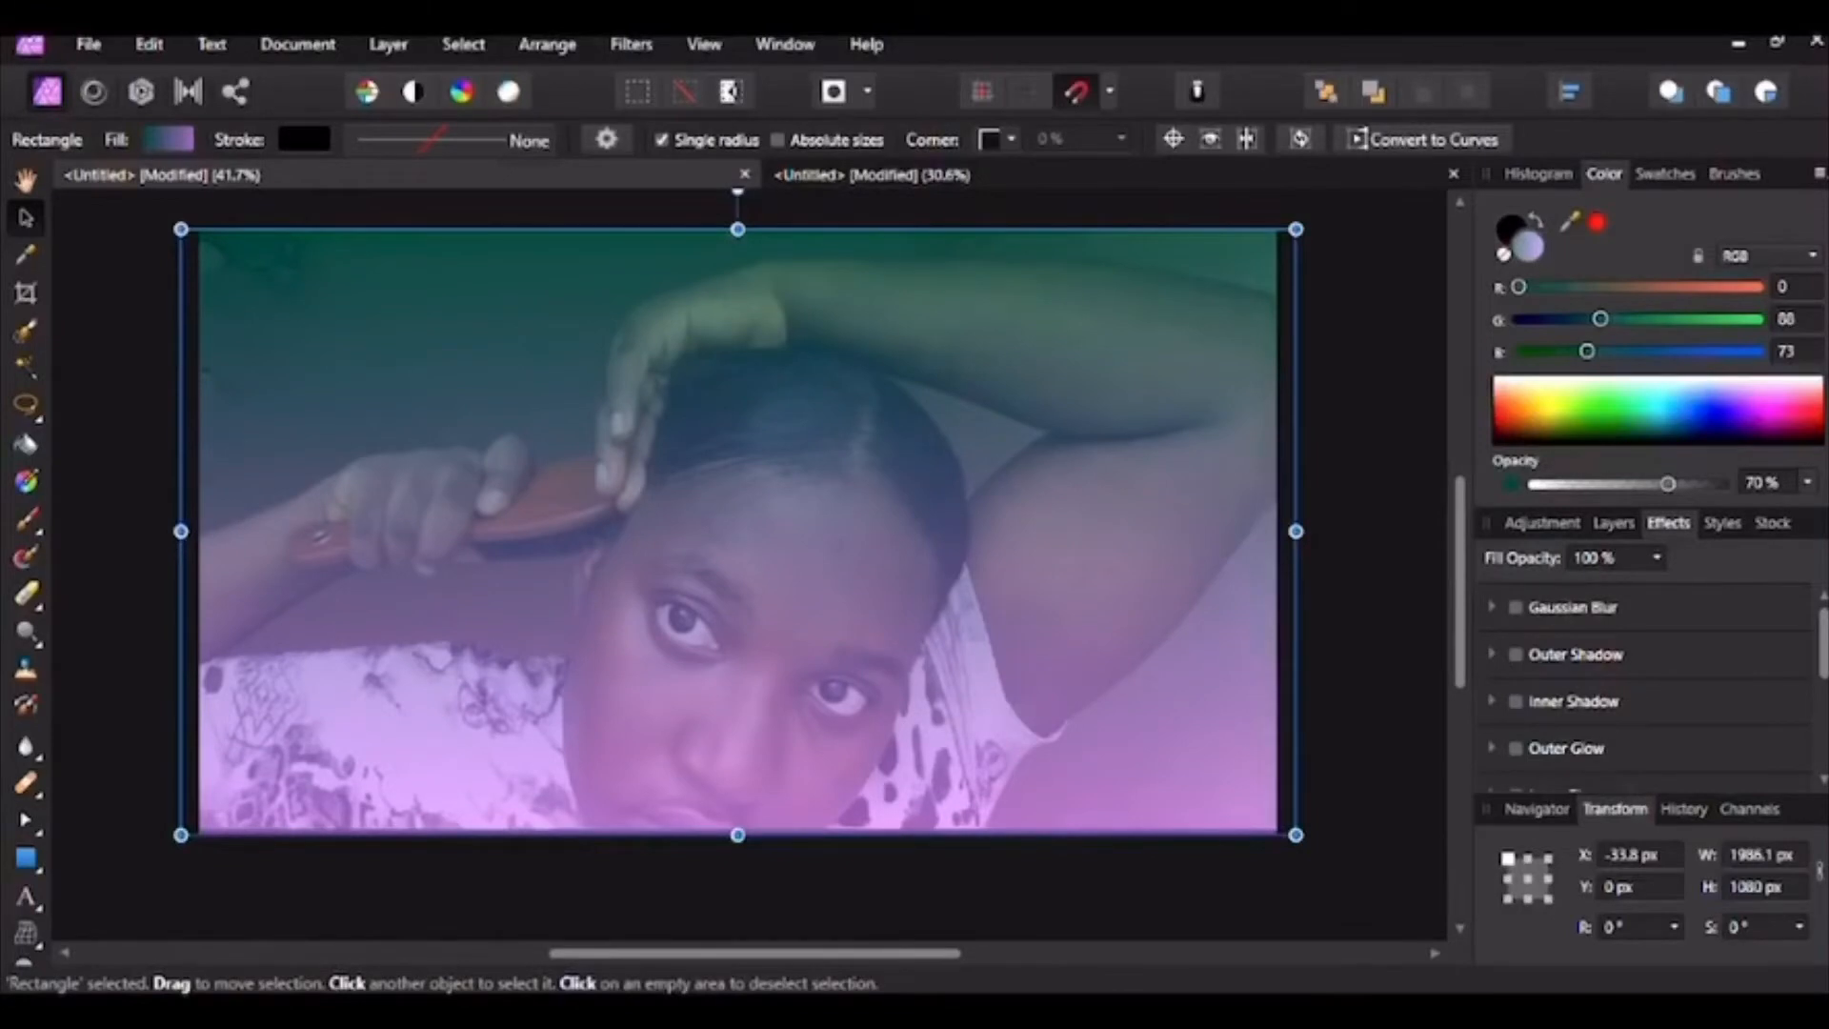
left_click(1371, 400)
left_click(1048, 176)
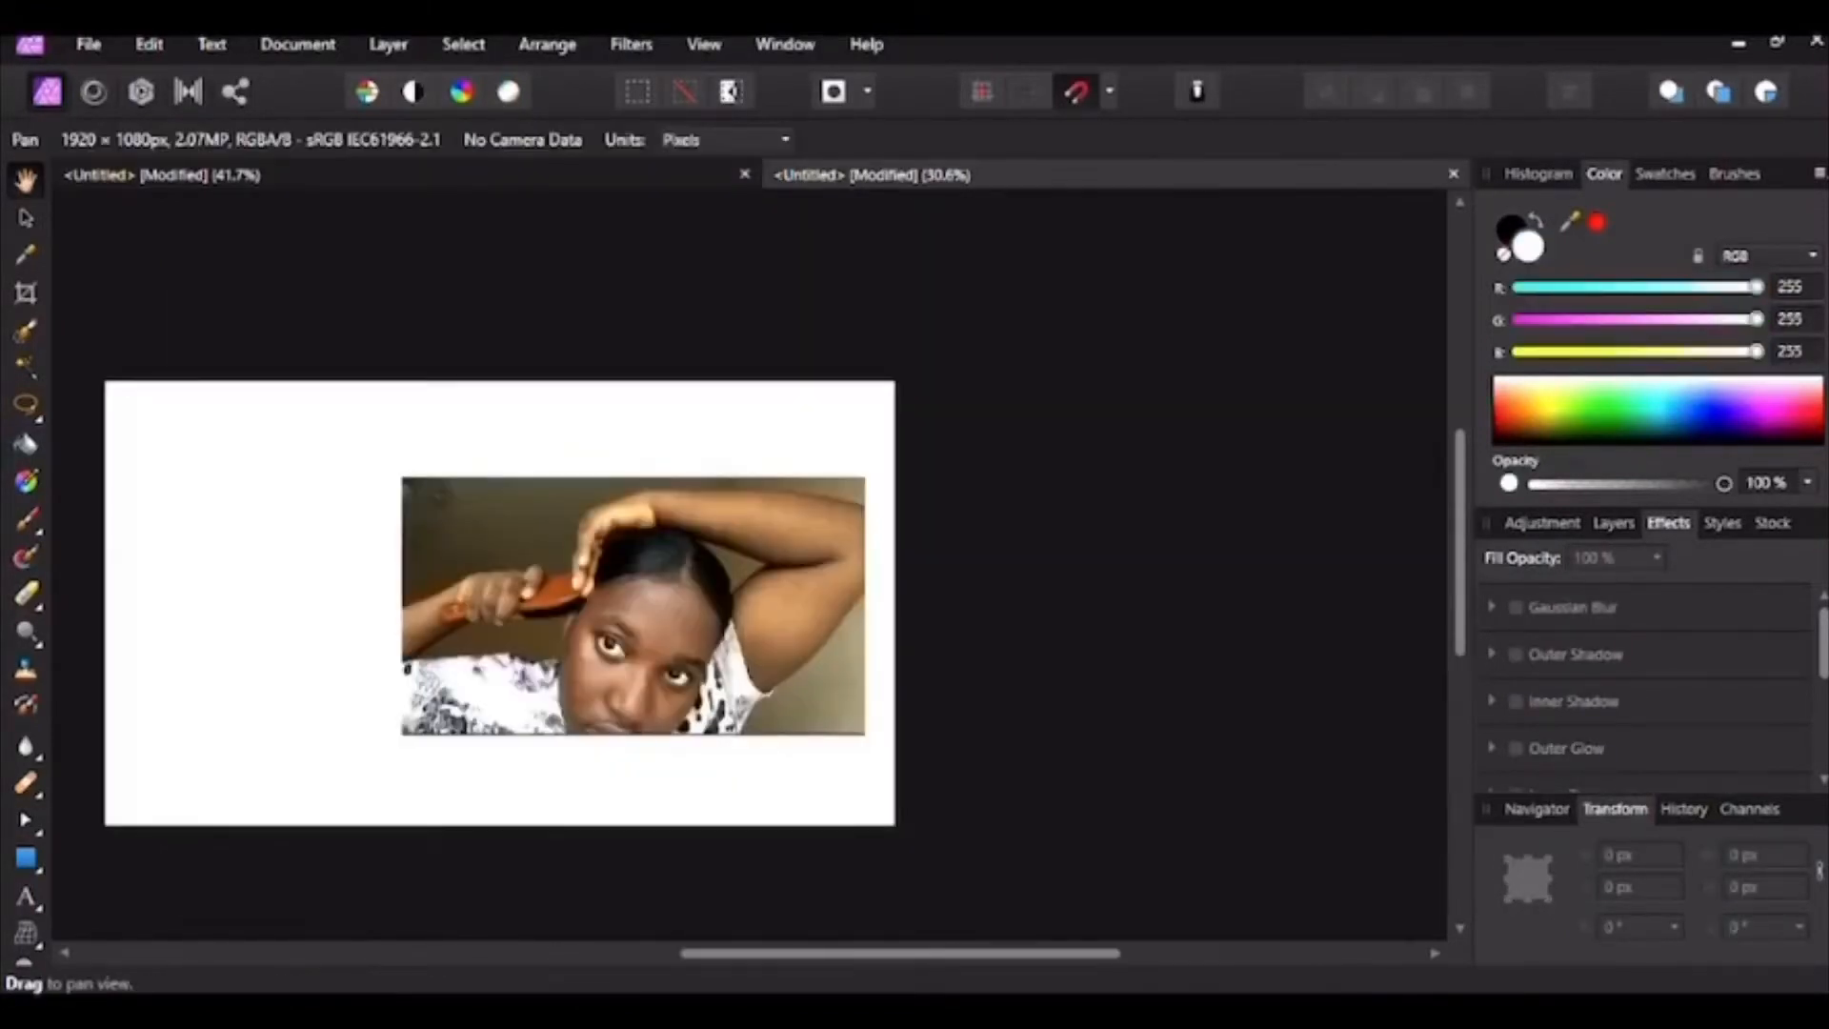
Step: Stretch the photo to X 0, Y 0, W 1920 px, H 1080 px
left_click_drag(648, 581, 820, 486)
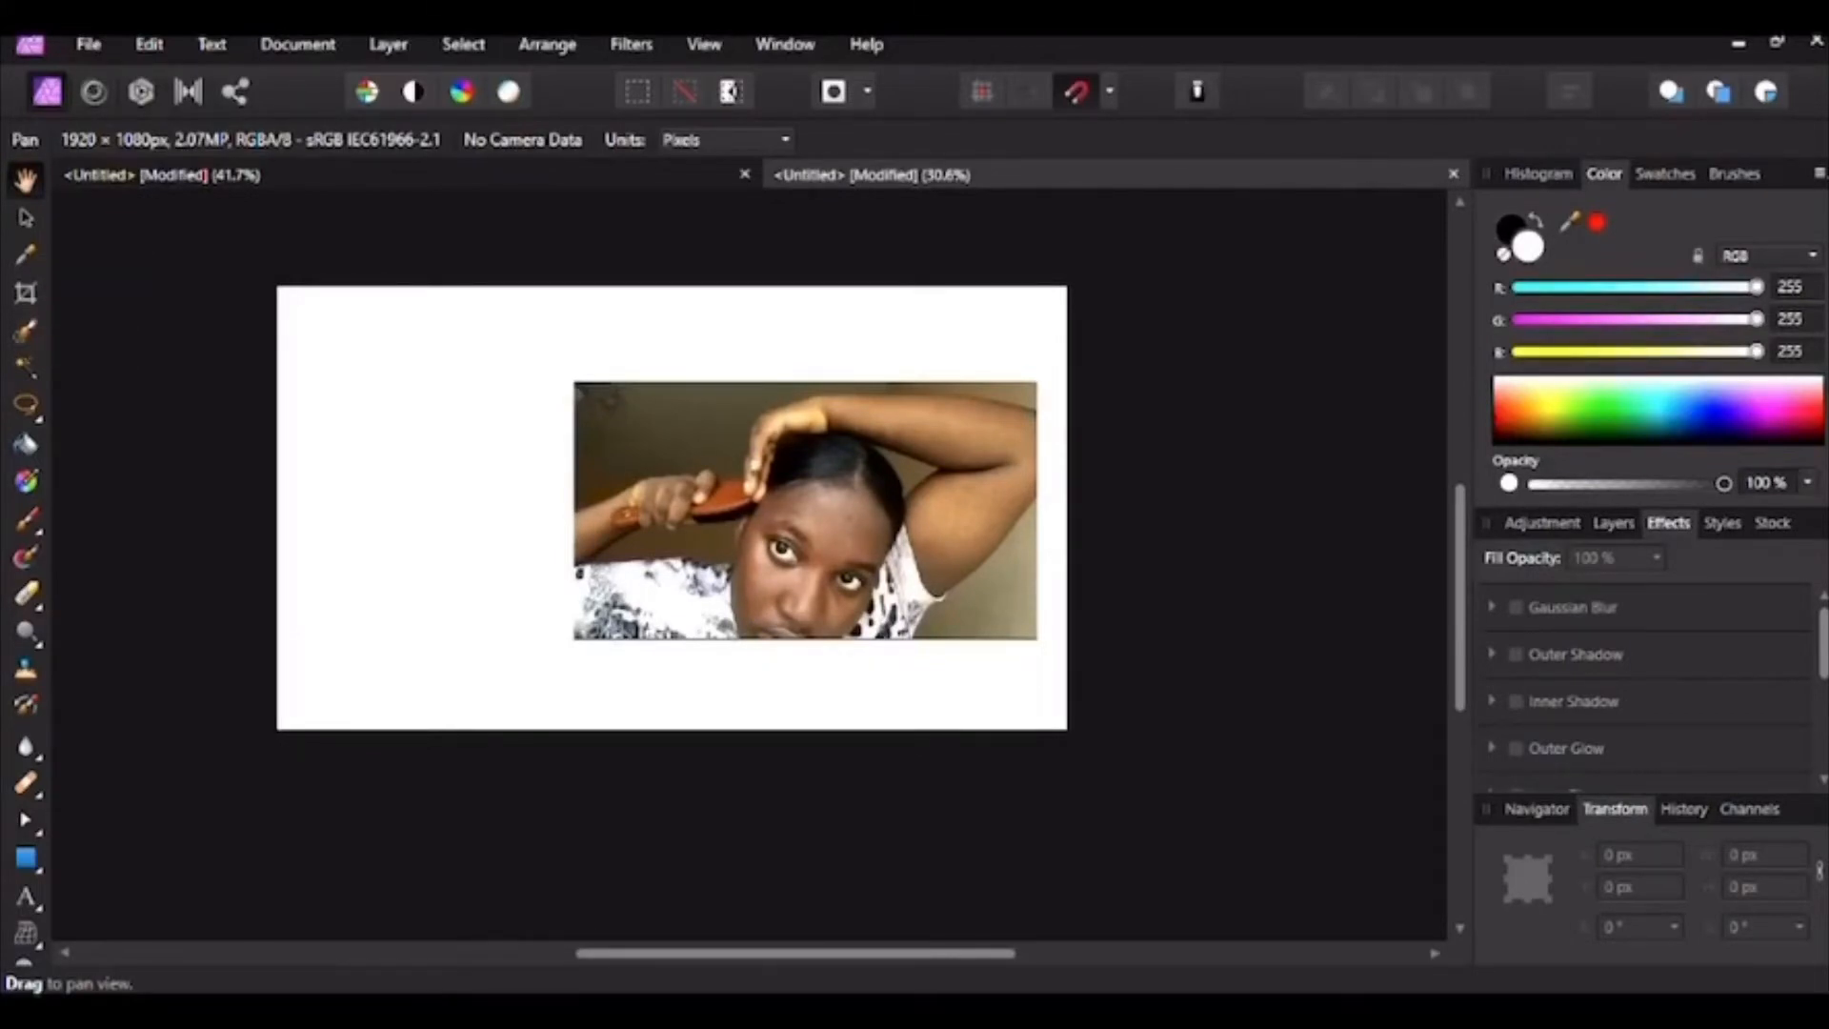
left_click(26, 217)
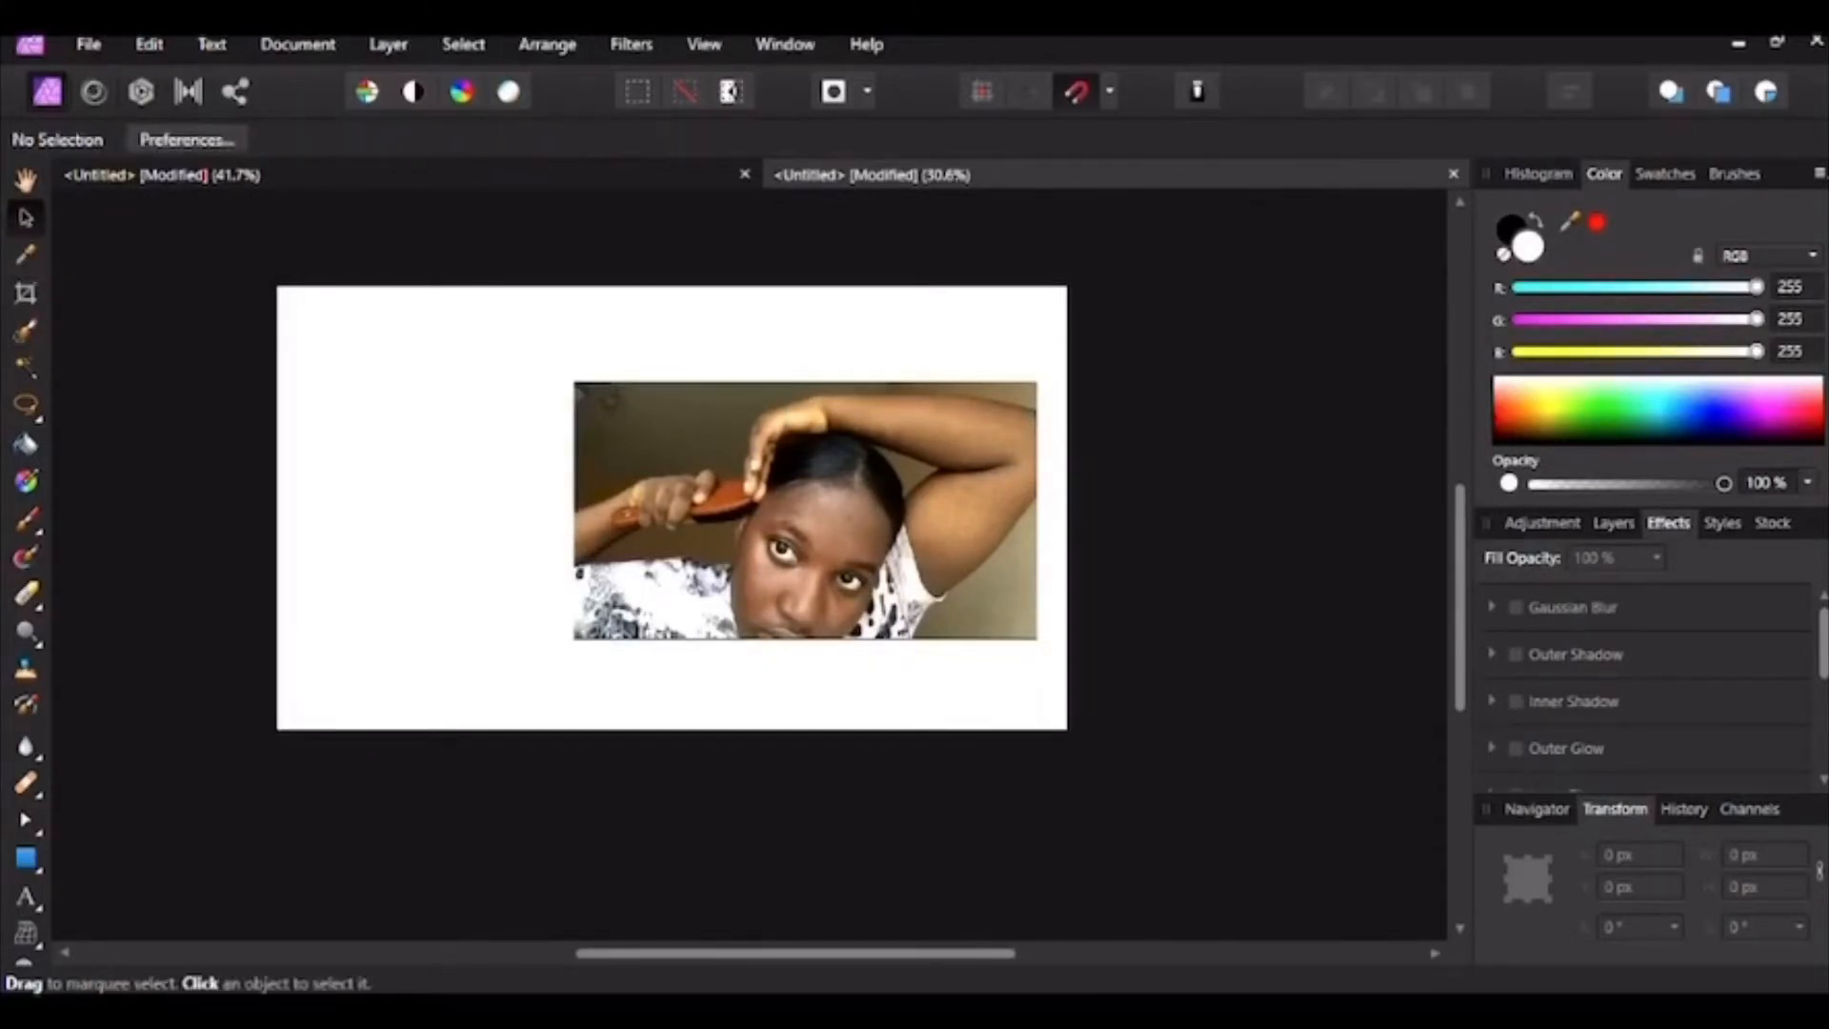
left_click(805, 511)
left_click_drag(574, 510, 278, 510)
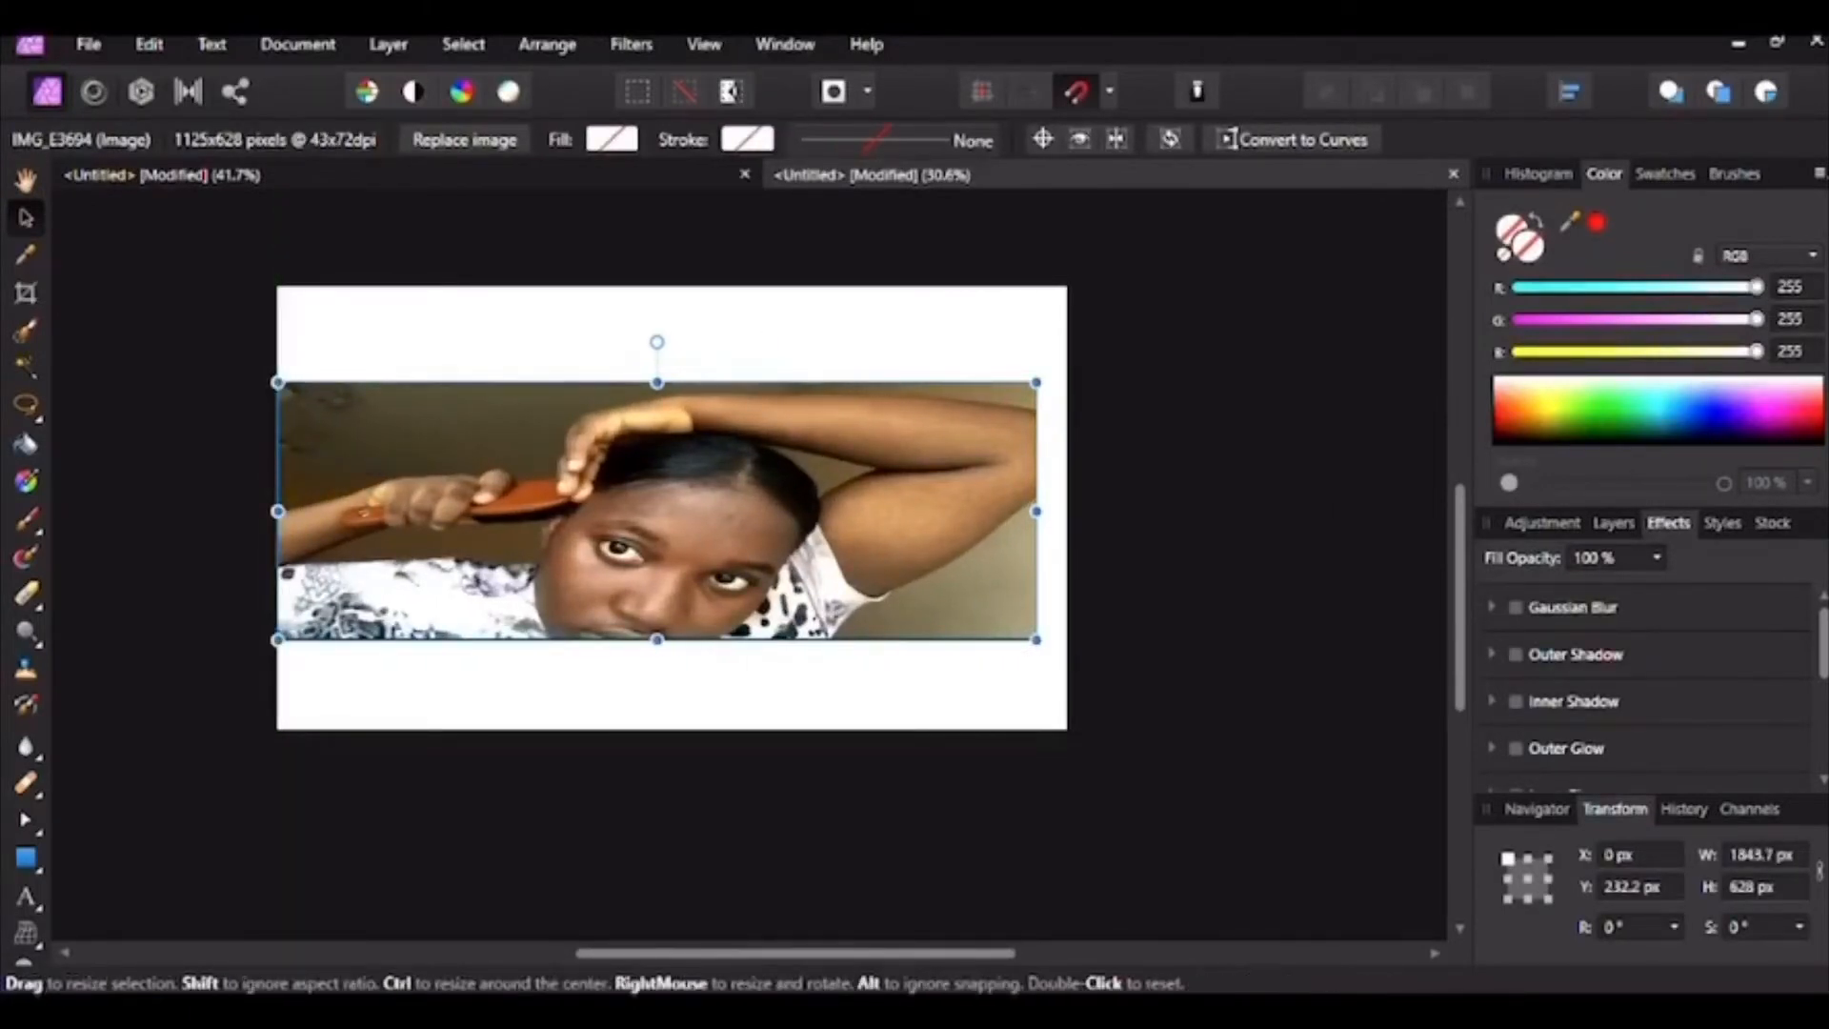
left_click_drag(658, 382, 657, 285)
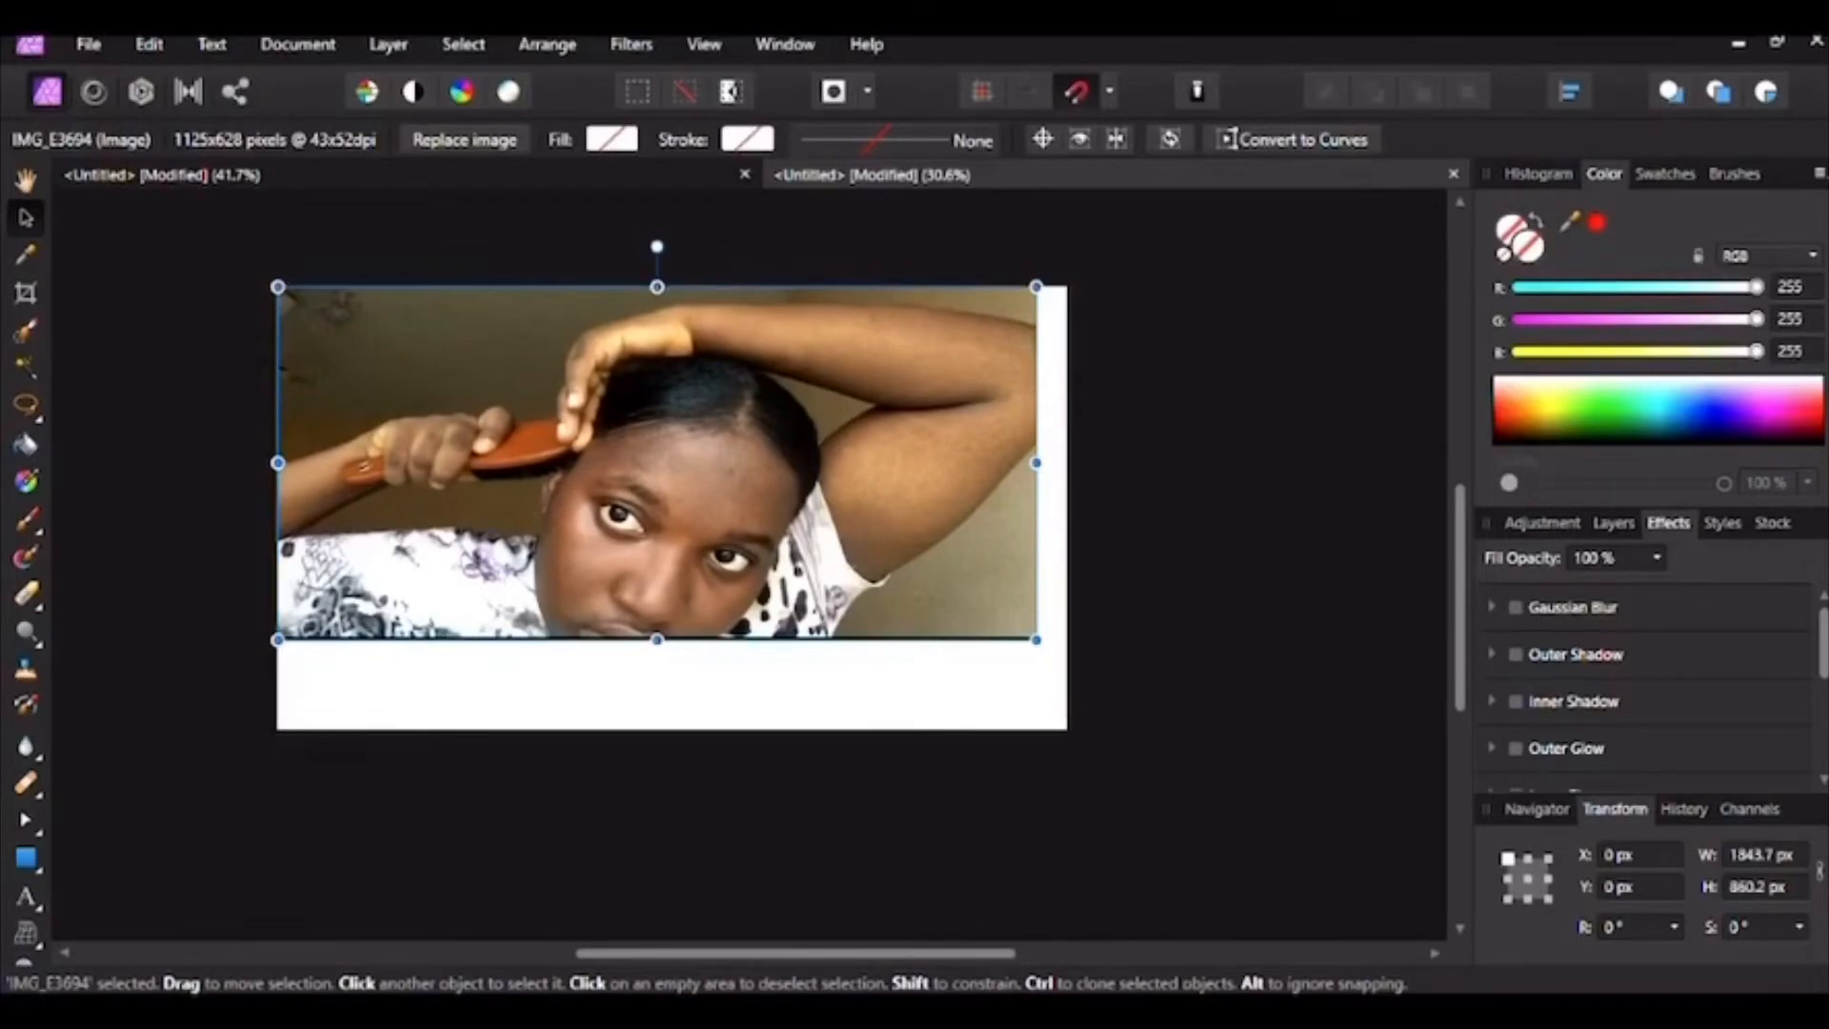
left_click_drag(1036, 461, 1067, 462)
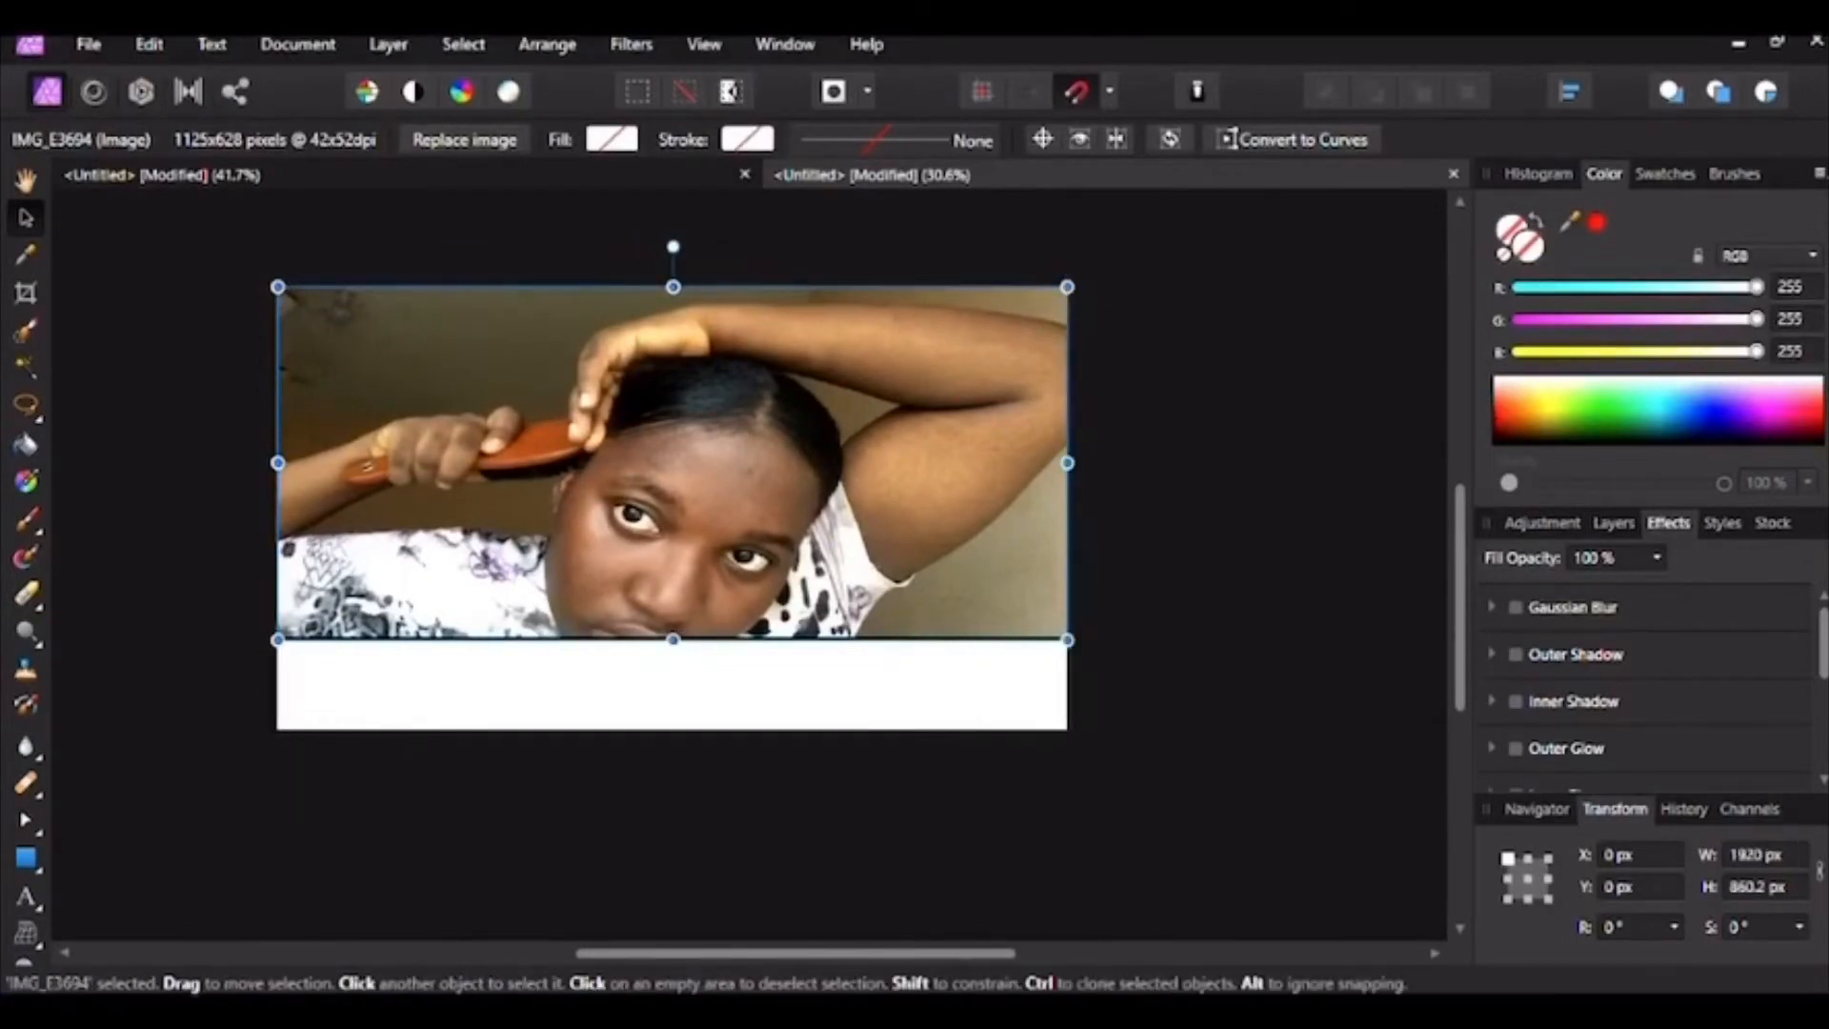
left_click_drag(673, 639, 672, 729)
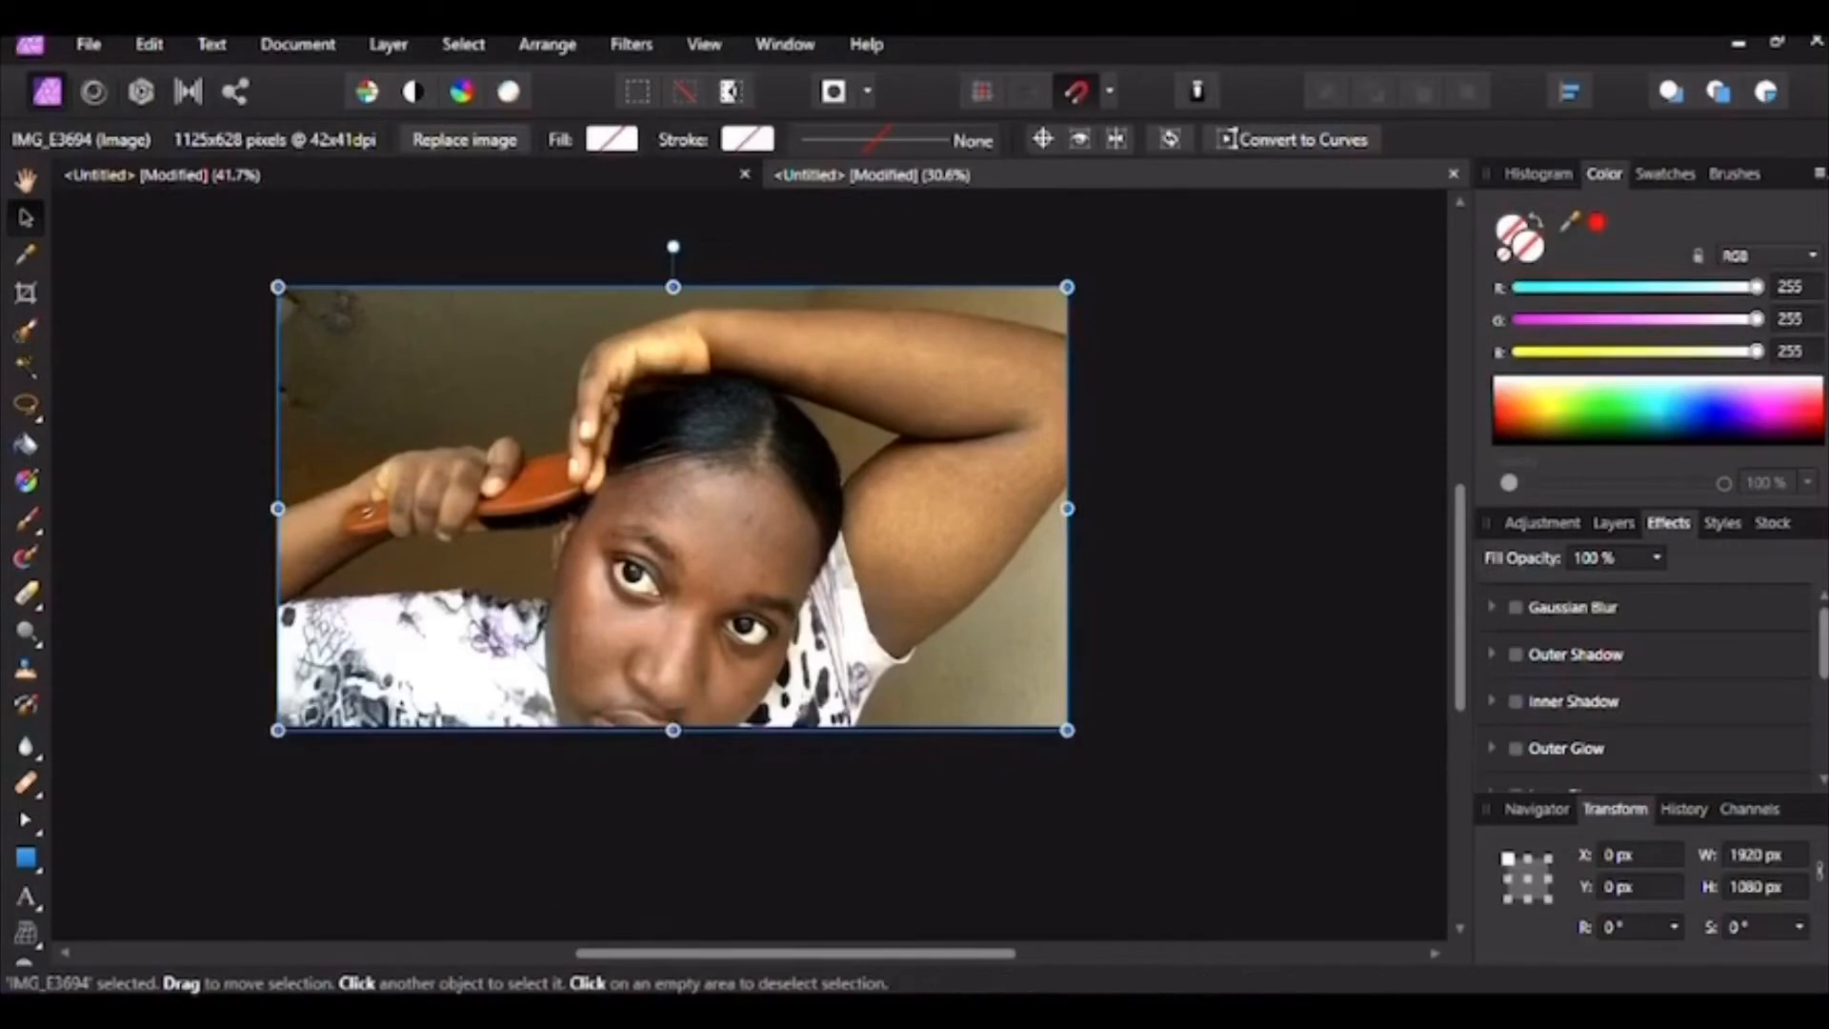
Step: Zoom in and pan to centre the photo in the view
left_click(26, 957)
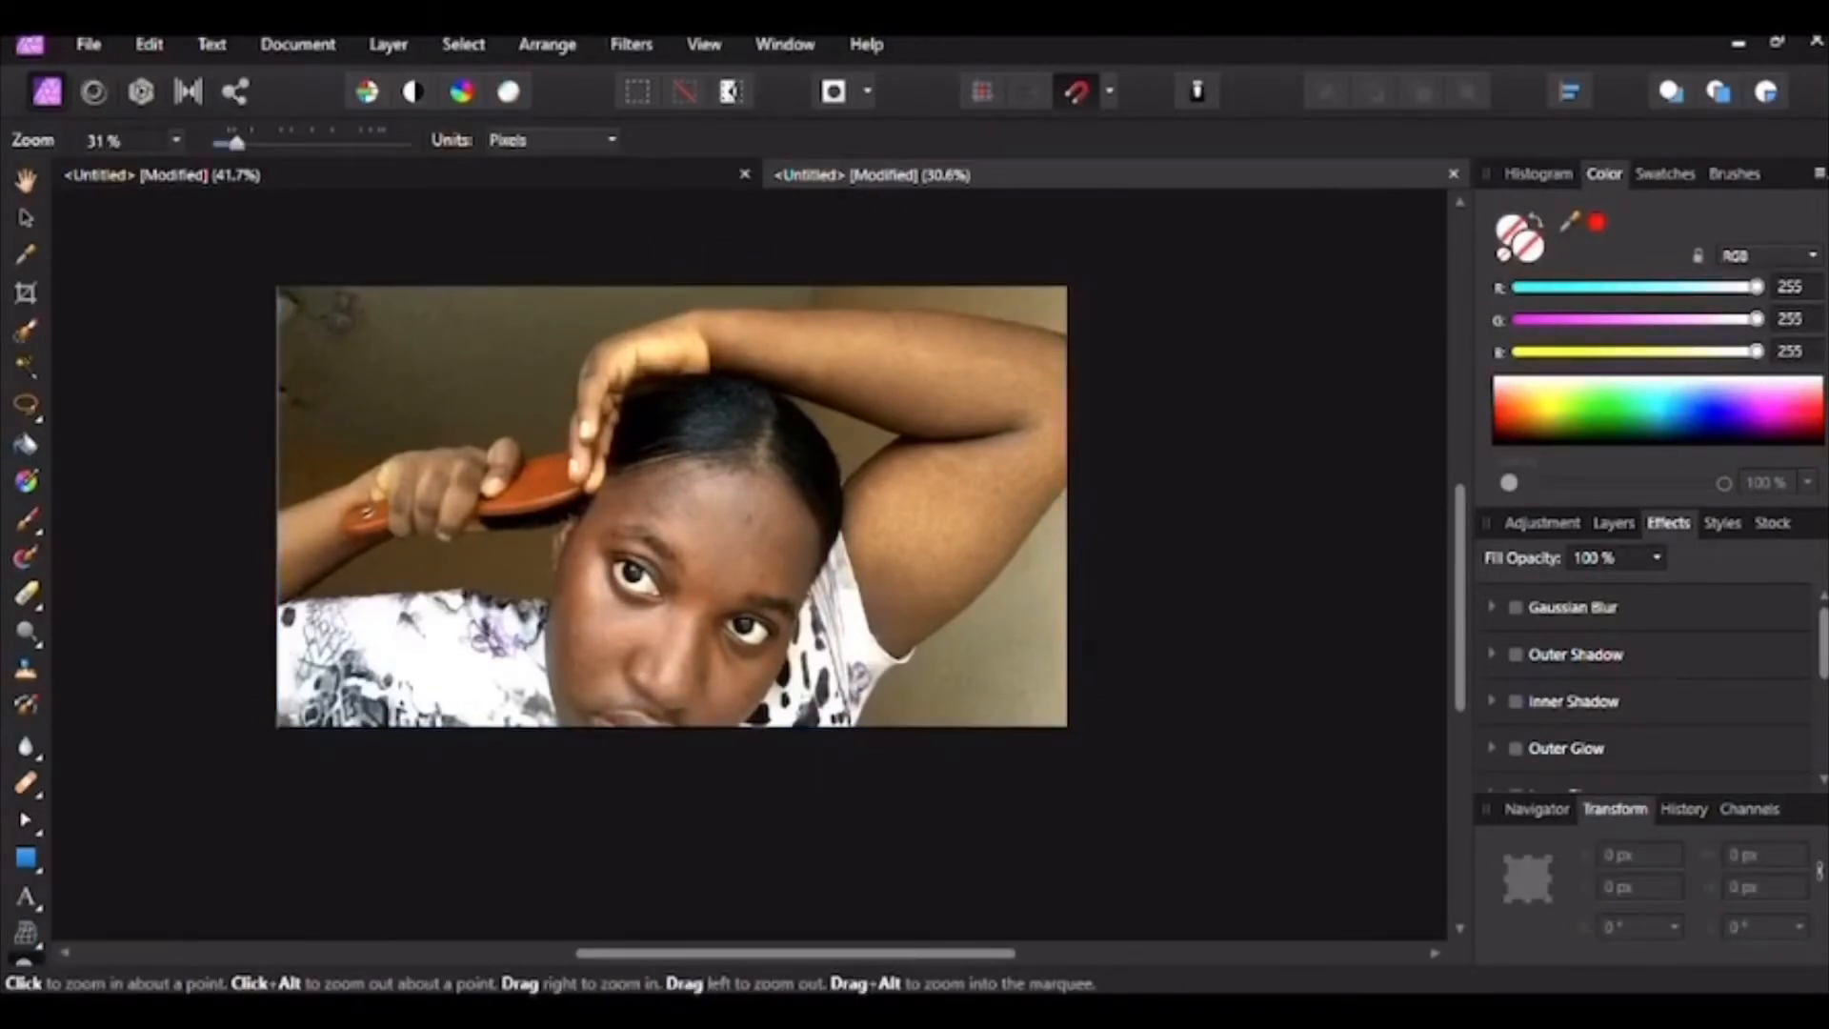
left_click_drag(747, 559, 823, 559)
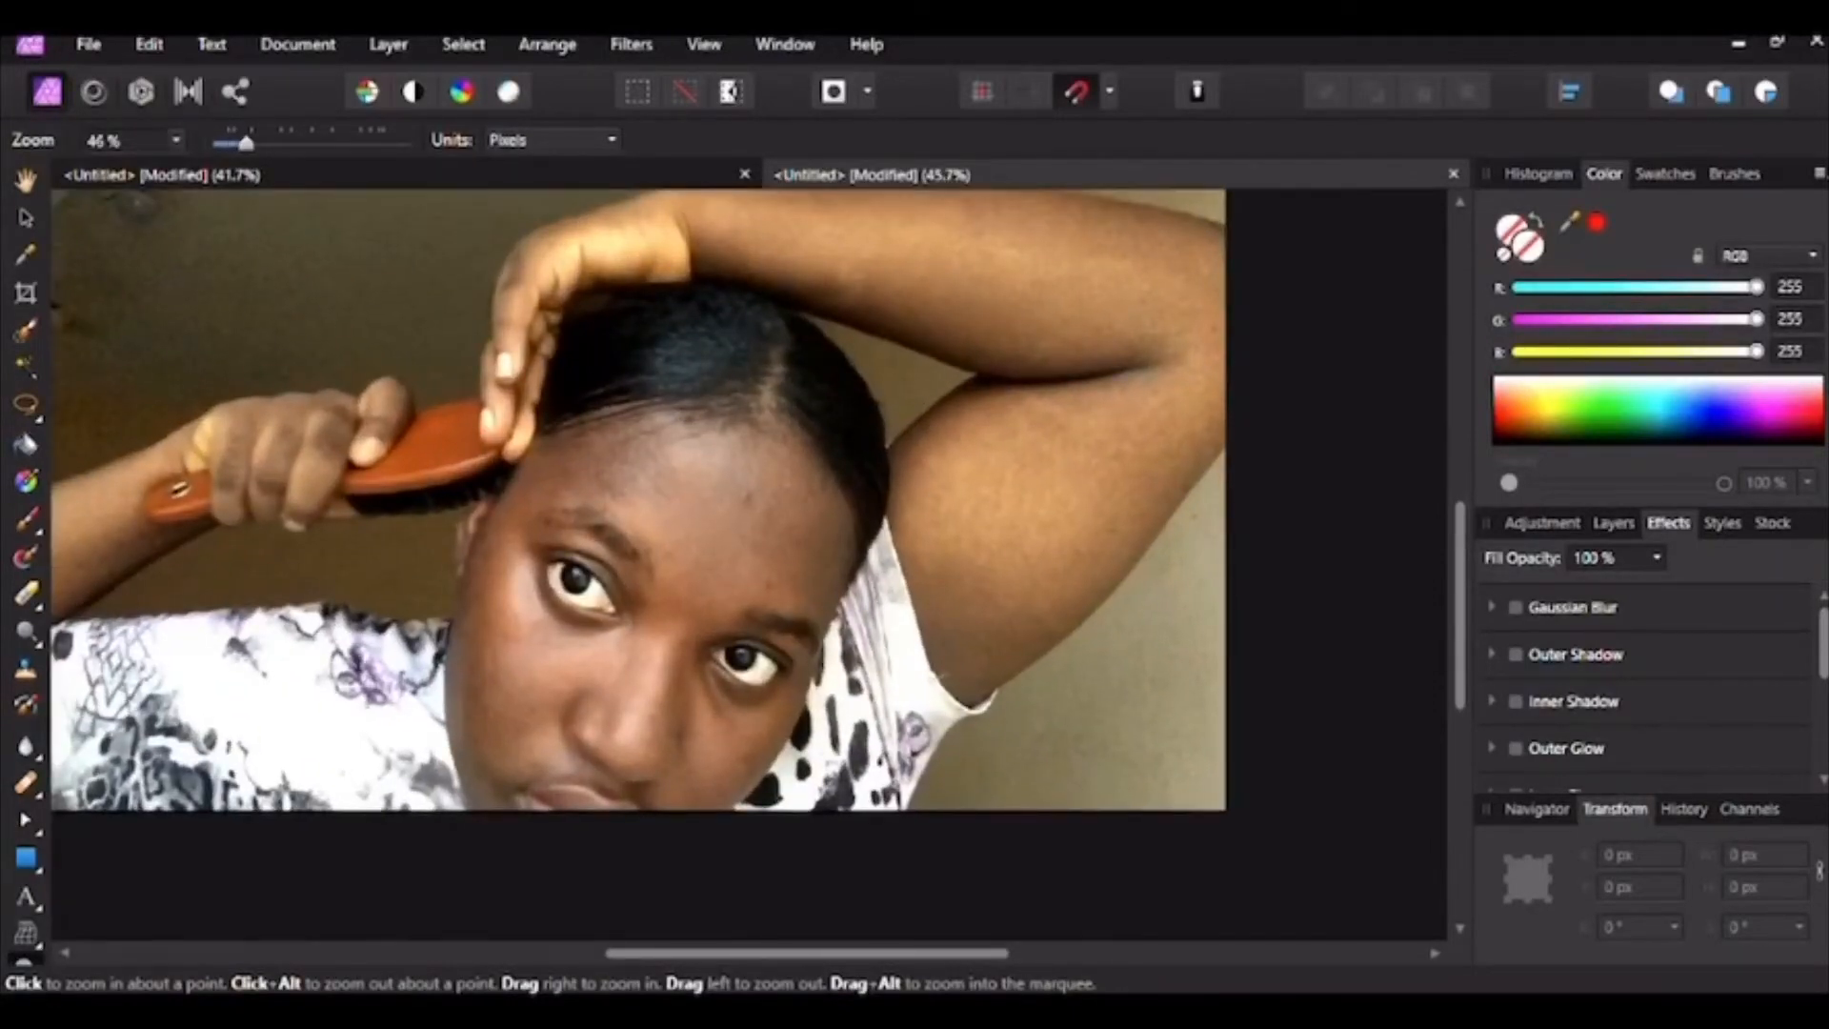
left_click(26, 180)
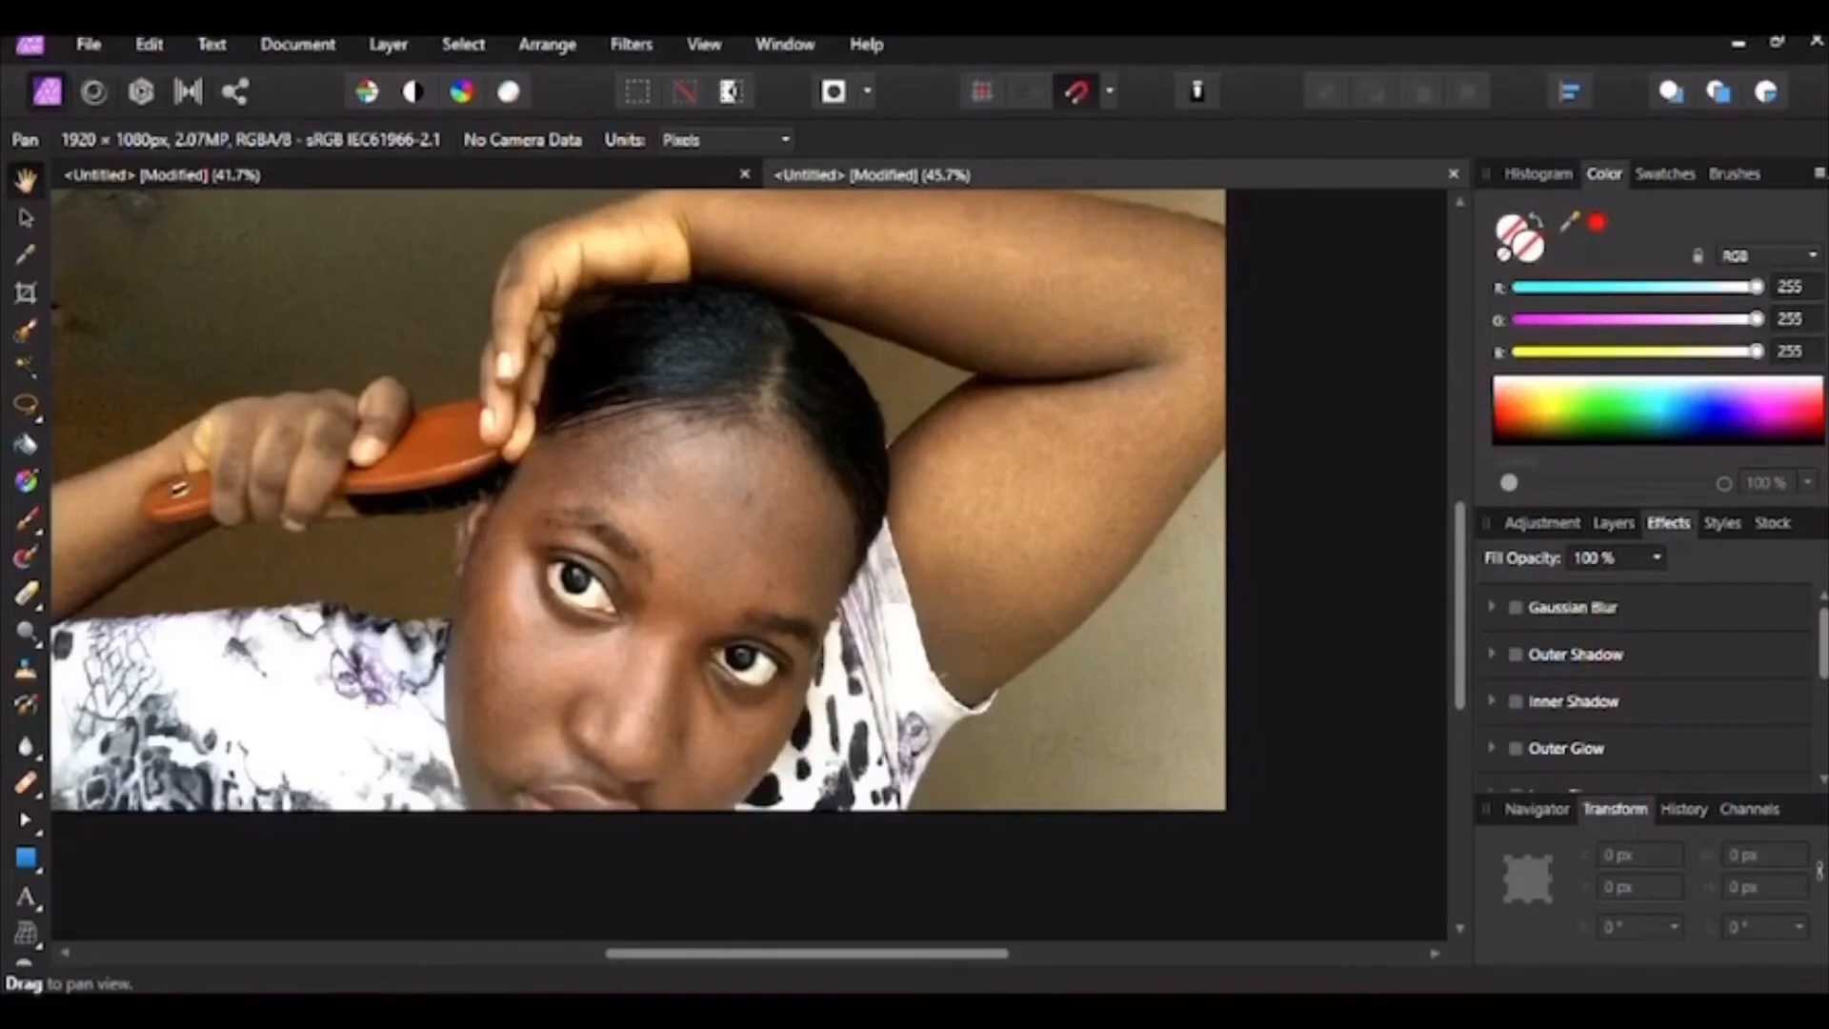
left_click_drag(667, 533, 743, 601)
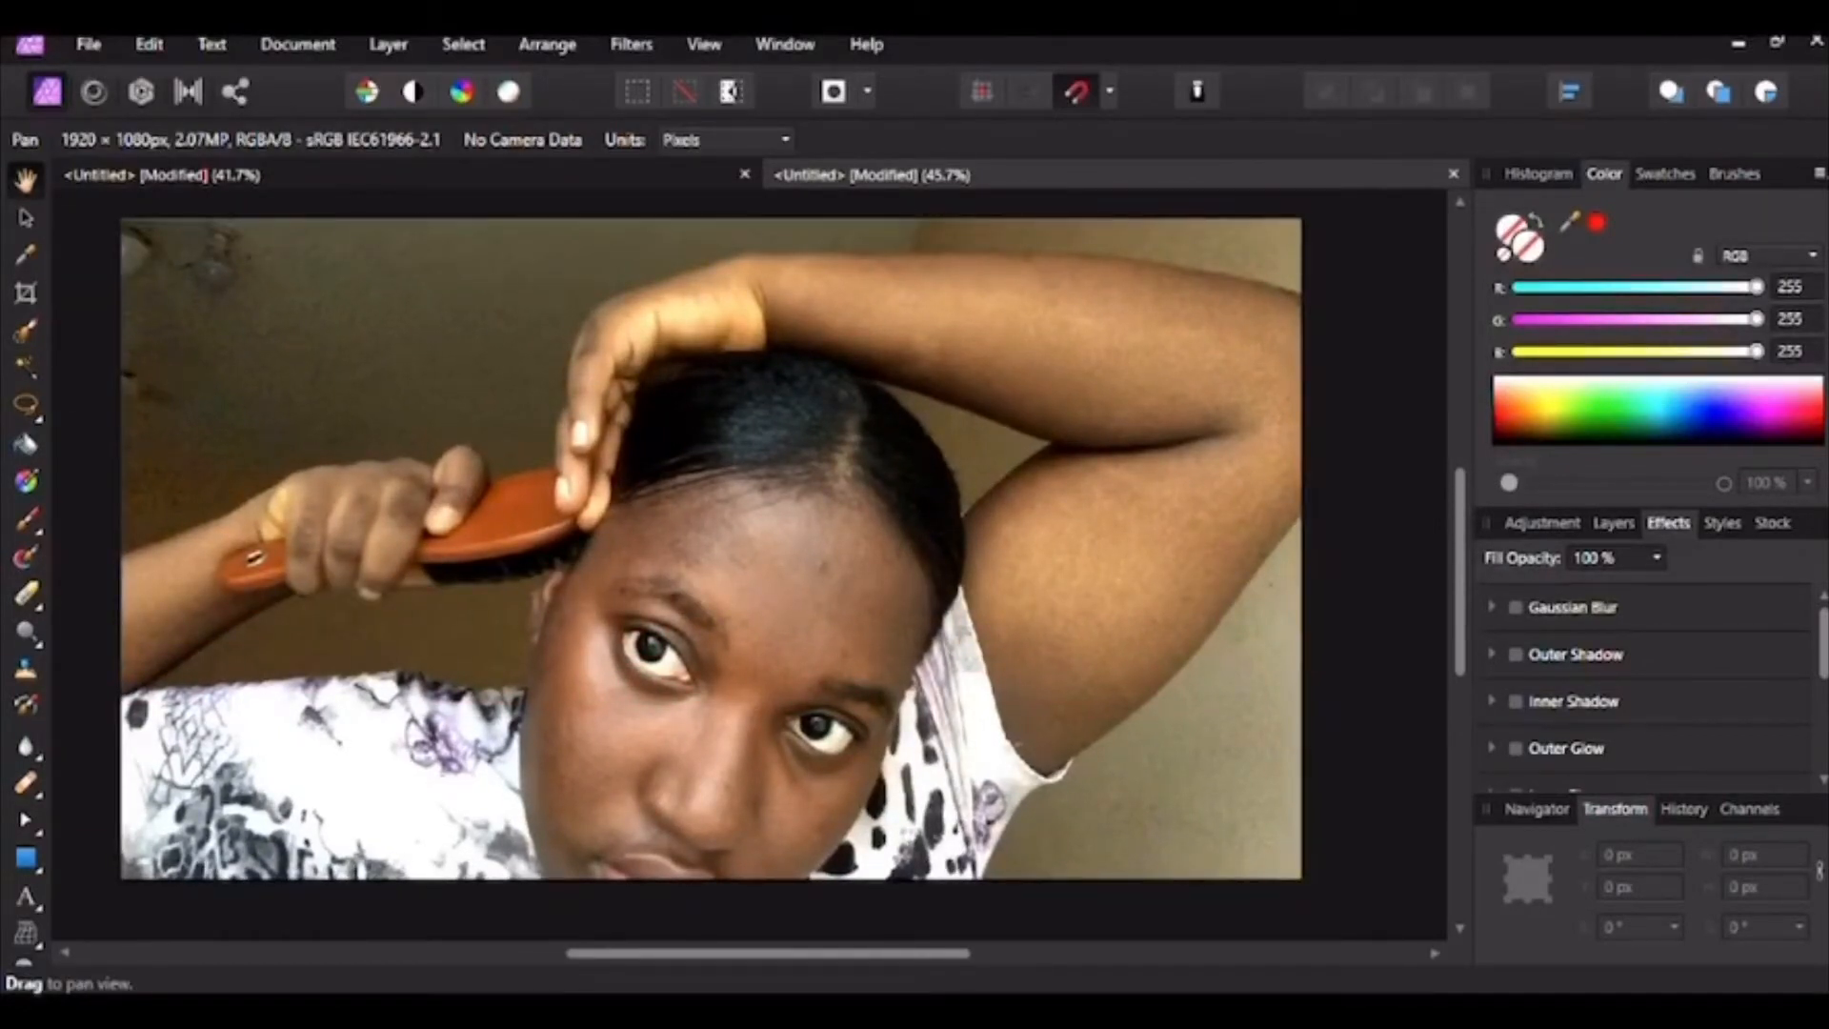
left_click(26, 217)
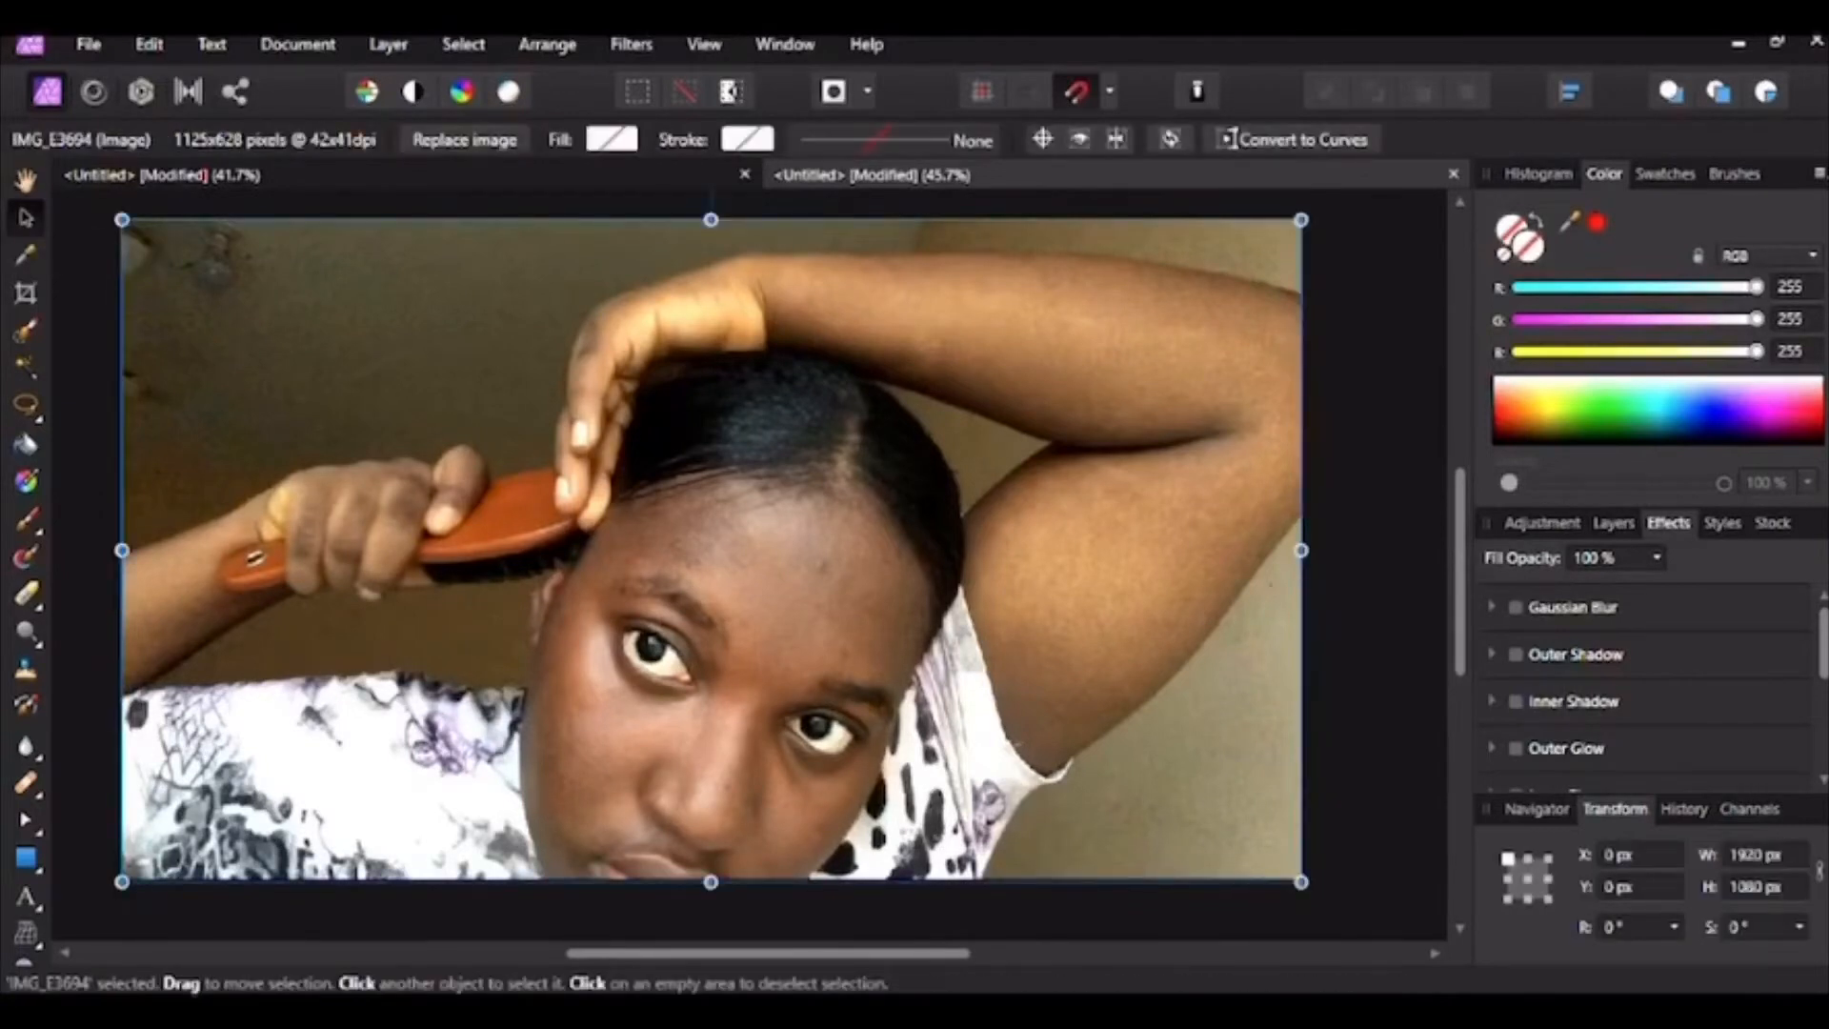
left_click(26, 330)
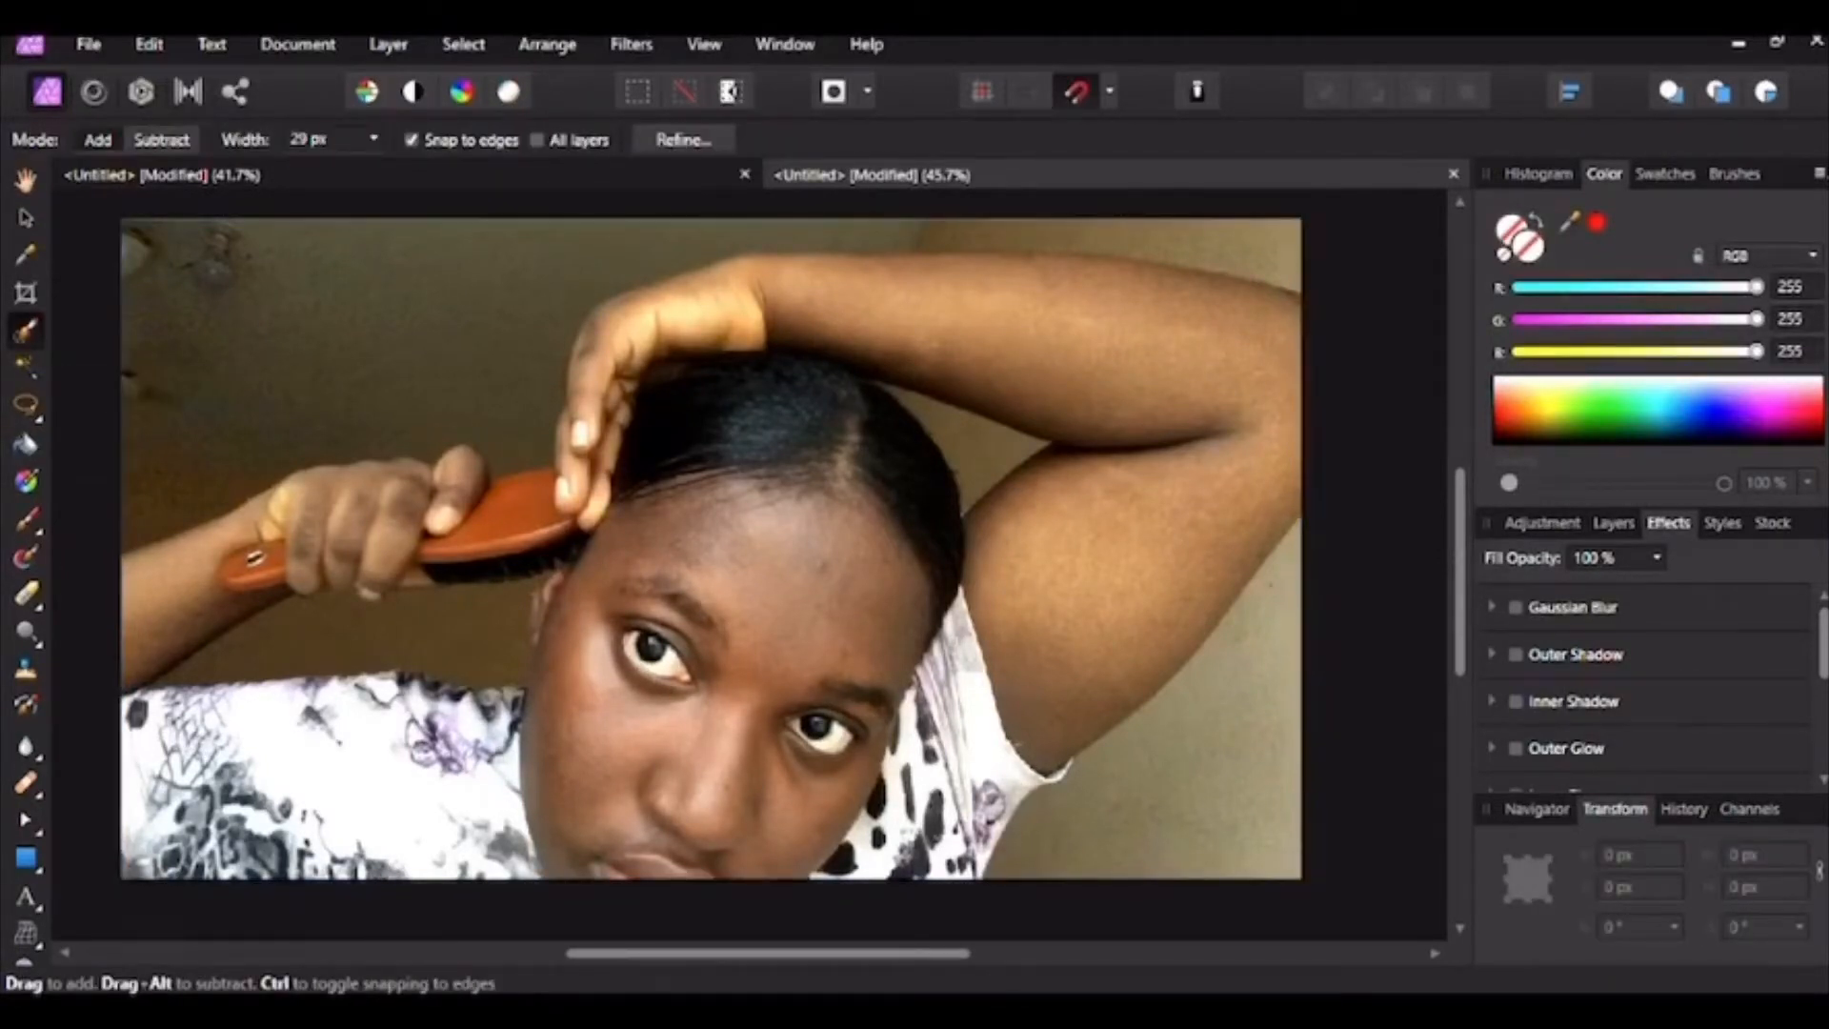
Step: Paint a selection along the raised wrist and forearm top, undoing bad strokes
left_click_drag(672, 287, 767, 270)
left_click_drag(791, 269, 1095, 252)
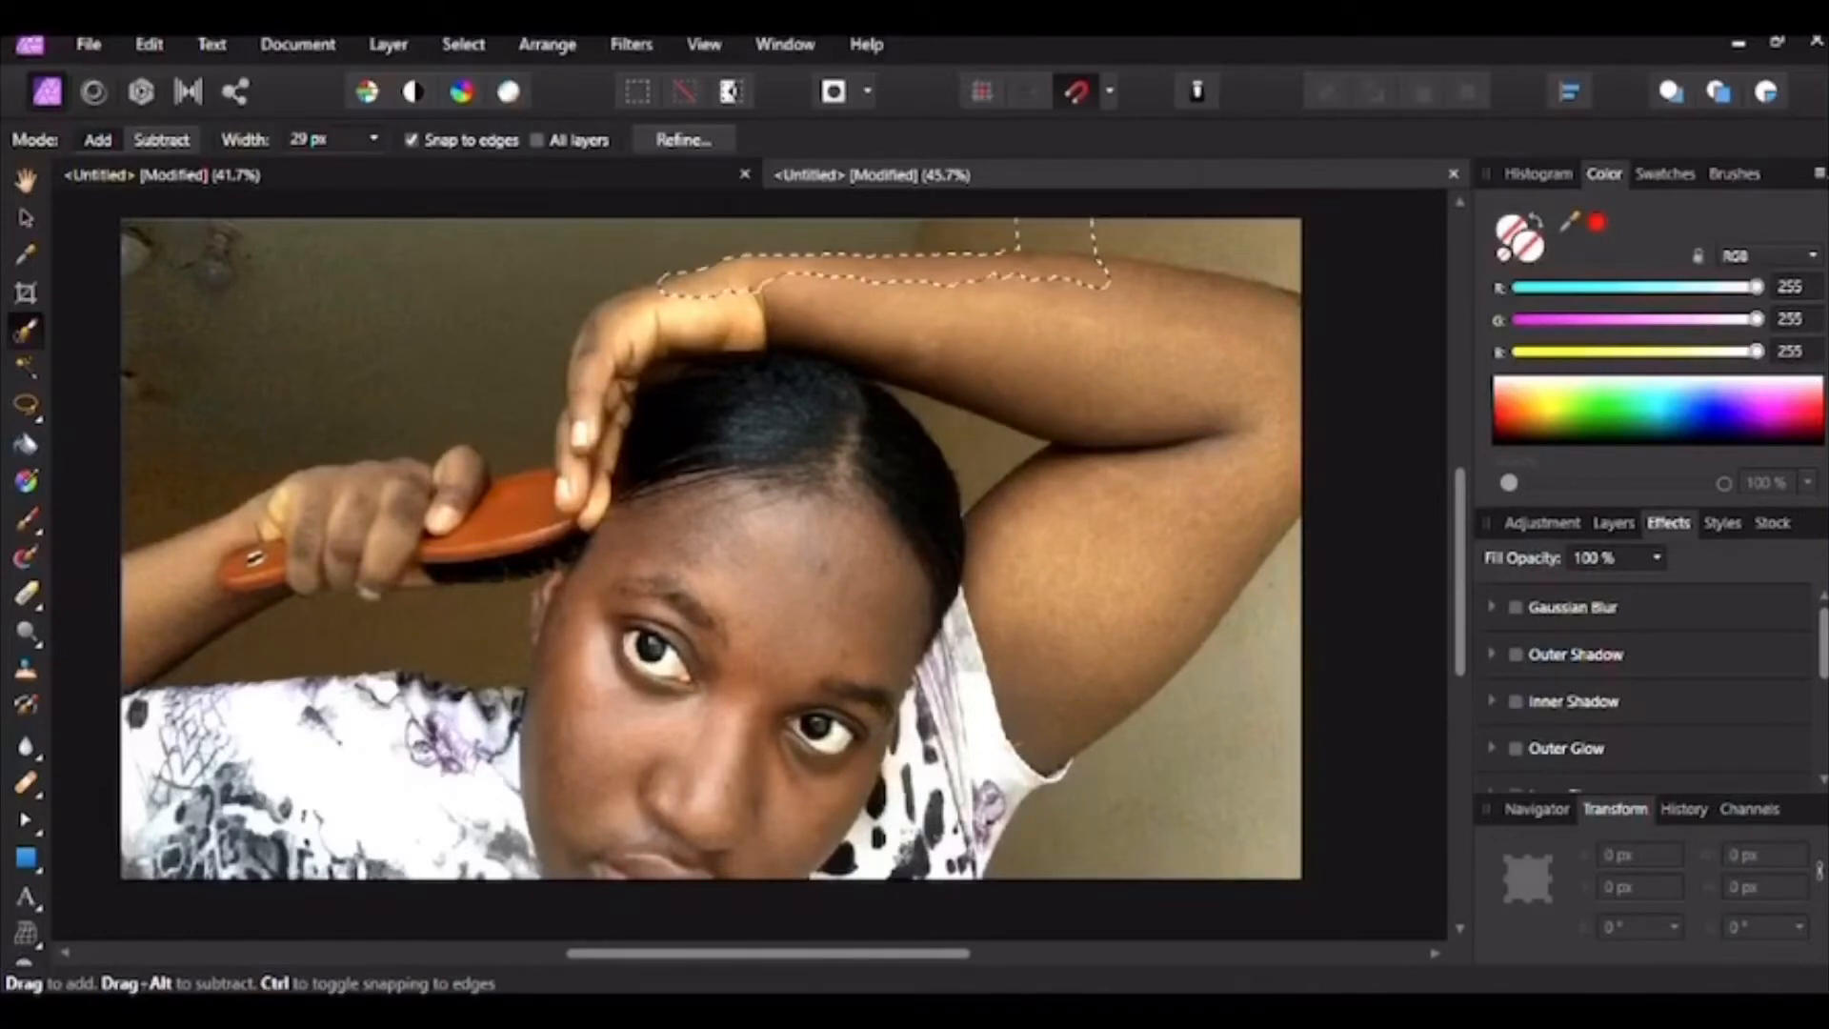
left_click(150, 44)
left_click(190, 66)
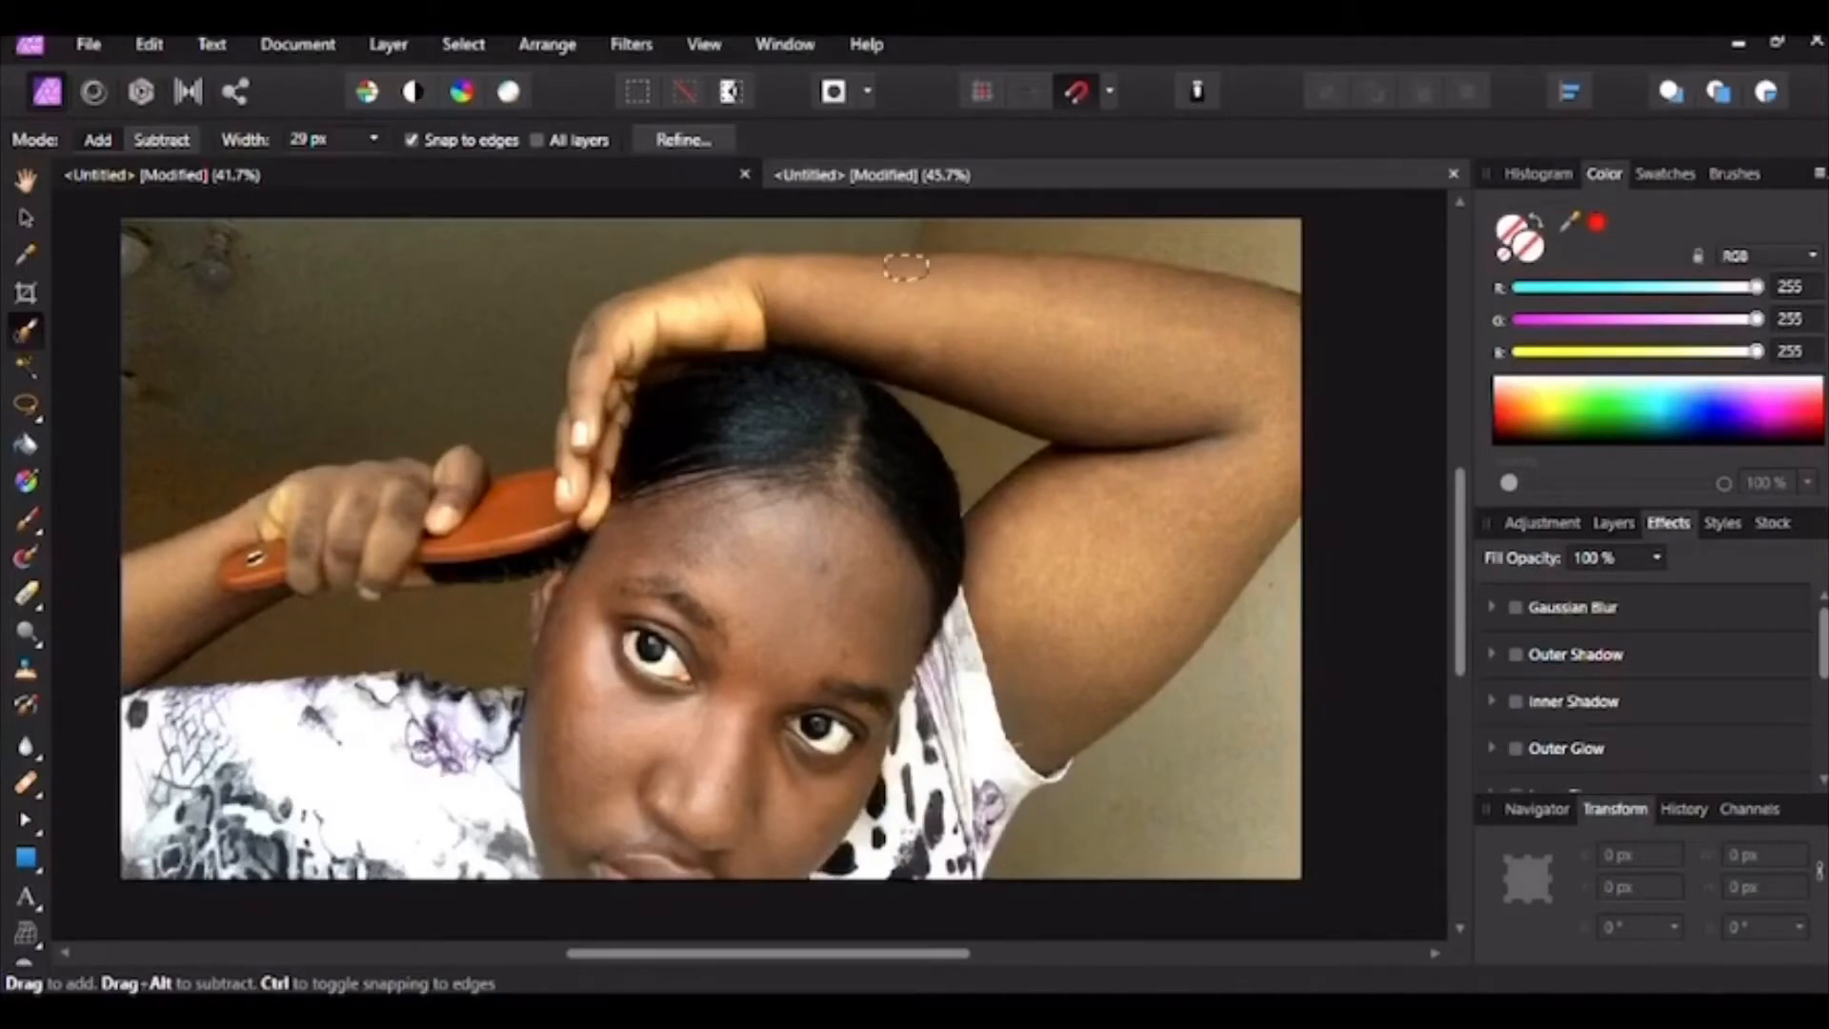
left_click_drag(913, 268, 1289, 301)
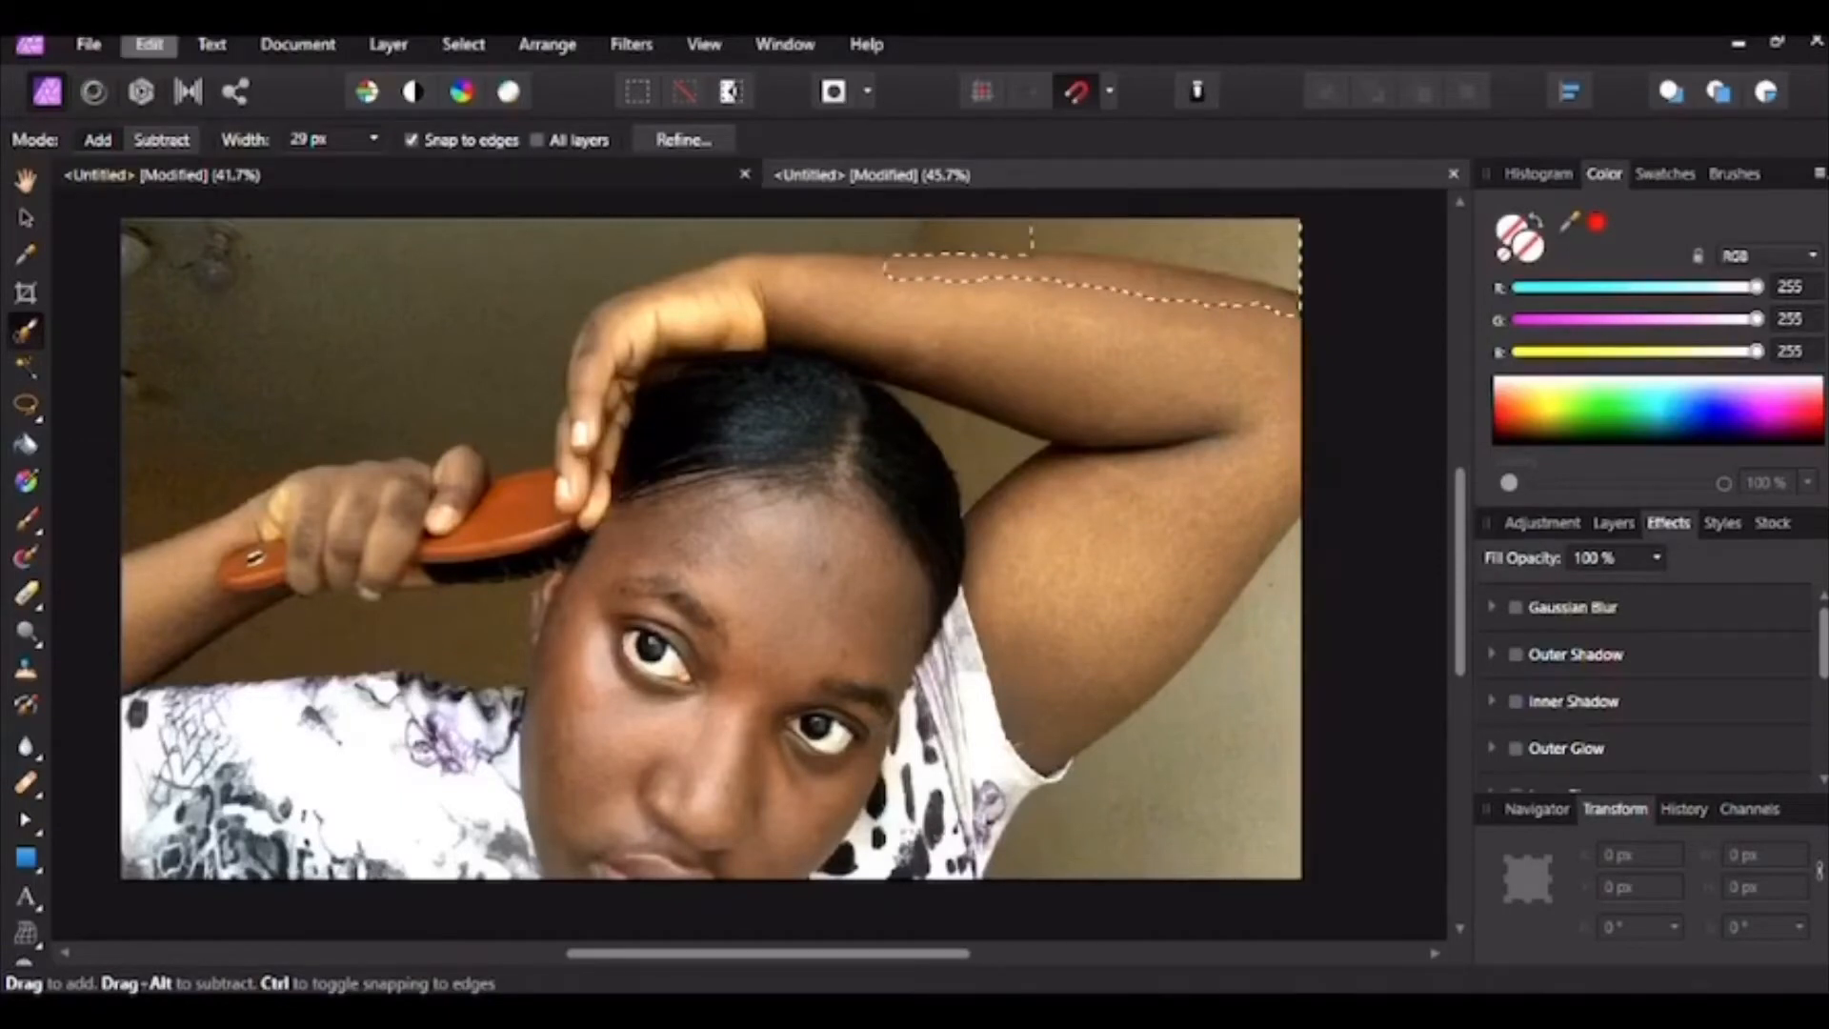
left_click(150, 45)
left_click(229, 69)
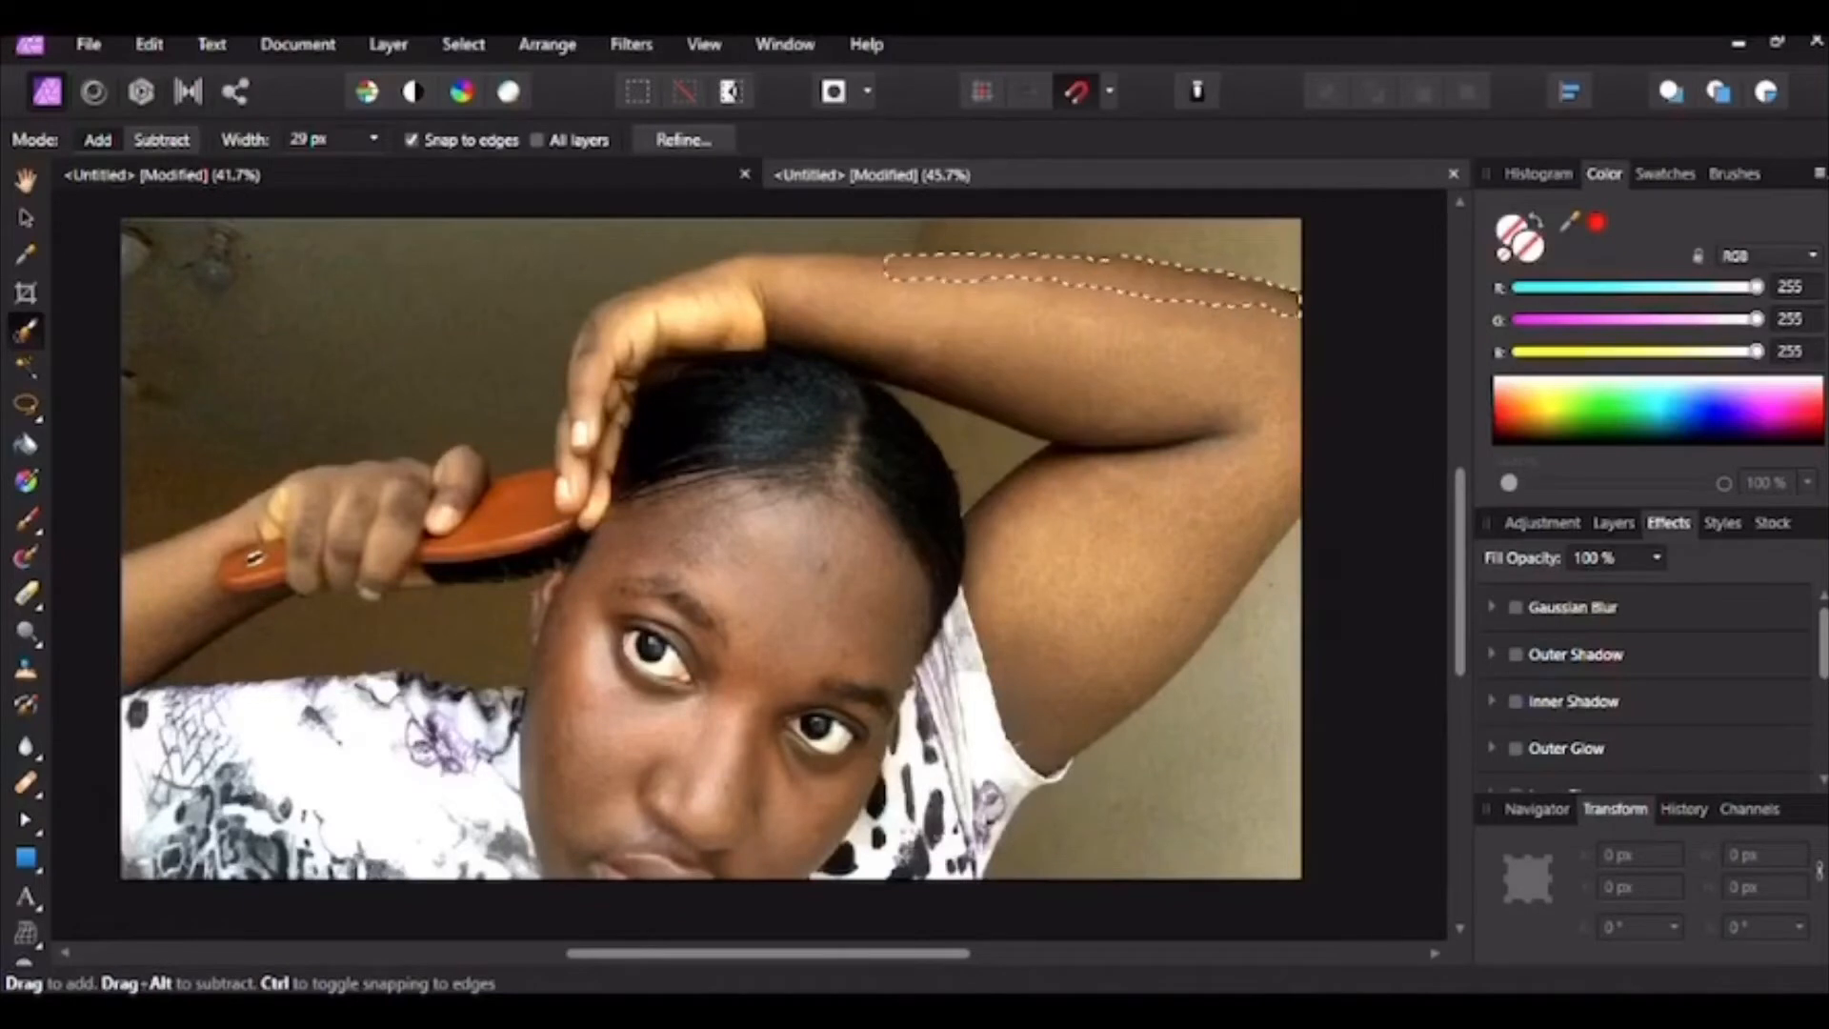
Step: Extend the selection down the arm's outer edge to the armpit and beside the wrist
left_click_drag(1289, 339, 1288, 443)
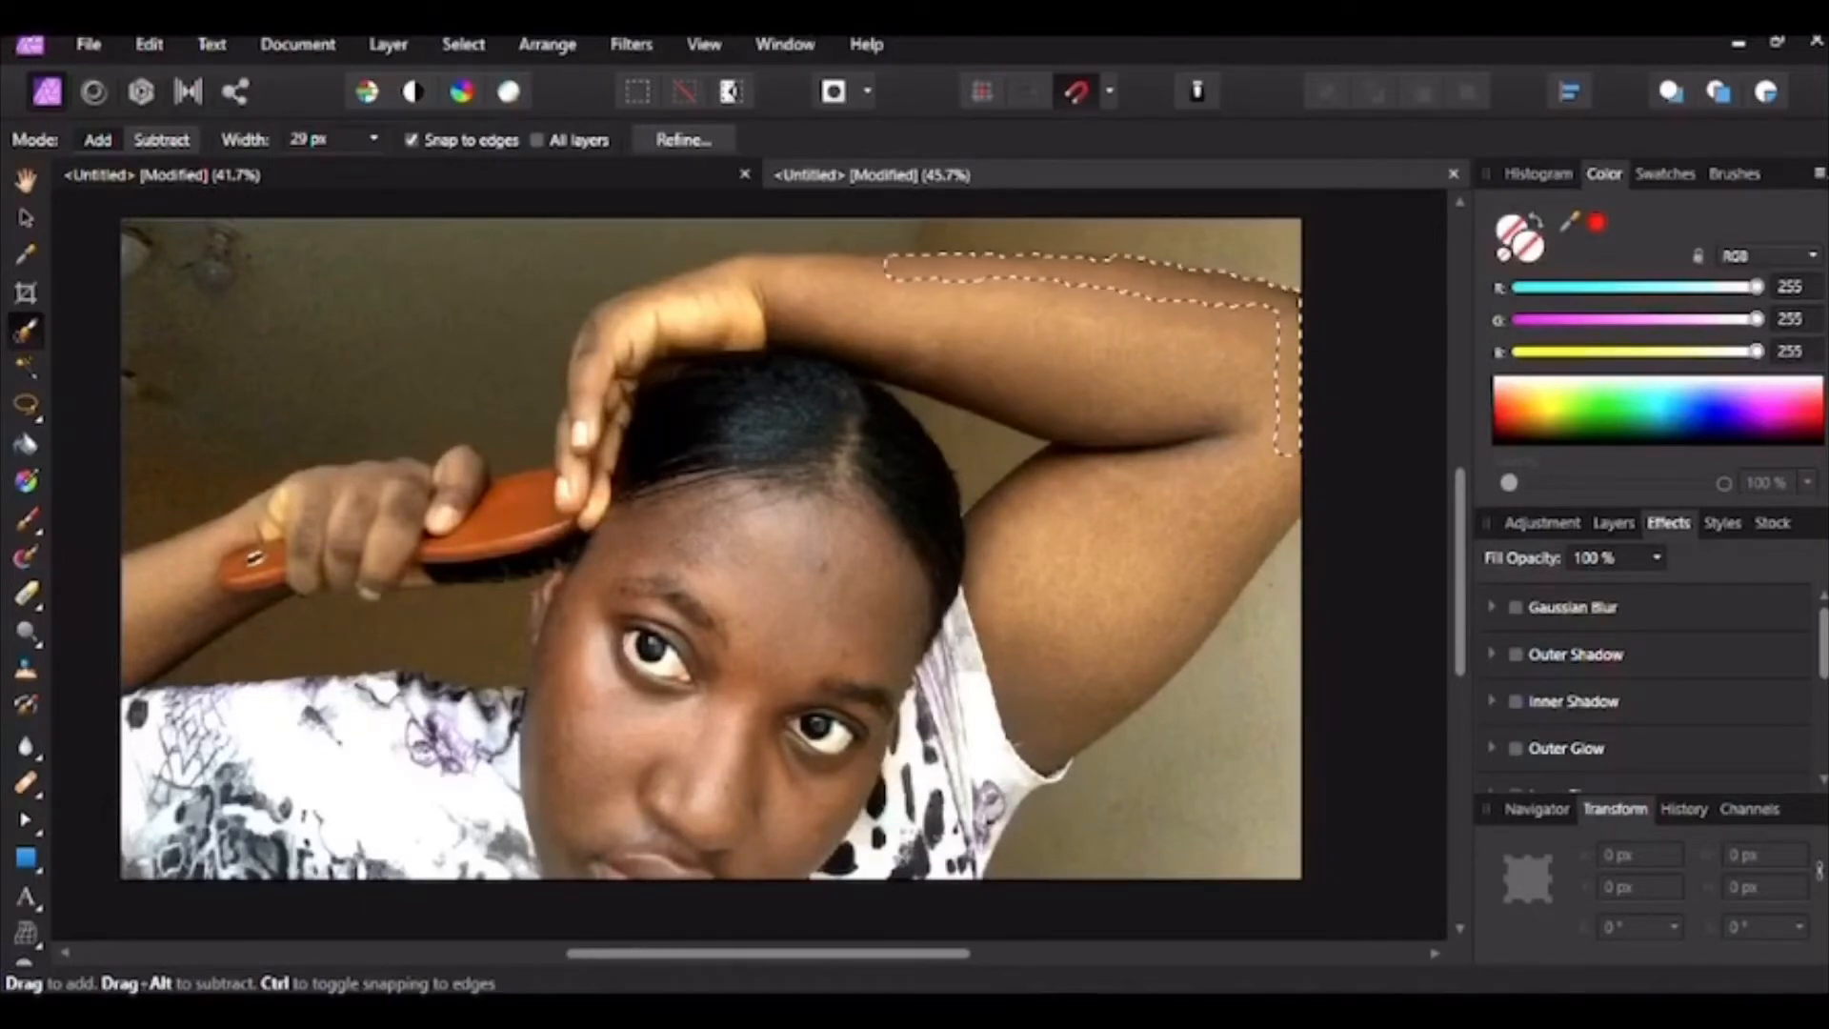
mouse_move(1287, 446)
left_mouse_down()
mouse_move(1200, 619)
mouse_move(1071, 753)
left_mouse_up()
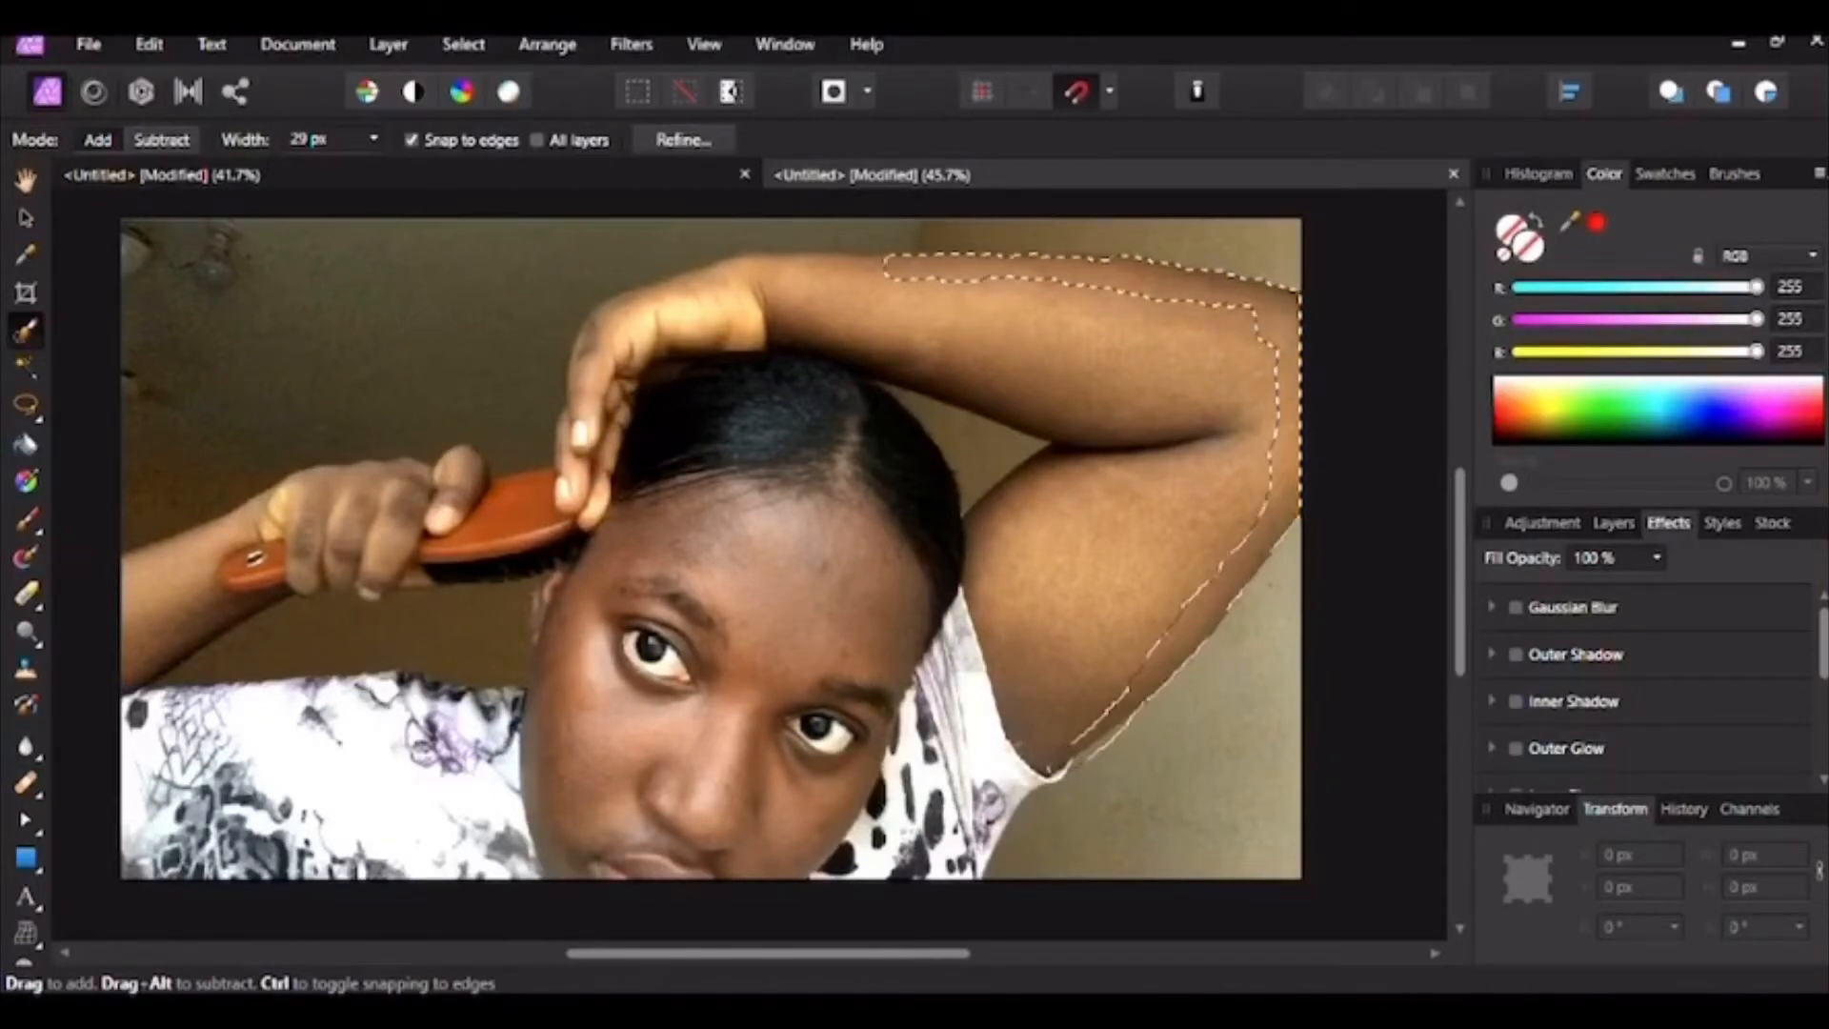
left_click_drag(783, 337, 830, 346)
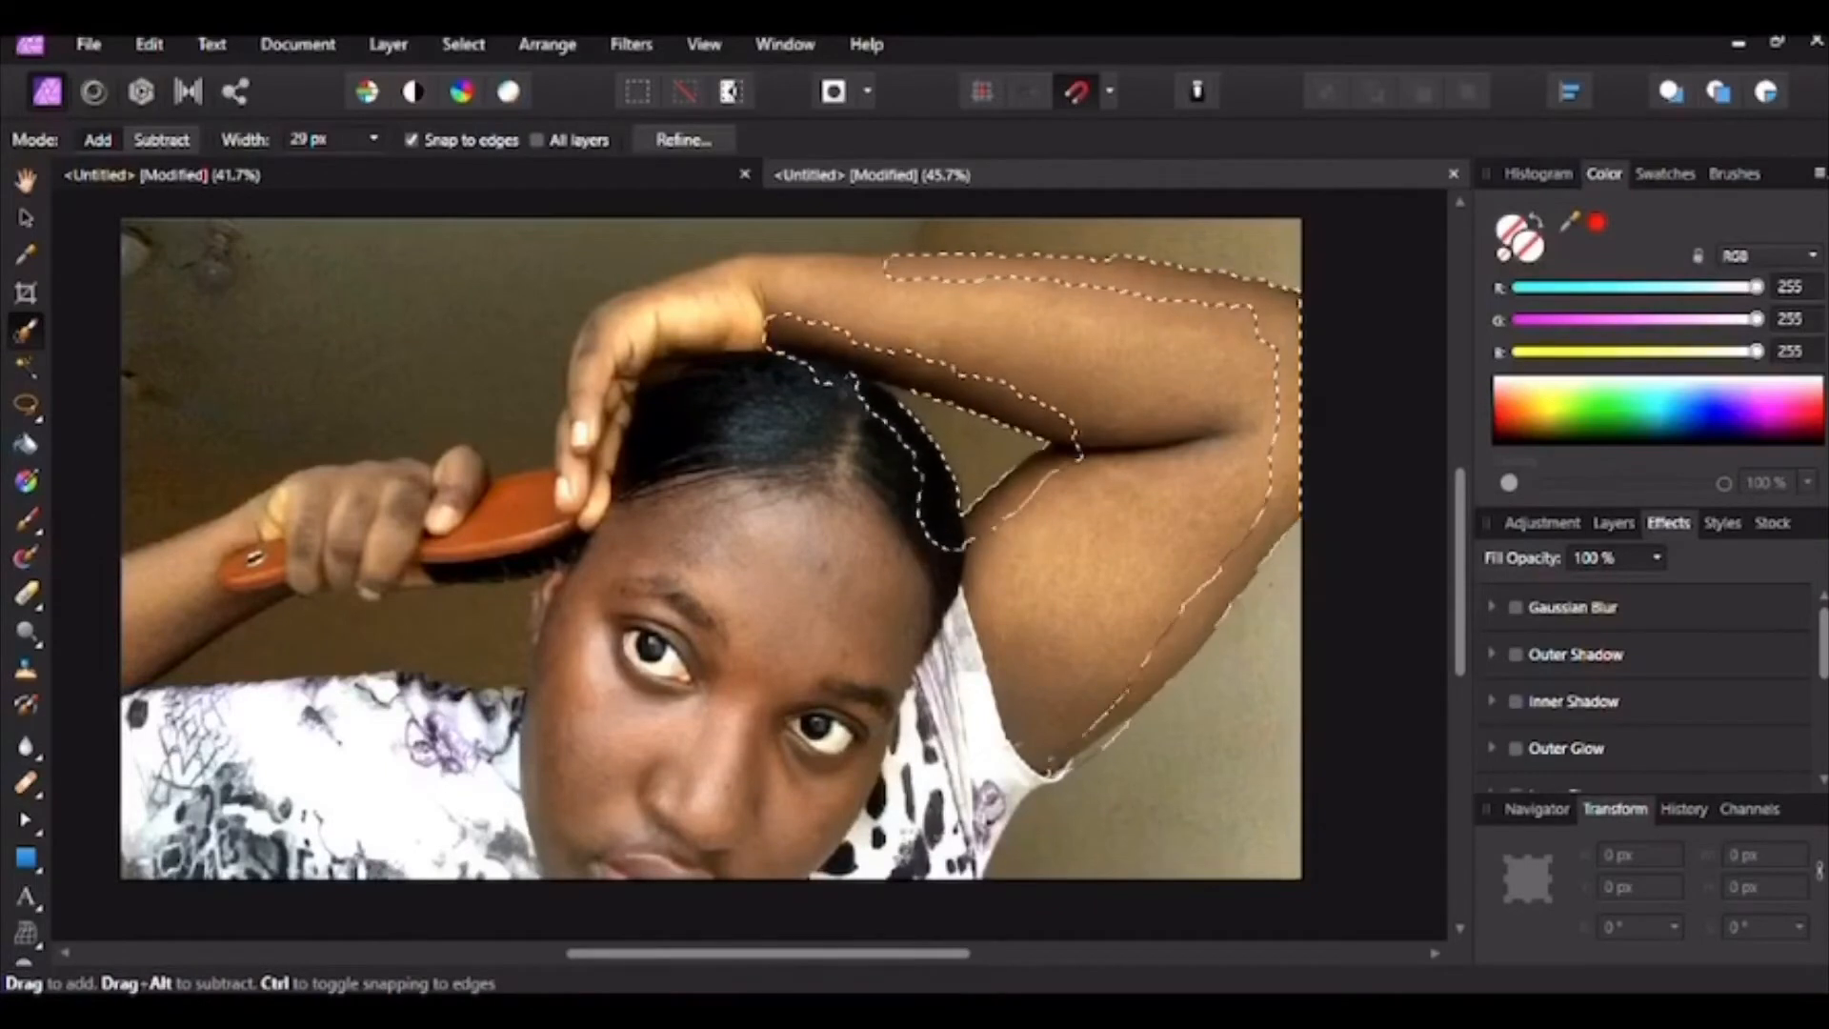
Step: Paint the face's right side, wrist, raised fingers, hair and forehead into the selection
mouse_move(941, 531)
left_mouse_down()
mouse_move(928, 630)
mouse_move(792, 850)
left_mouse_up()
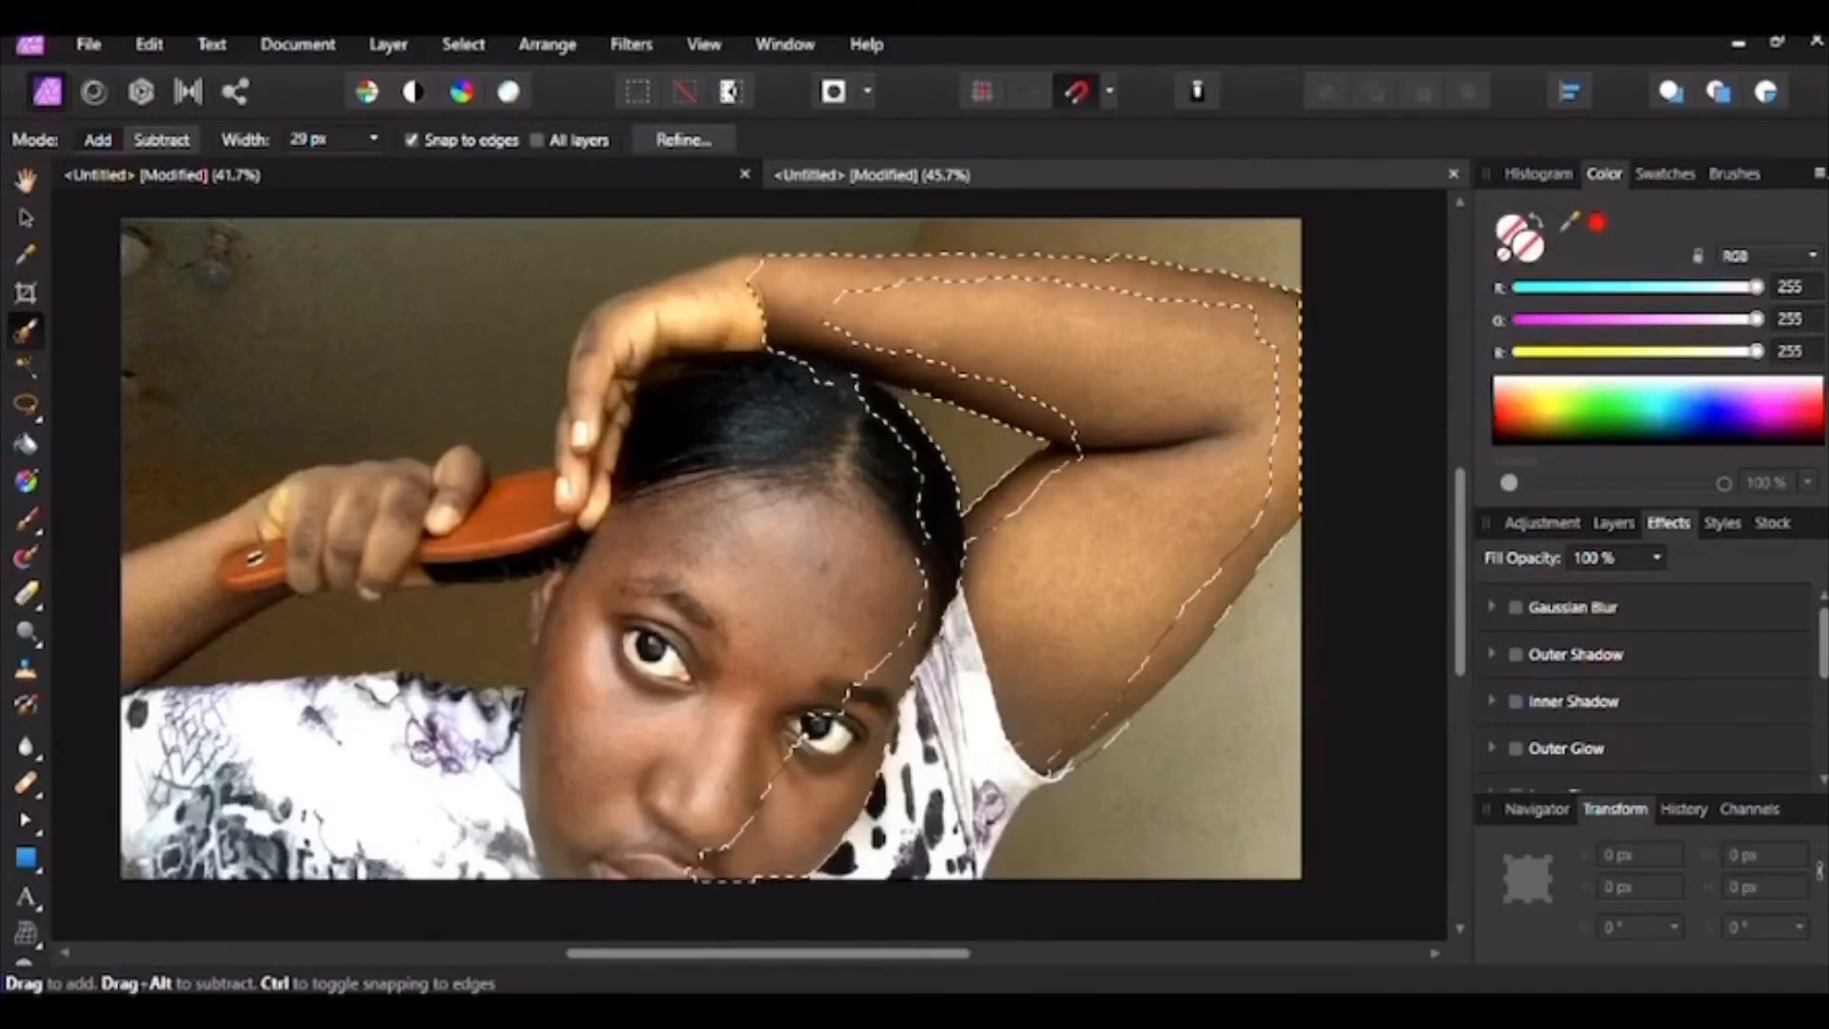
left_click_drag(773, 303, 683, 312)
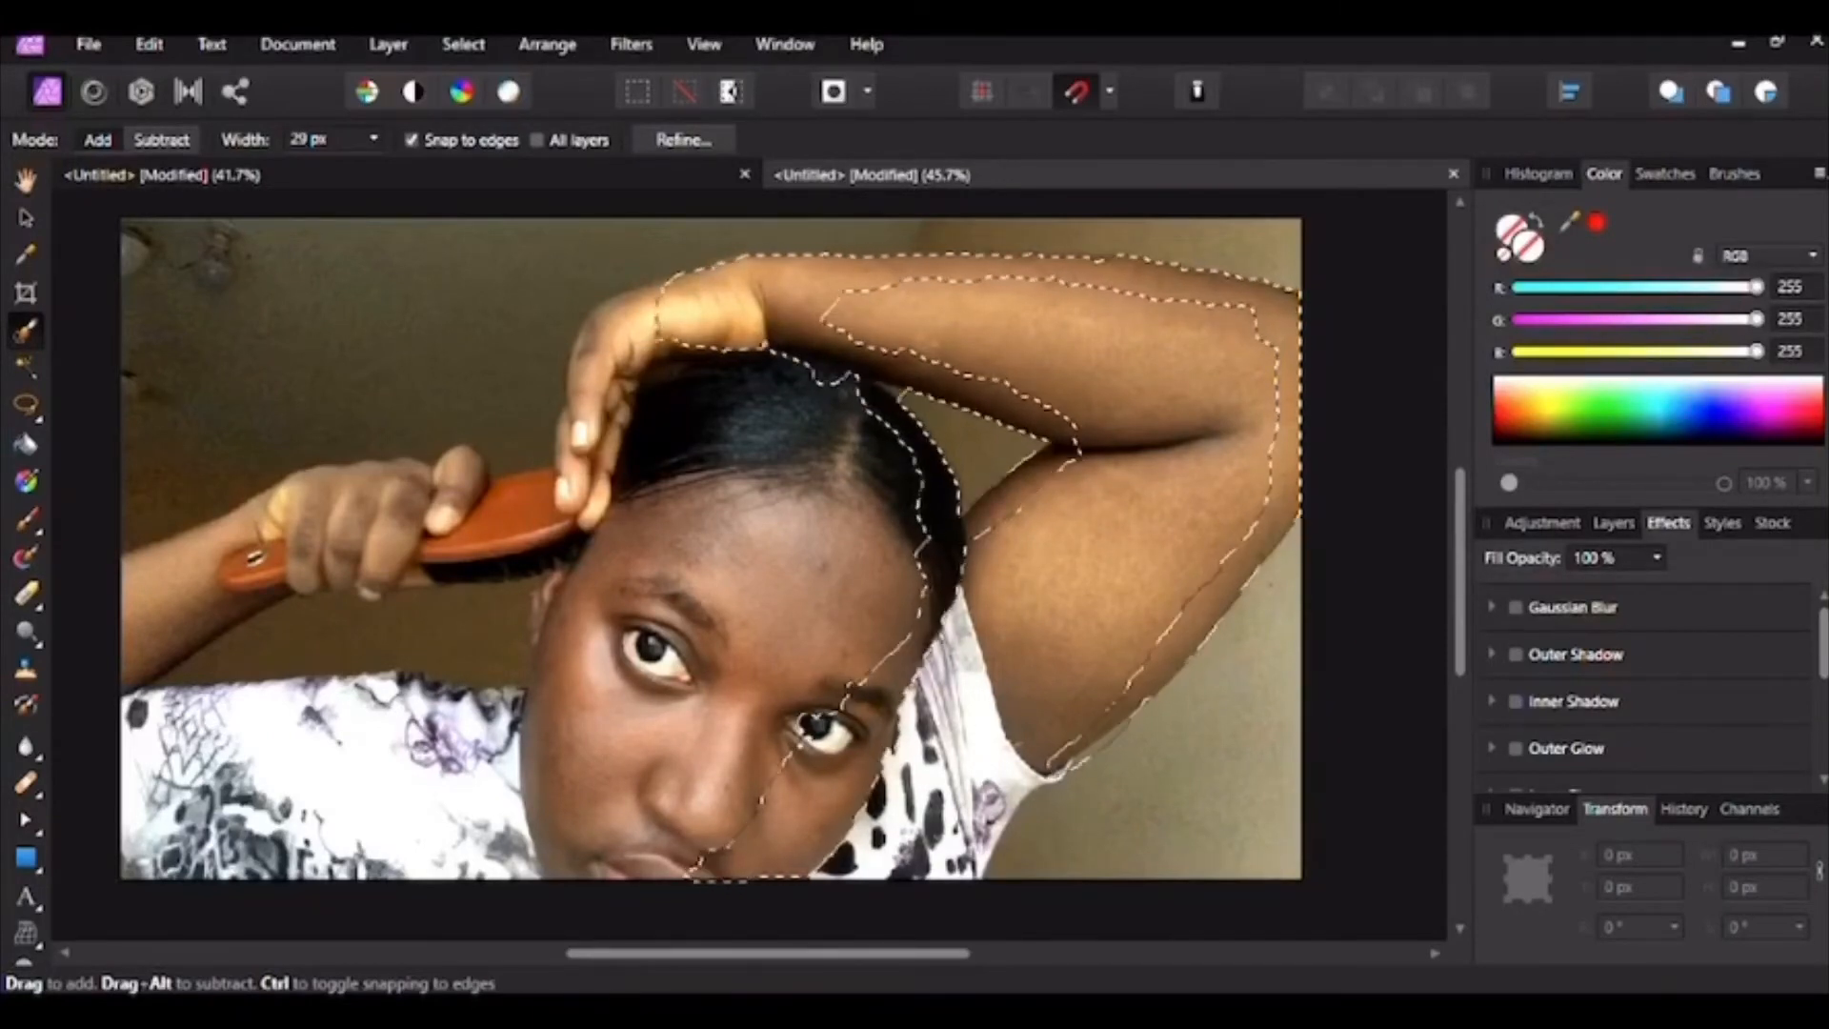
mouse_move(655, 322)
left_mouse_down()
mouse_move(602, 402)
mouse_move(577, 493)
mouse_move(636, 430)
left_mouse_up()
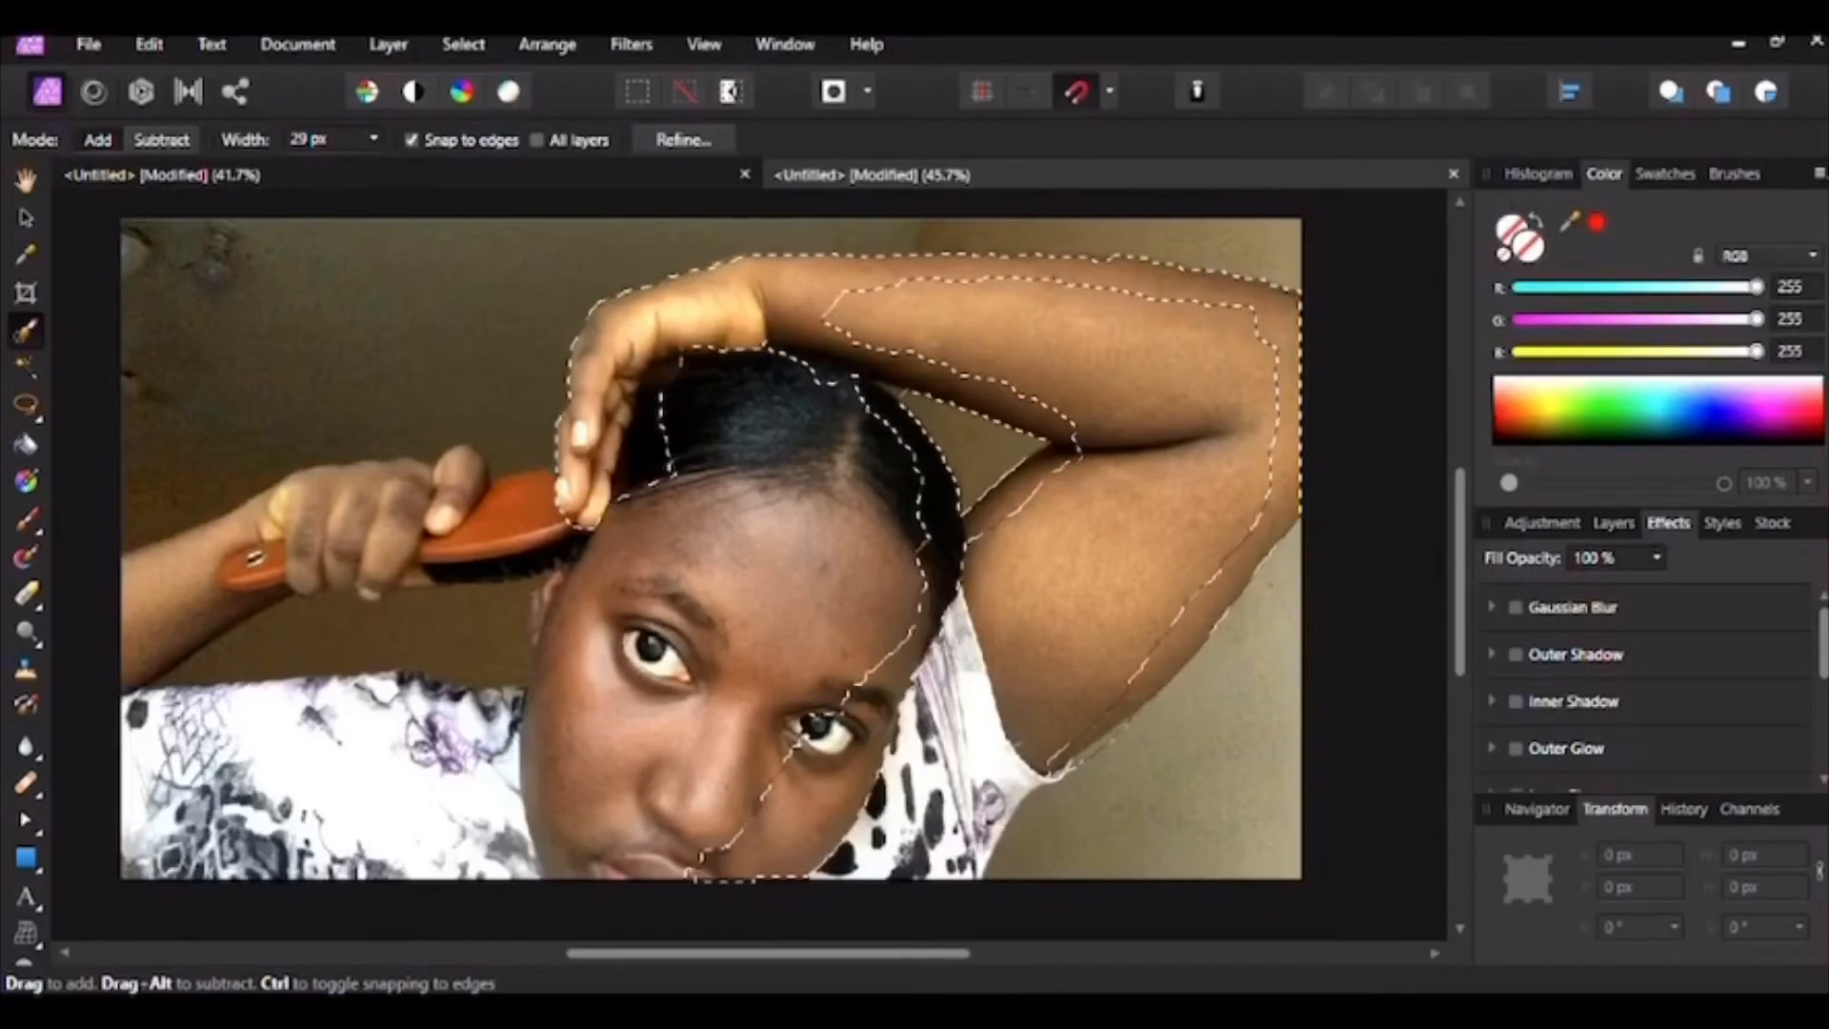
mouse_move(703, 494)
left_mouse_down()
mouse_move(819, 415)
mouse_move(872, 657)
left_mouse_up()
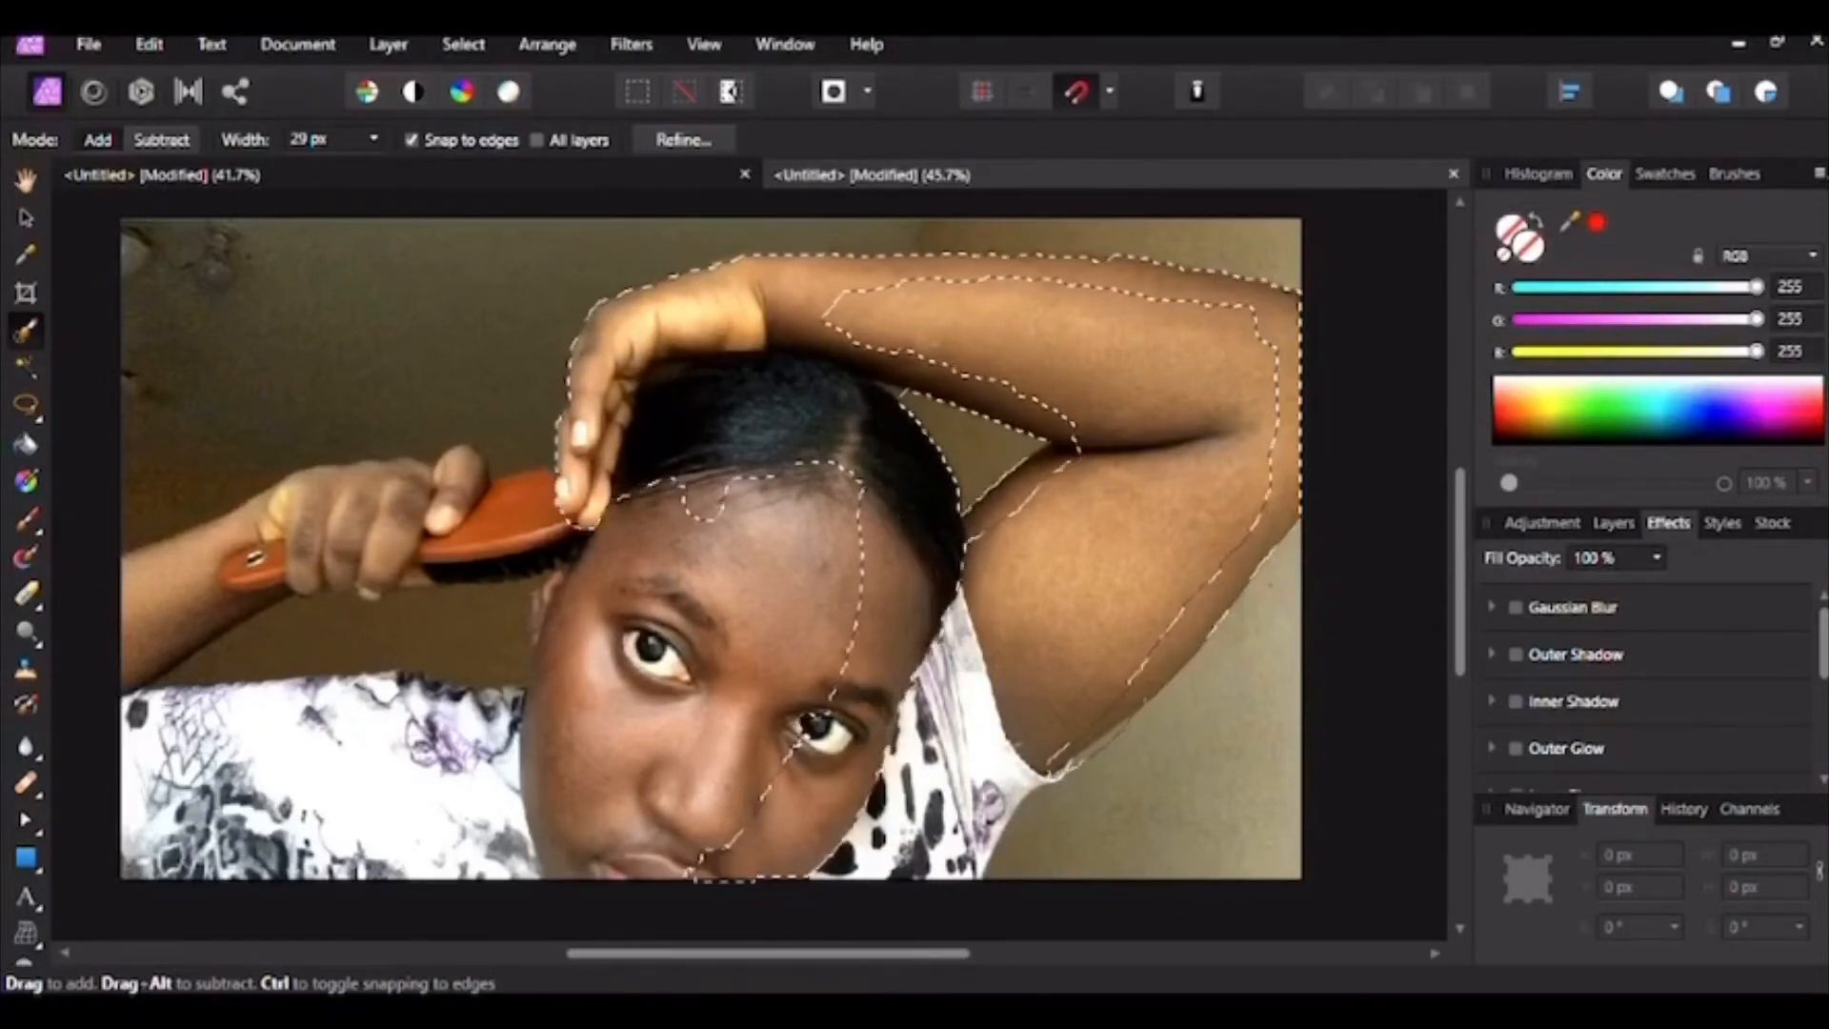
mouse_move(846, 562)
left_mouse_down()
mouse_move(829, 662)
mouse_move(719, 676)
mouse_move(633, 576)
left_mouse_up()
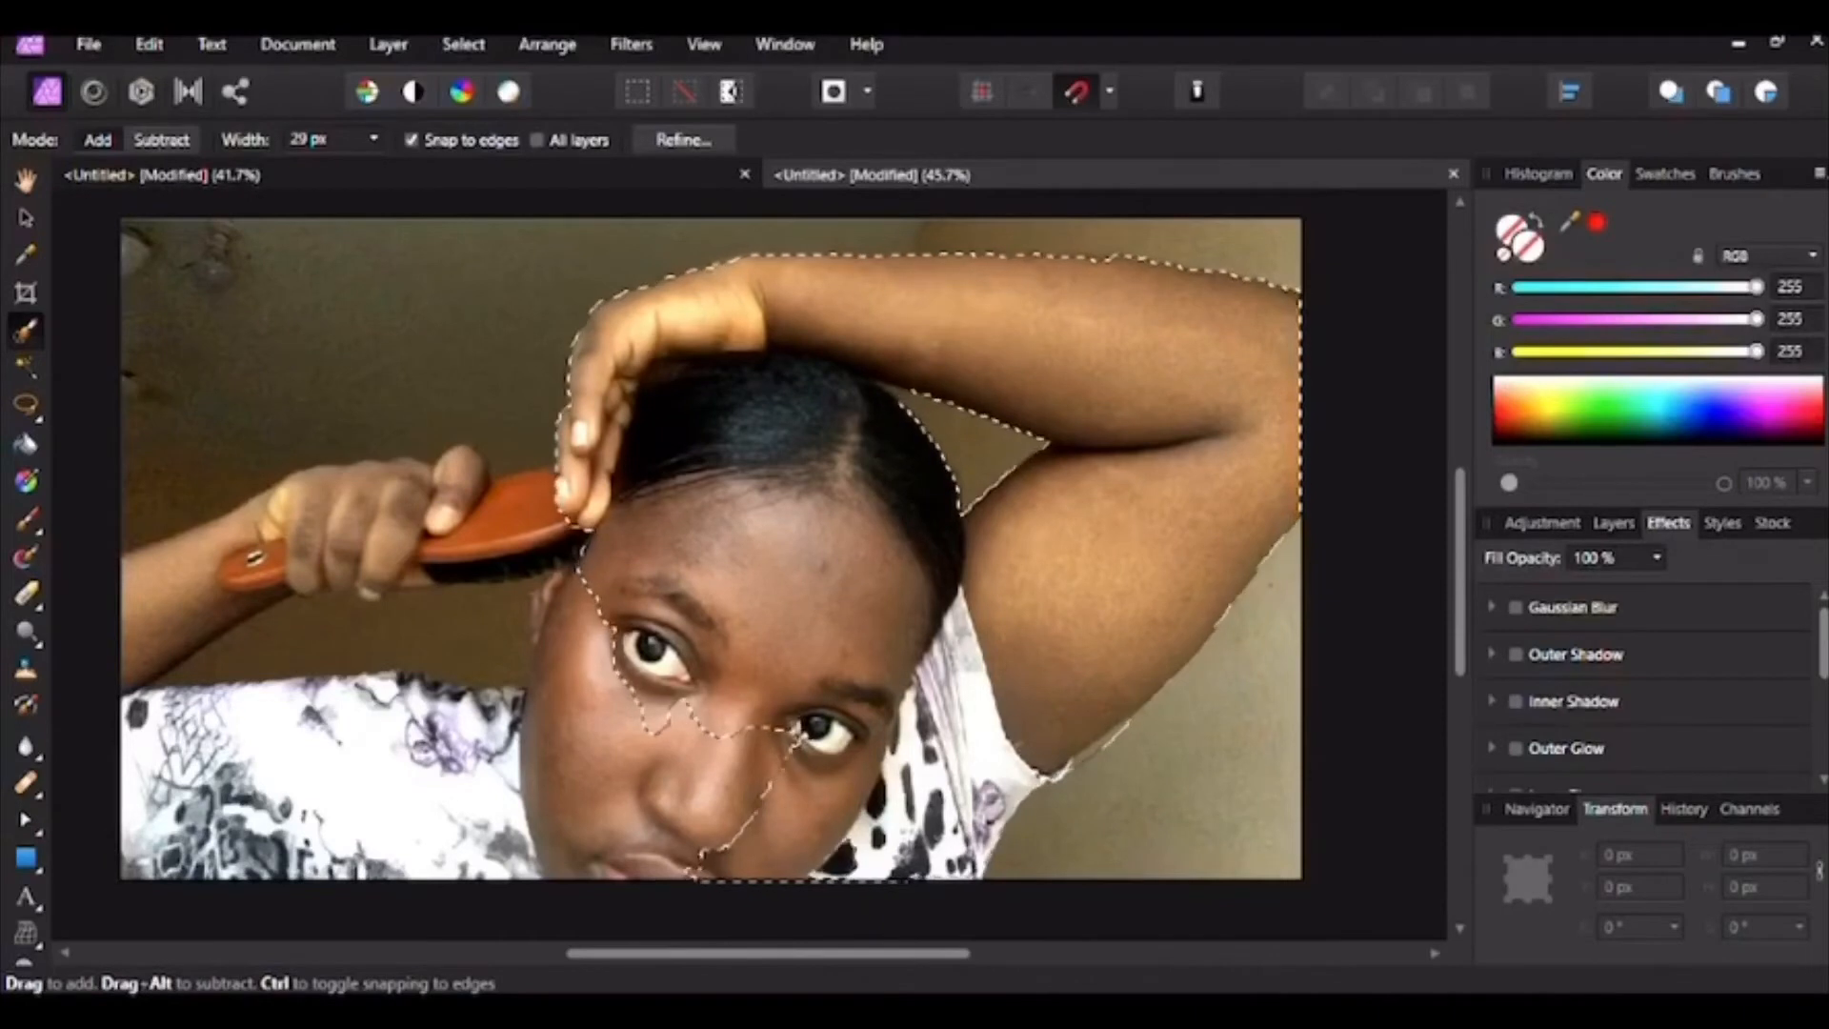
Step: Add the nose, cheek, temple, ear, shirt and left forearm to the selection
mouse_move(700, 762)
left_mouse_down()
mouse_move(662, 786)
mouse_move(571, 743)
mouse_move(538, 810)
mouse_move(381, 858)
left_mouse_up()
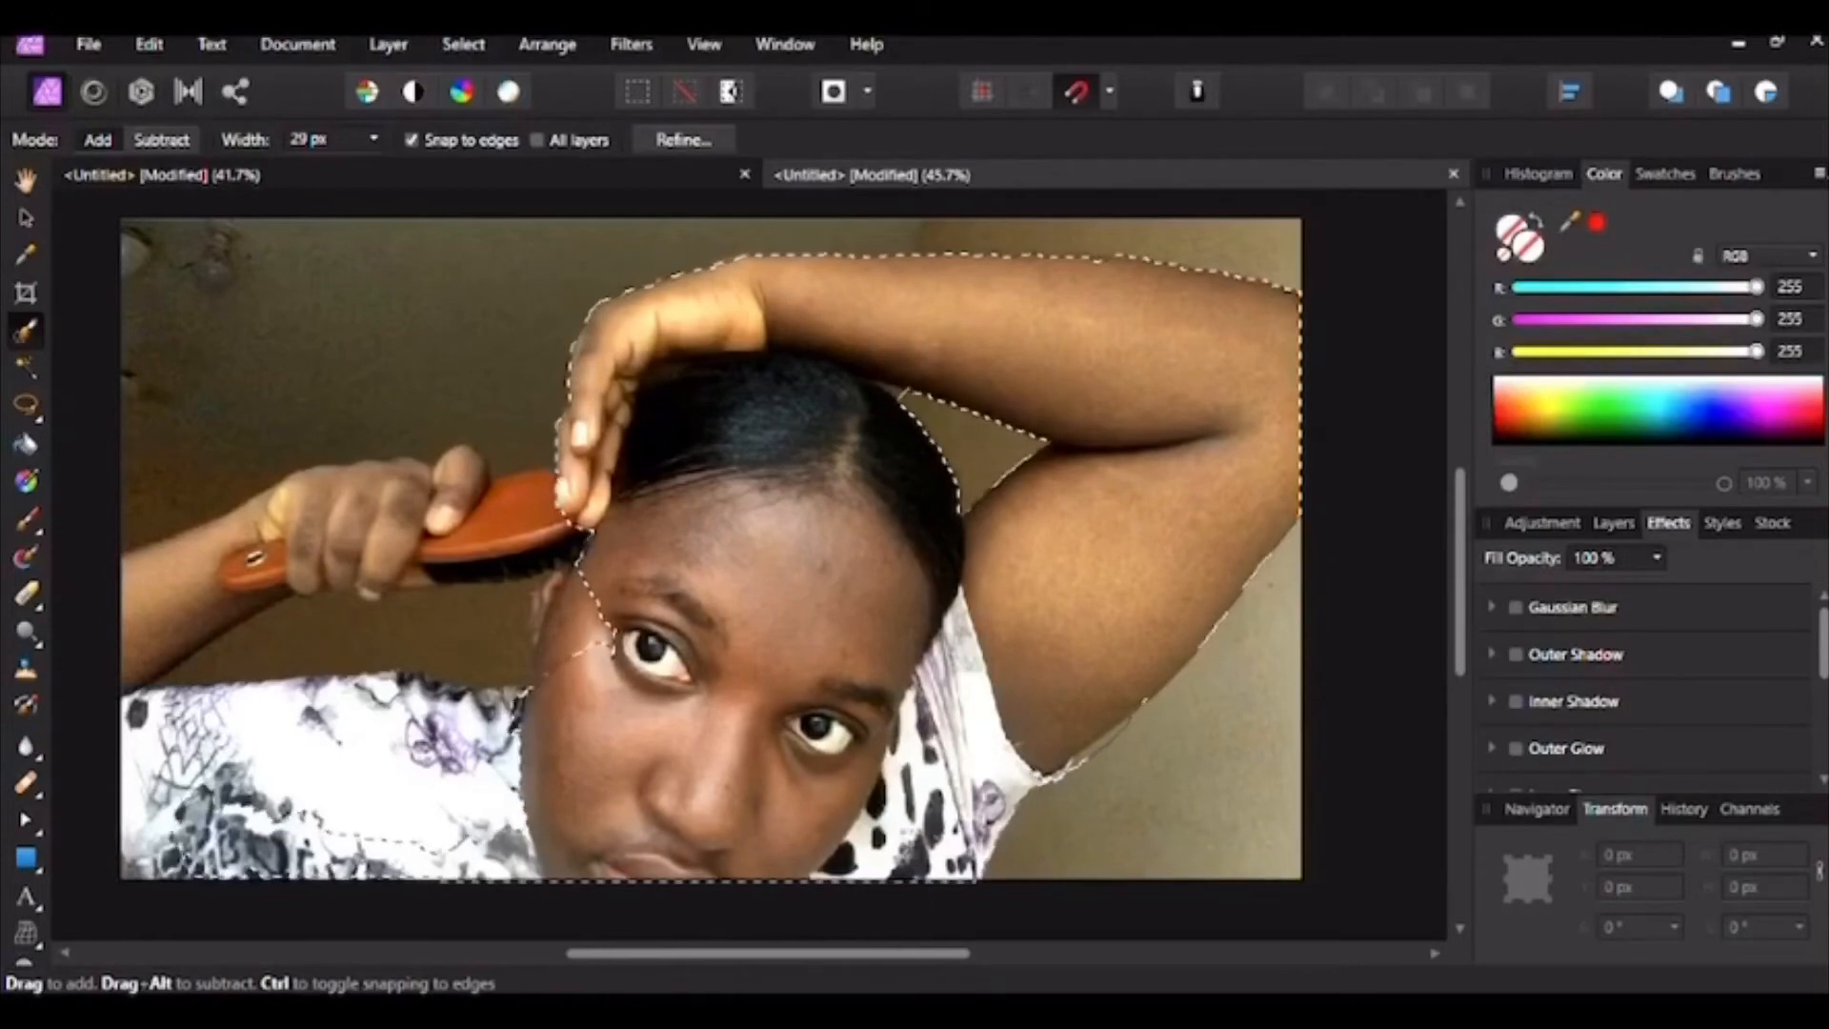
left_click_drag(593, 572, 569, 583)
left_click_drag(577, 619, 556, 649)
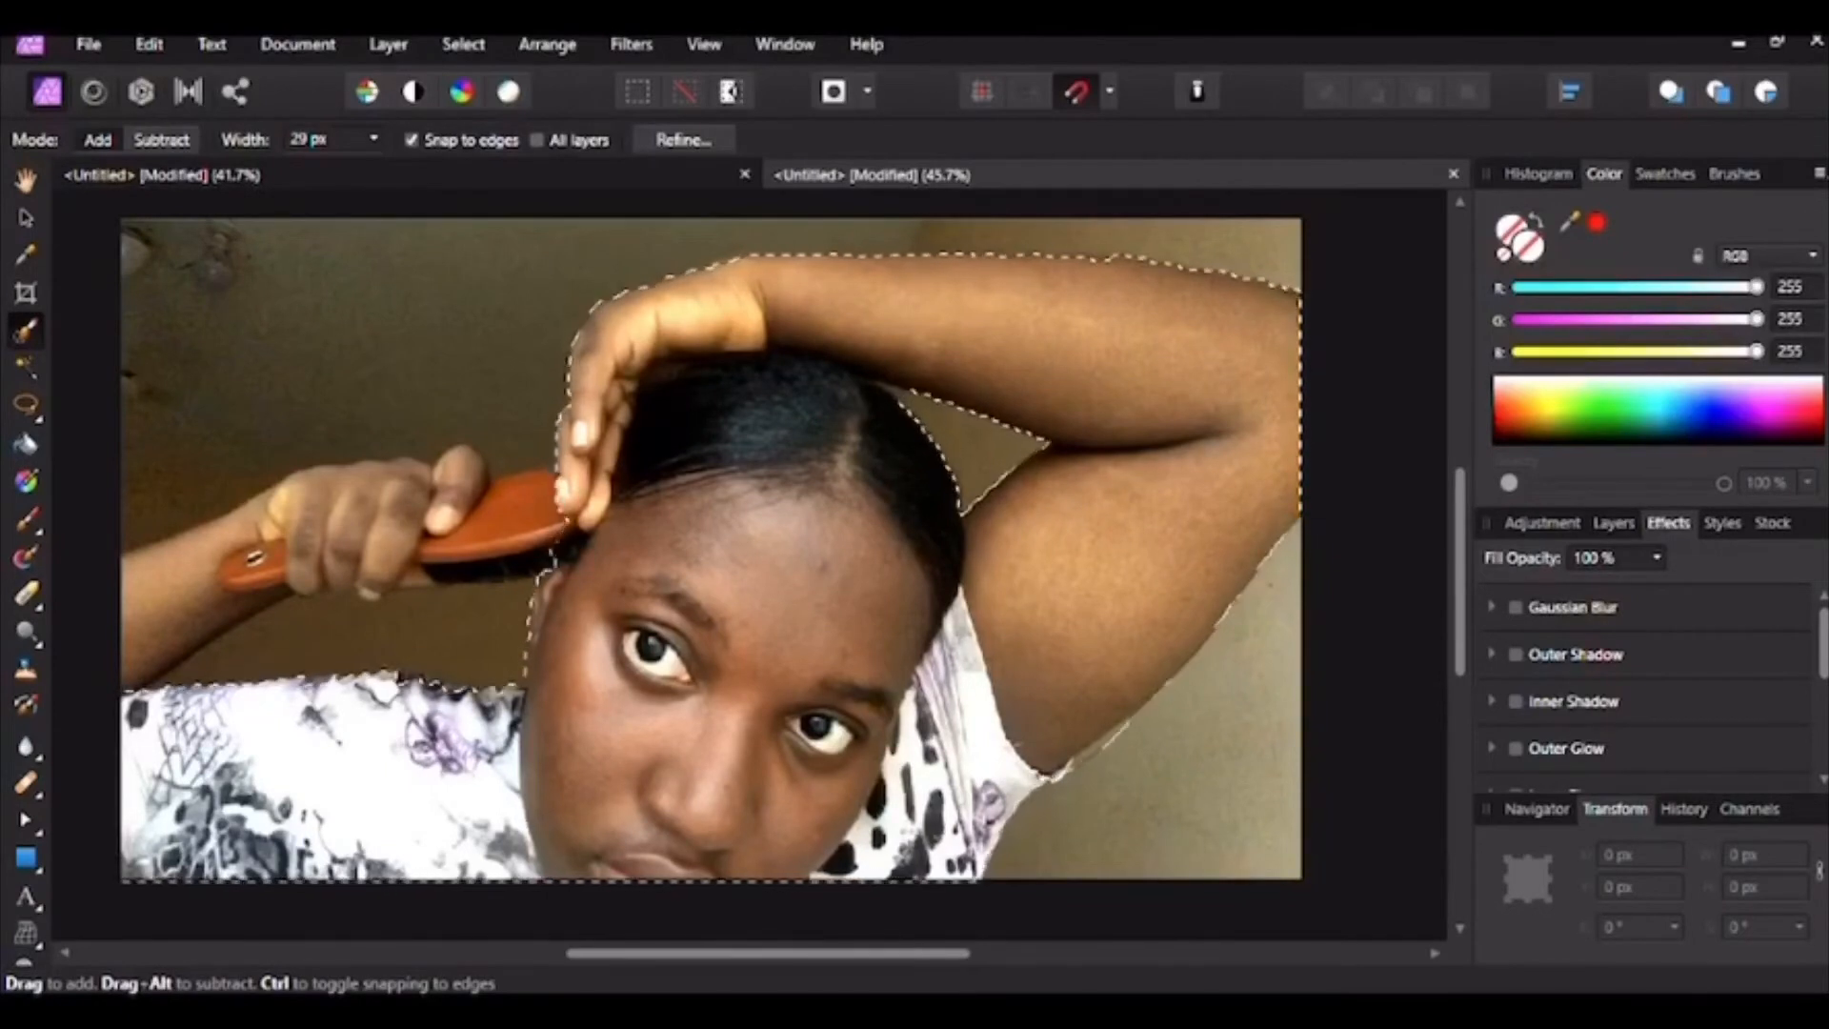
mouse_move(152, 634)
left_mouse_down()
mouse_move(249, 548)
mouse_move(419, 519)
mouse_move(440, 477)
left_mouse_up()
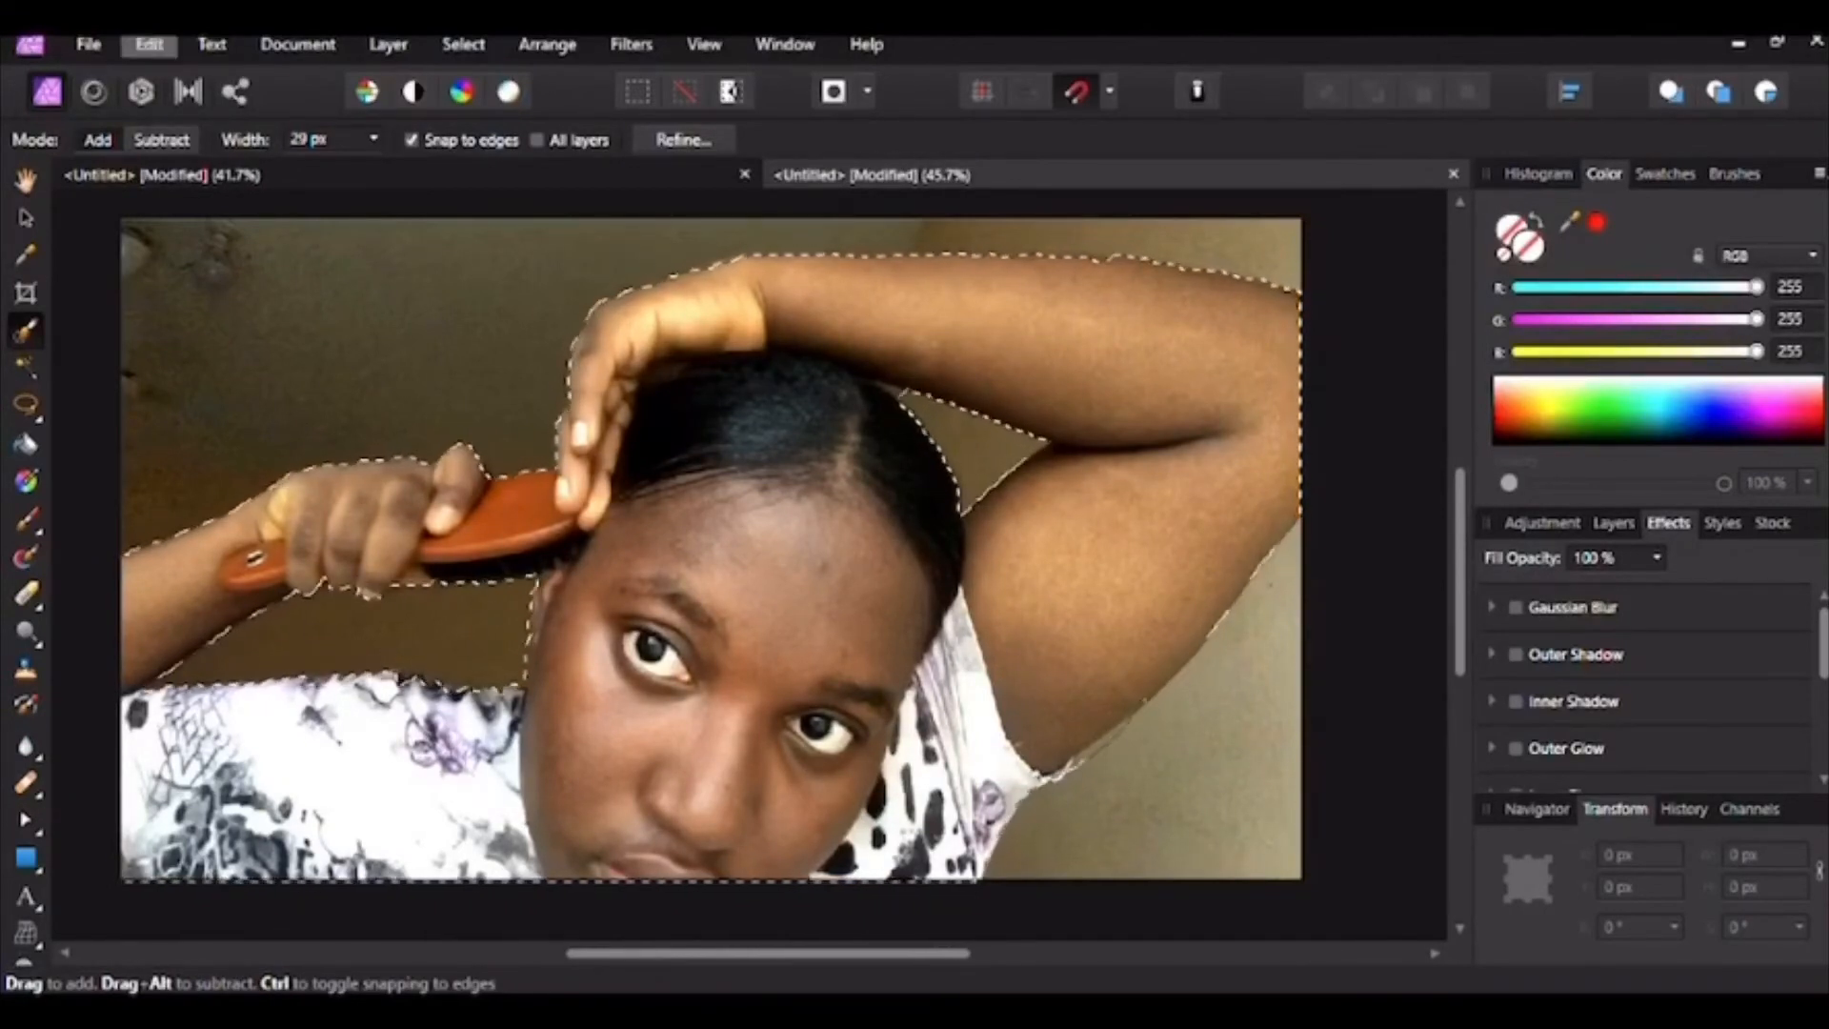
Step: Copy the selected woman as a flattened image and paste it over the gradient
left_click(149, 44)
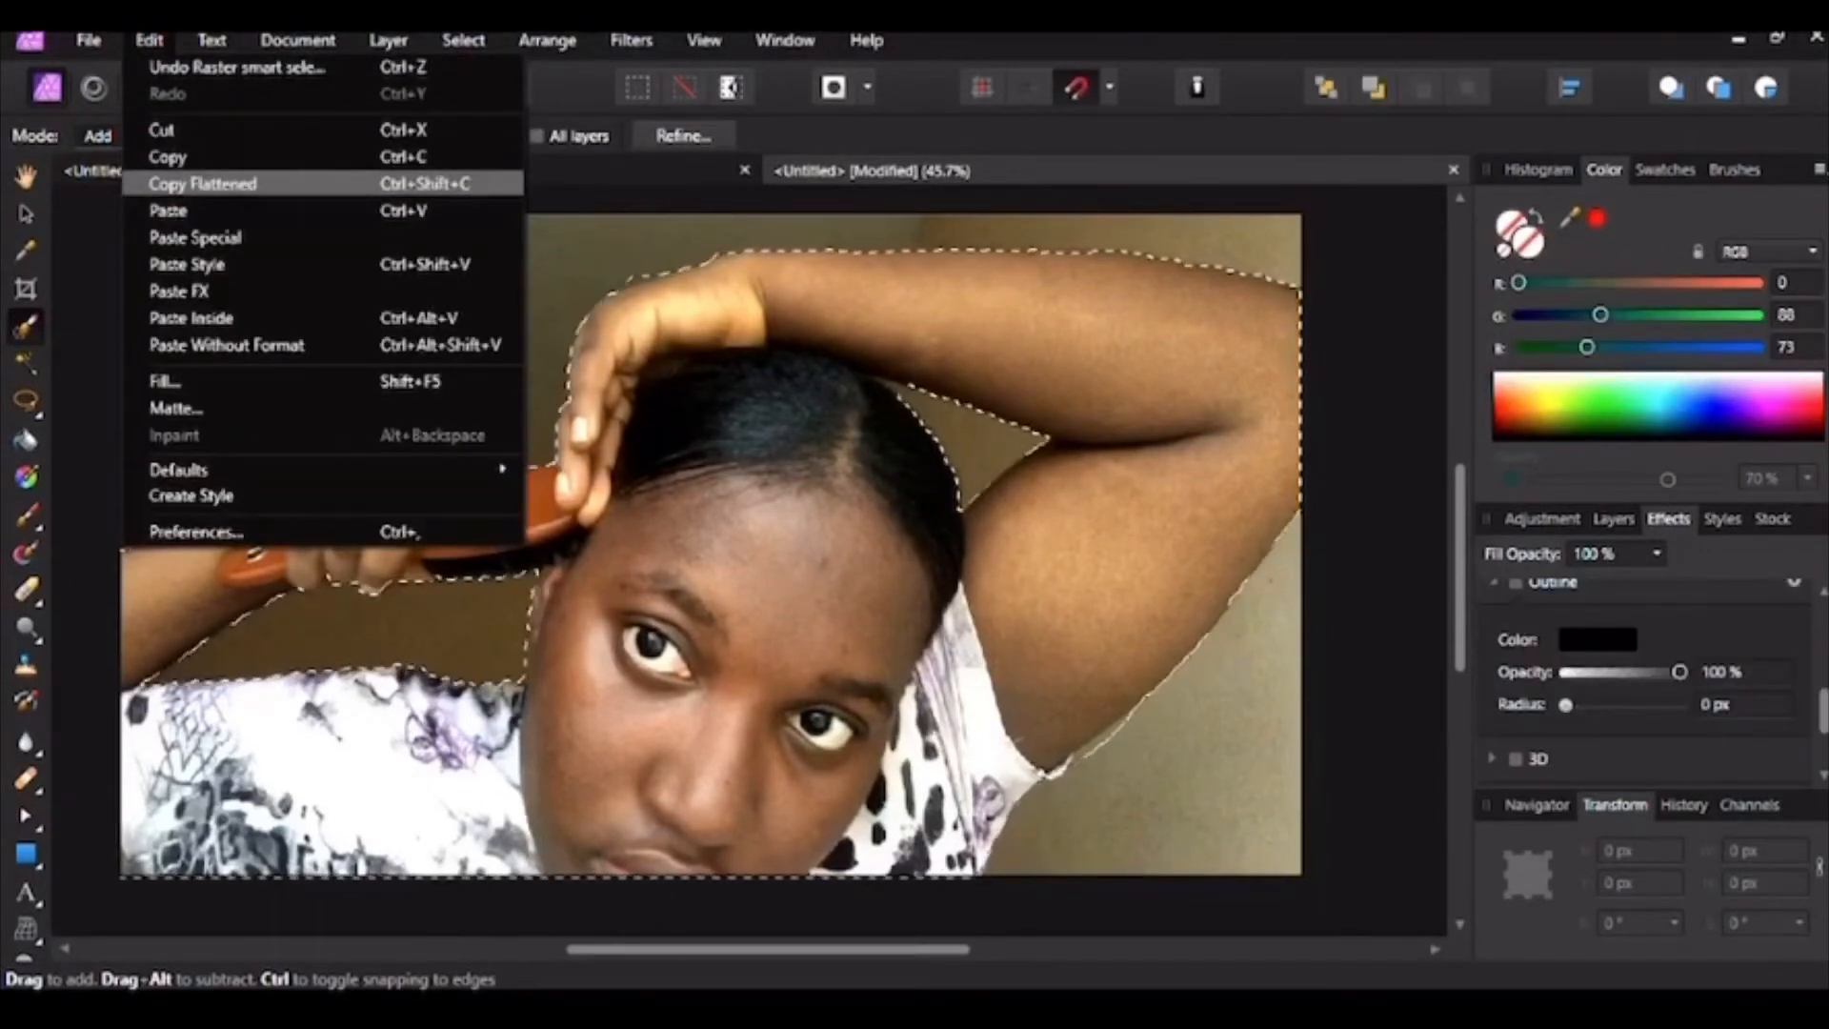
left_click(203, 183)
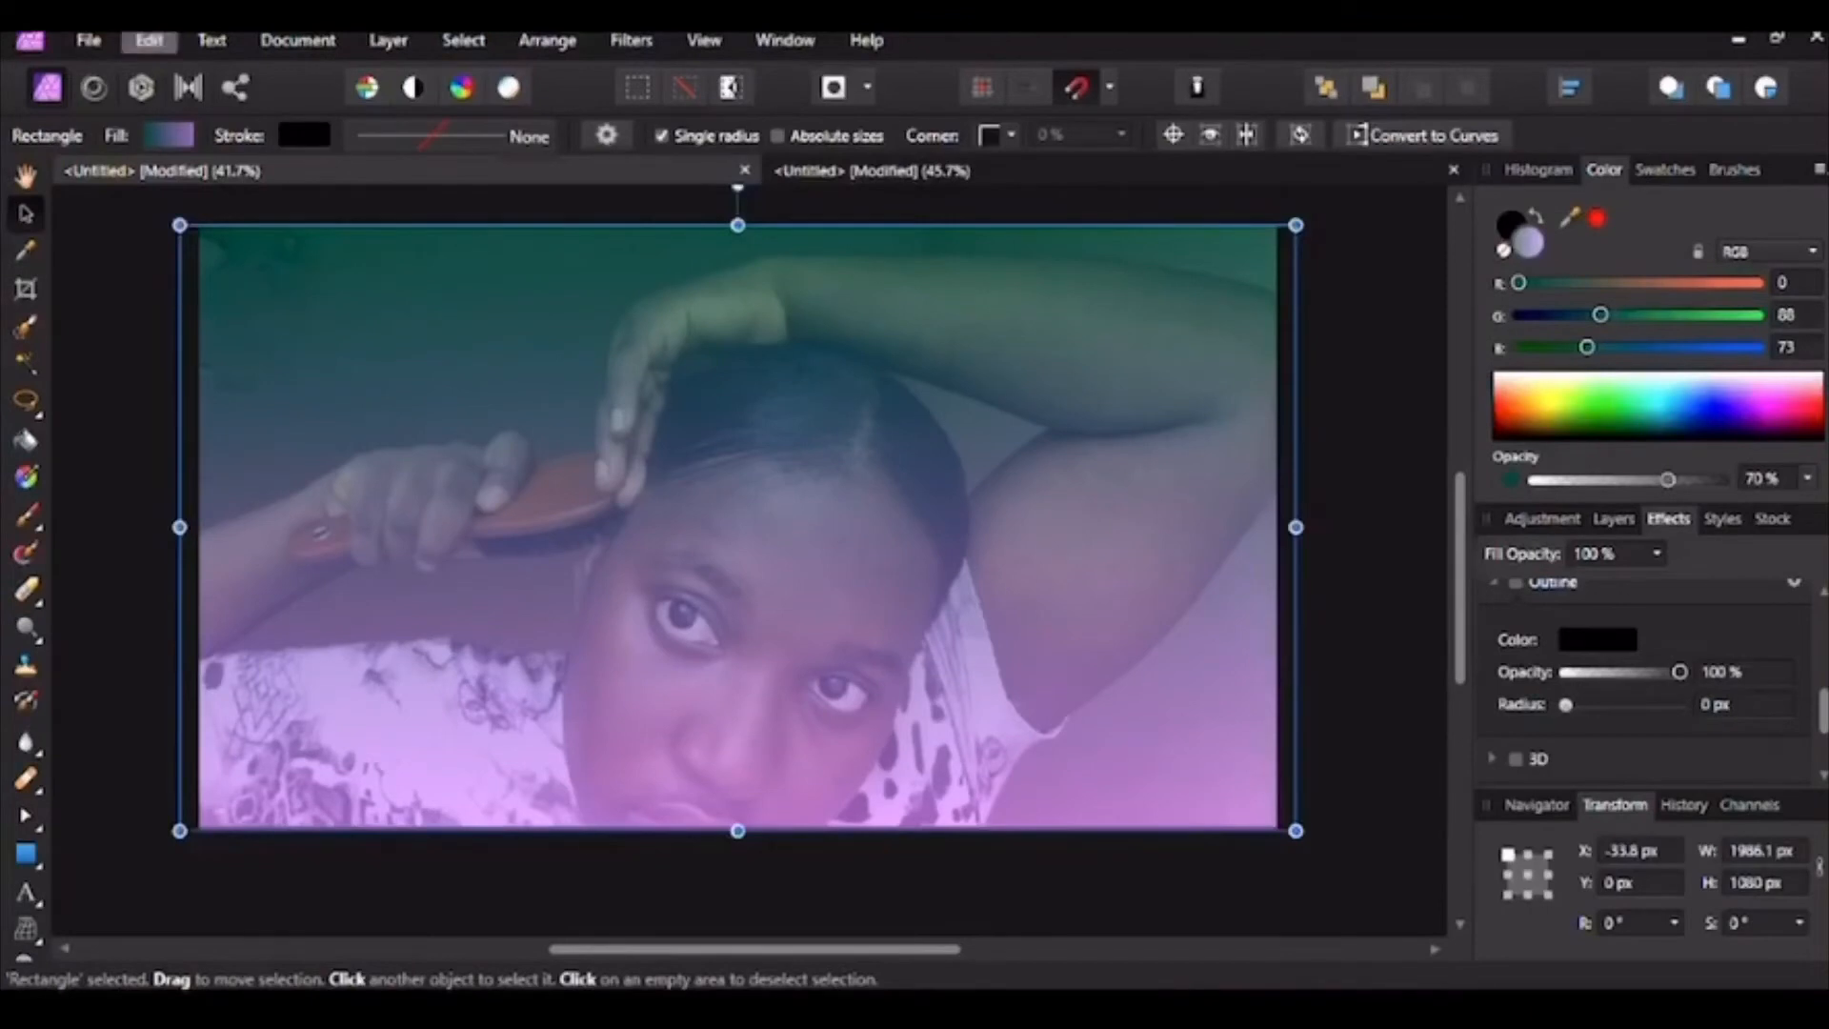
left_click(148, 40)
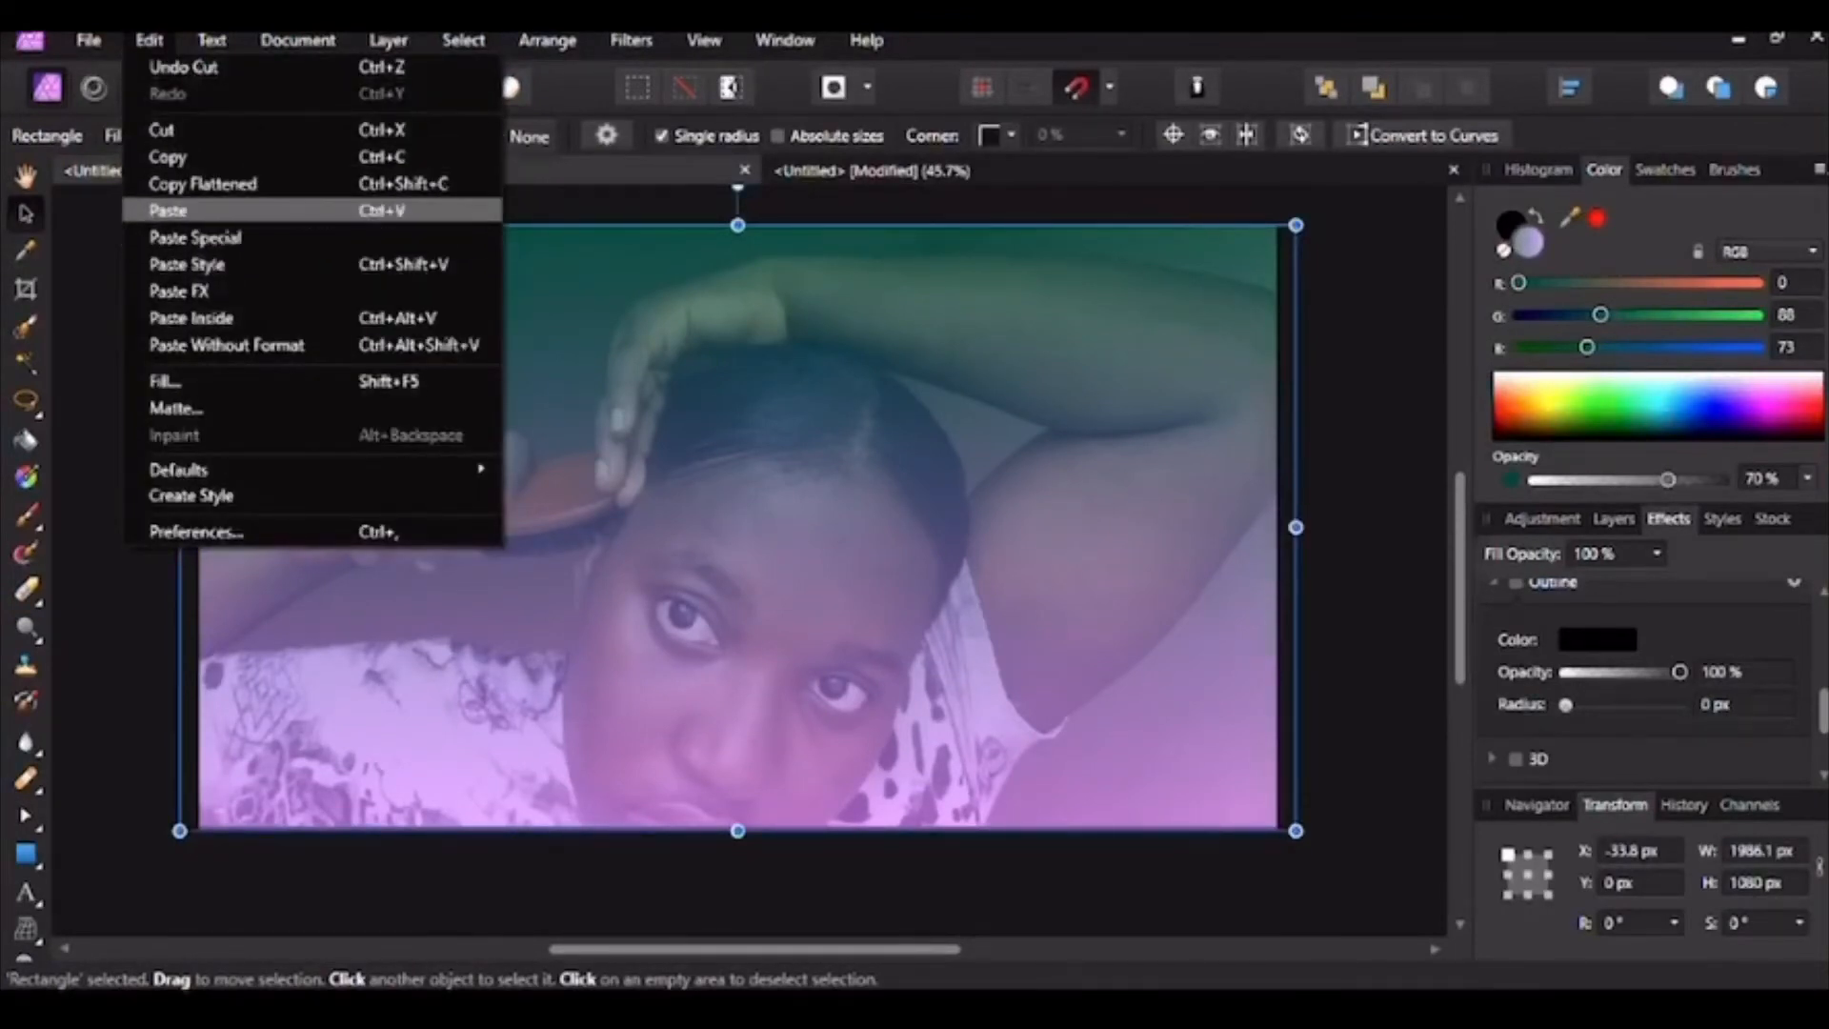
left_click(169, 211)
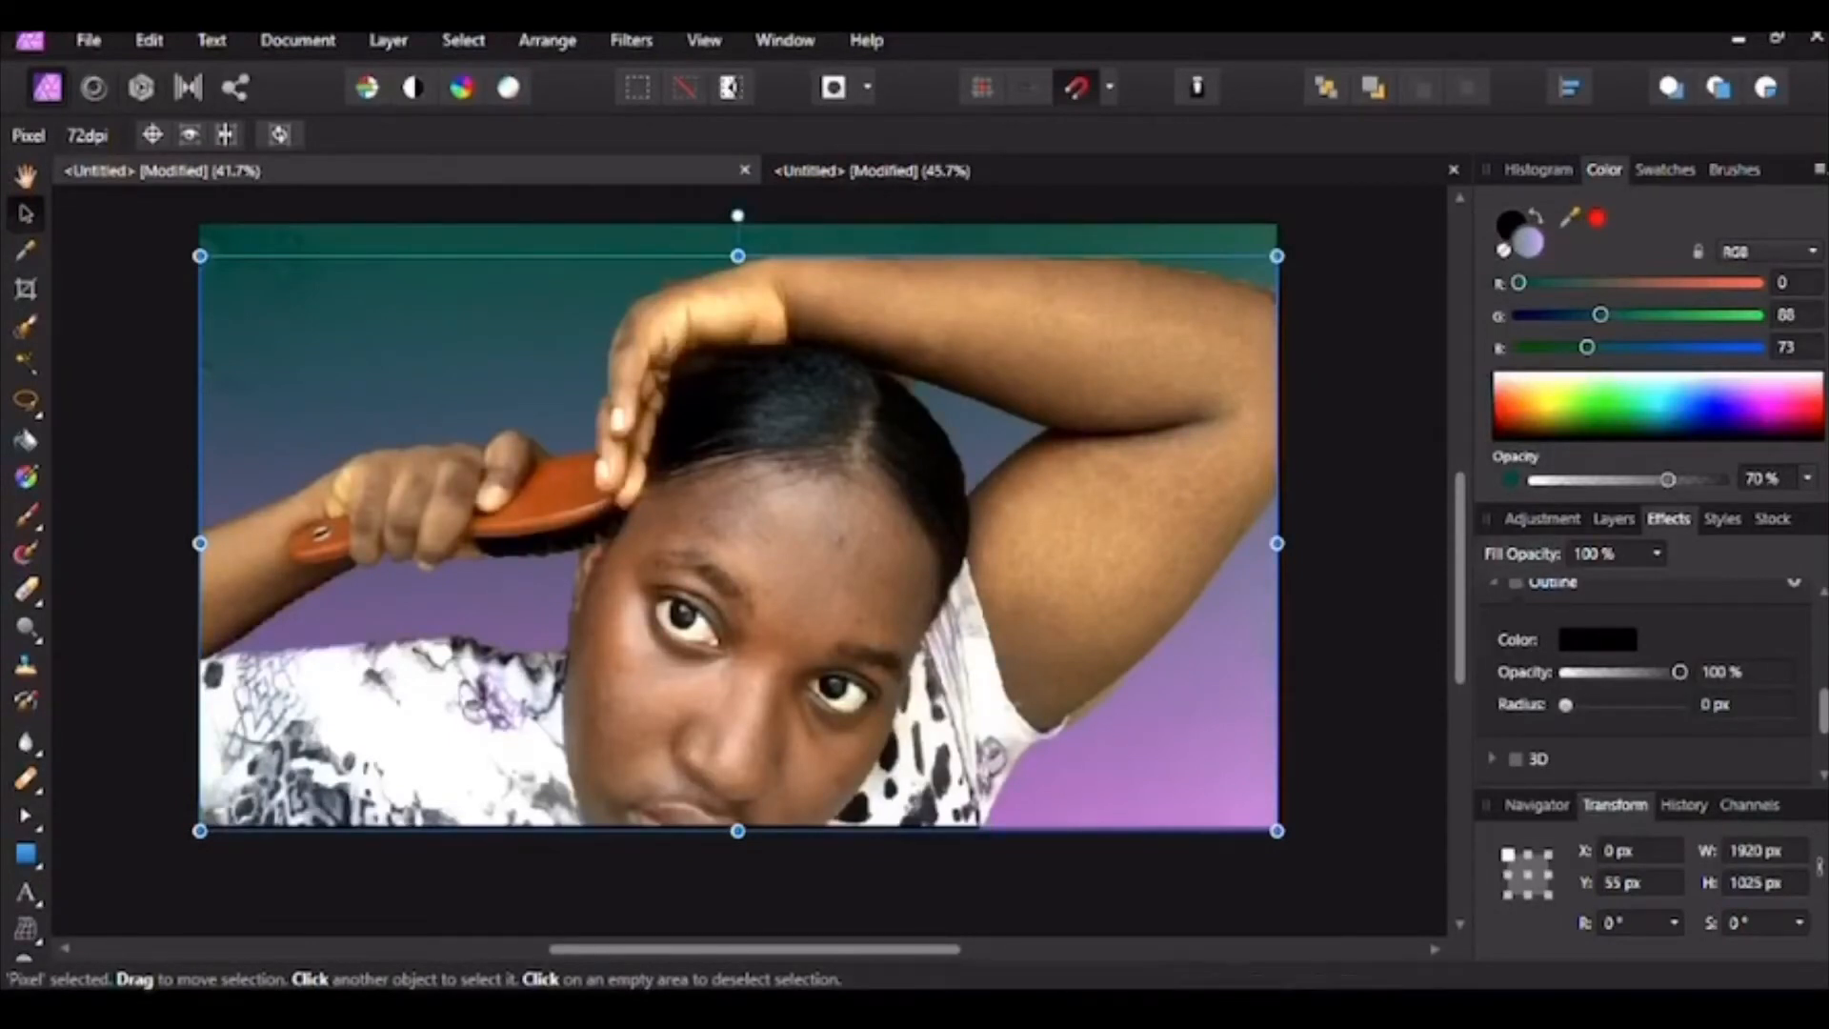
Step: Position the pasted cut-out 55 px from the top of the image
mouse_move(738, 543)
left_mouse_down()
mouse_move(738, 512)
mouse_move(738, 543)
left_mouse_up()
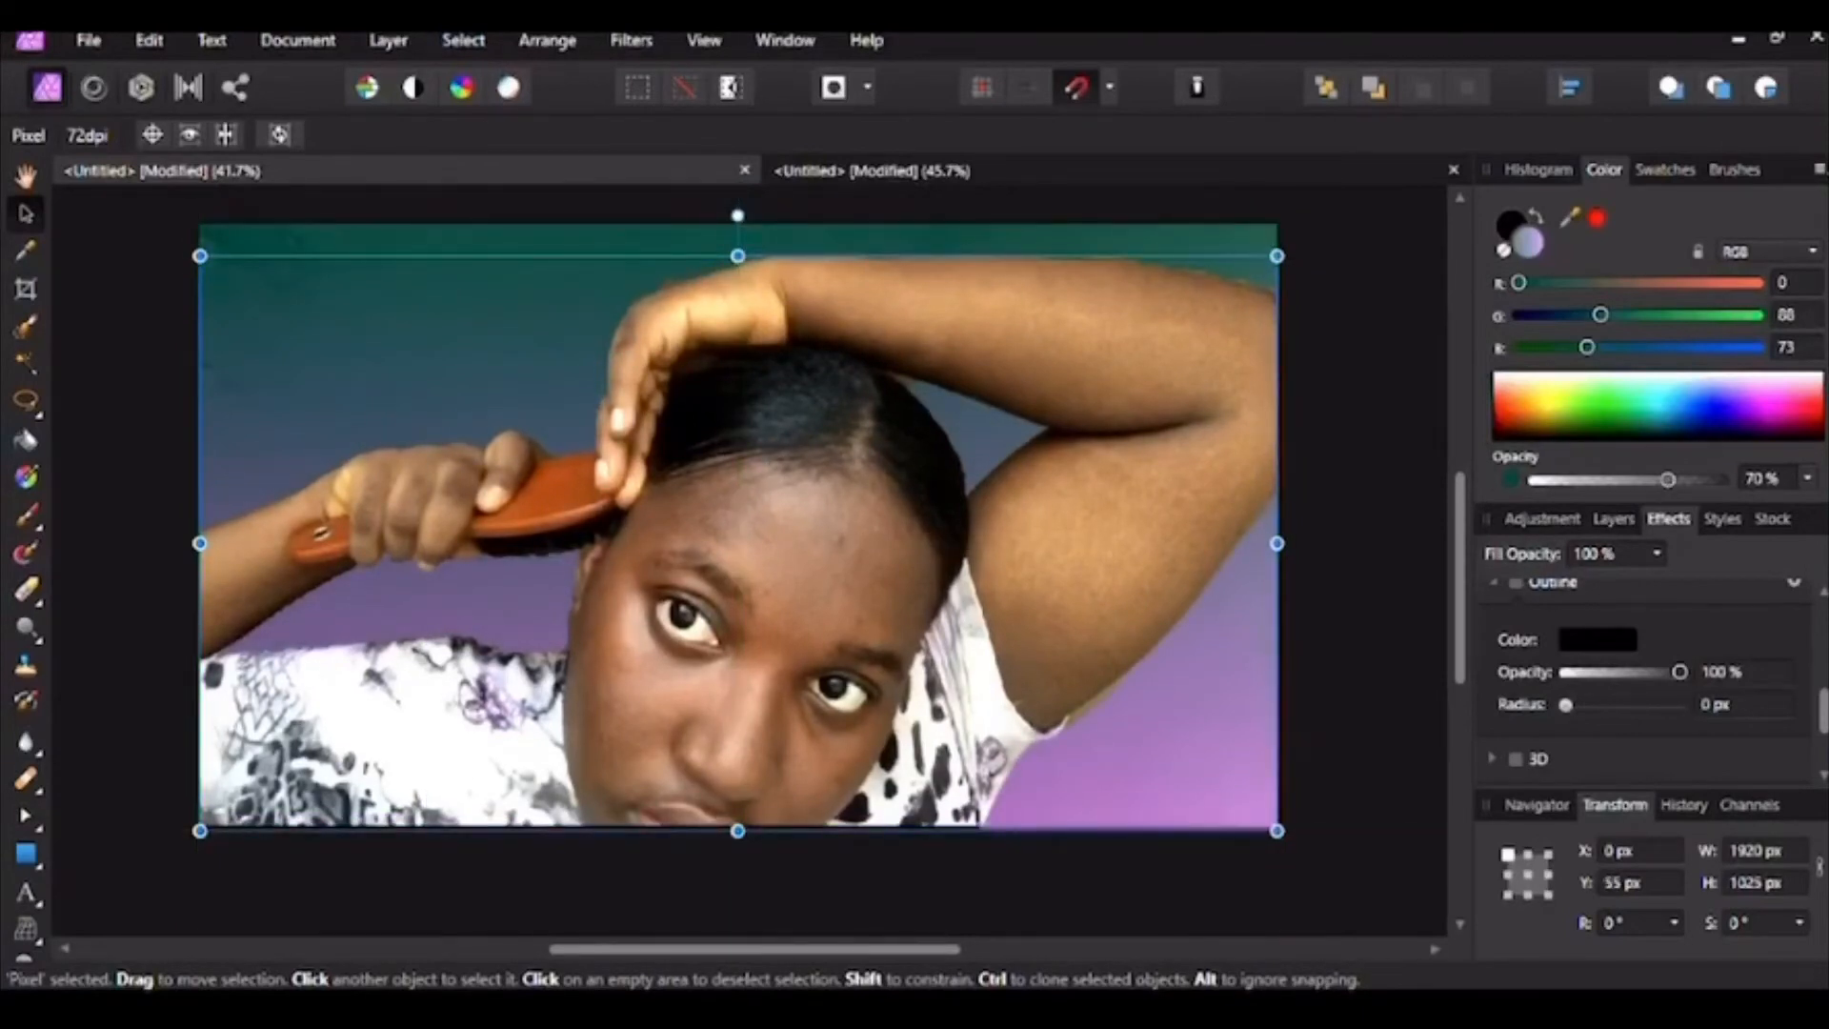
scroll(1648, 667, "up", 1)
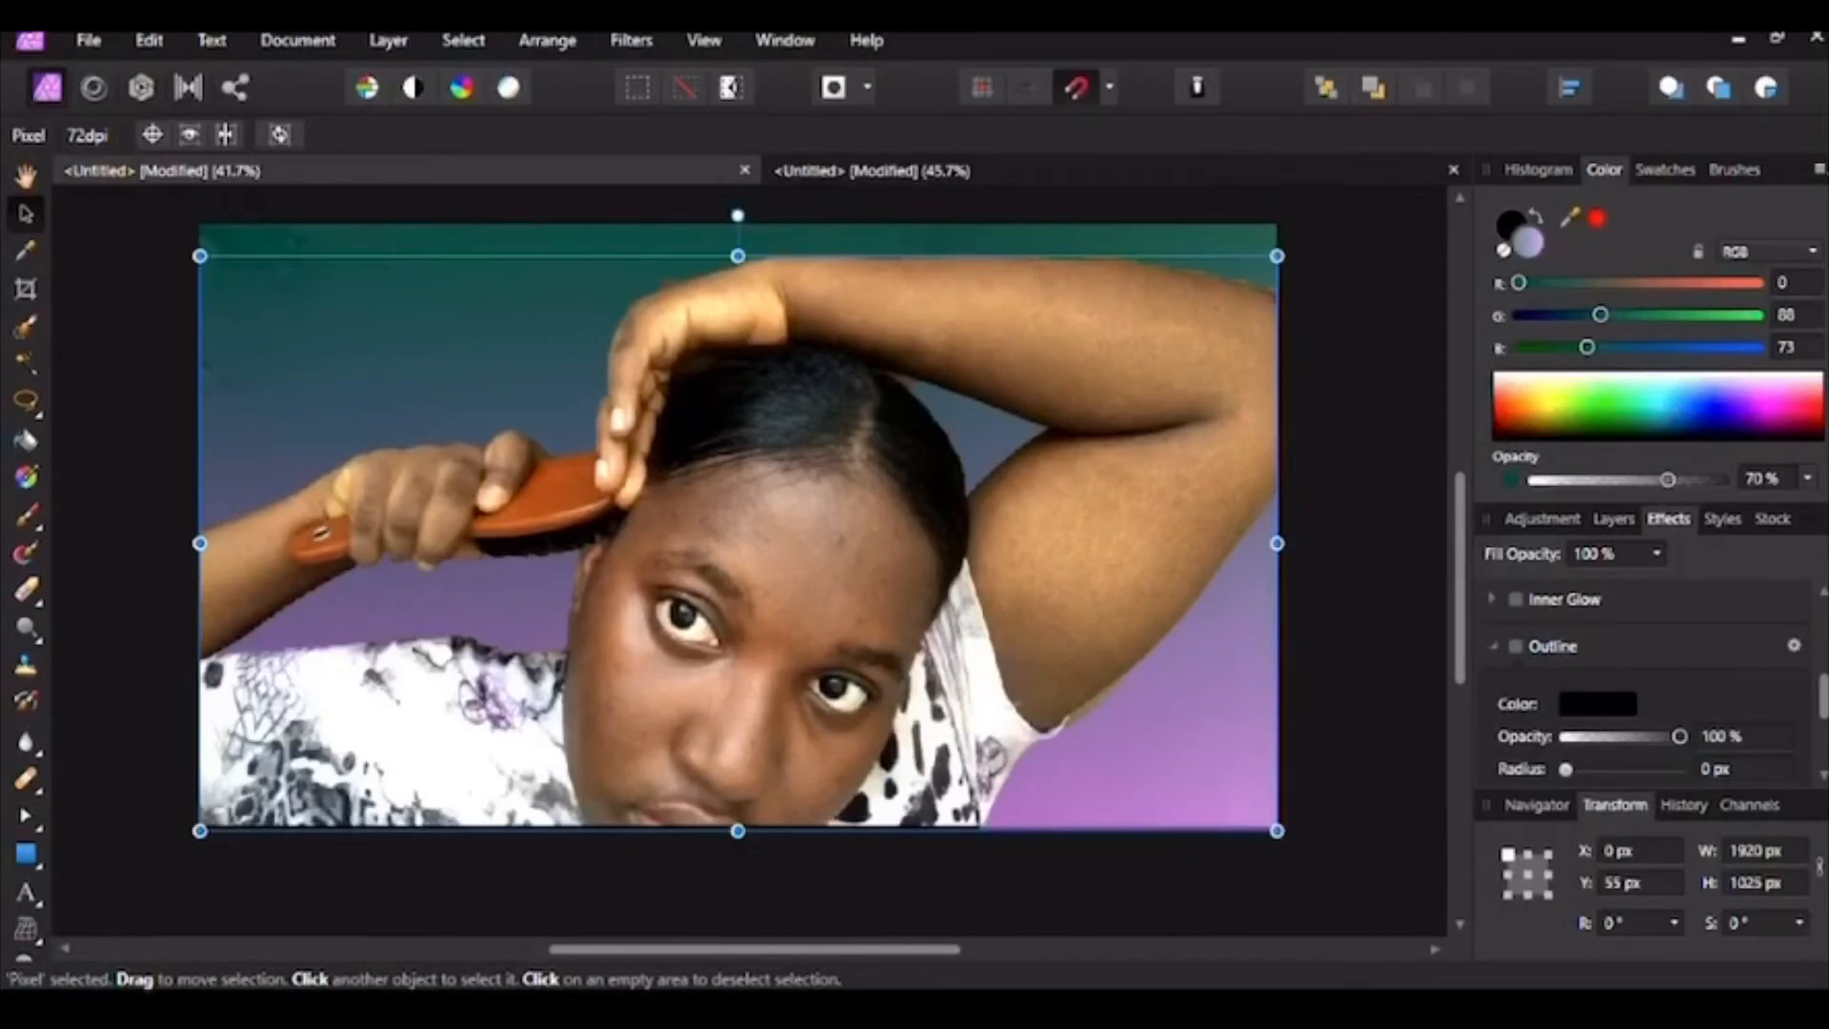
left_click(1597, 704)
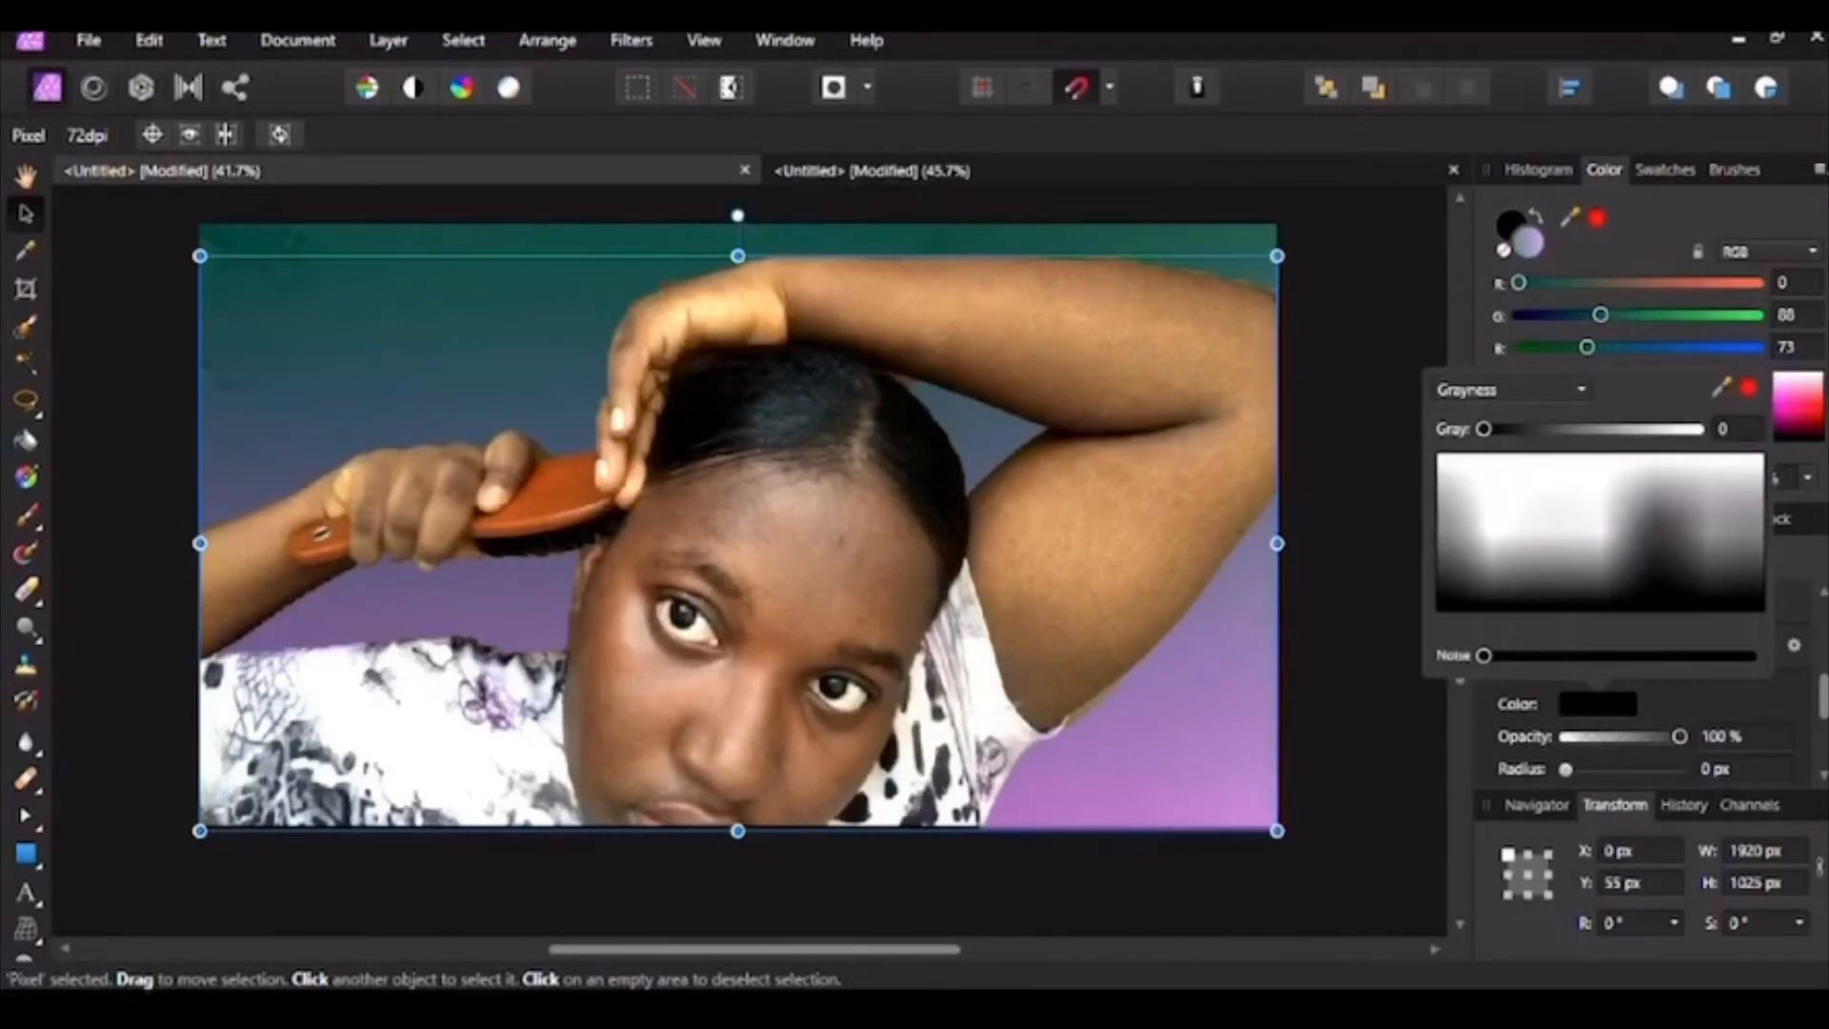
Step: Give the cut-out a near-white outline and widen its radius
left_click(1684, 430)
left_click_drag(1684, 430, 1679, 429)
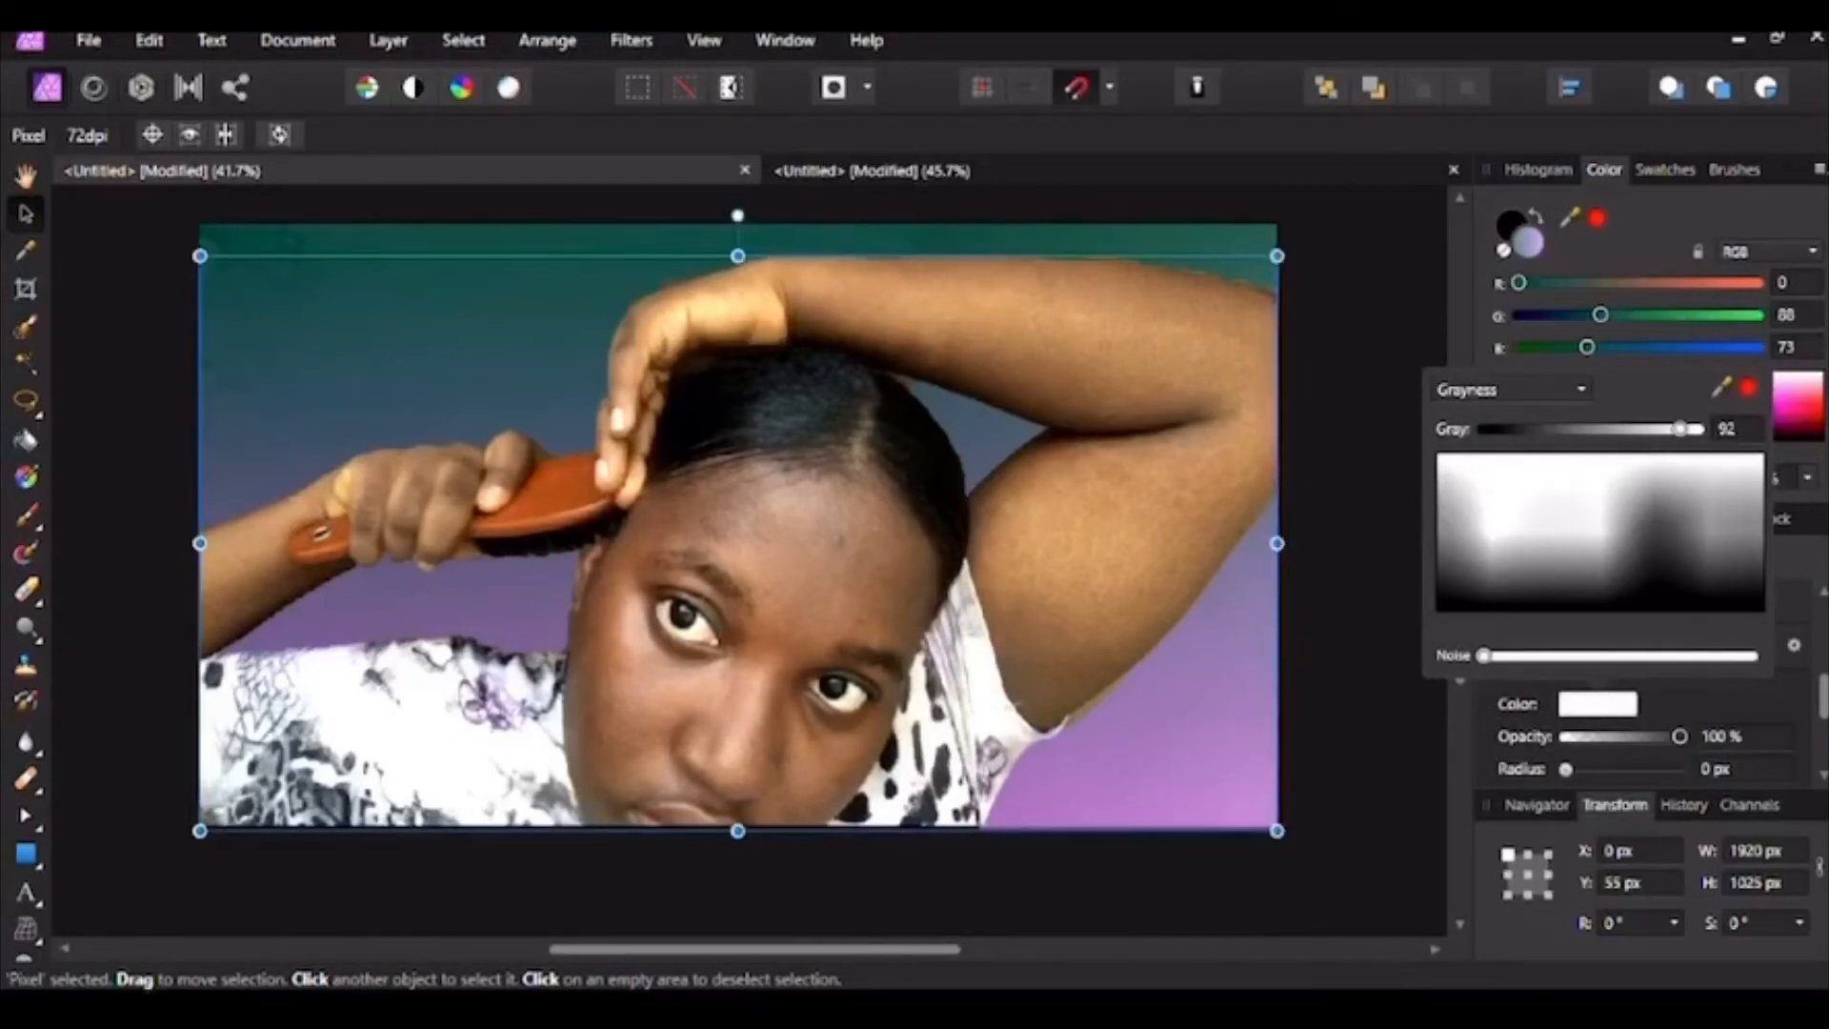
left_click(1565, 769)
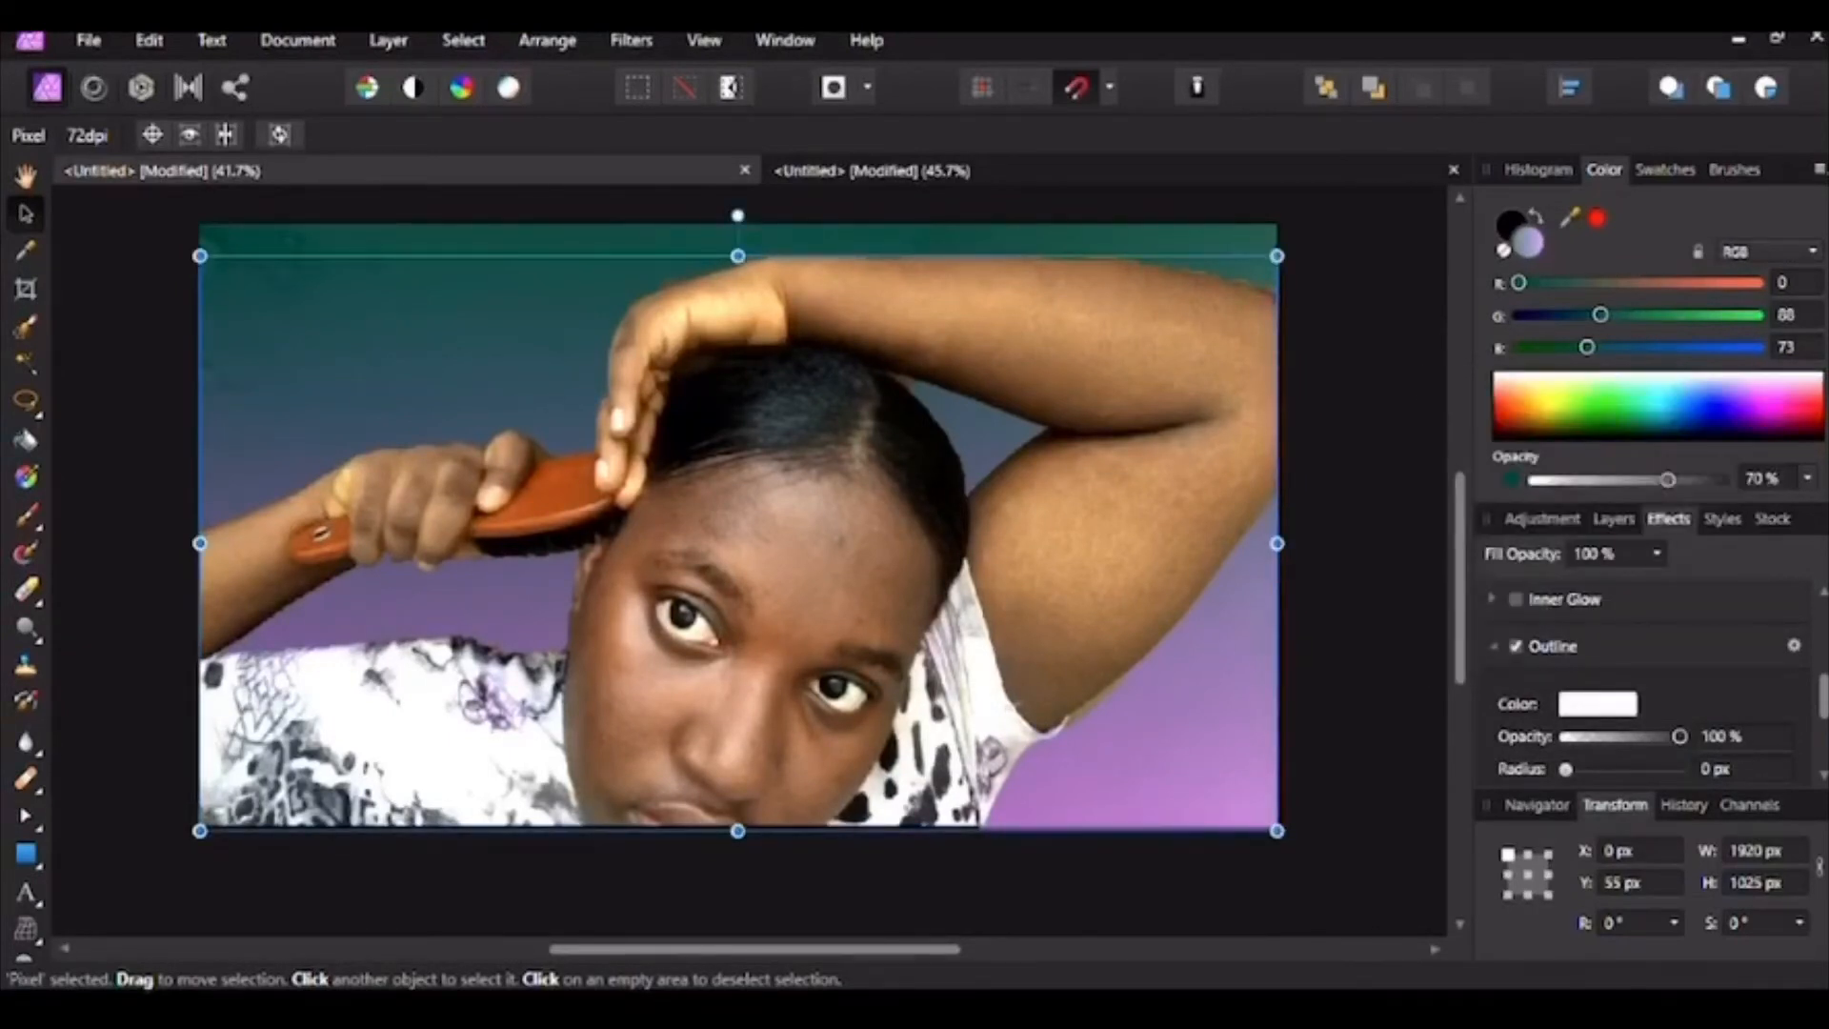
left_click_drag(1565, 769, 1623, 769)
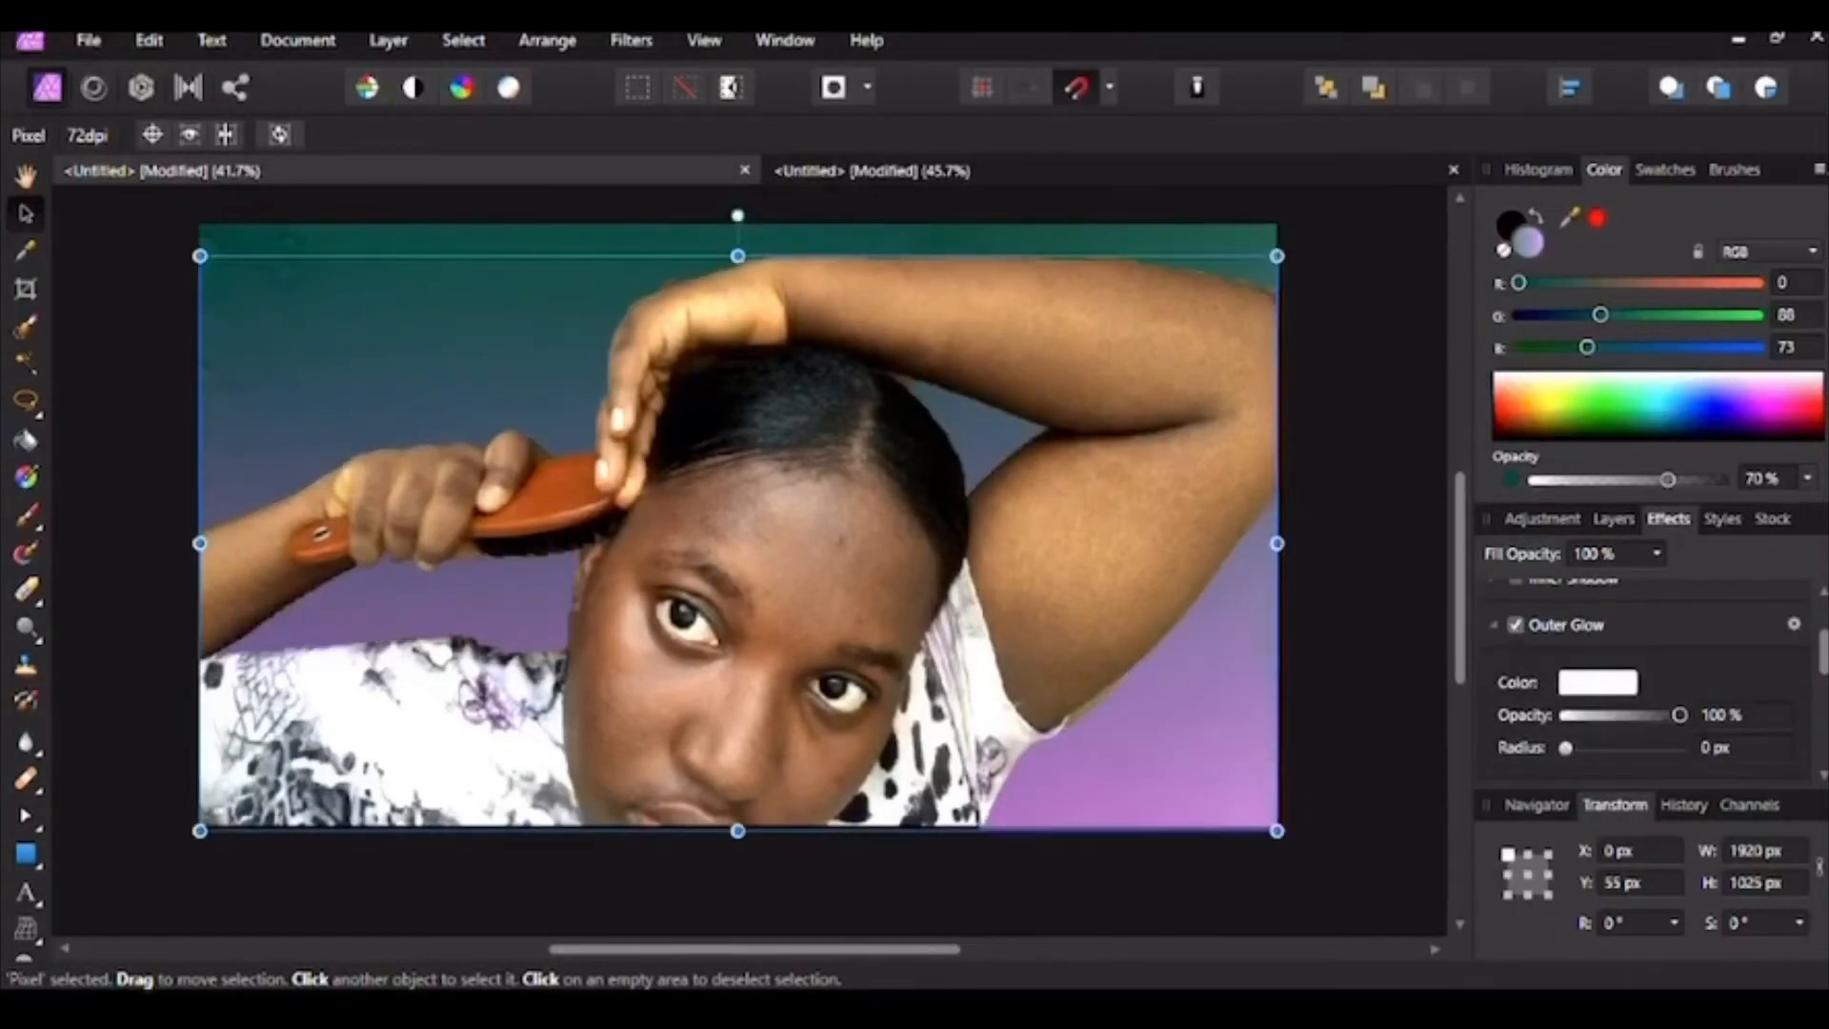
Step: Keep the outer glow white, enlarge its radius to 48.6 px, then deselect
left_click(1597, 682)
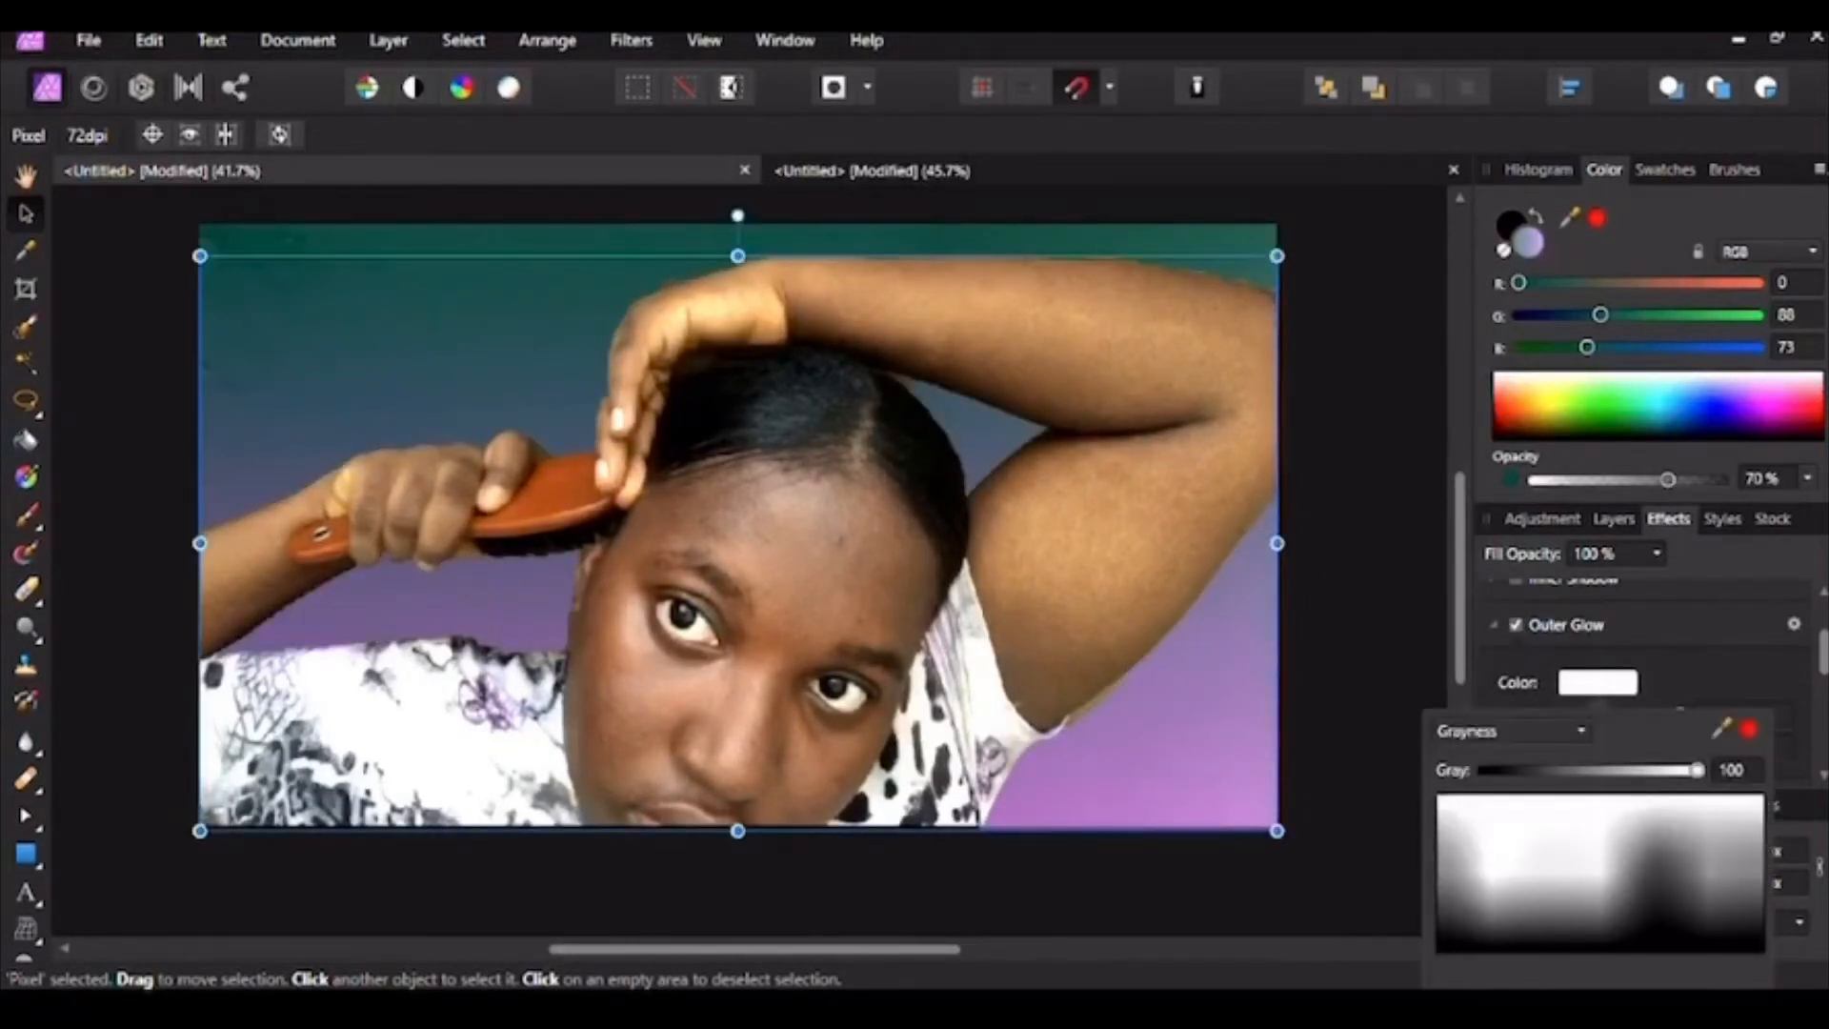
key("Escape")
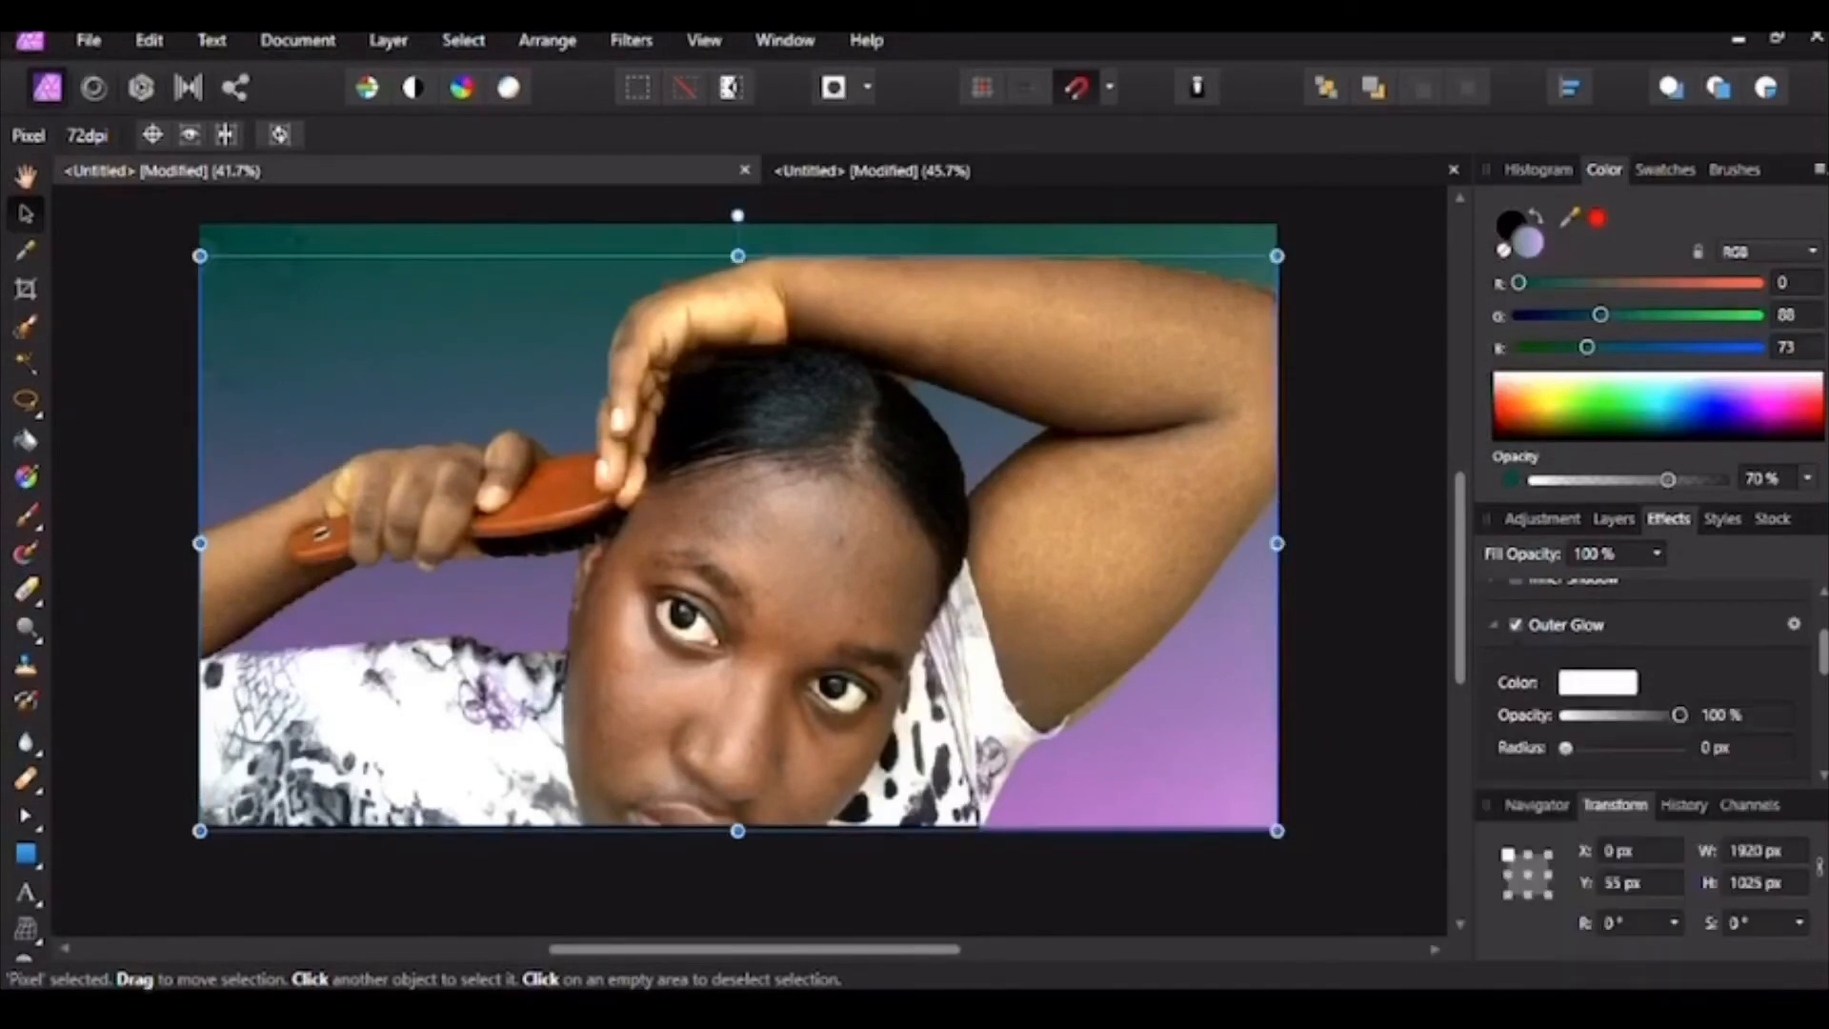
left_click(1597, 682)
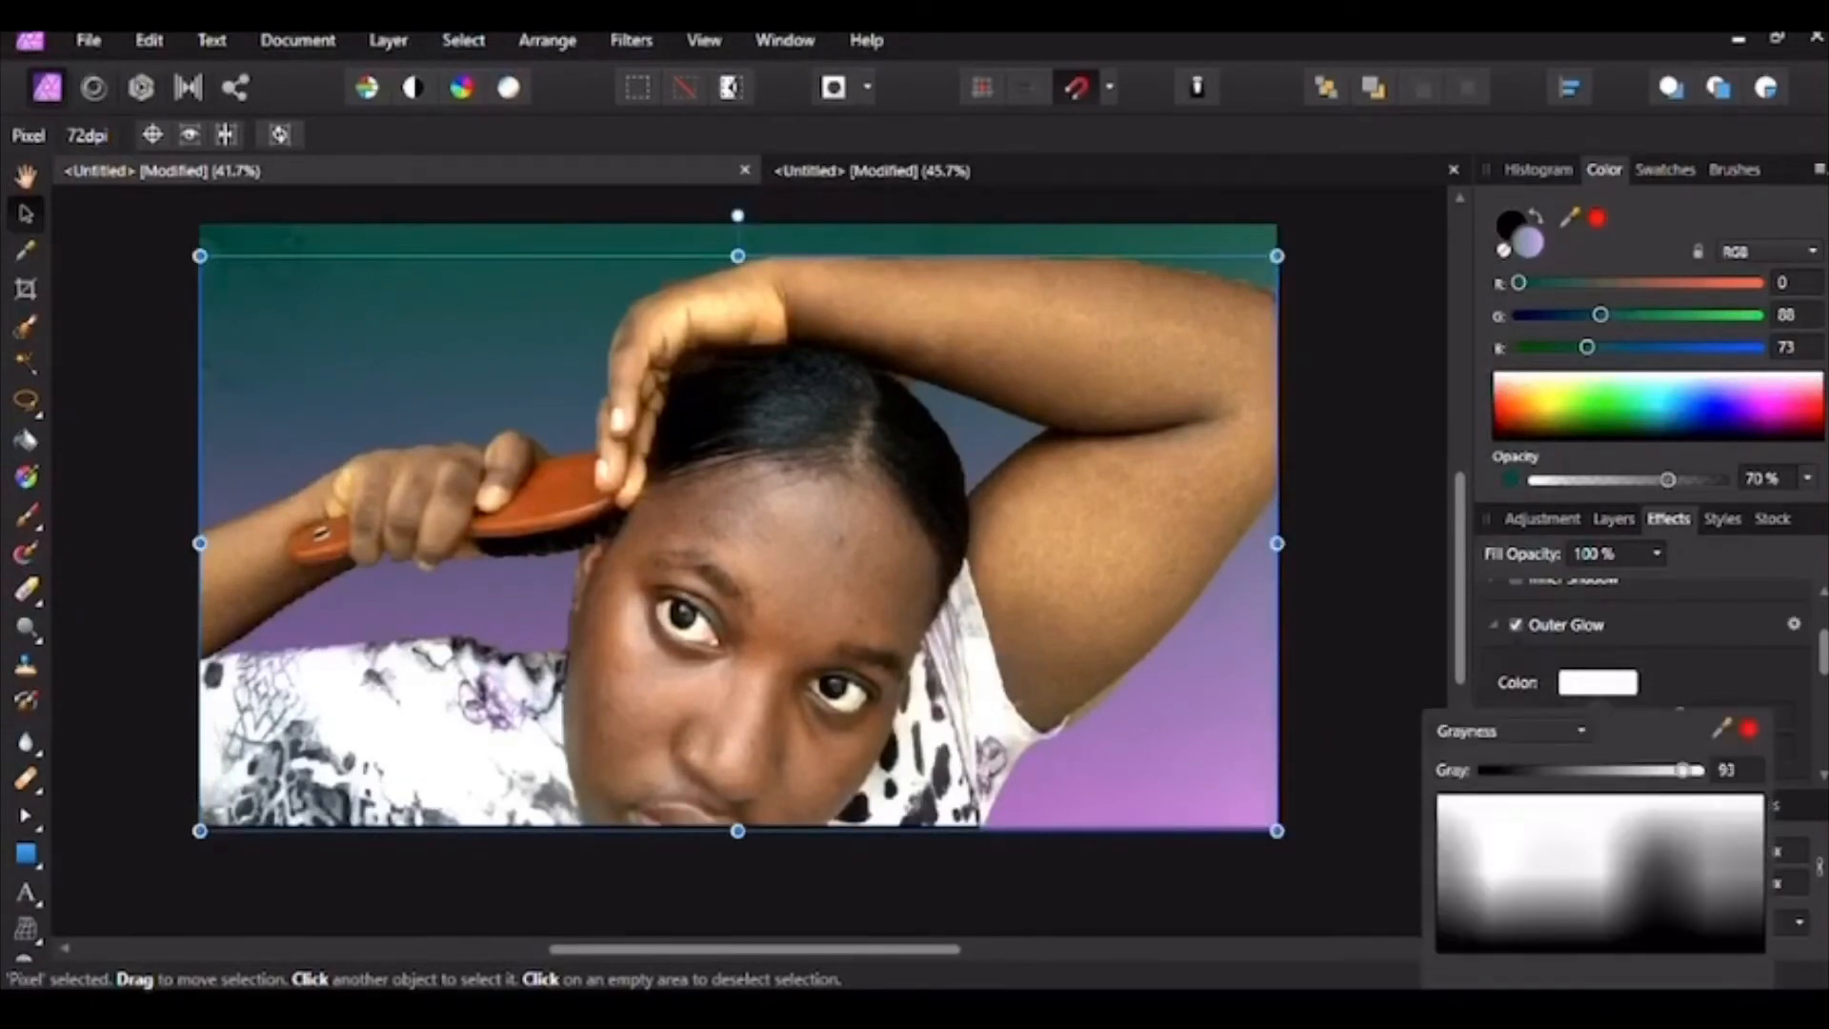
key("Escape")
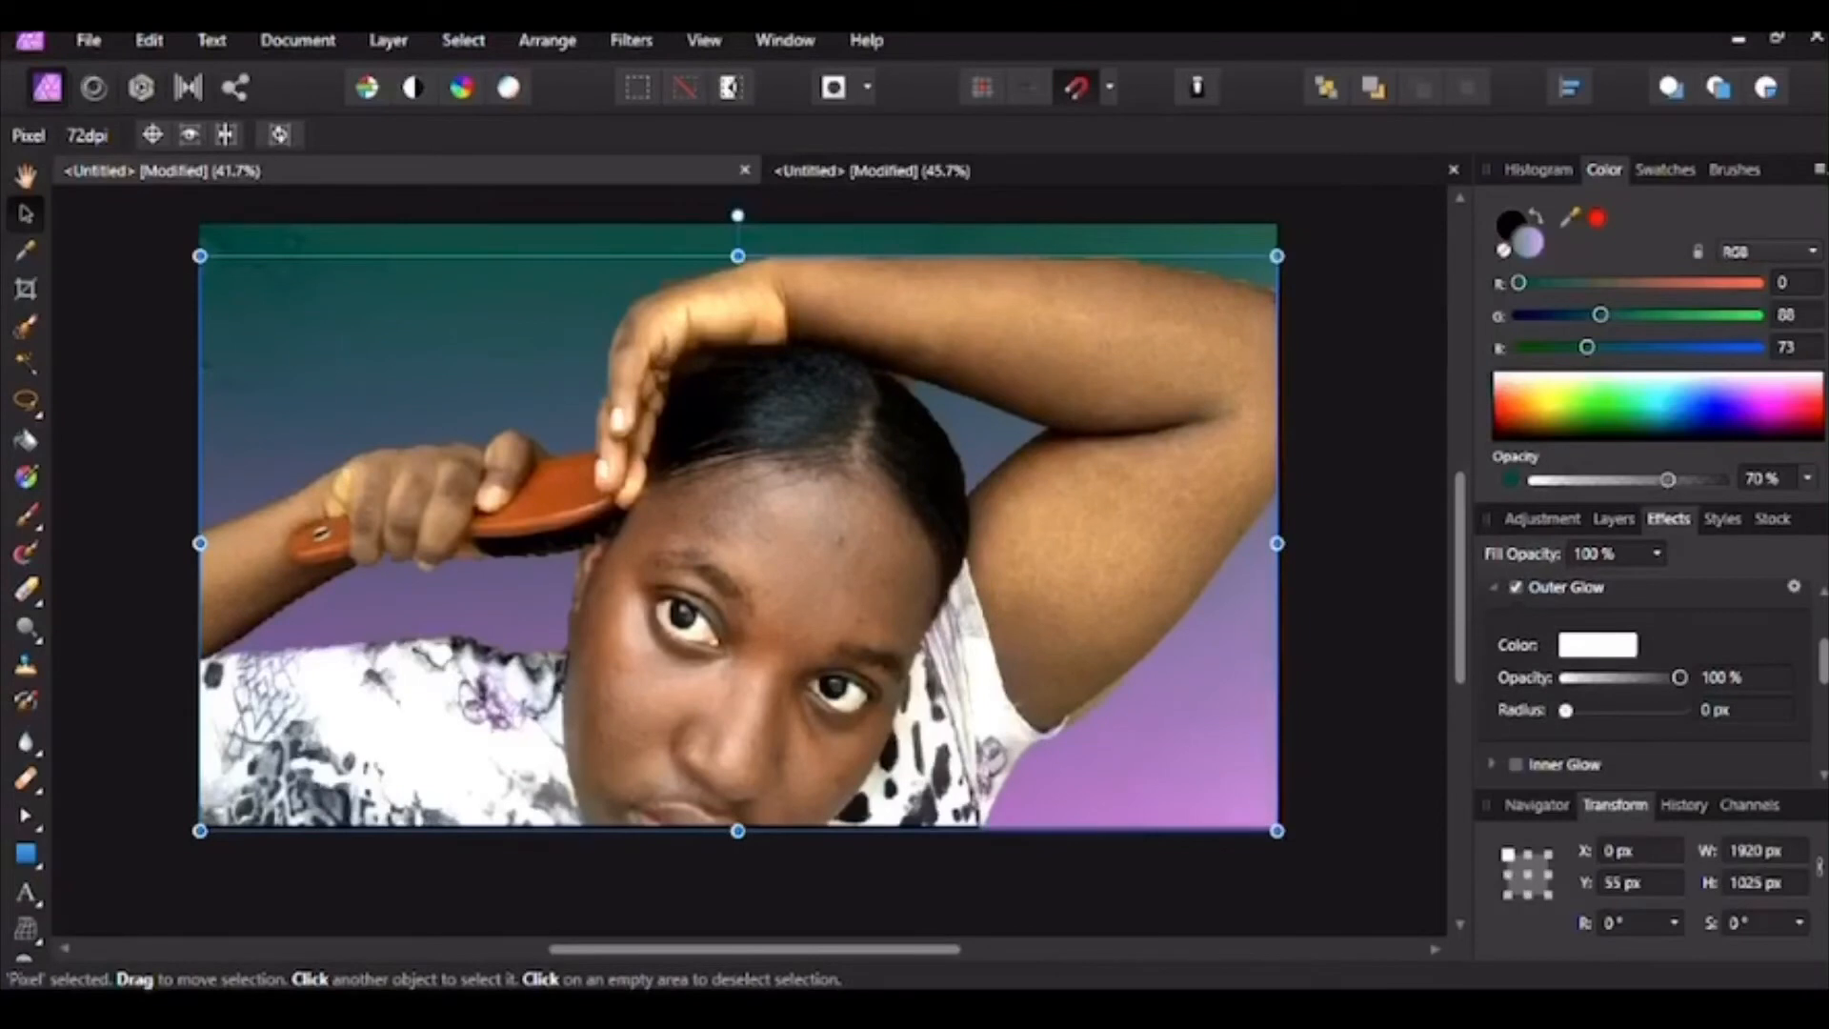
left_click_drag(1565, 710, 1664, 710)
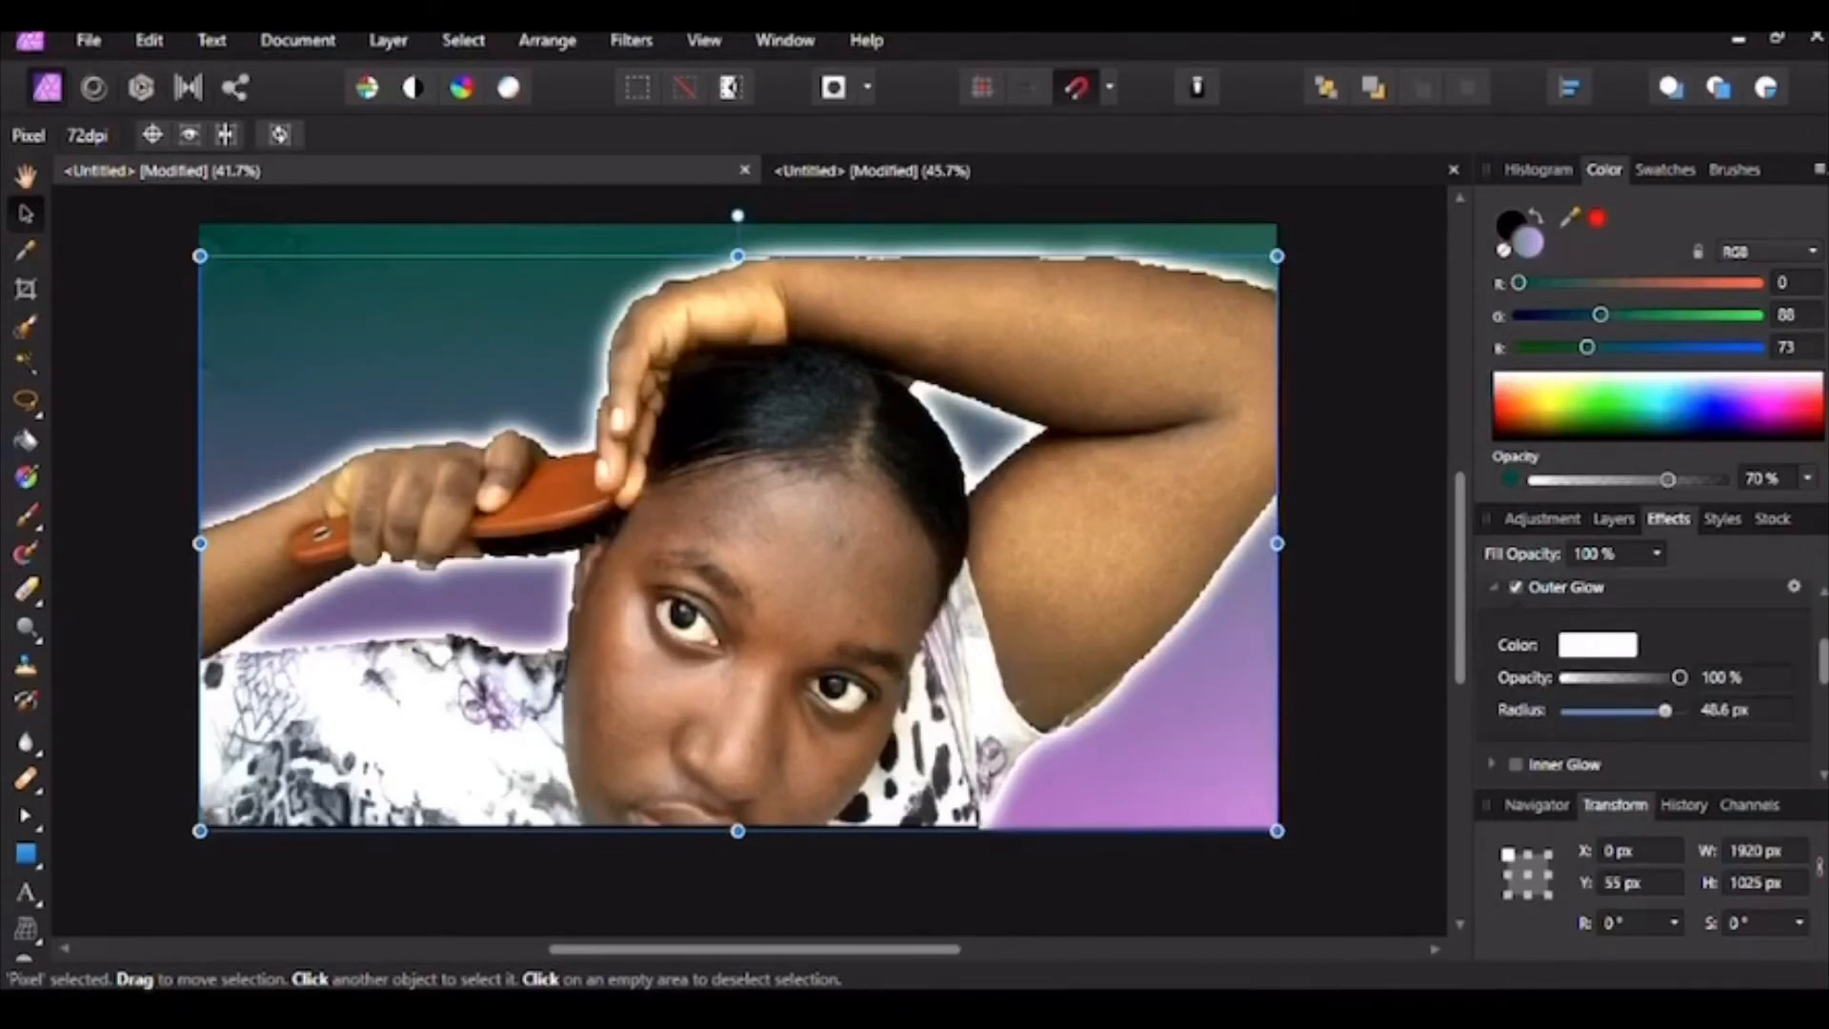
key("ctrl+d")
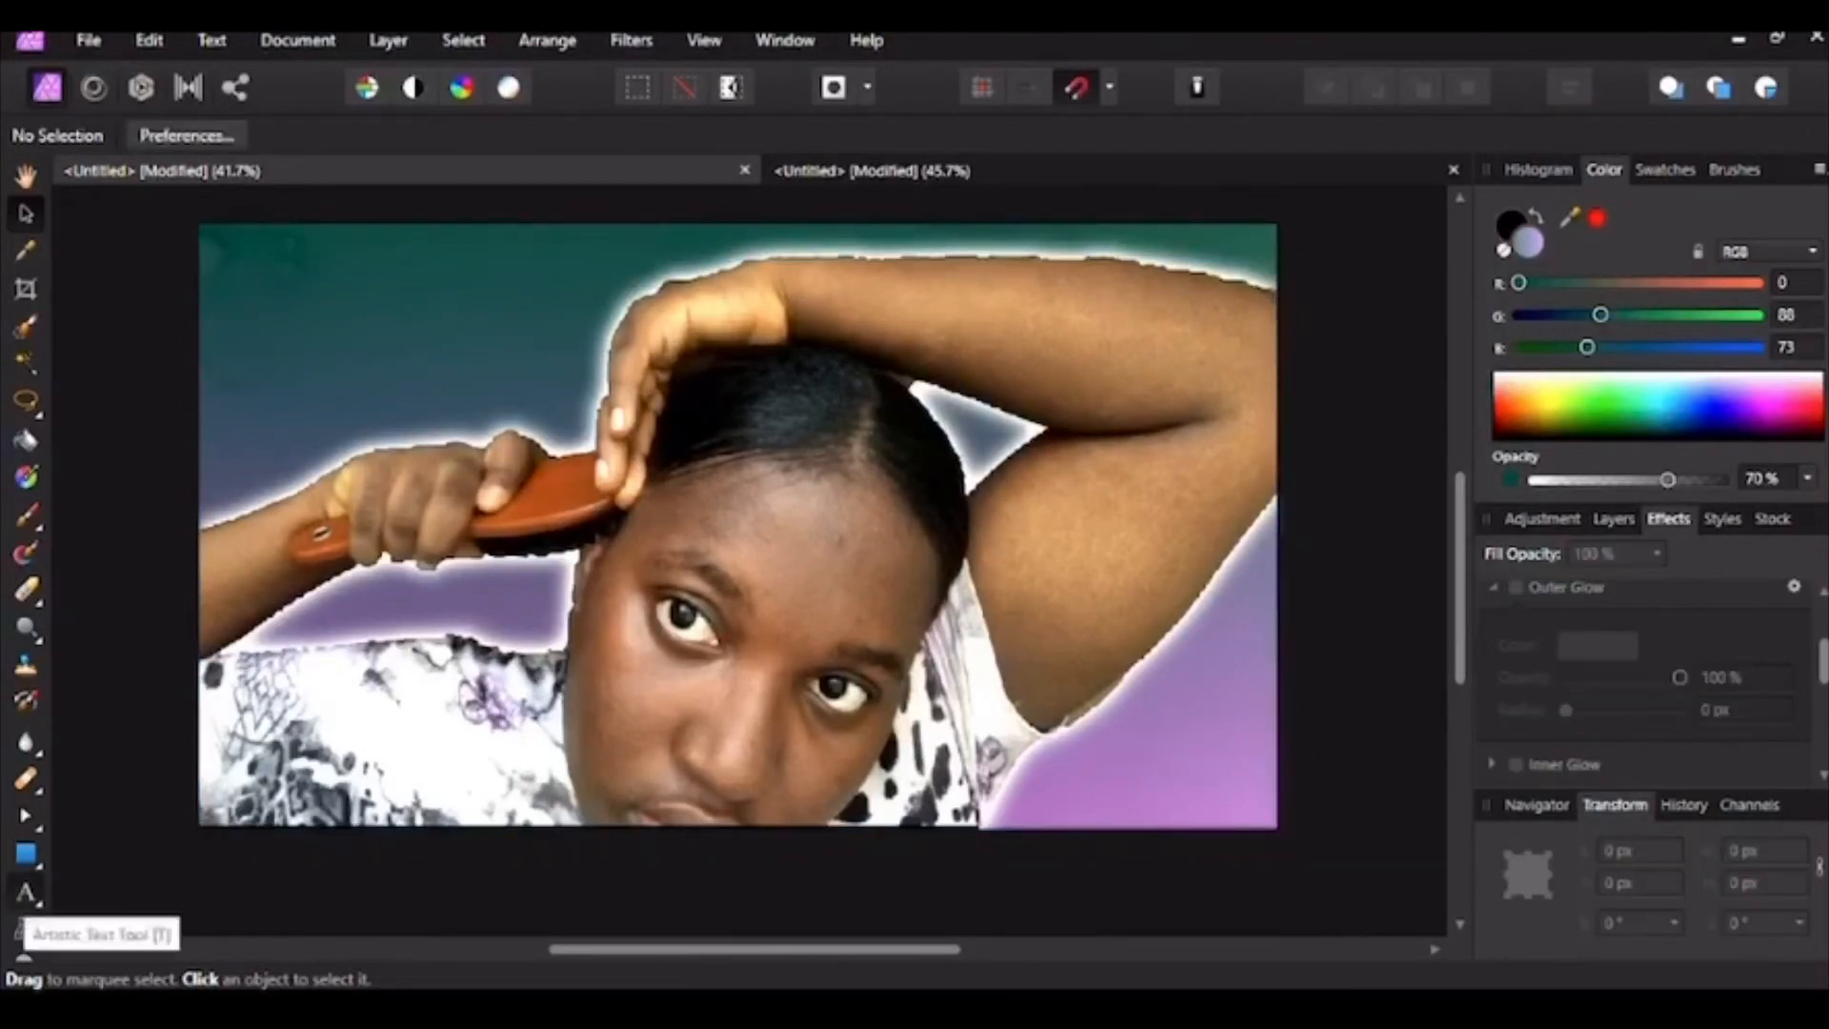
Step: Add the black title 'how to create a thumbnail' at the image's top-left
left_click(26, 893)
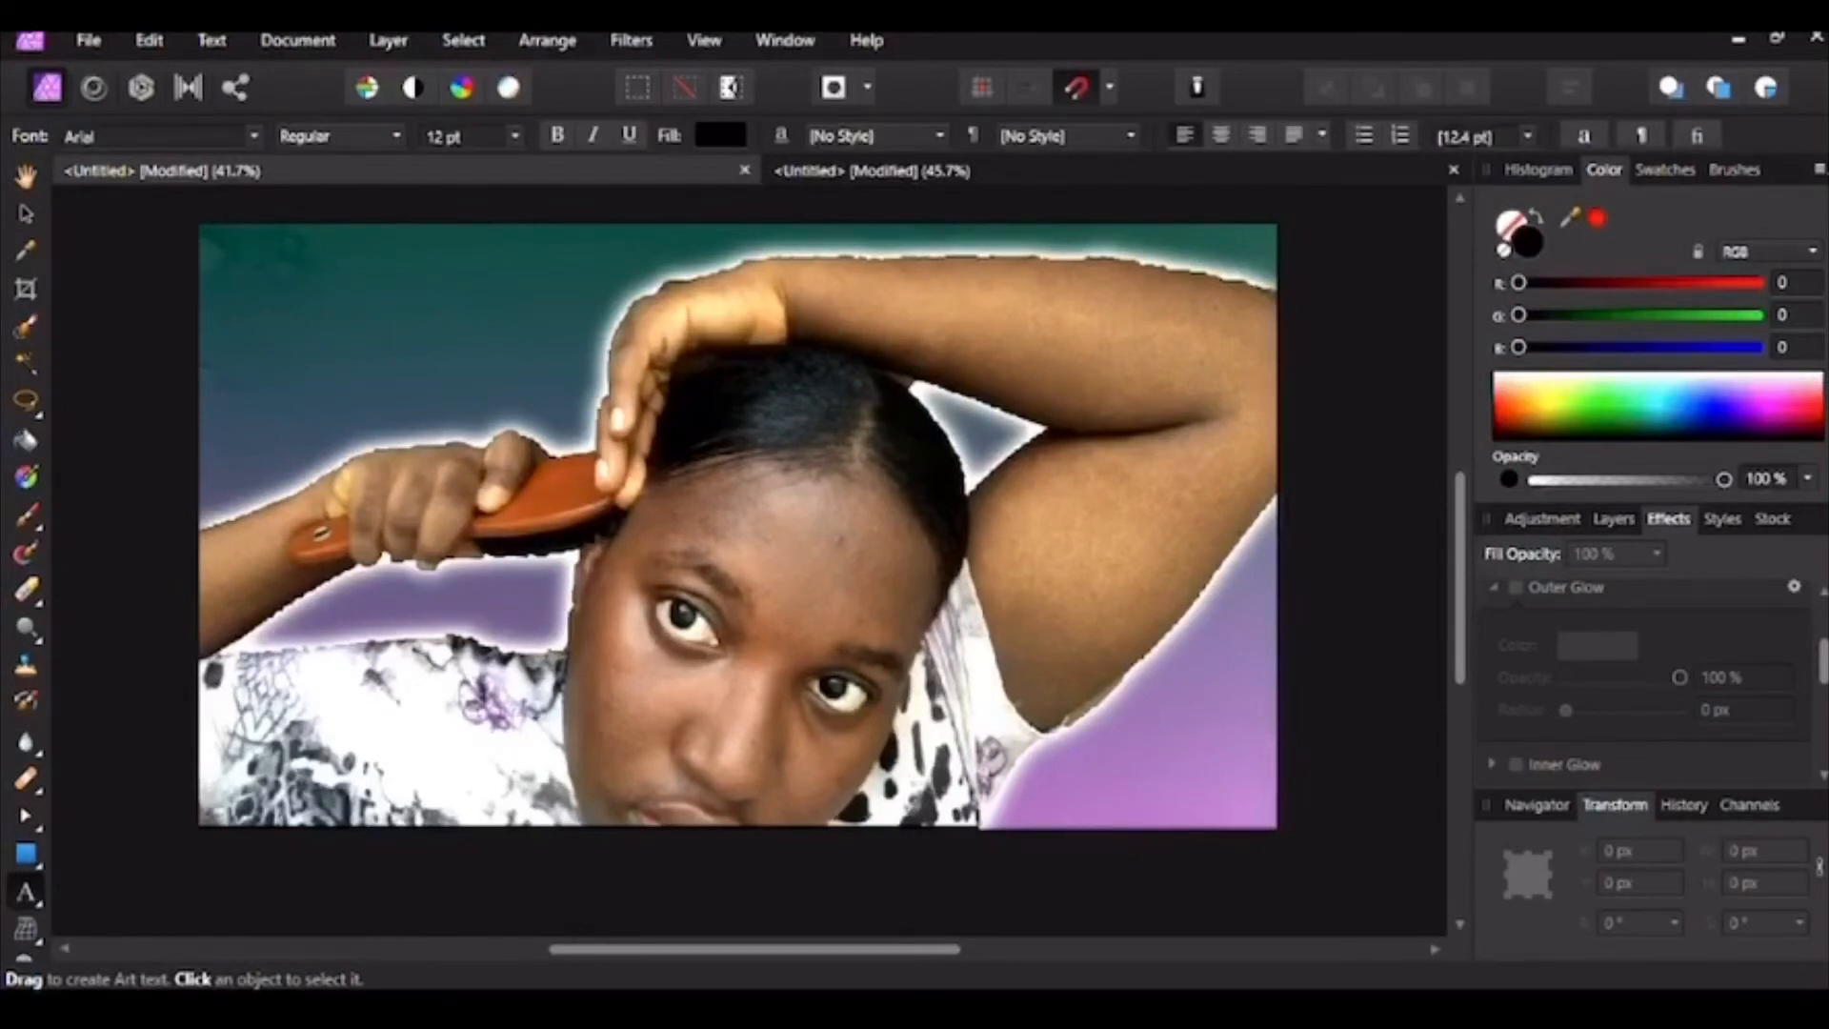
left_click(348, 255)
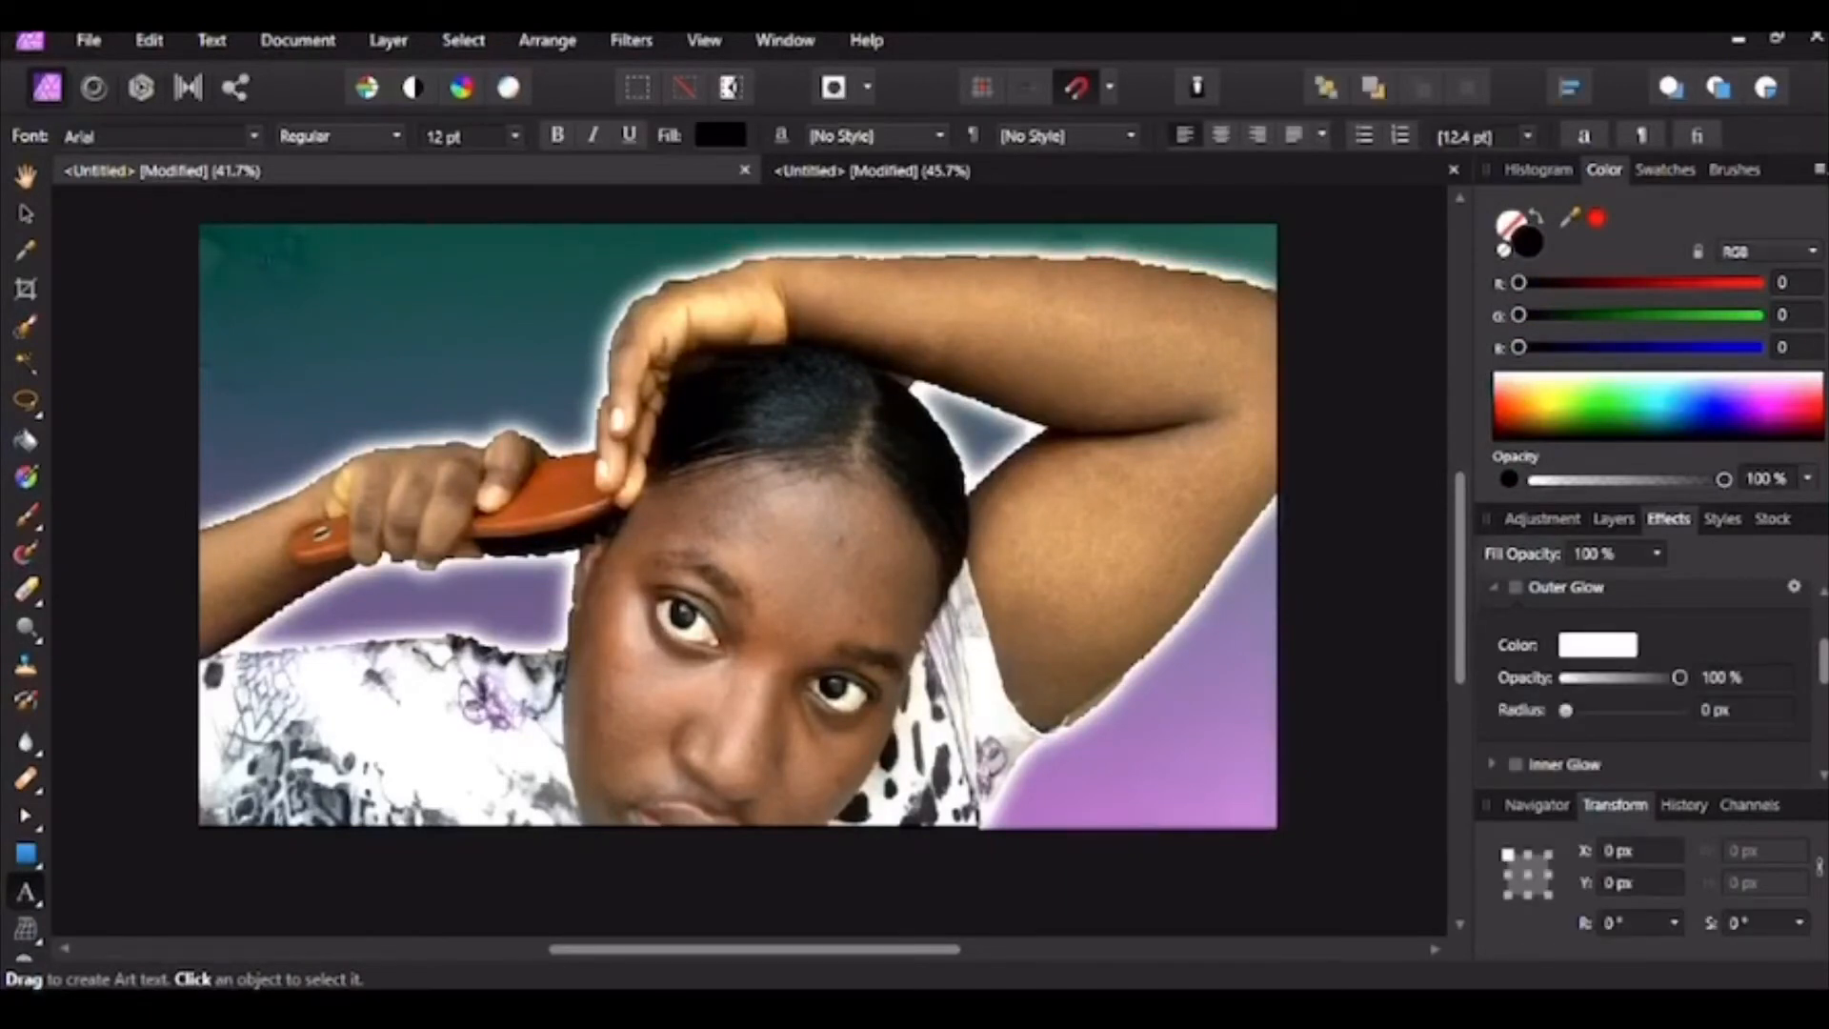
left_click_drag(255, 297, 524, 345)
type("ho")
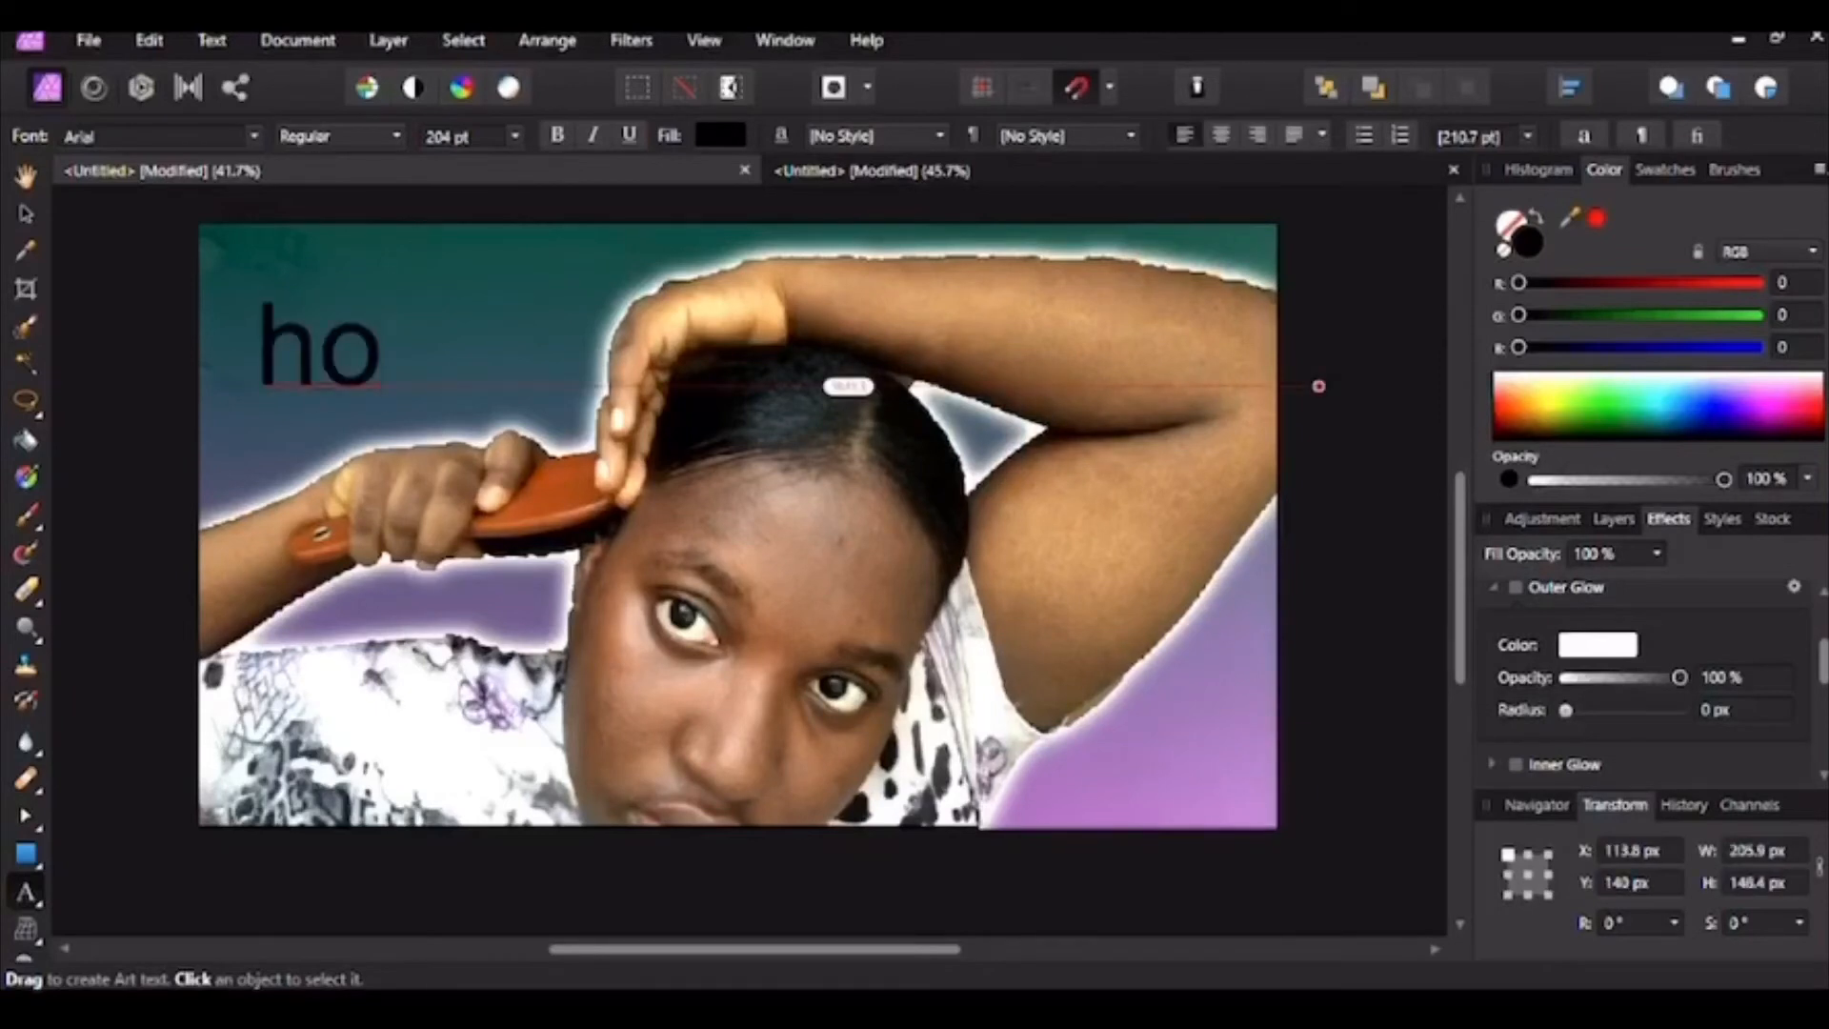
type("w")
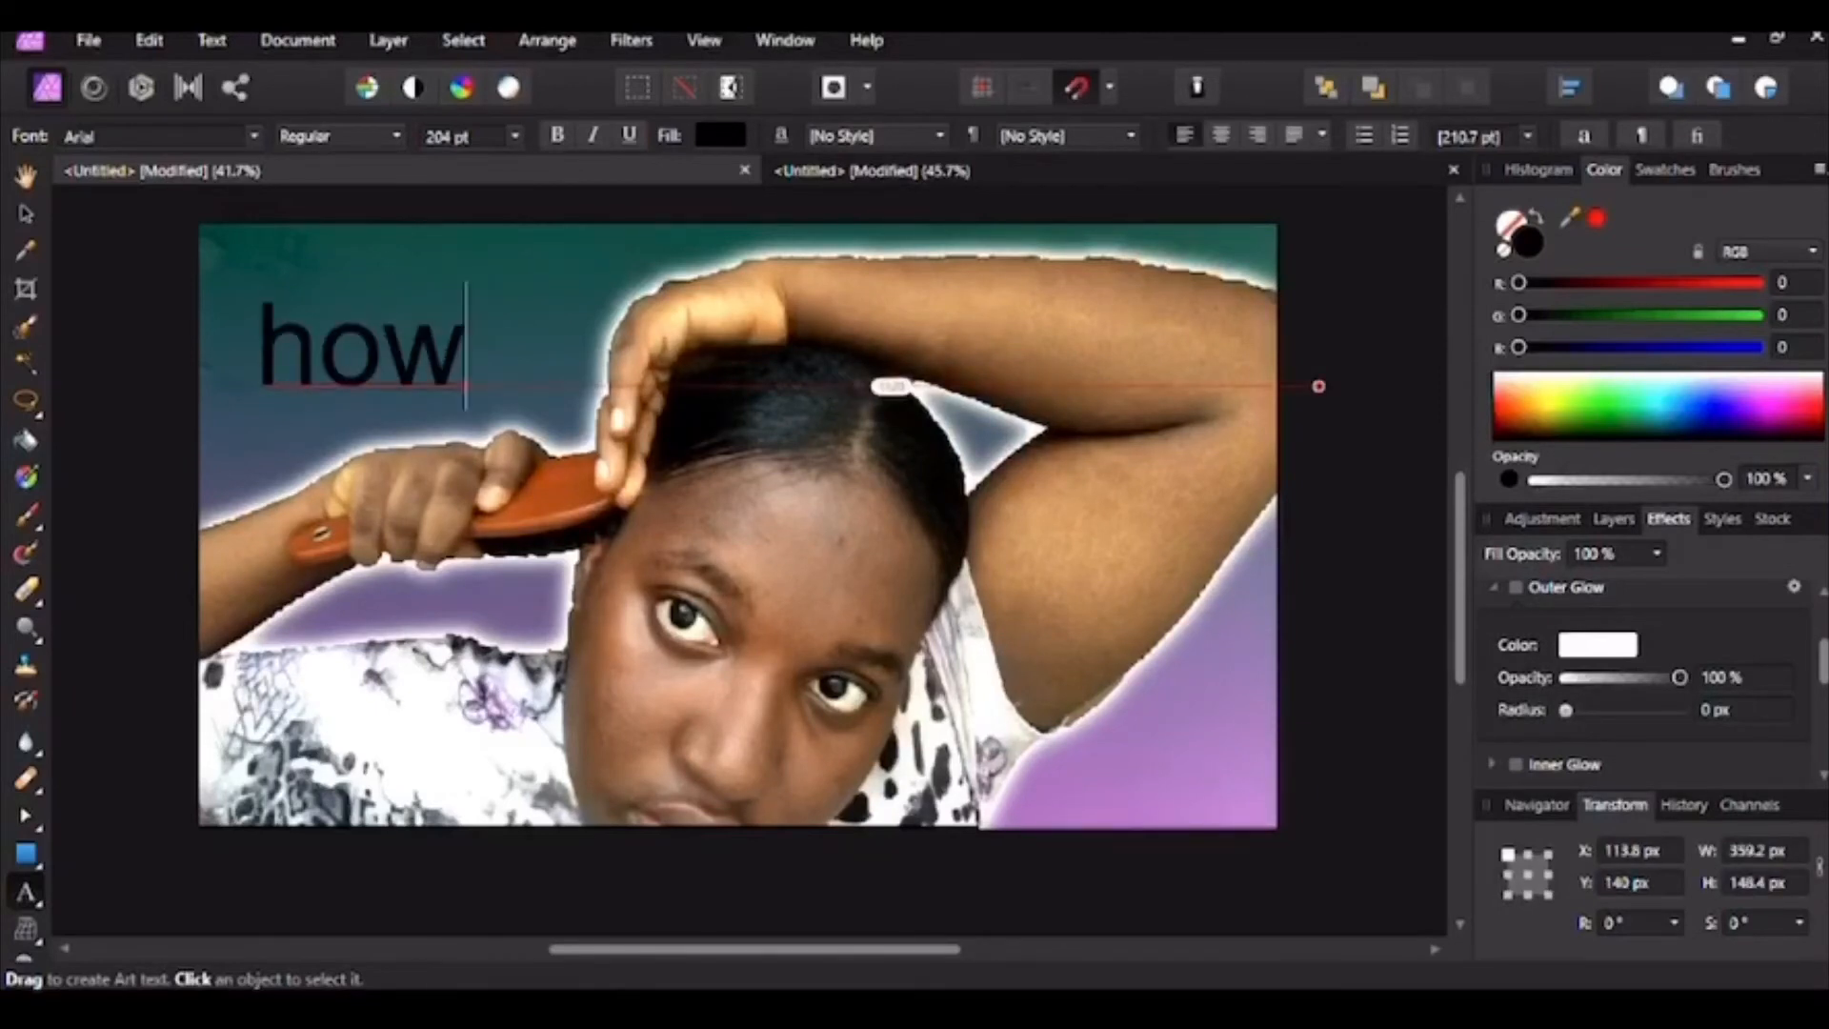
type(" to")
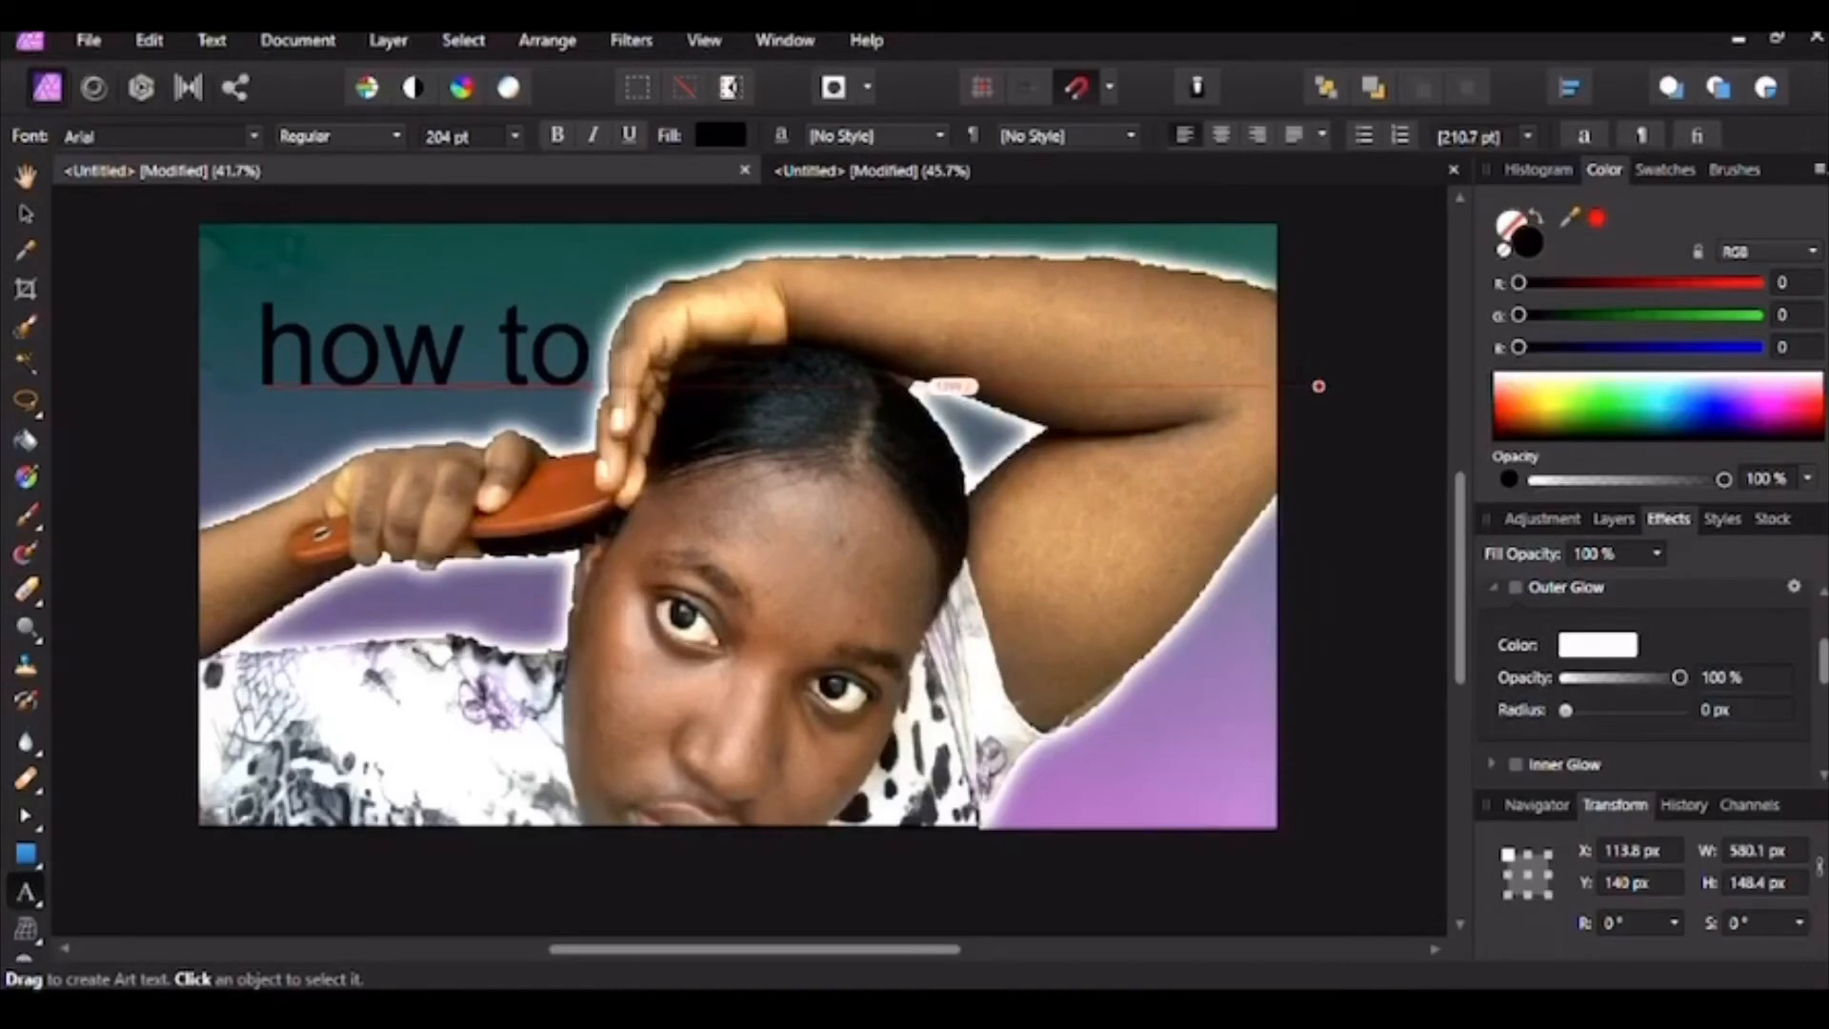
type(" cr")
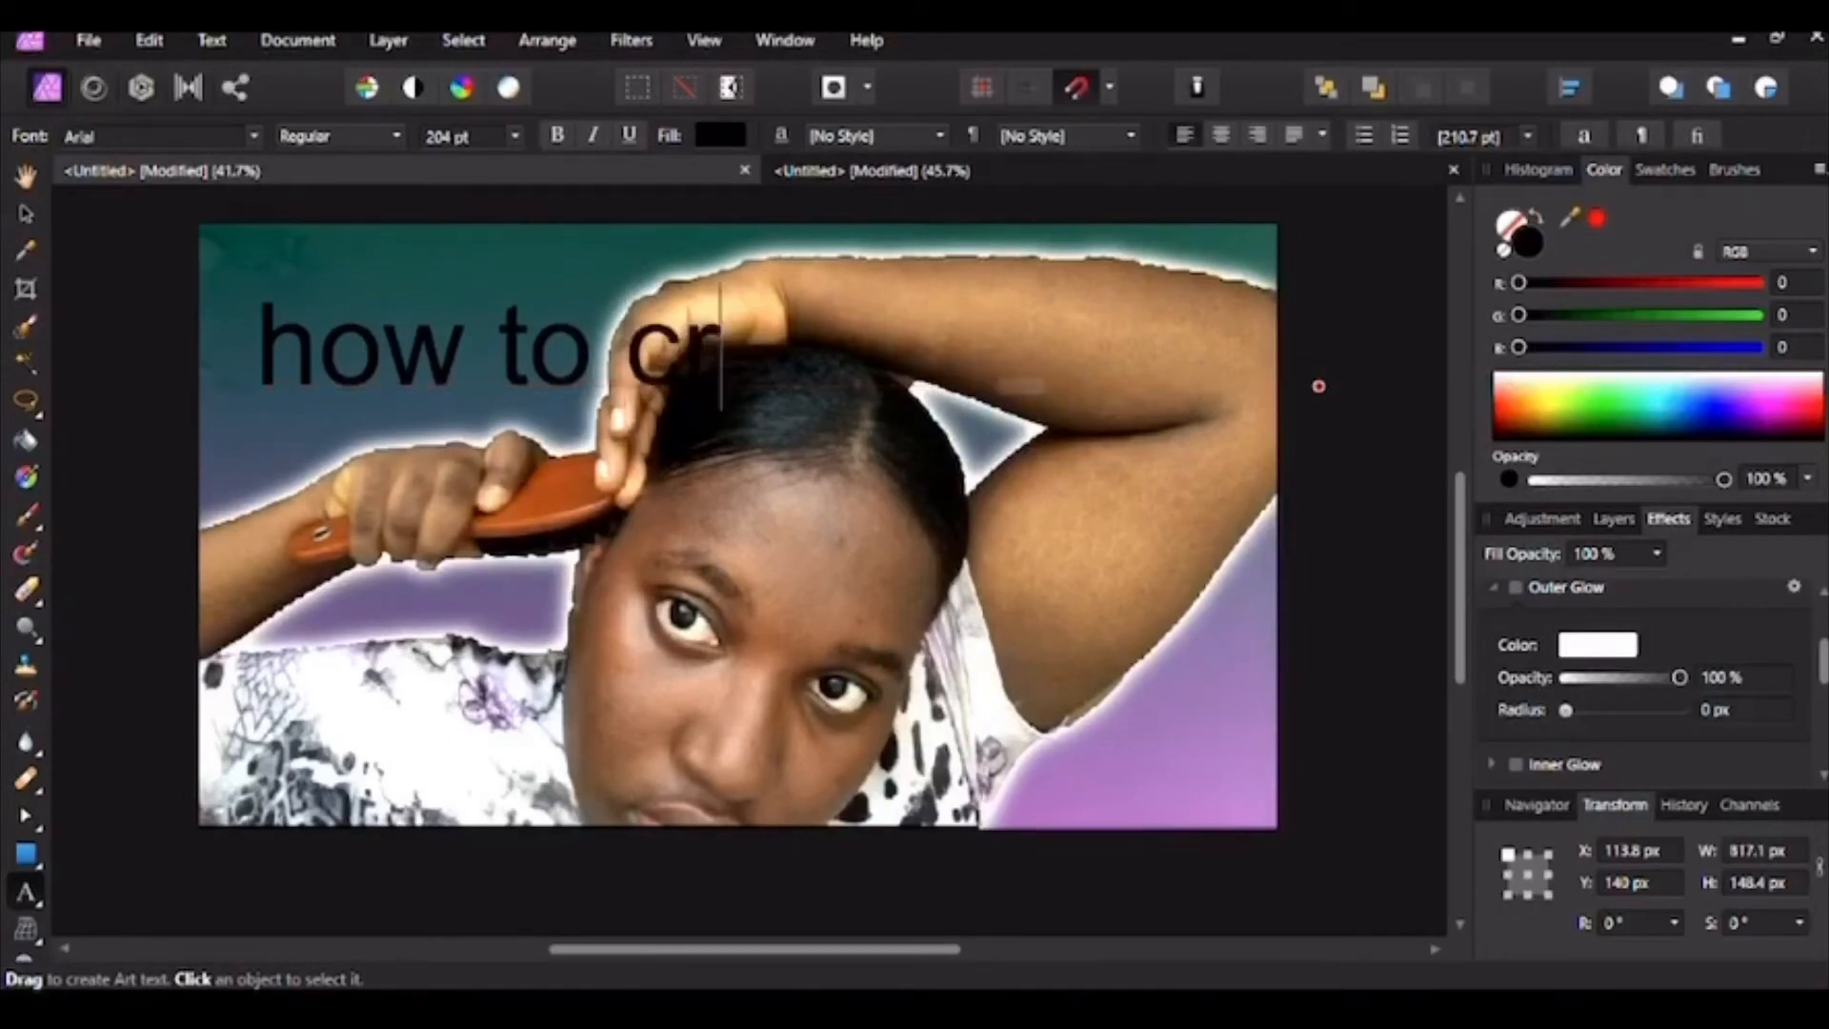
type("eate")
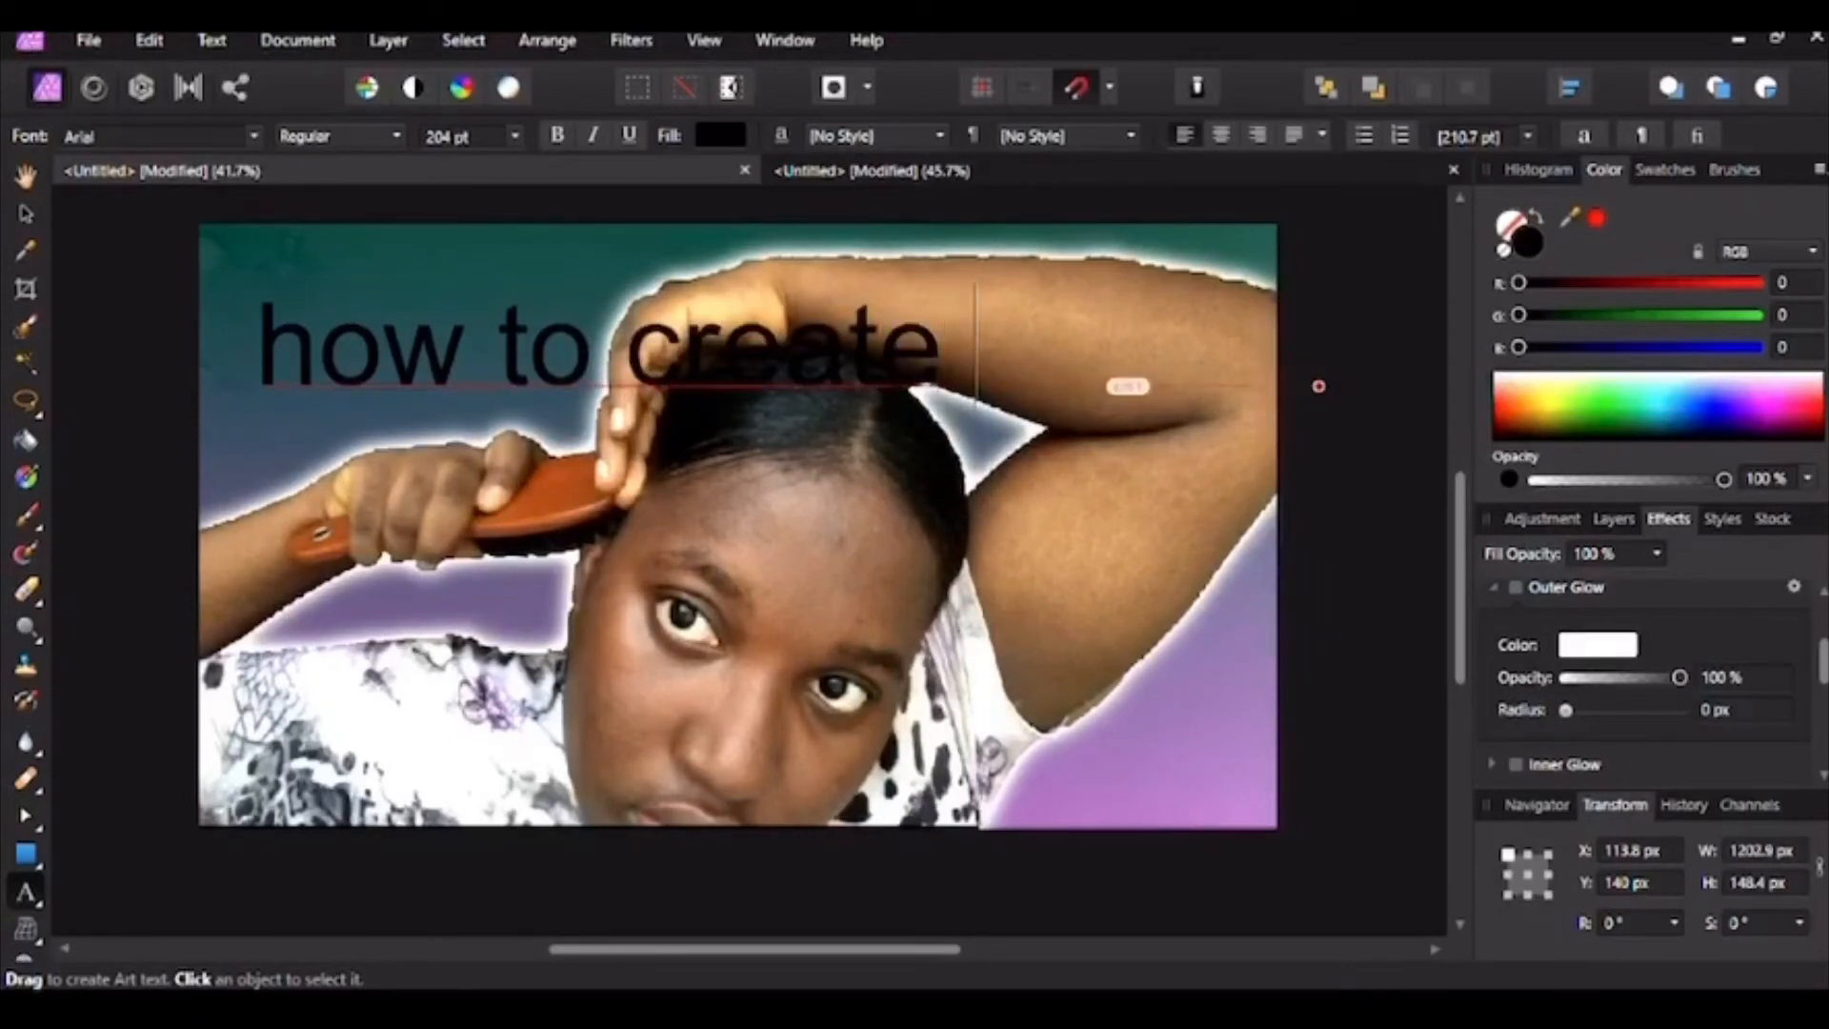
type(" a th")
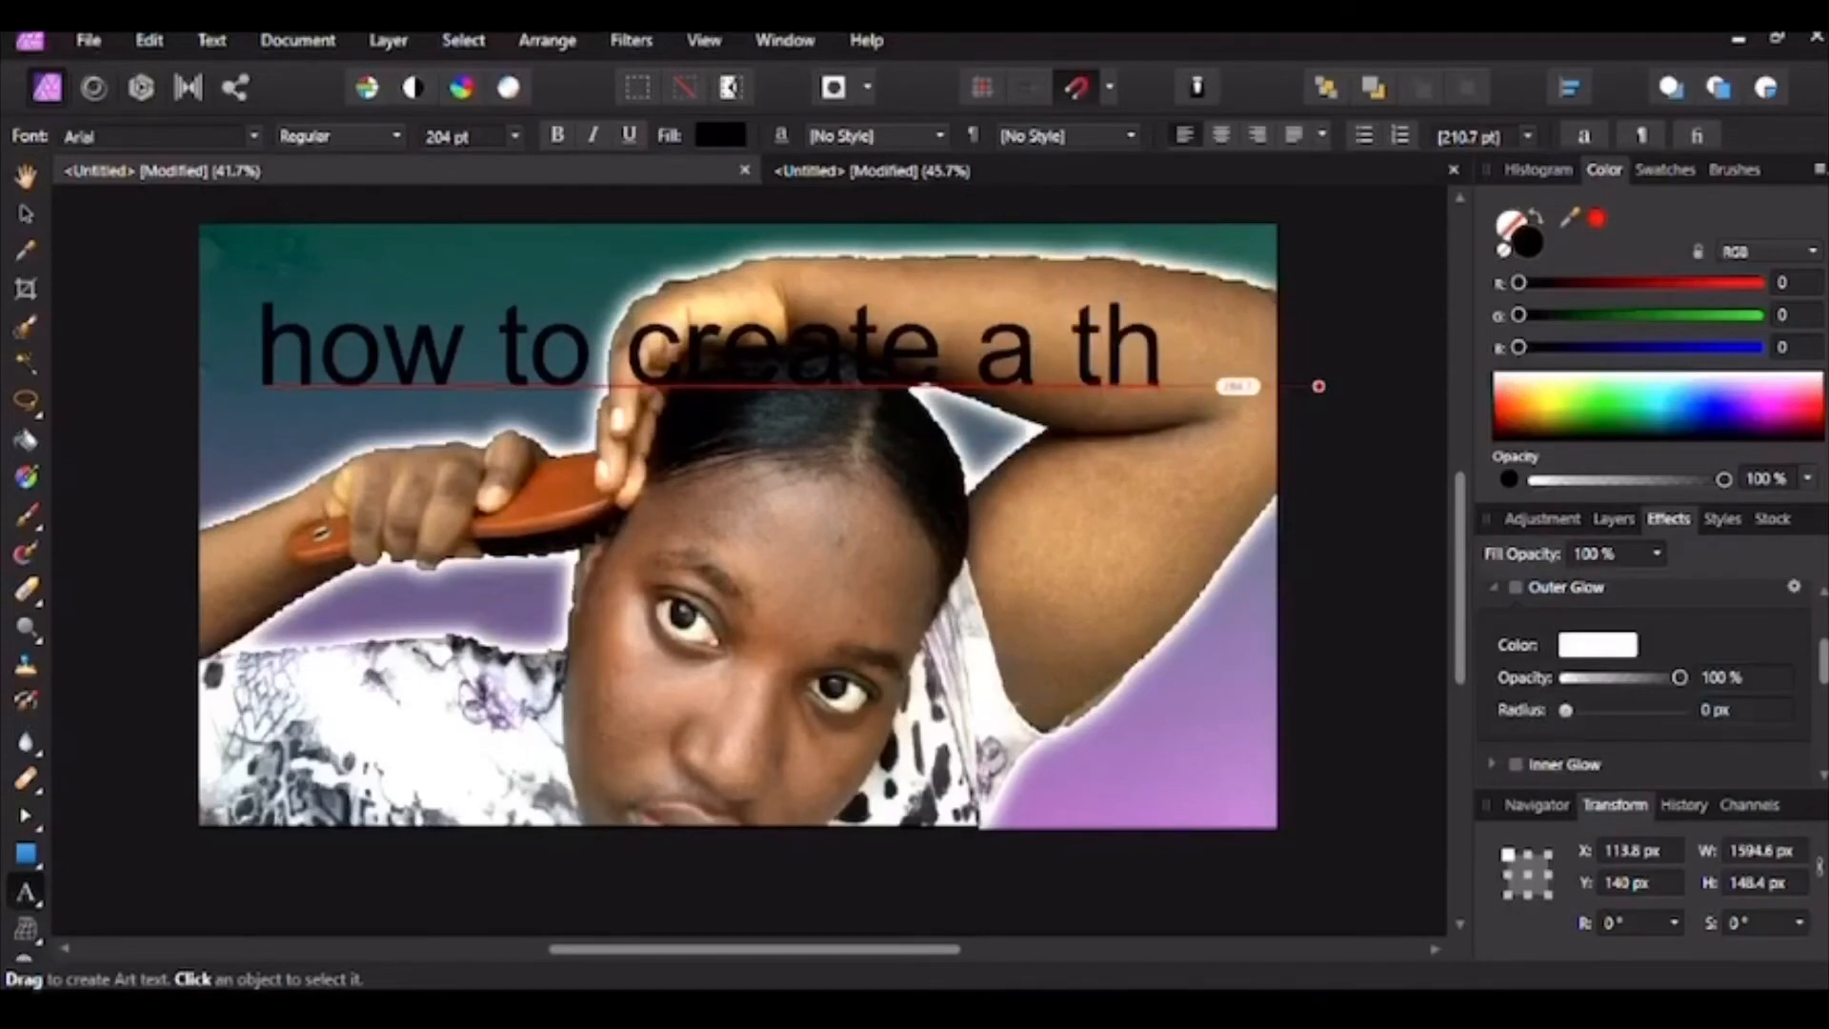
type("umbna")
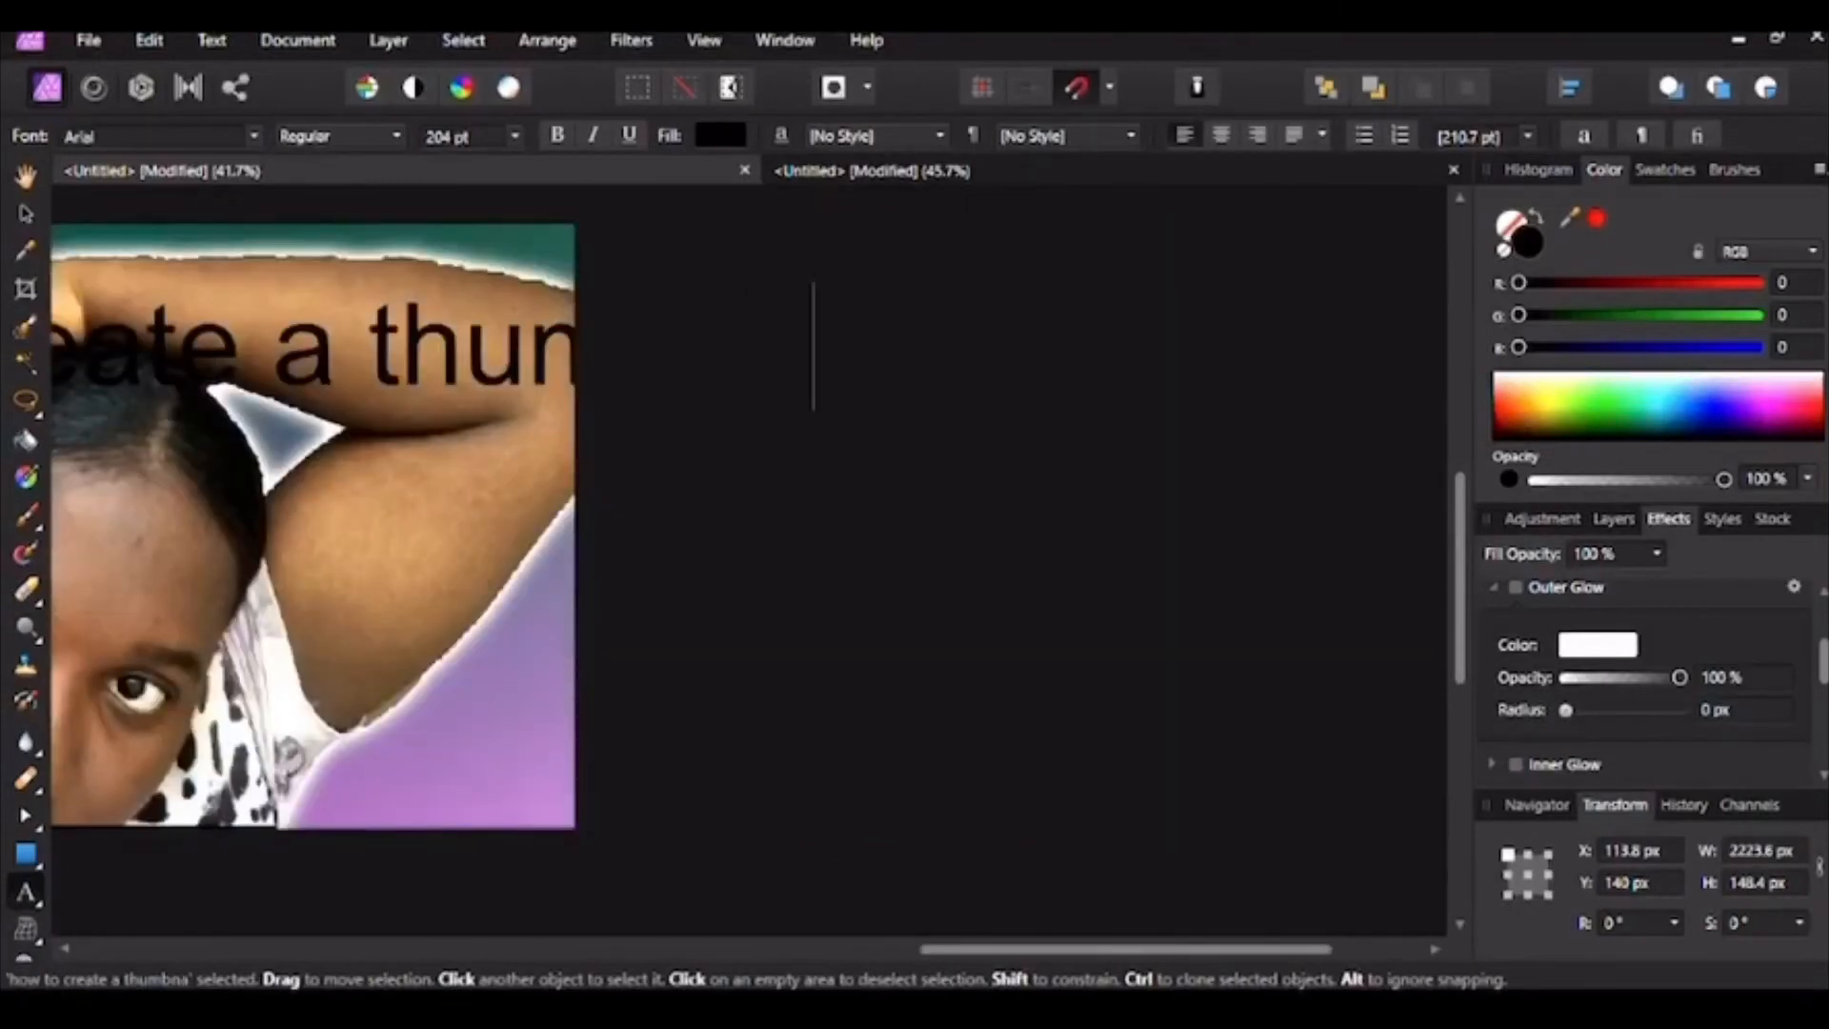
type("il")
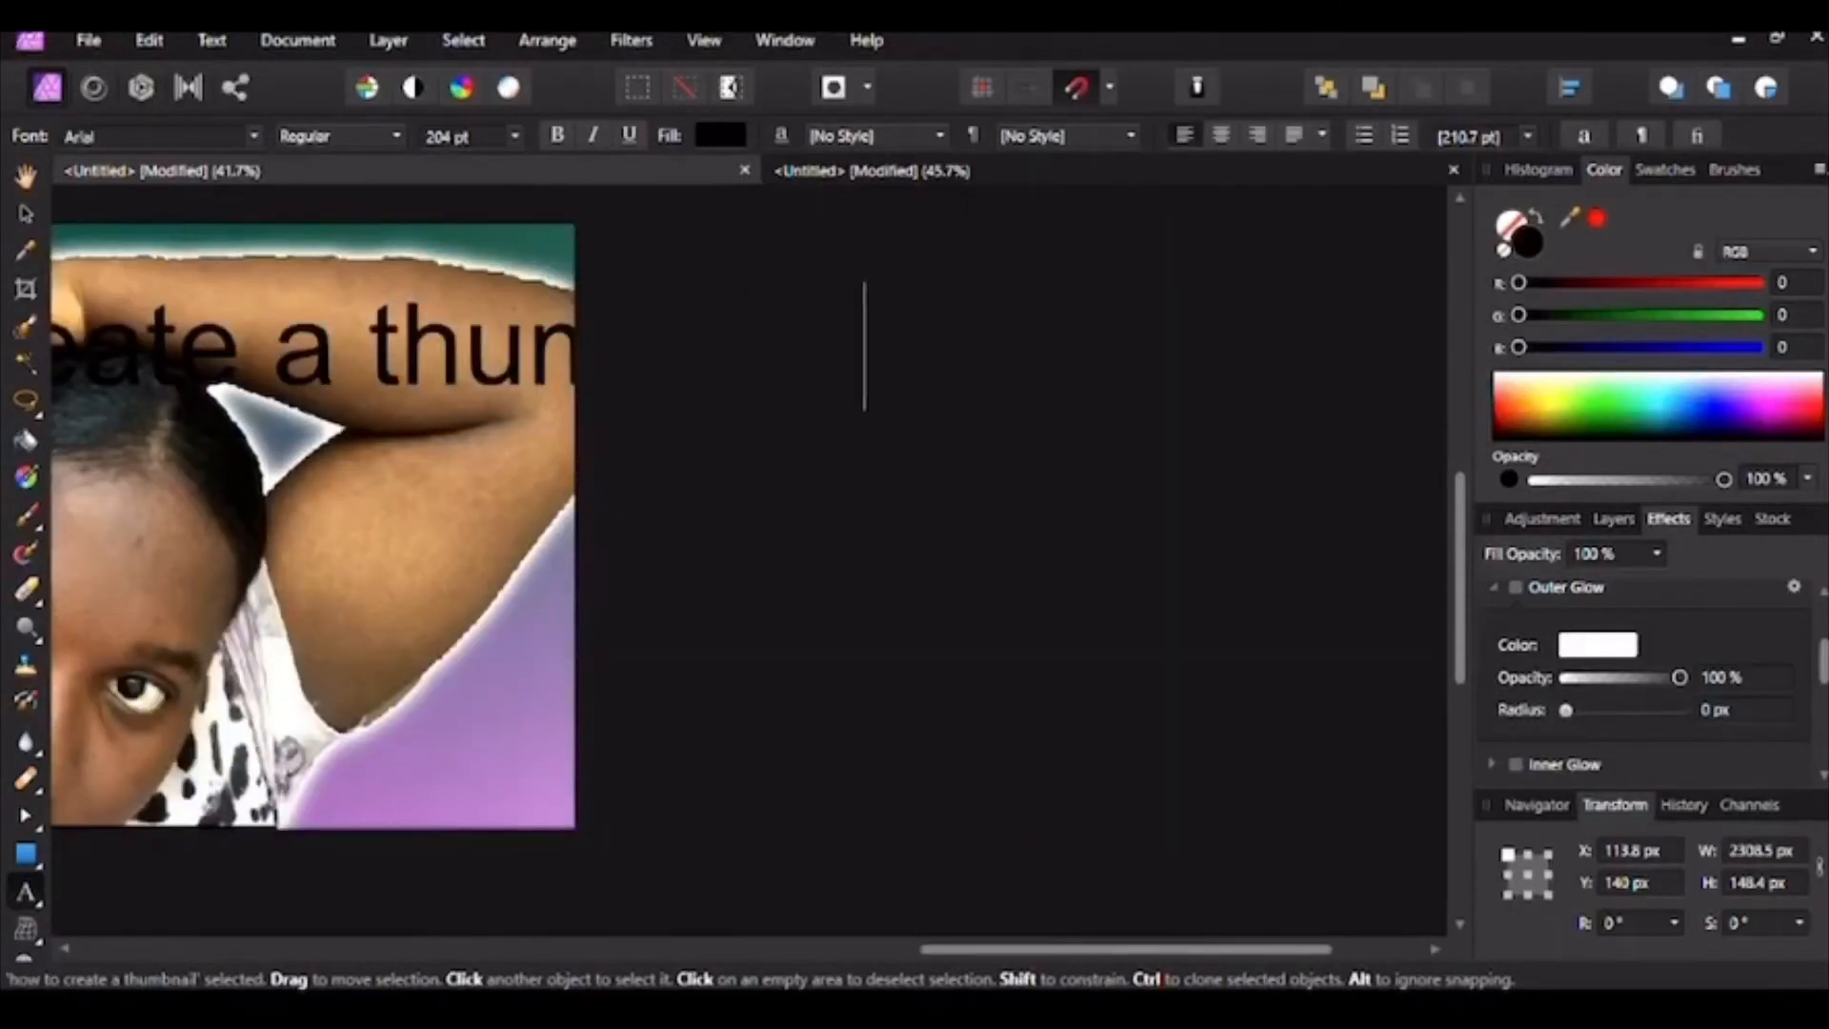
key("Escape")
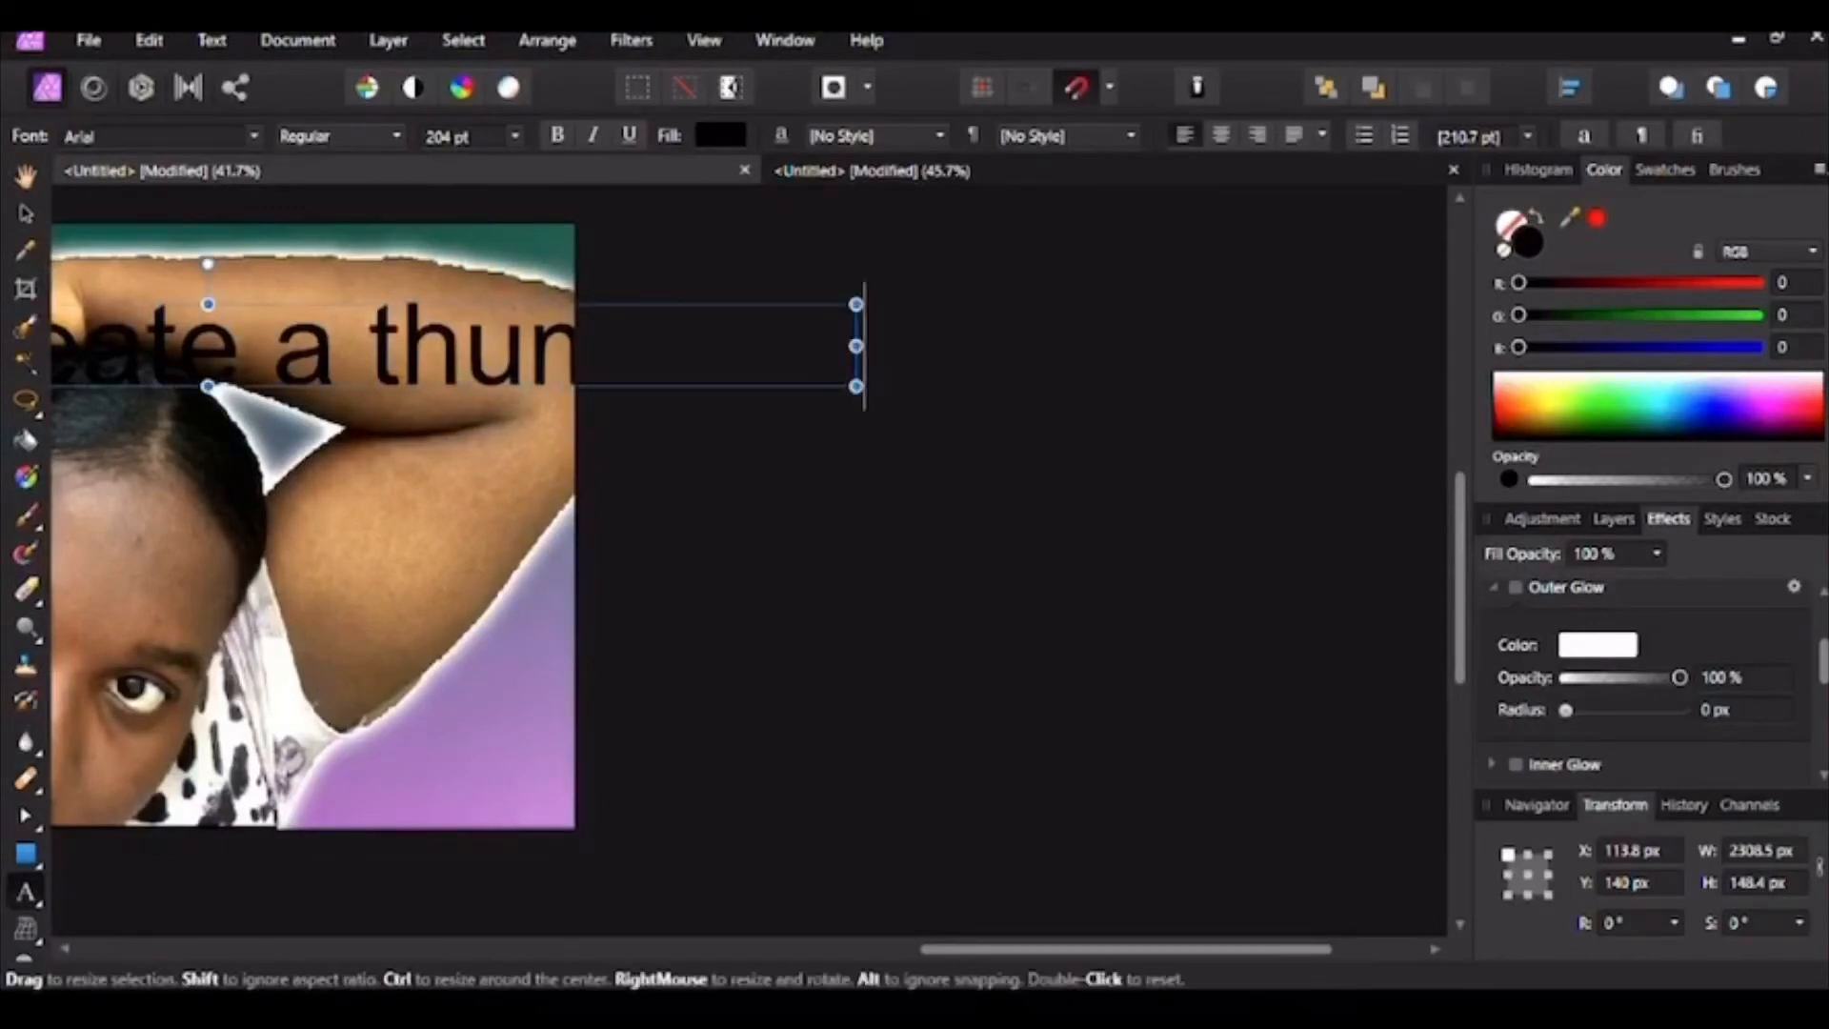
Step: Squeeze the title narrower and pan to show the whole thumbnail
left_click_drag(855, 346, 393, 345)
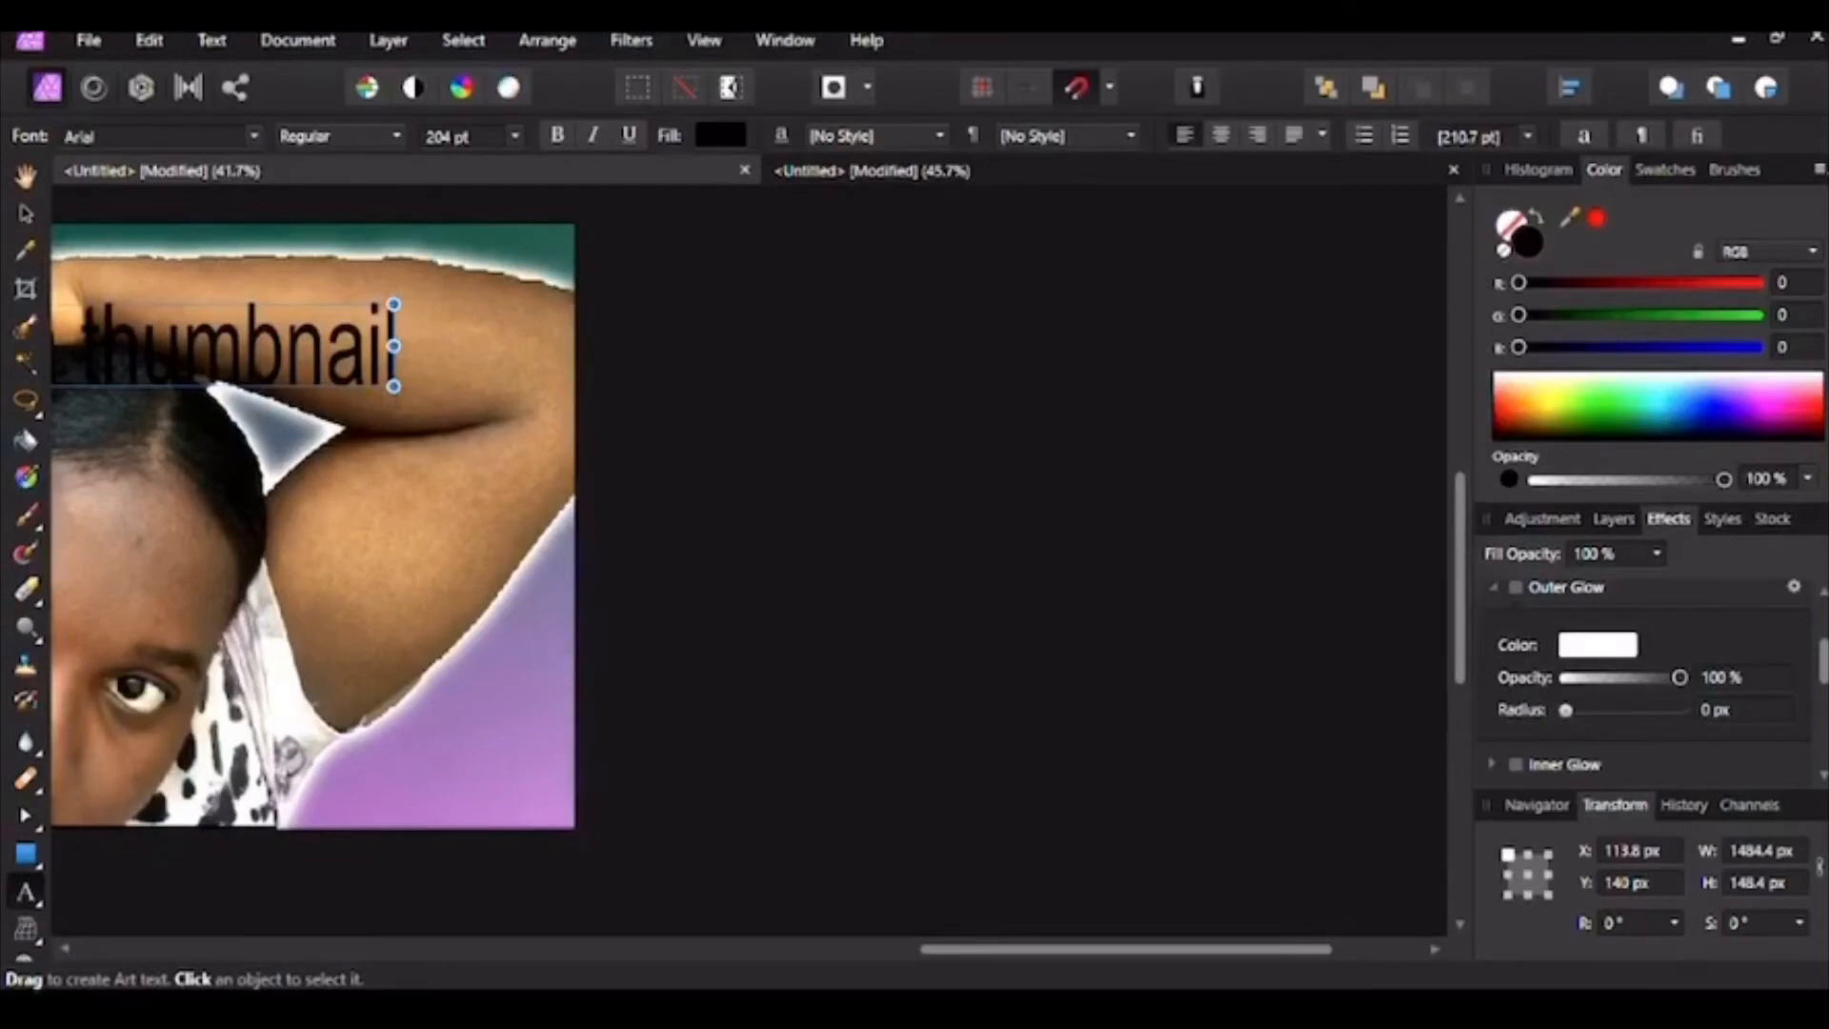
left_click(26, 176)
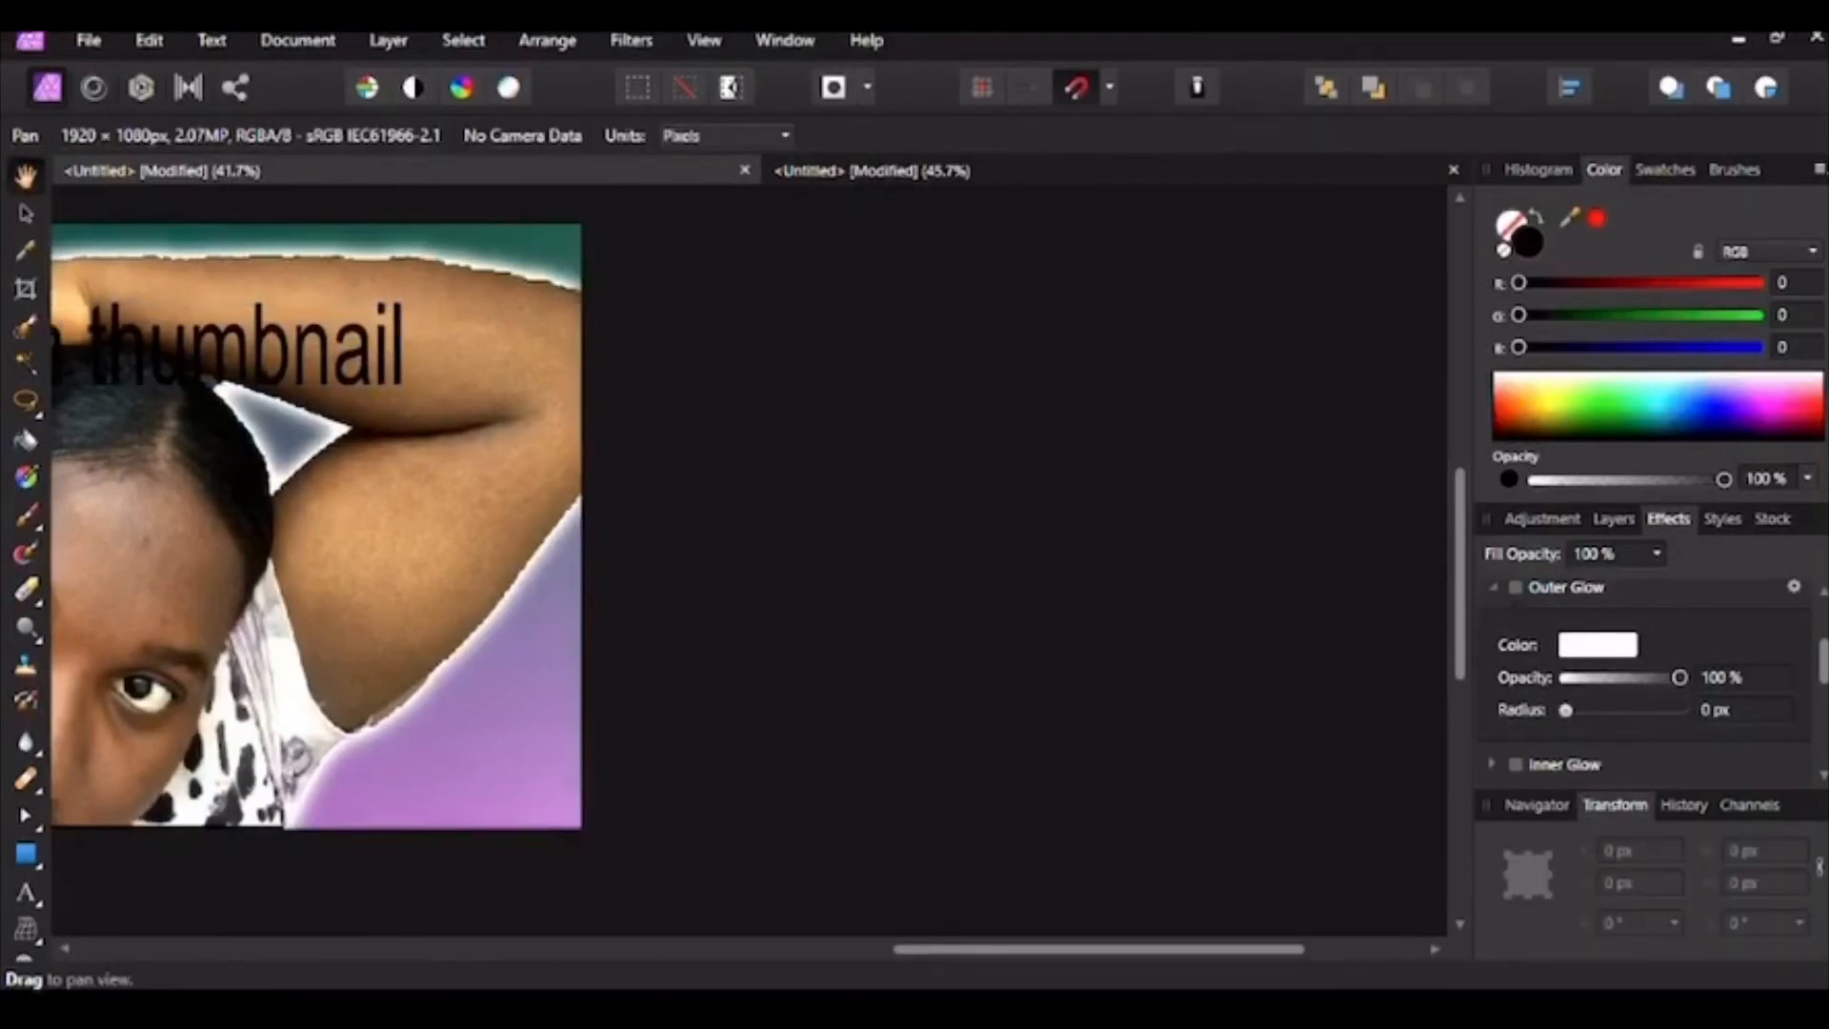
left_click_drag(124, 505, 720, 496)
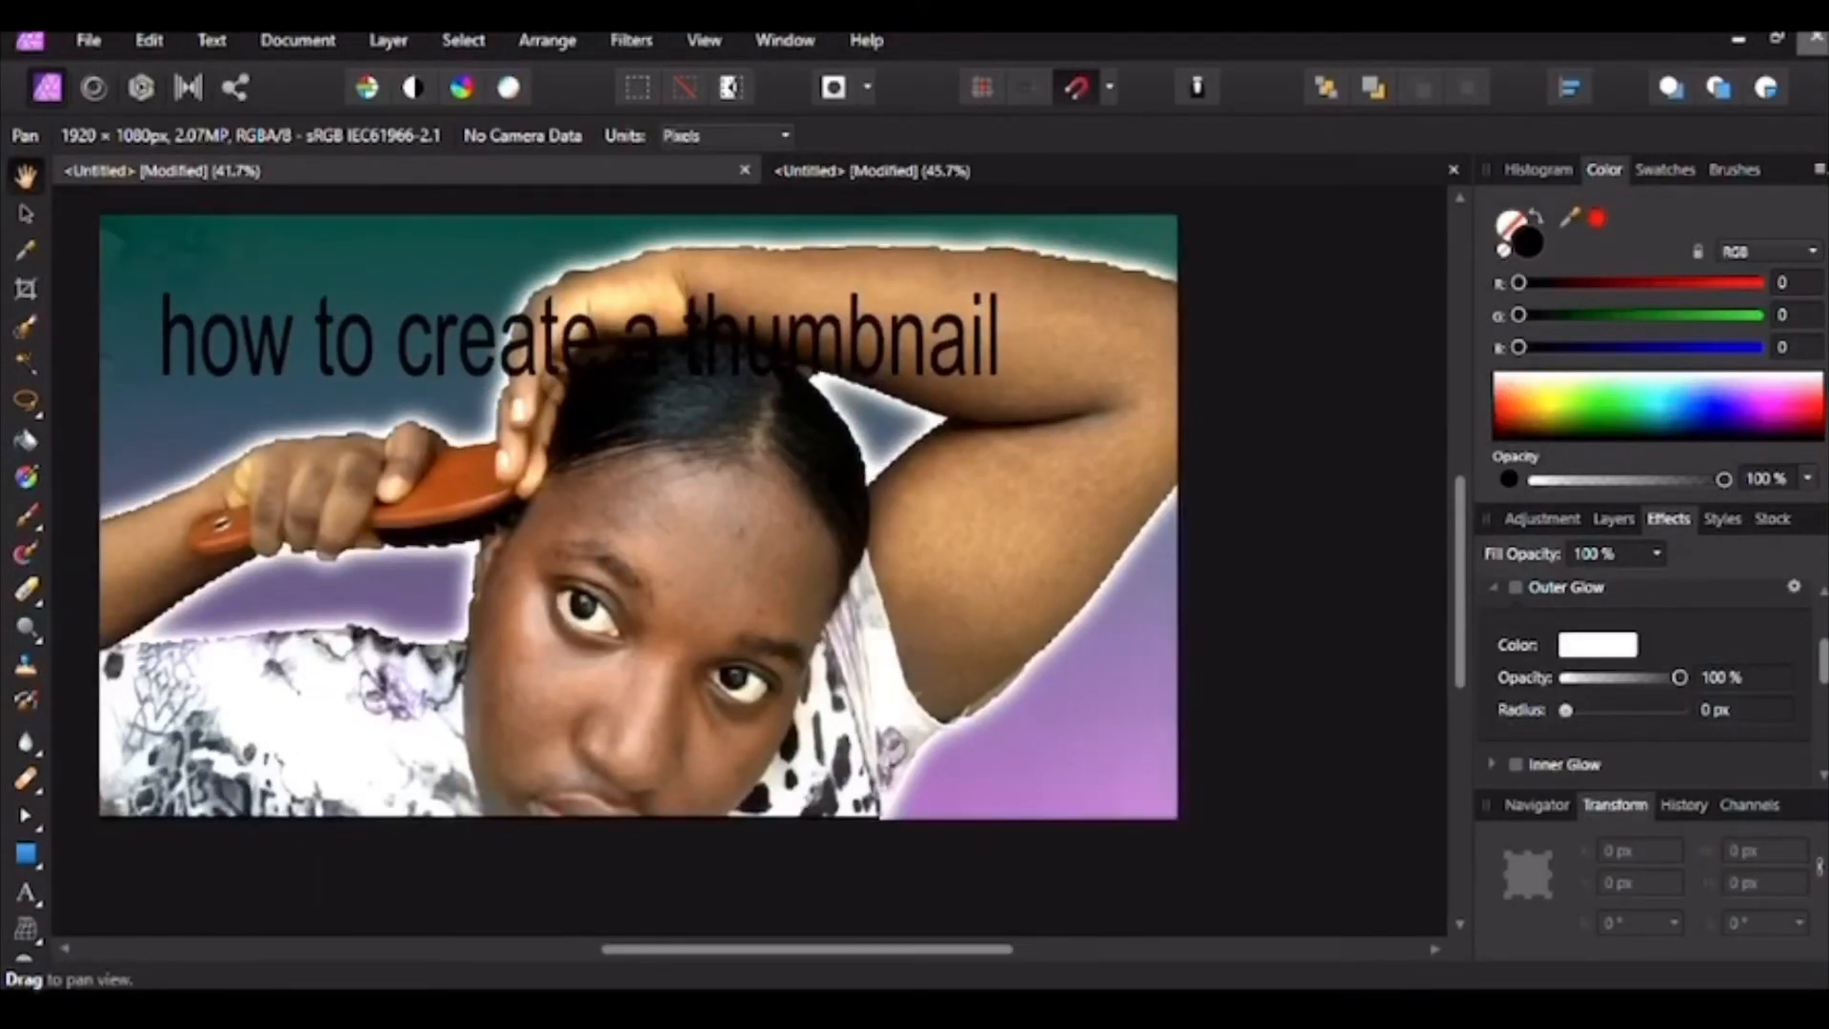
Step: Move the title to the top edge and try Arial Rounded MT Bold
key("v")
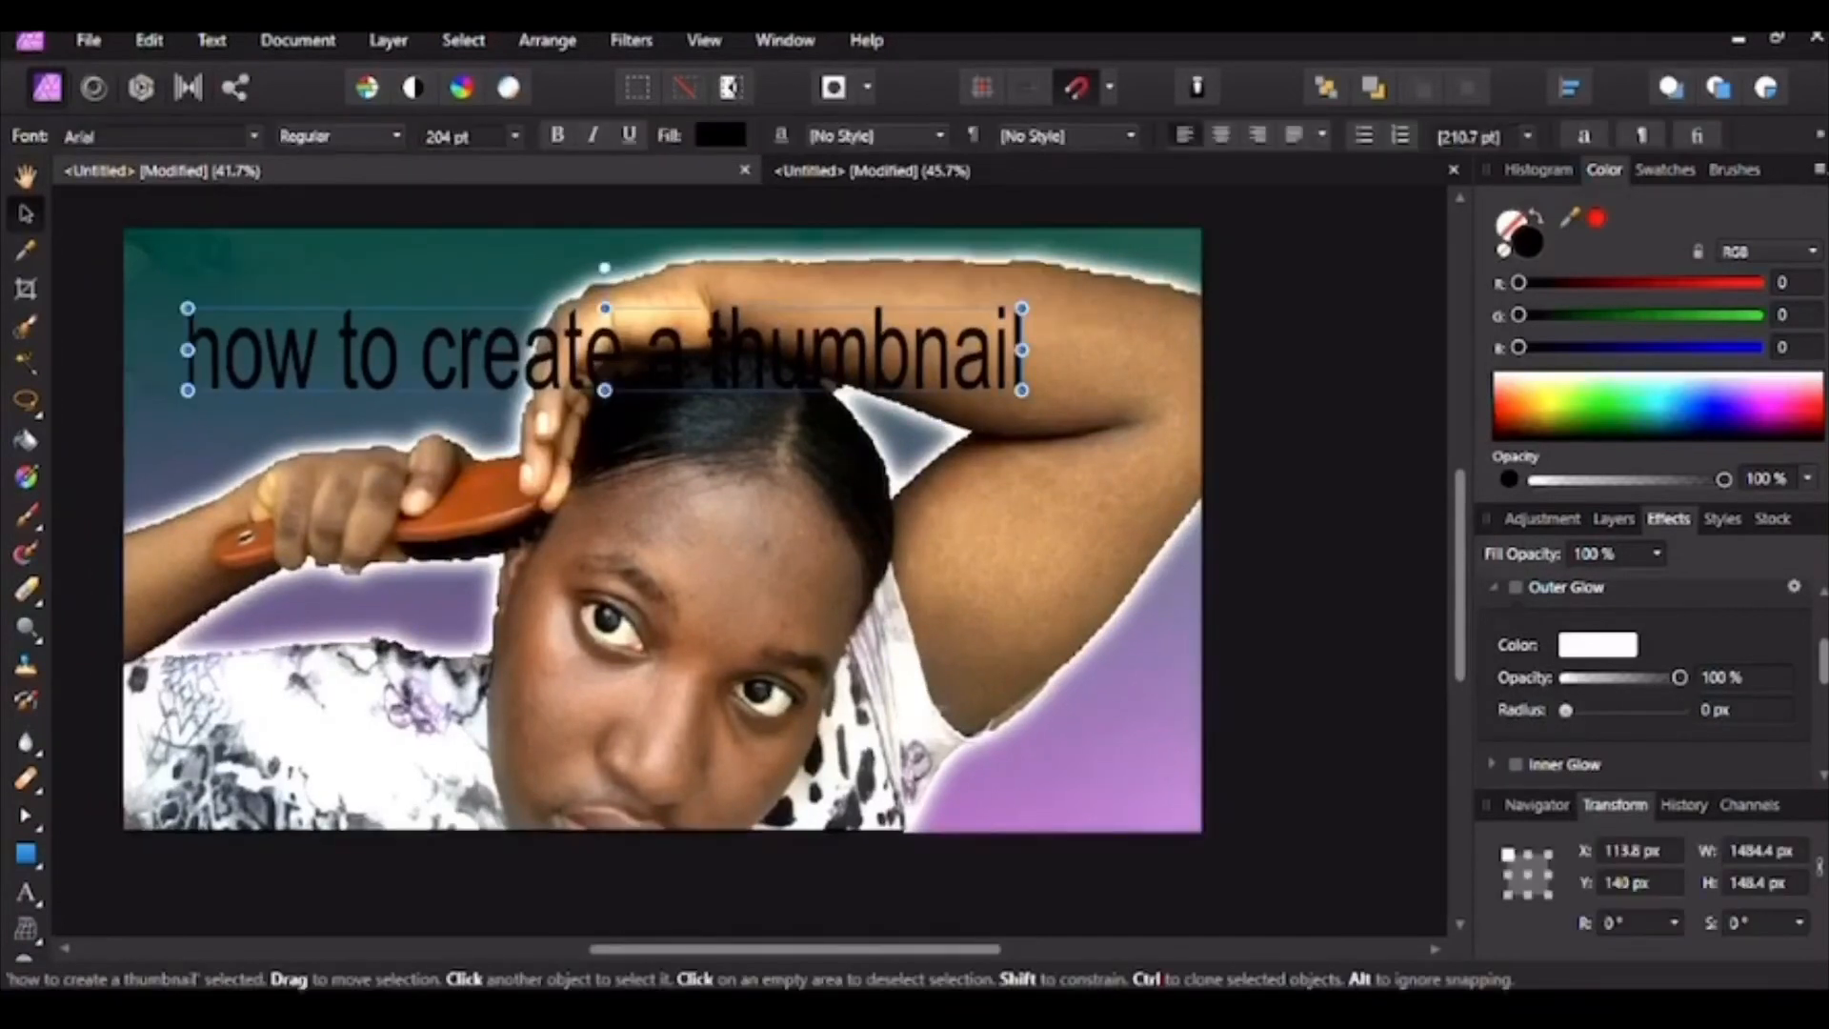
left_click_drag(605, 349, 567, 271)
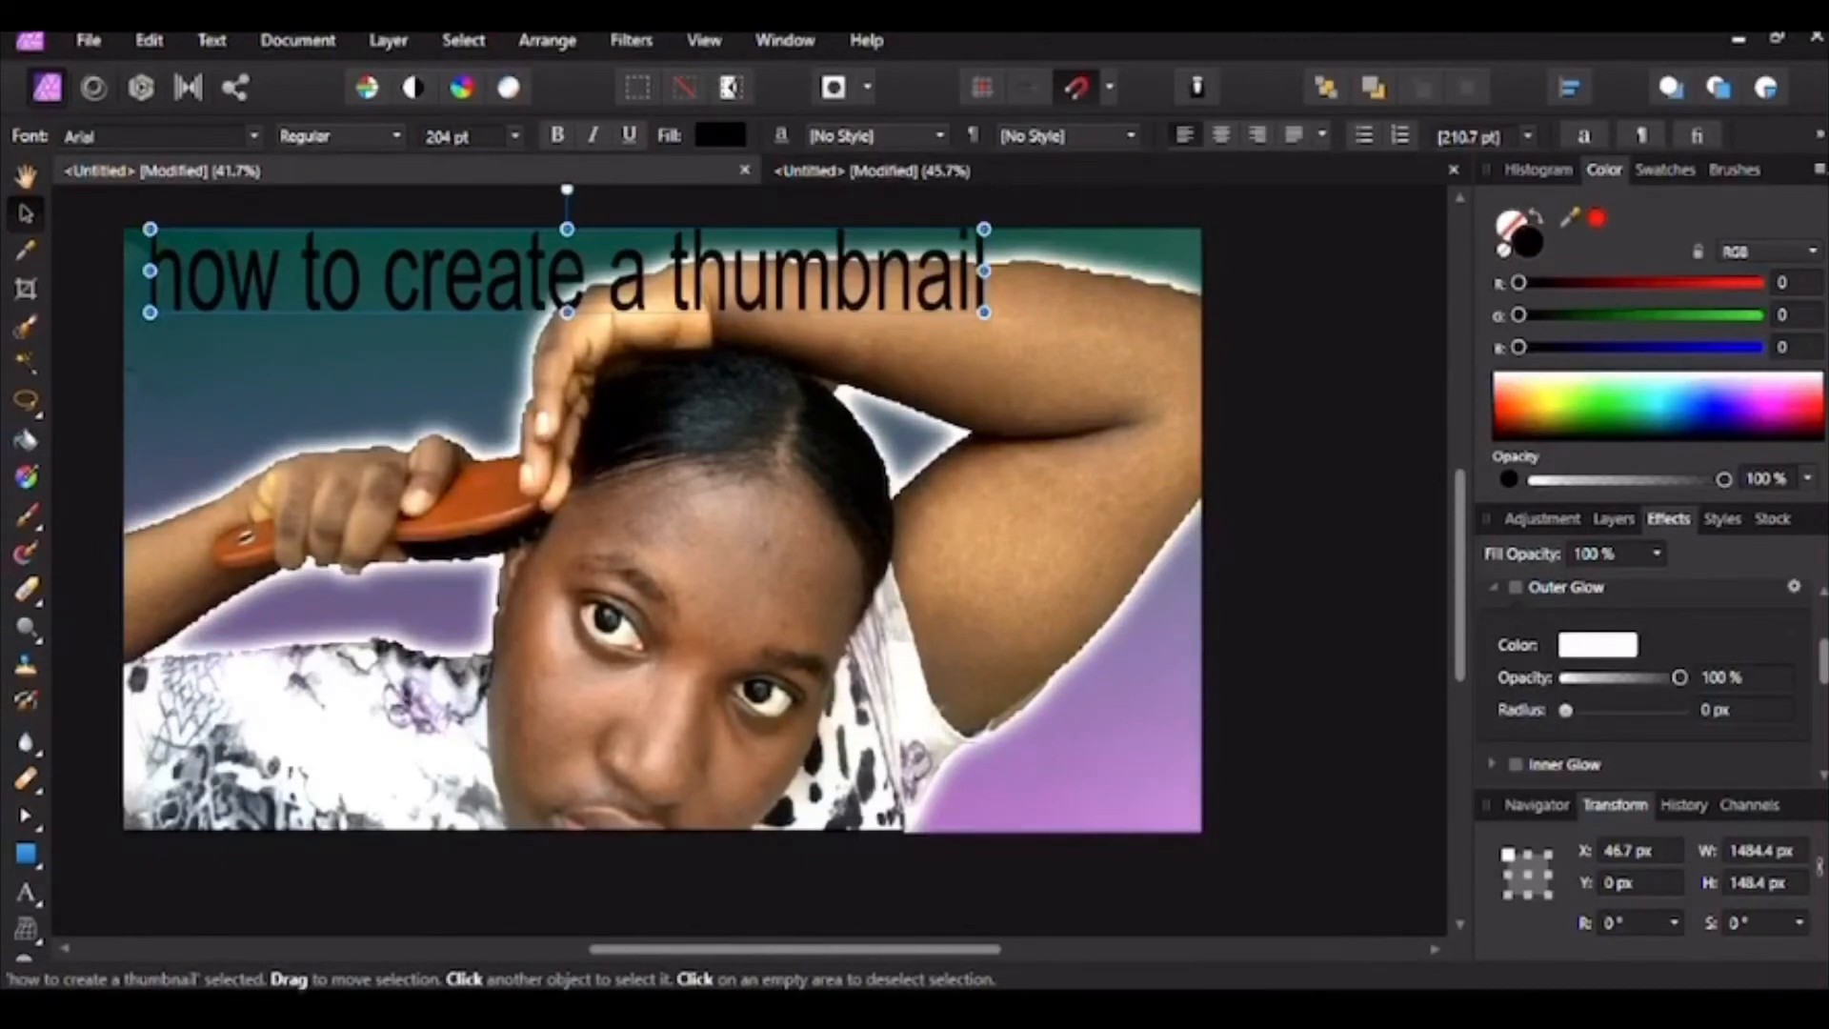
left_click(253, 136)
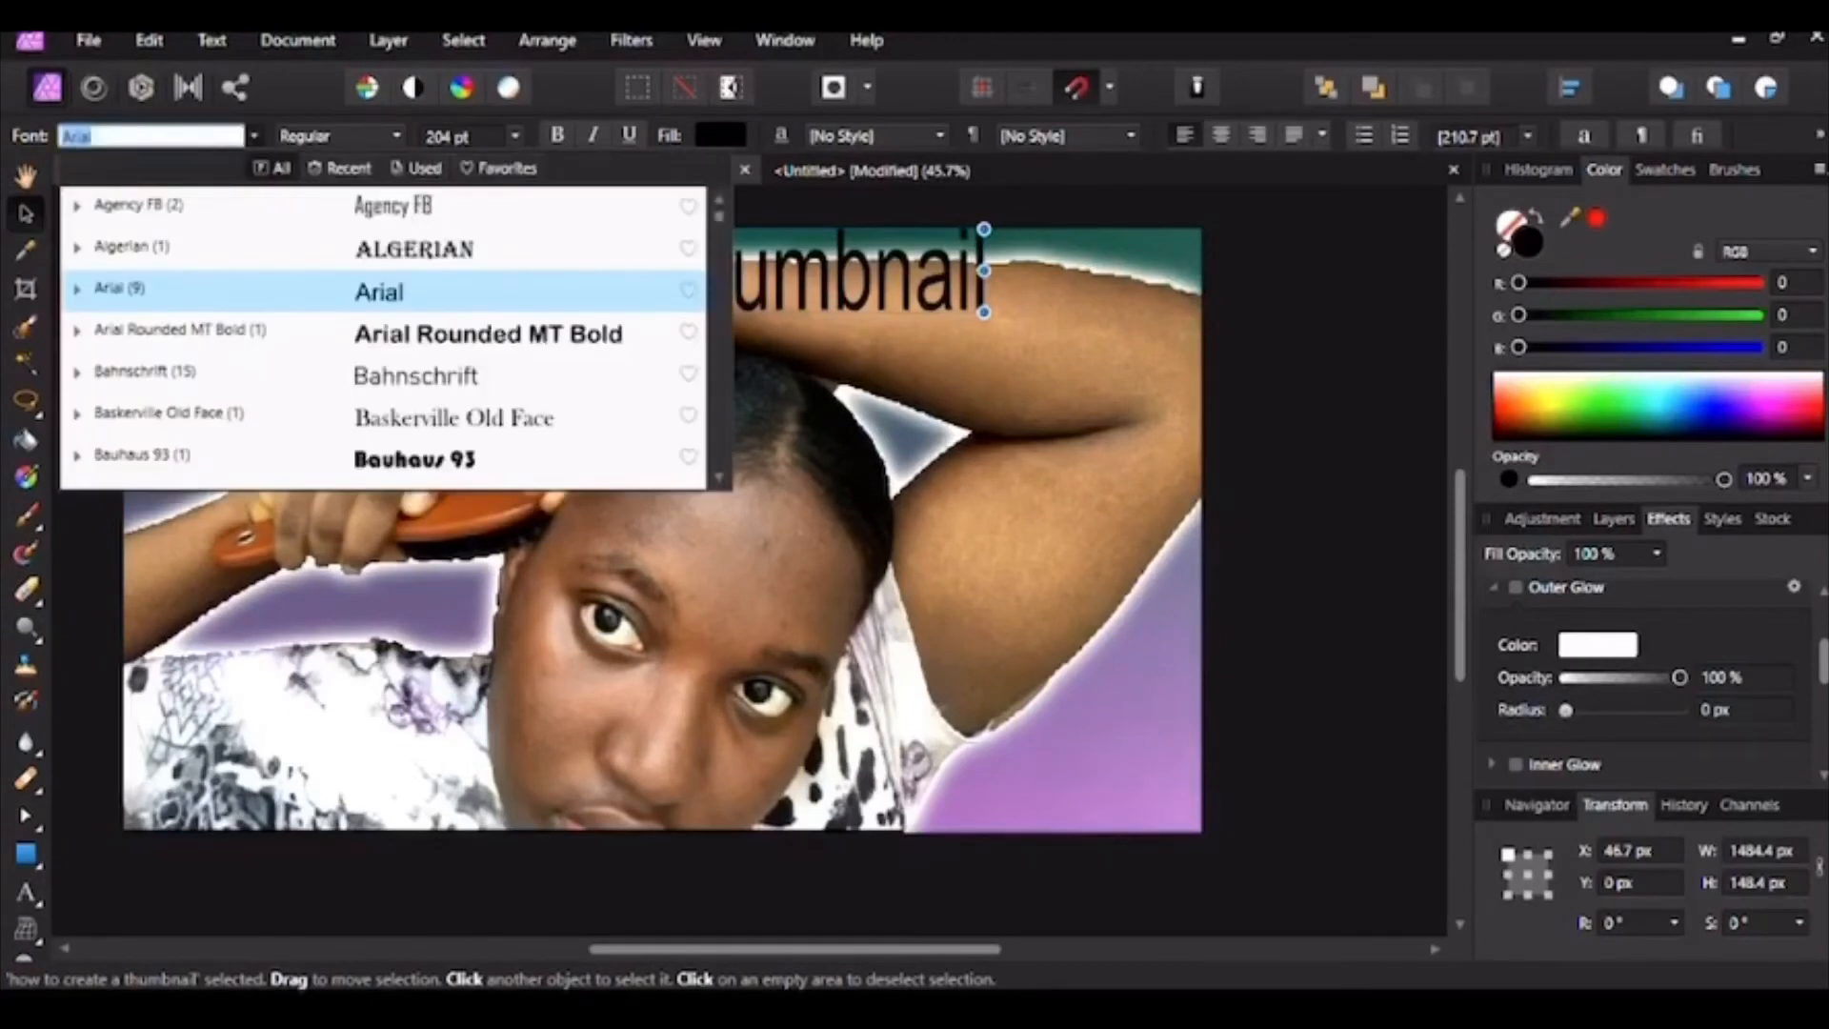
left_click(488, 333)
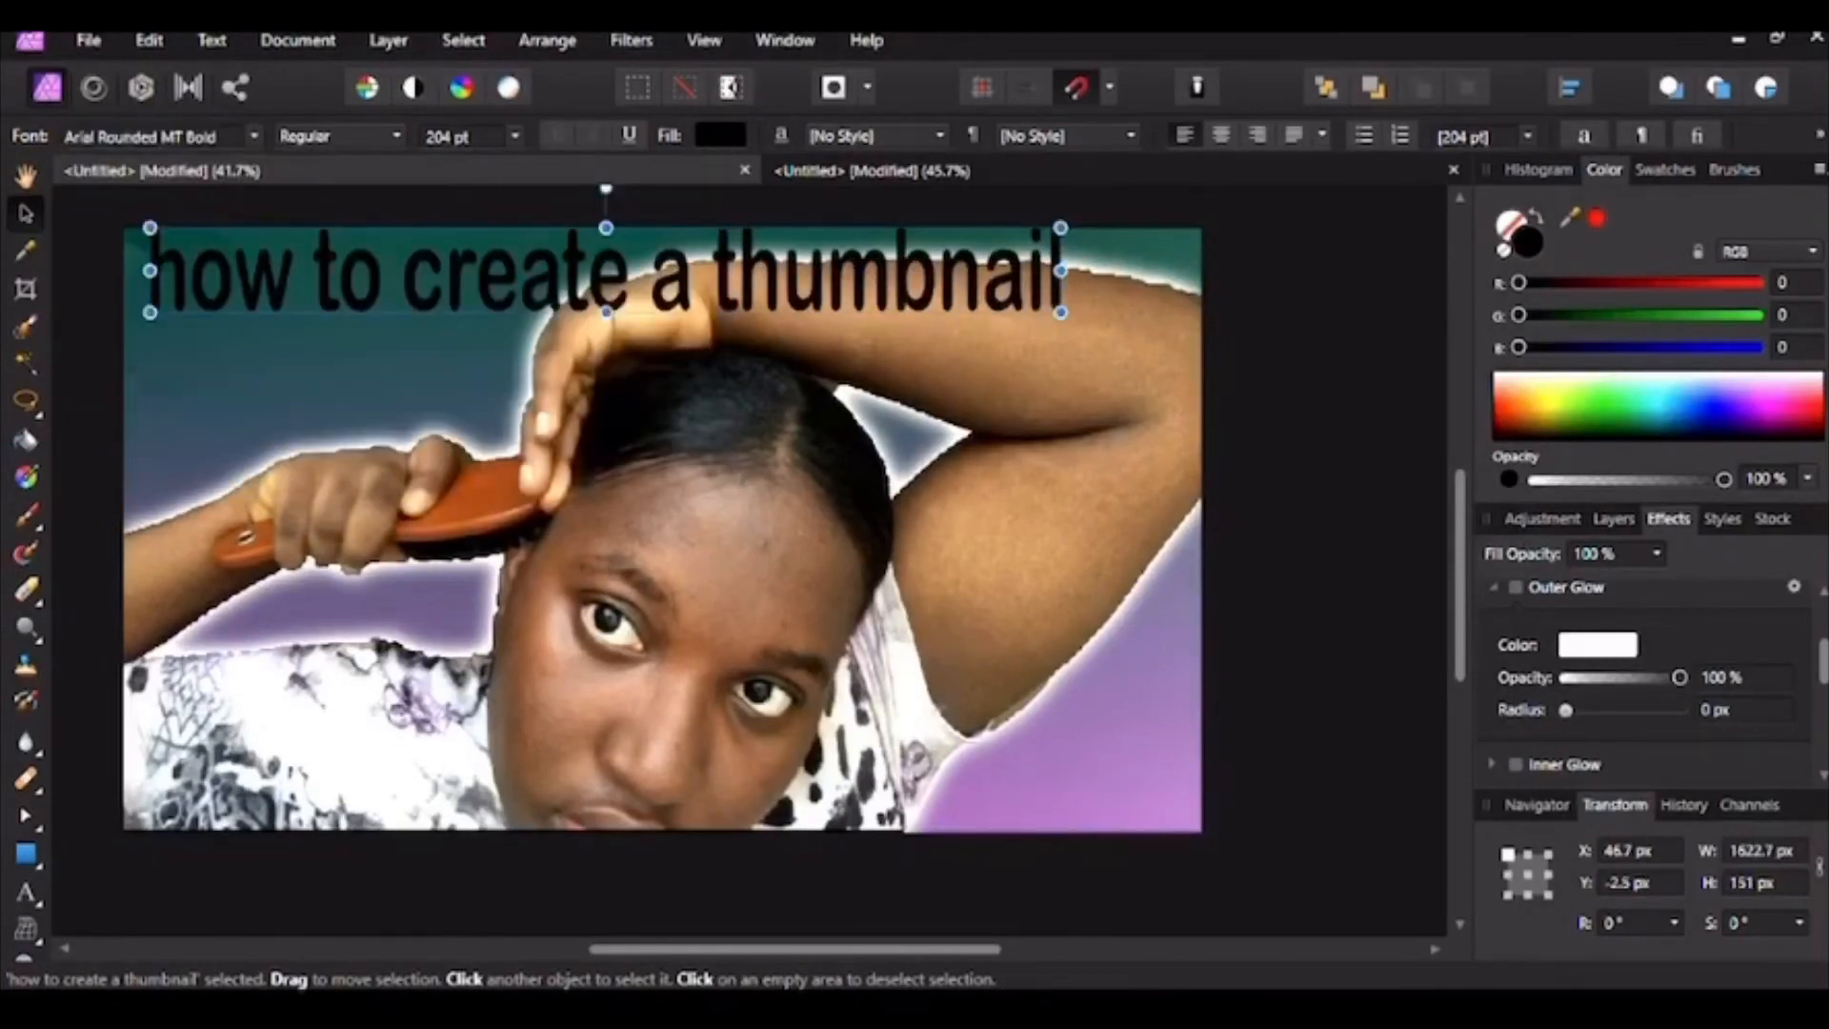
Step: Switch the title font to Britannic Bold and clear the selection
left_click(254, 136)
scroll(381, 372, "down", 4)
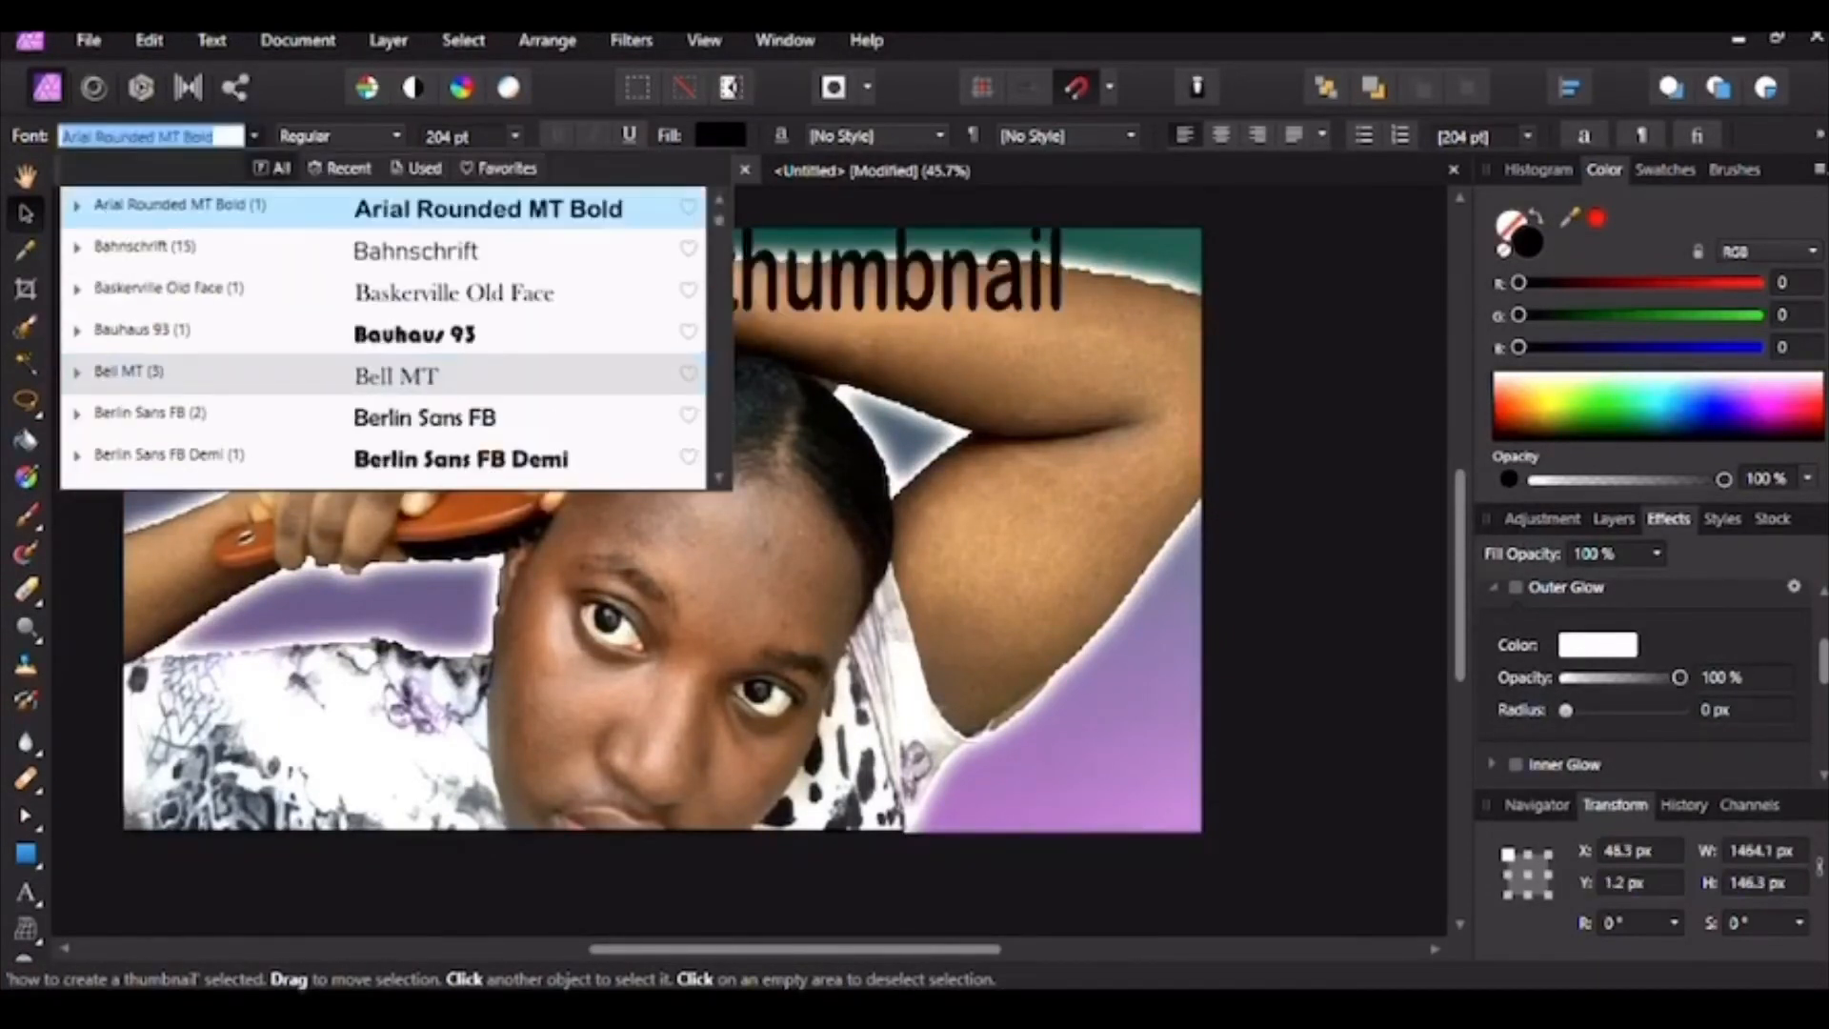
scroll(381, 371, "down", 1)
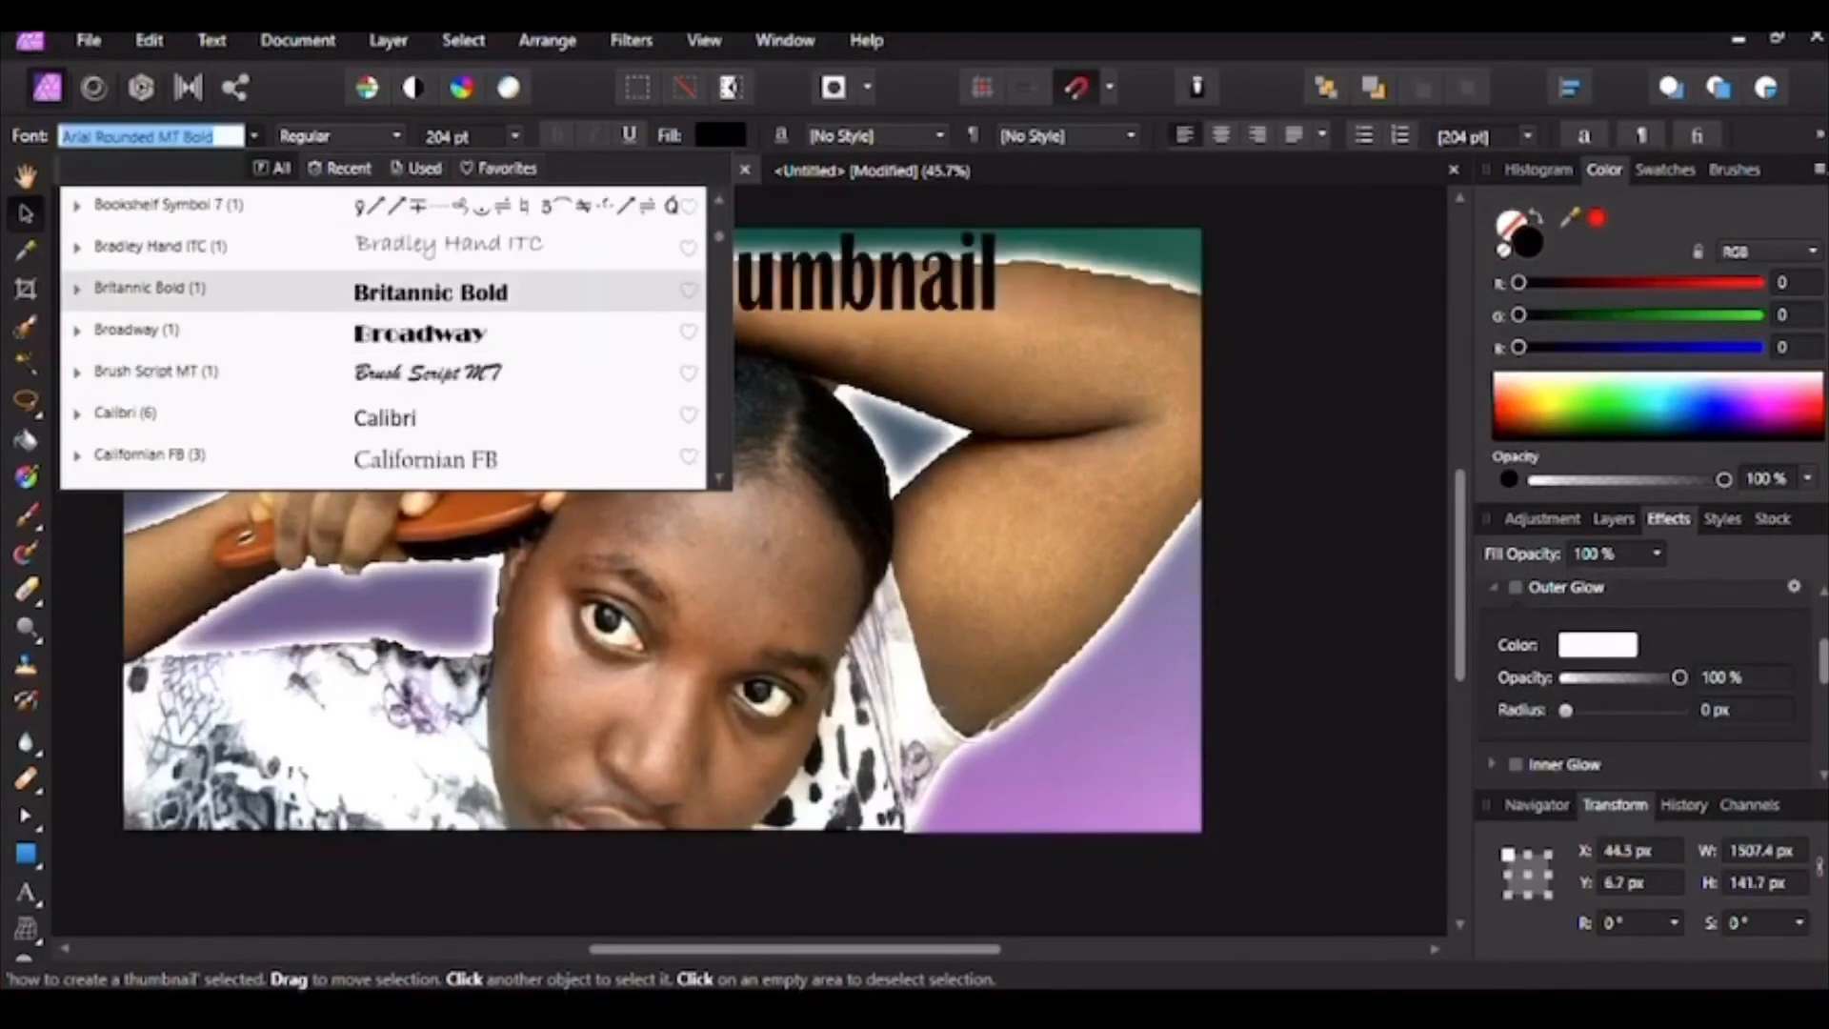
left_click(430, 291)
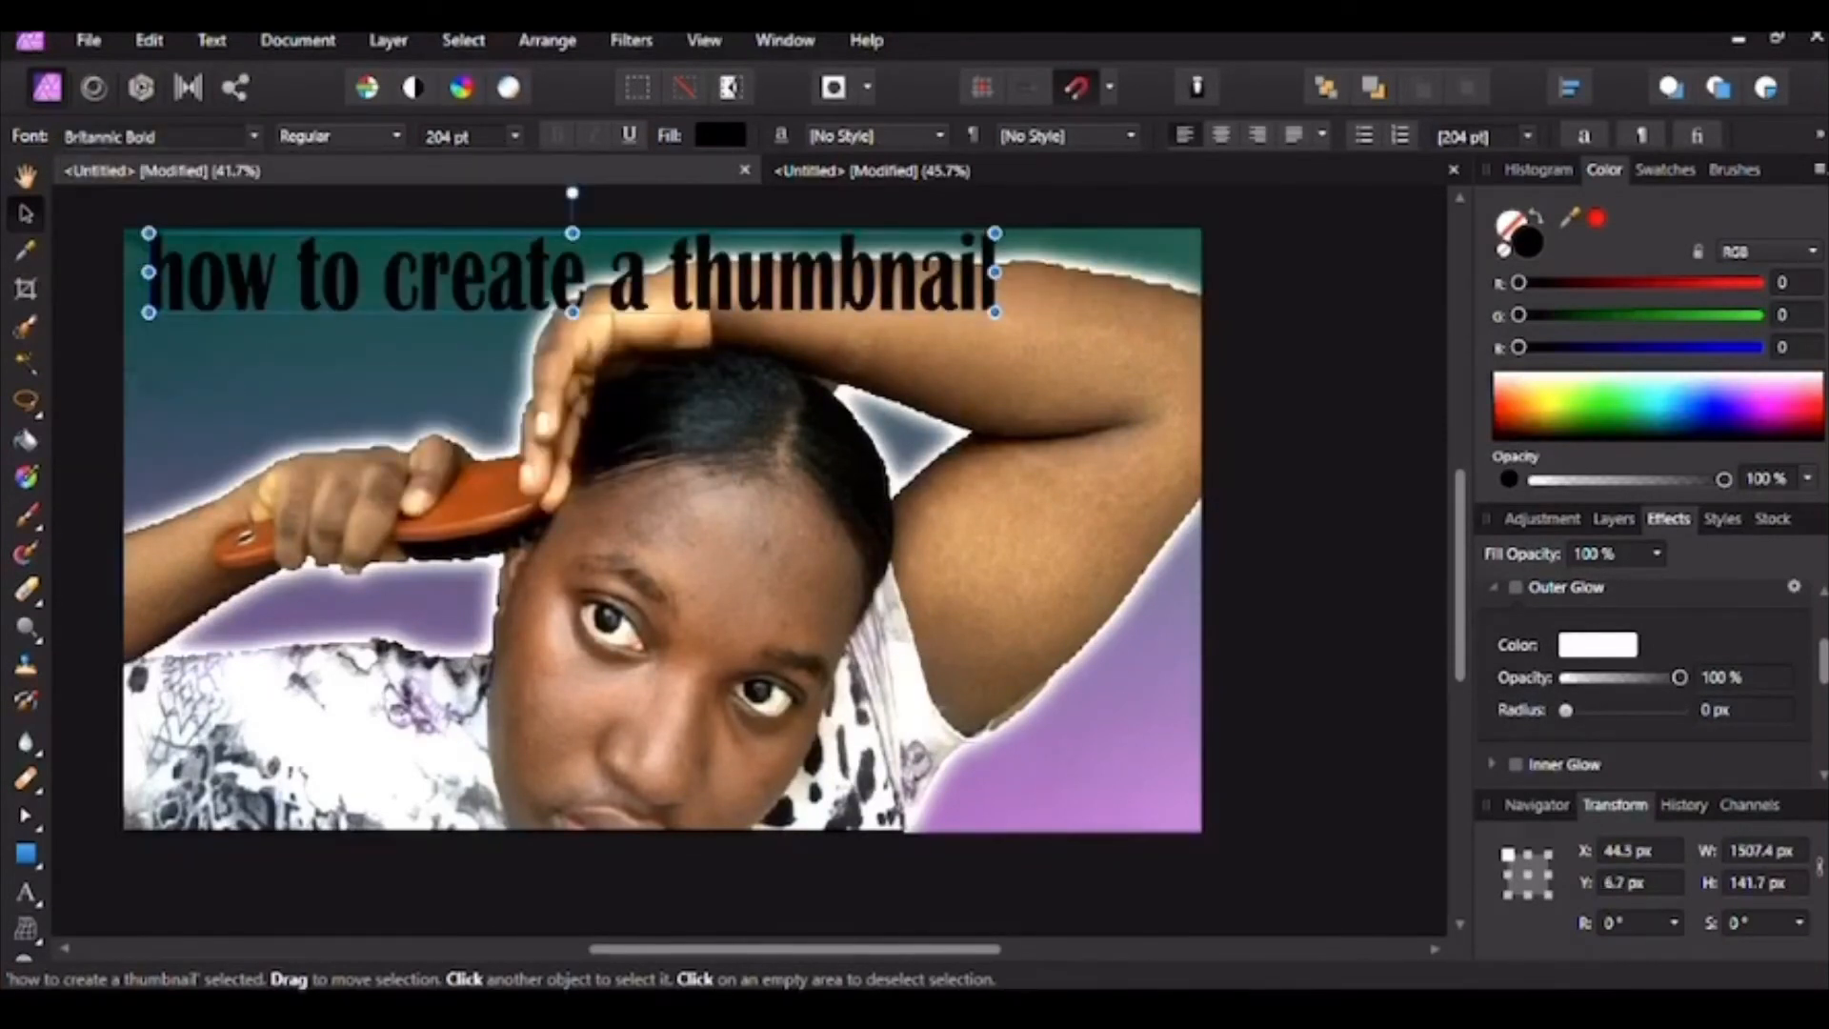
left_click(394, 137)
left_click(366, 377)
left_click(1334, 534)
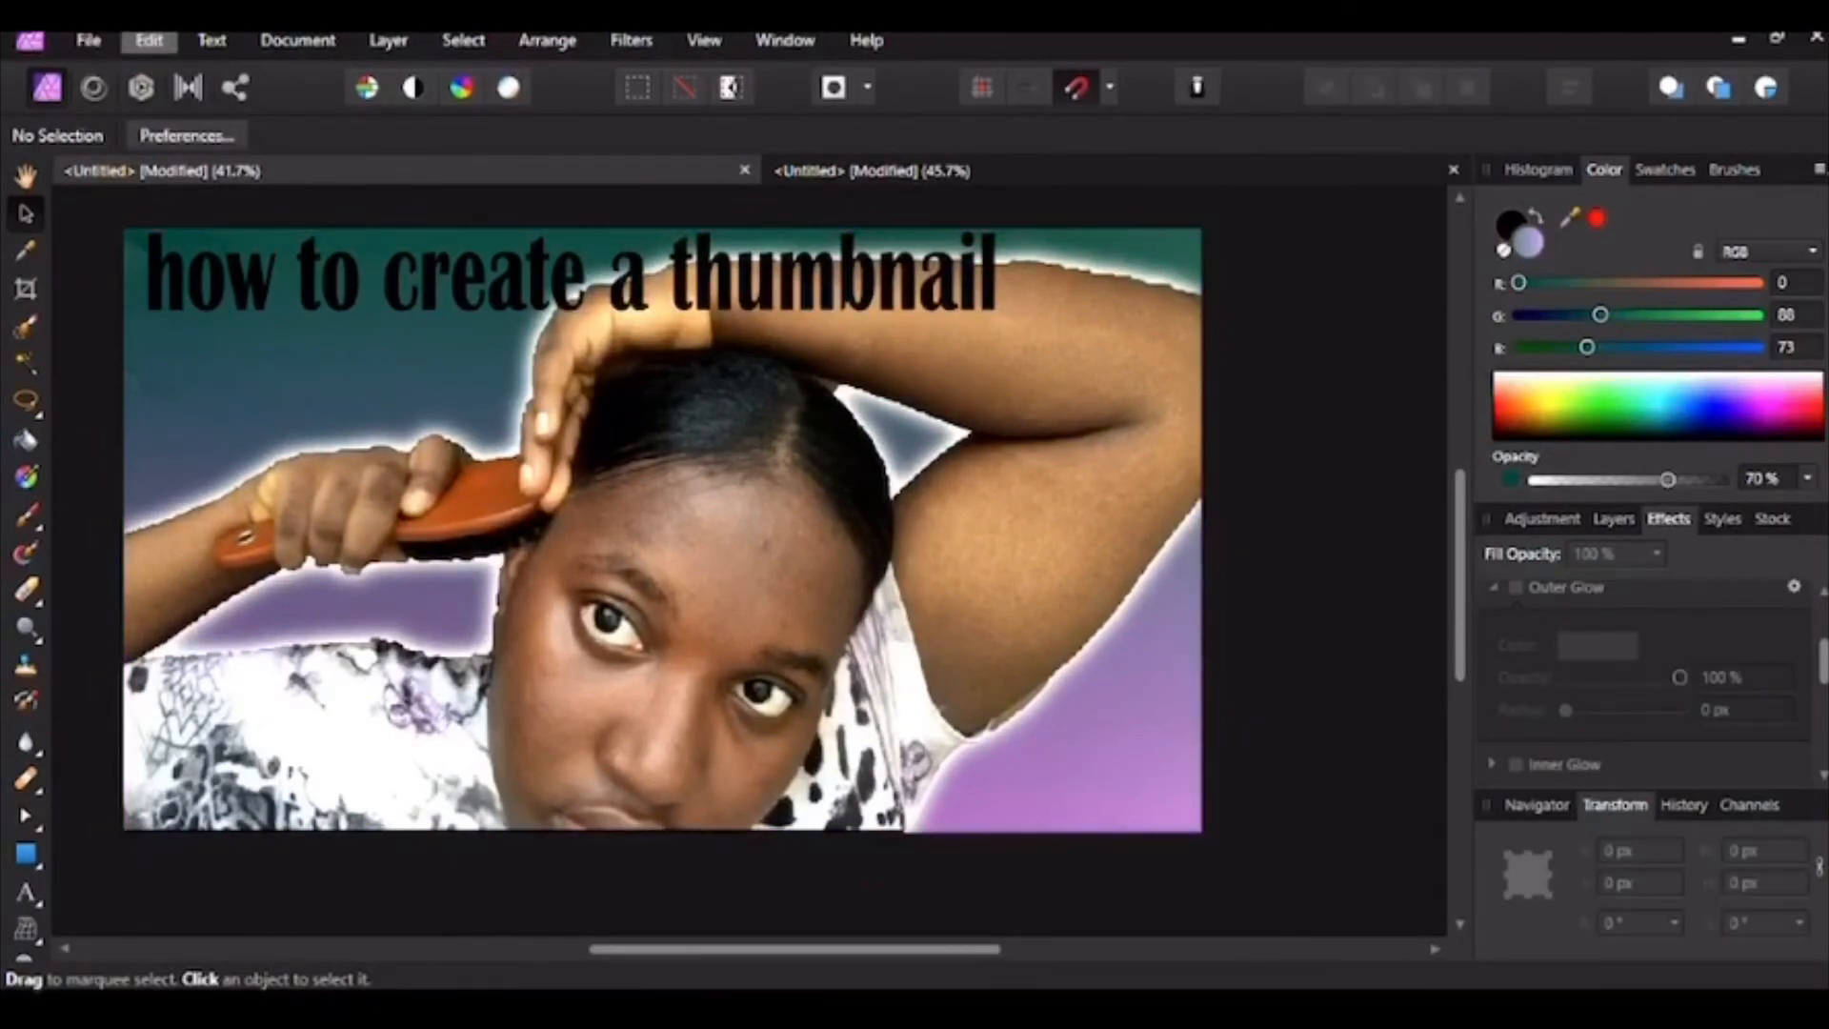
Step: Open File > Export and choose the JPEG format
left_click(88, 40)
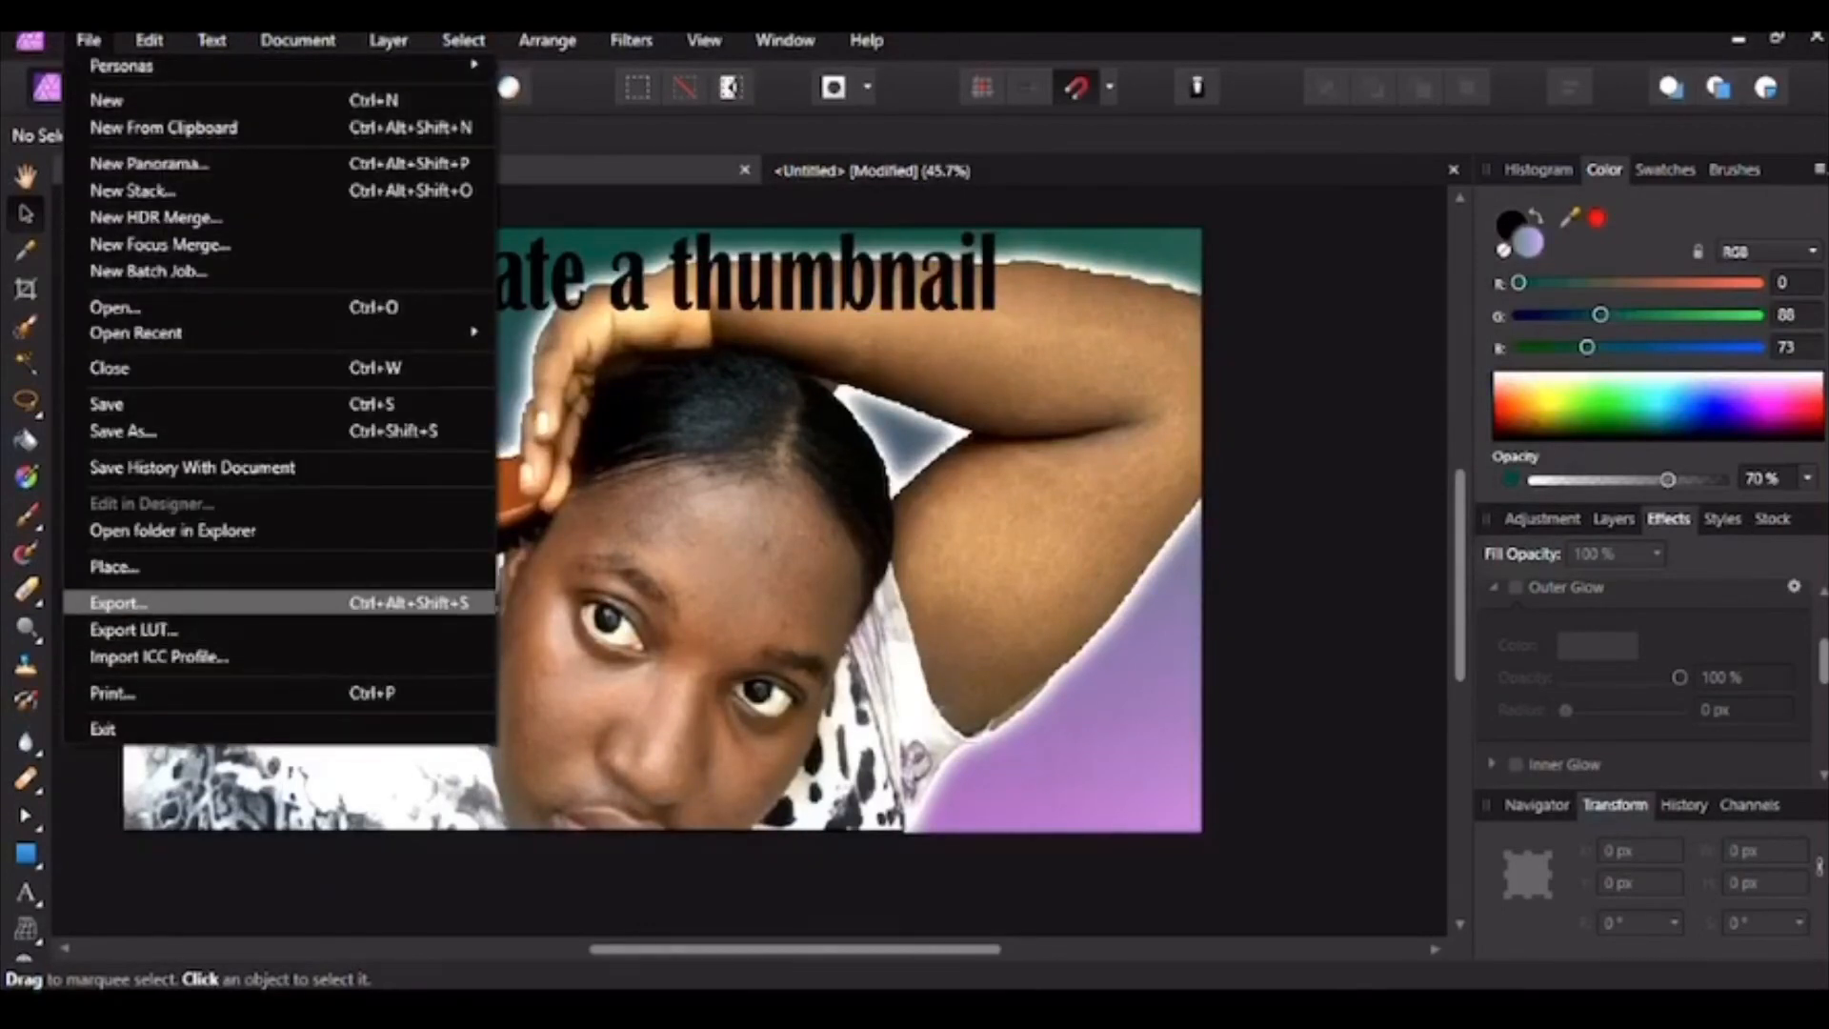
left_click(117, 602)
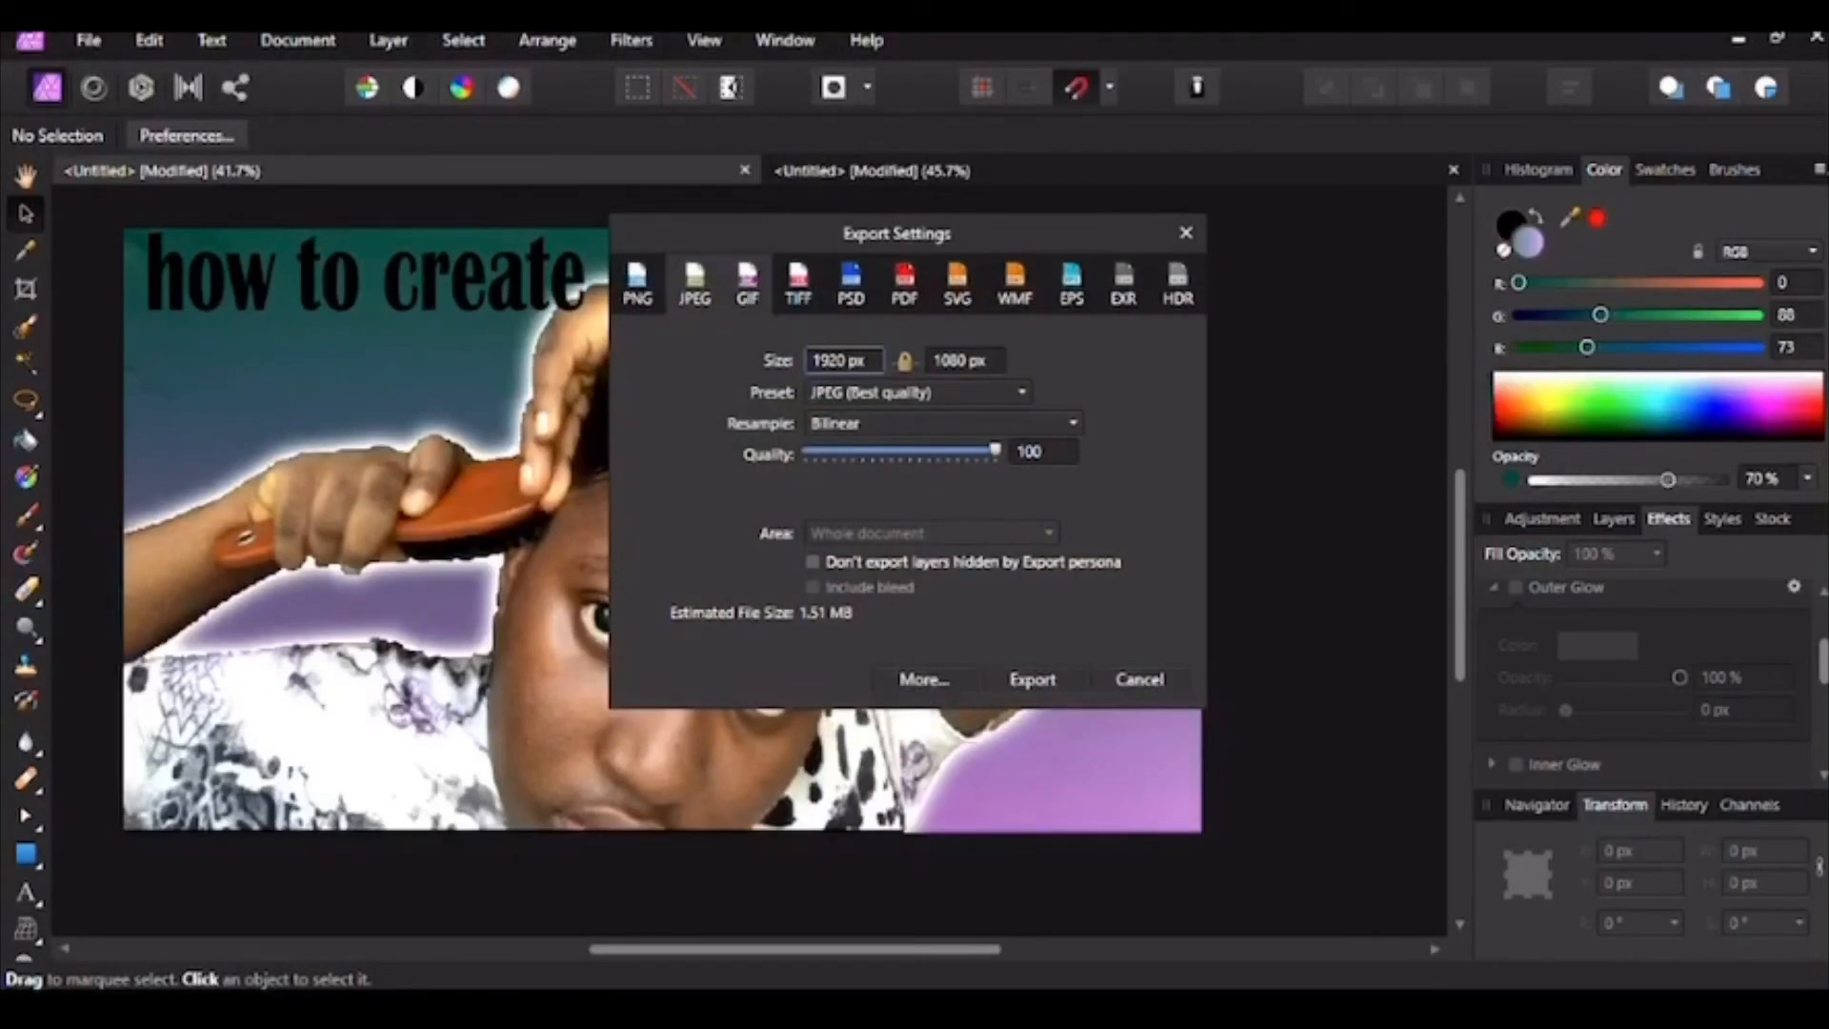
left_click(748, 284)
left_click(798, 284)
left_click(850, 284)
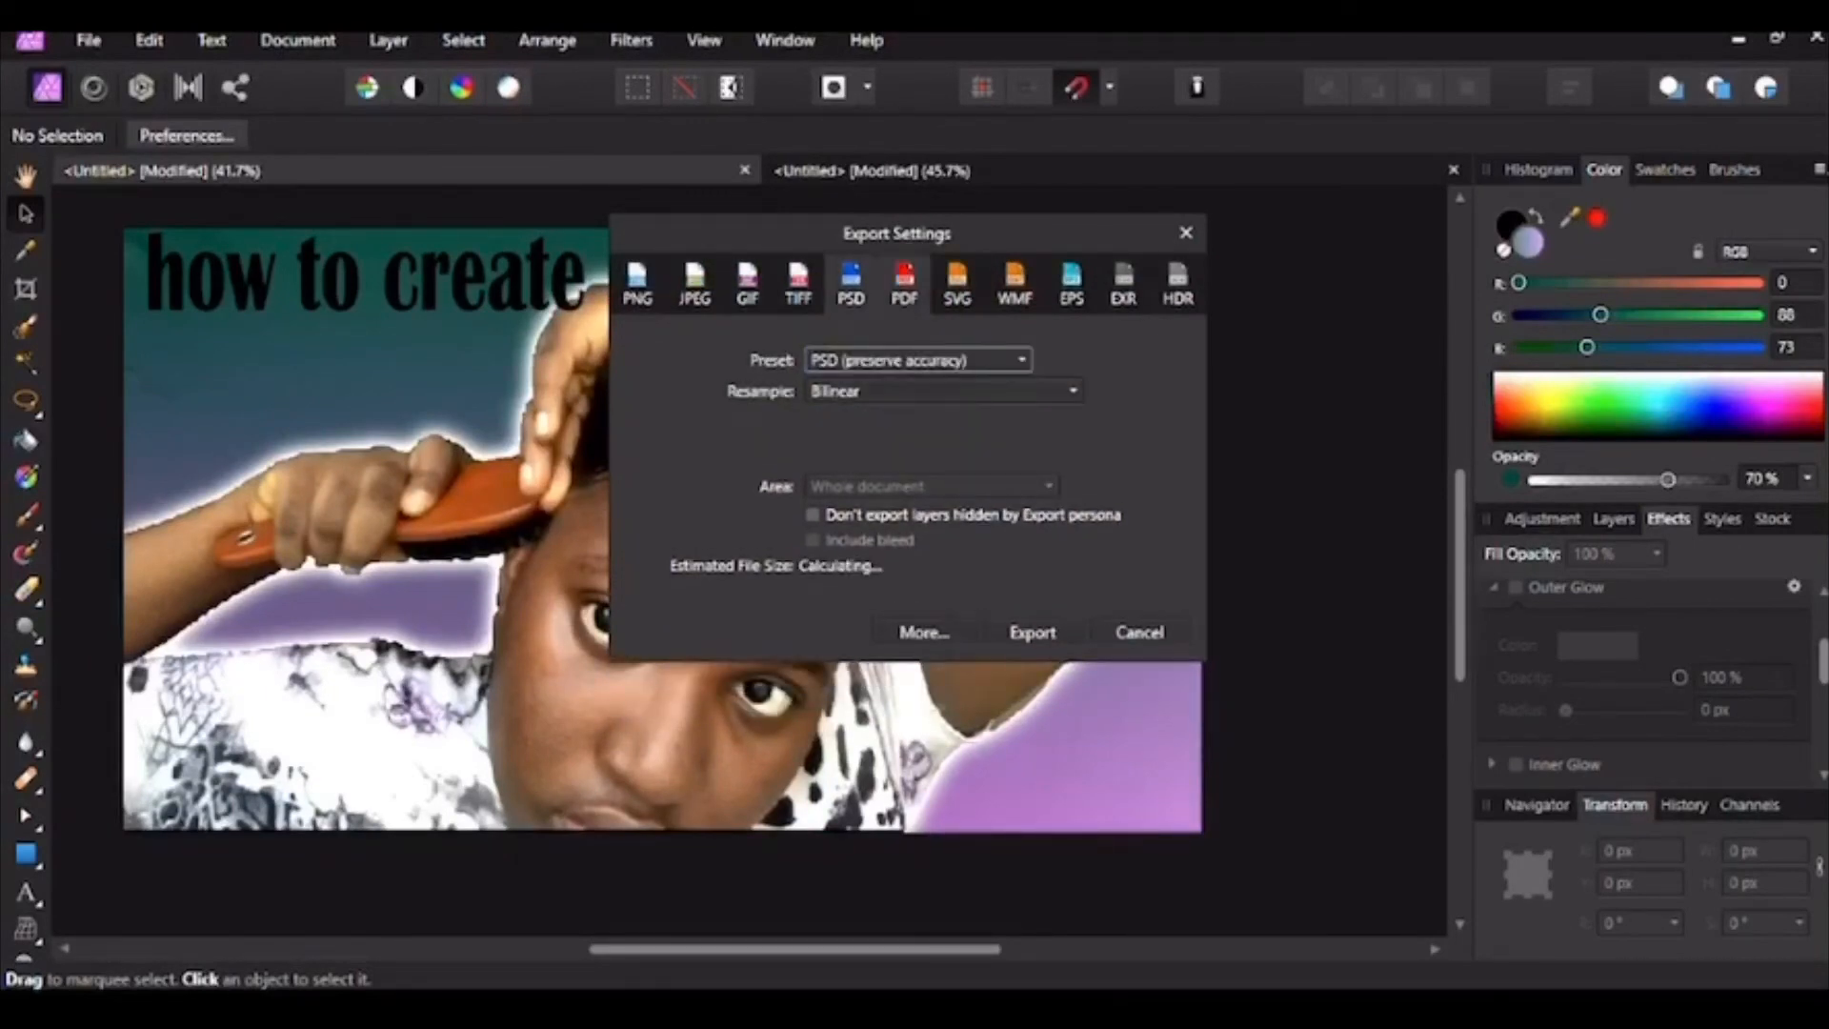
left_click(904, 284)
left_click(695, 284)
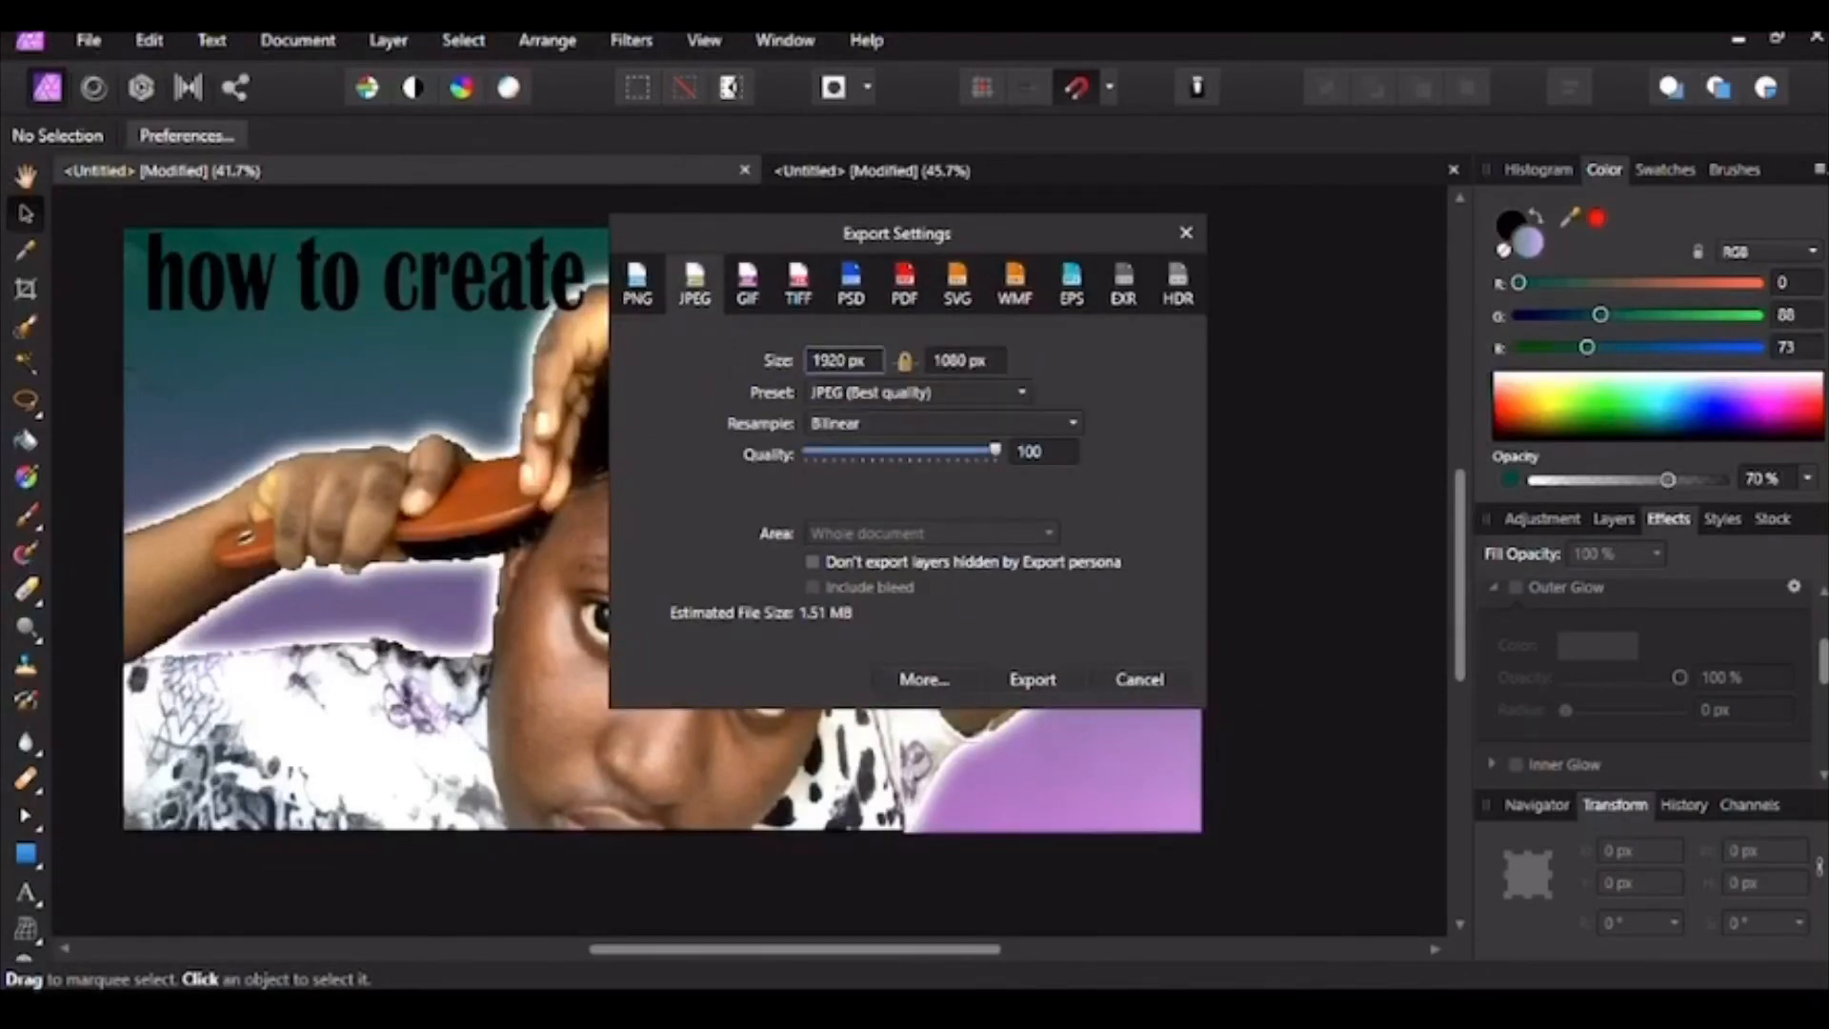
Step: Save the JPEG to the Desktop as 'how to create a thumbnail'
left_click(1033, 679)
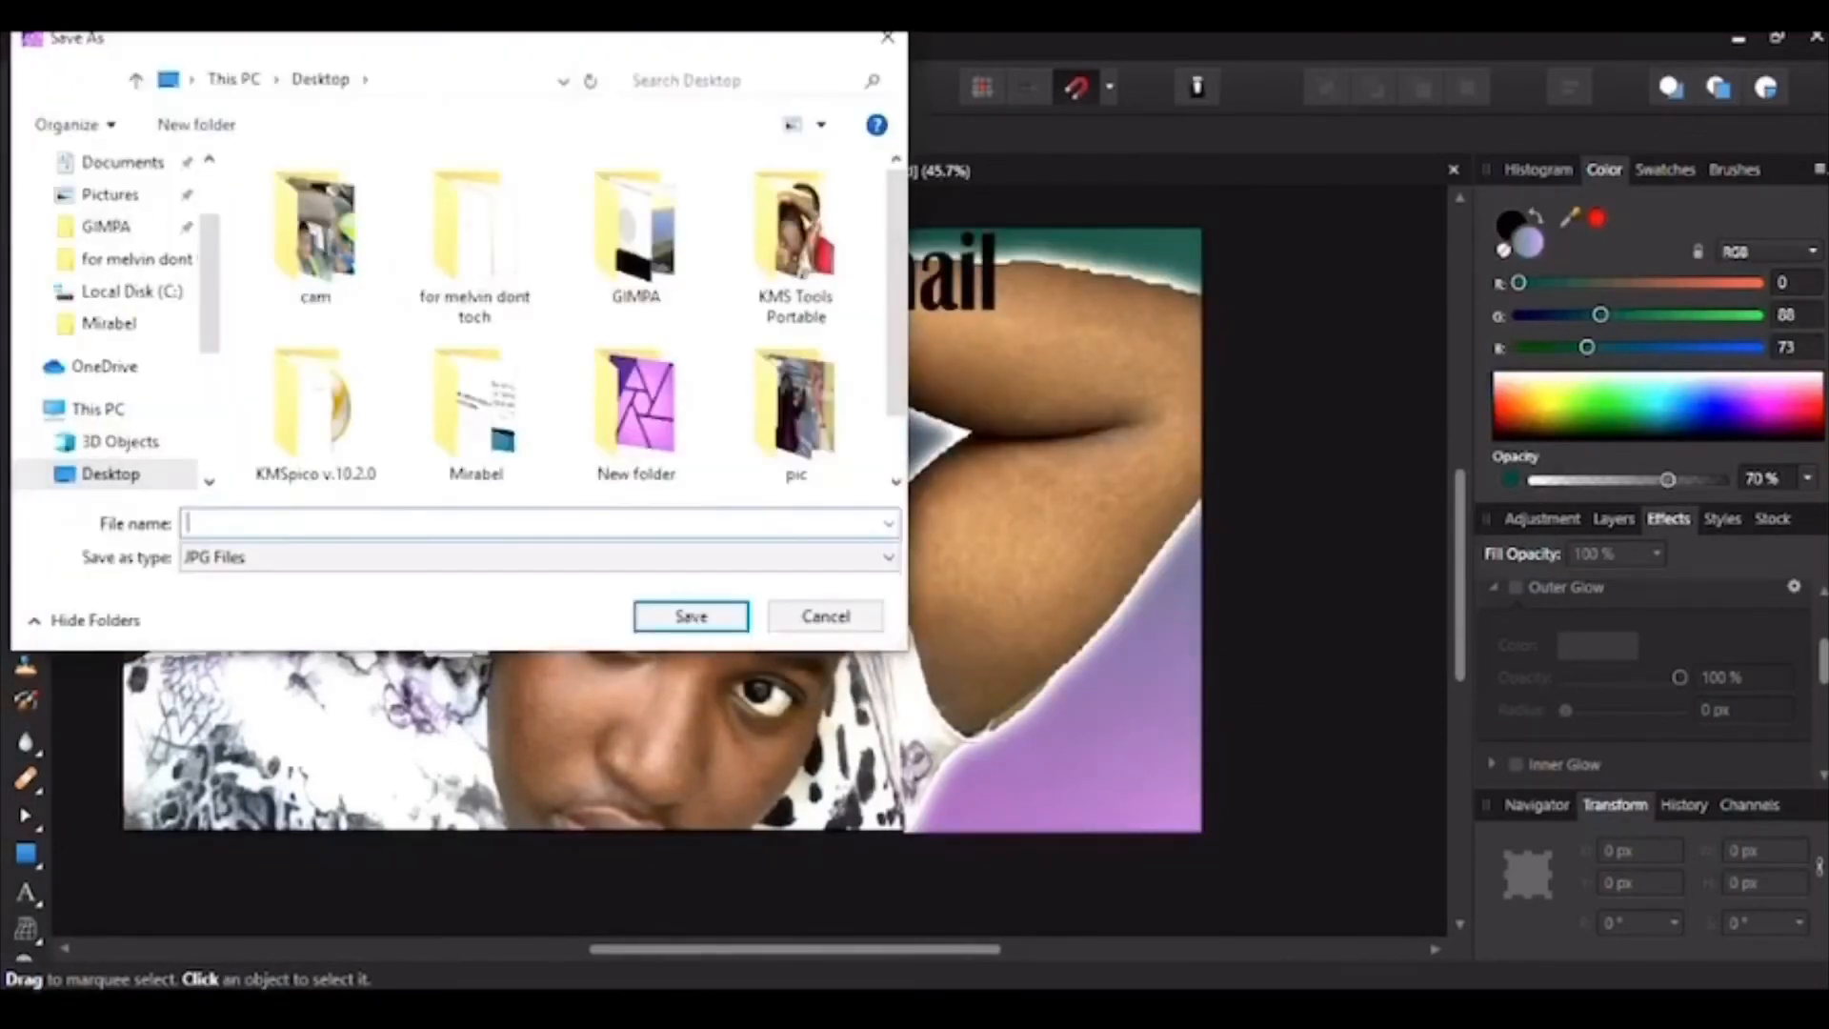
type("how to create a thumbnail")
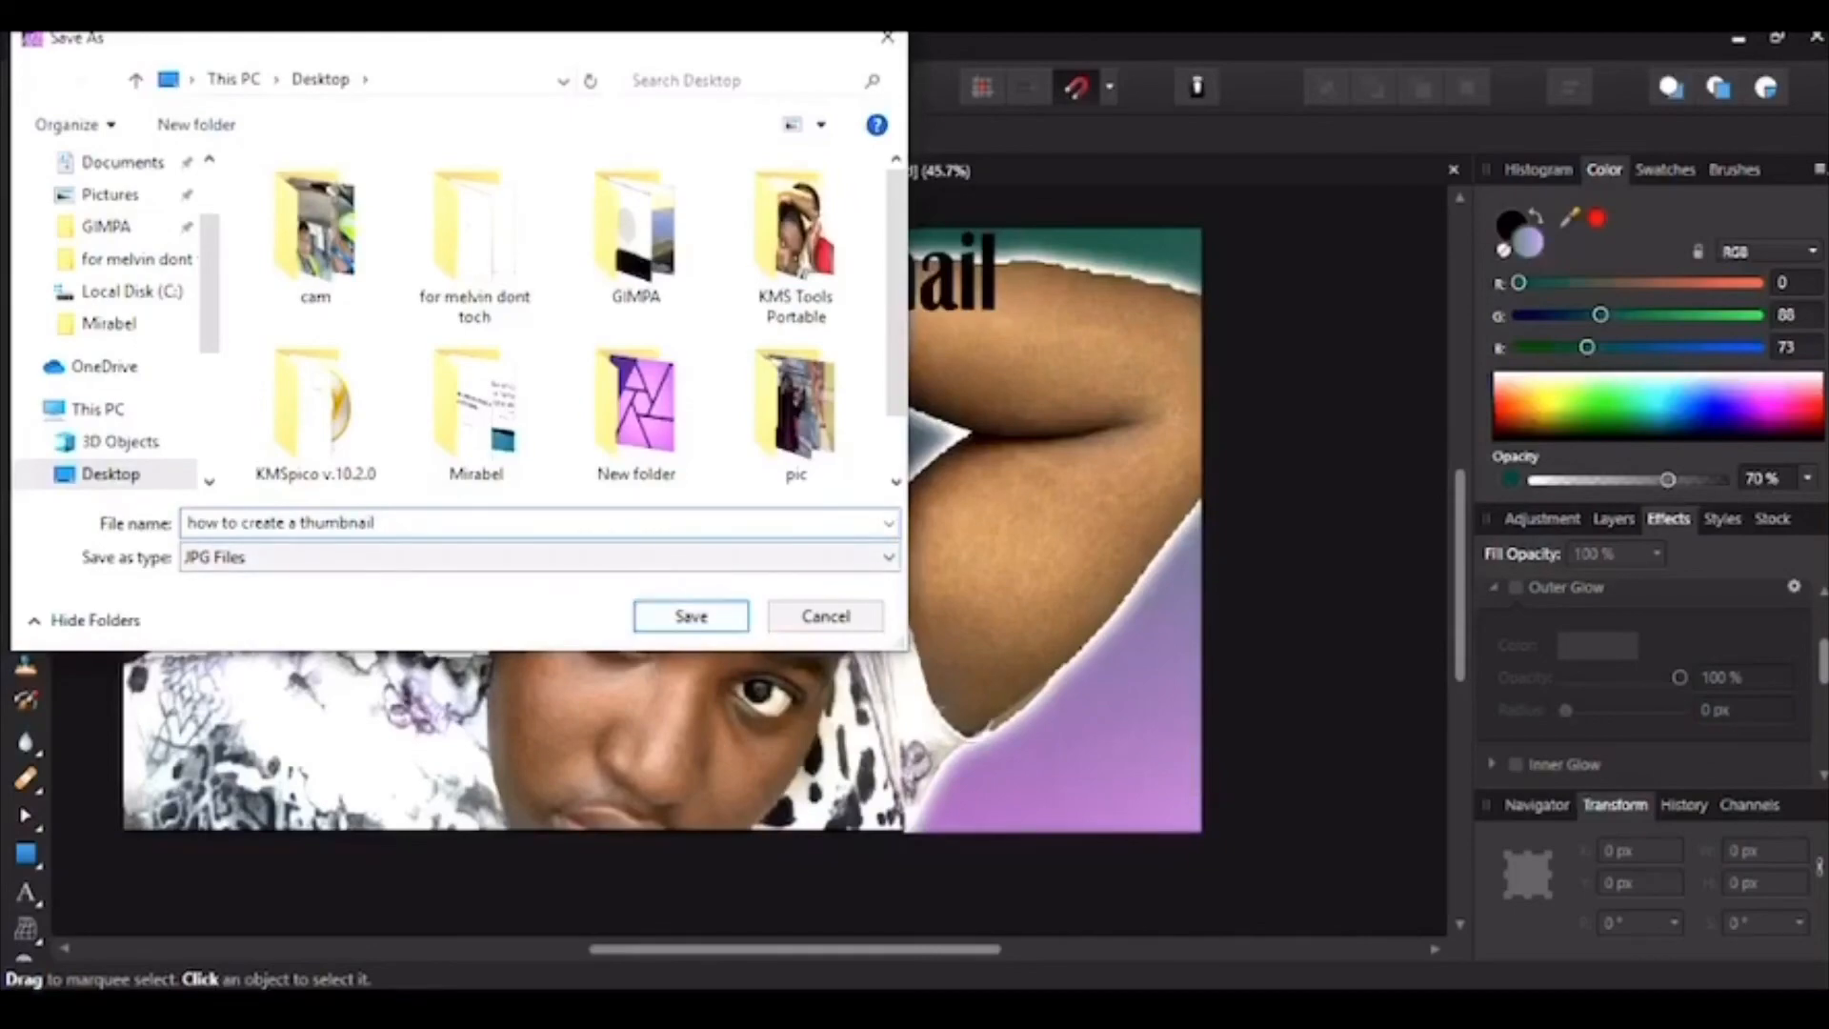
left_click(692, 616)
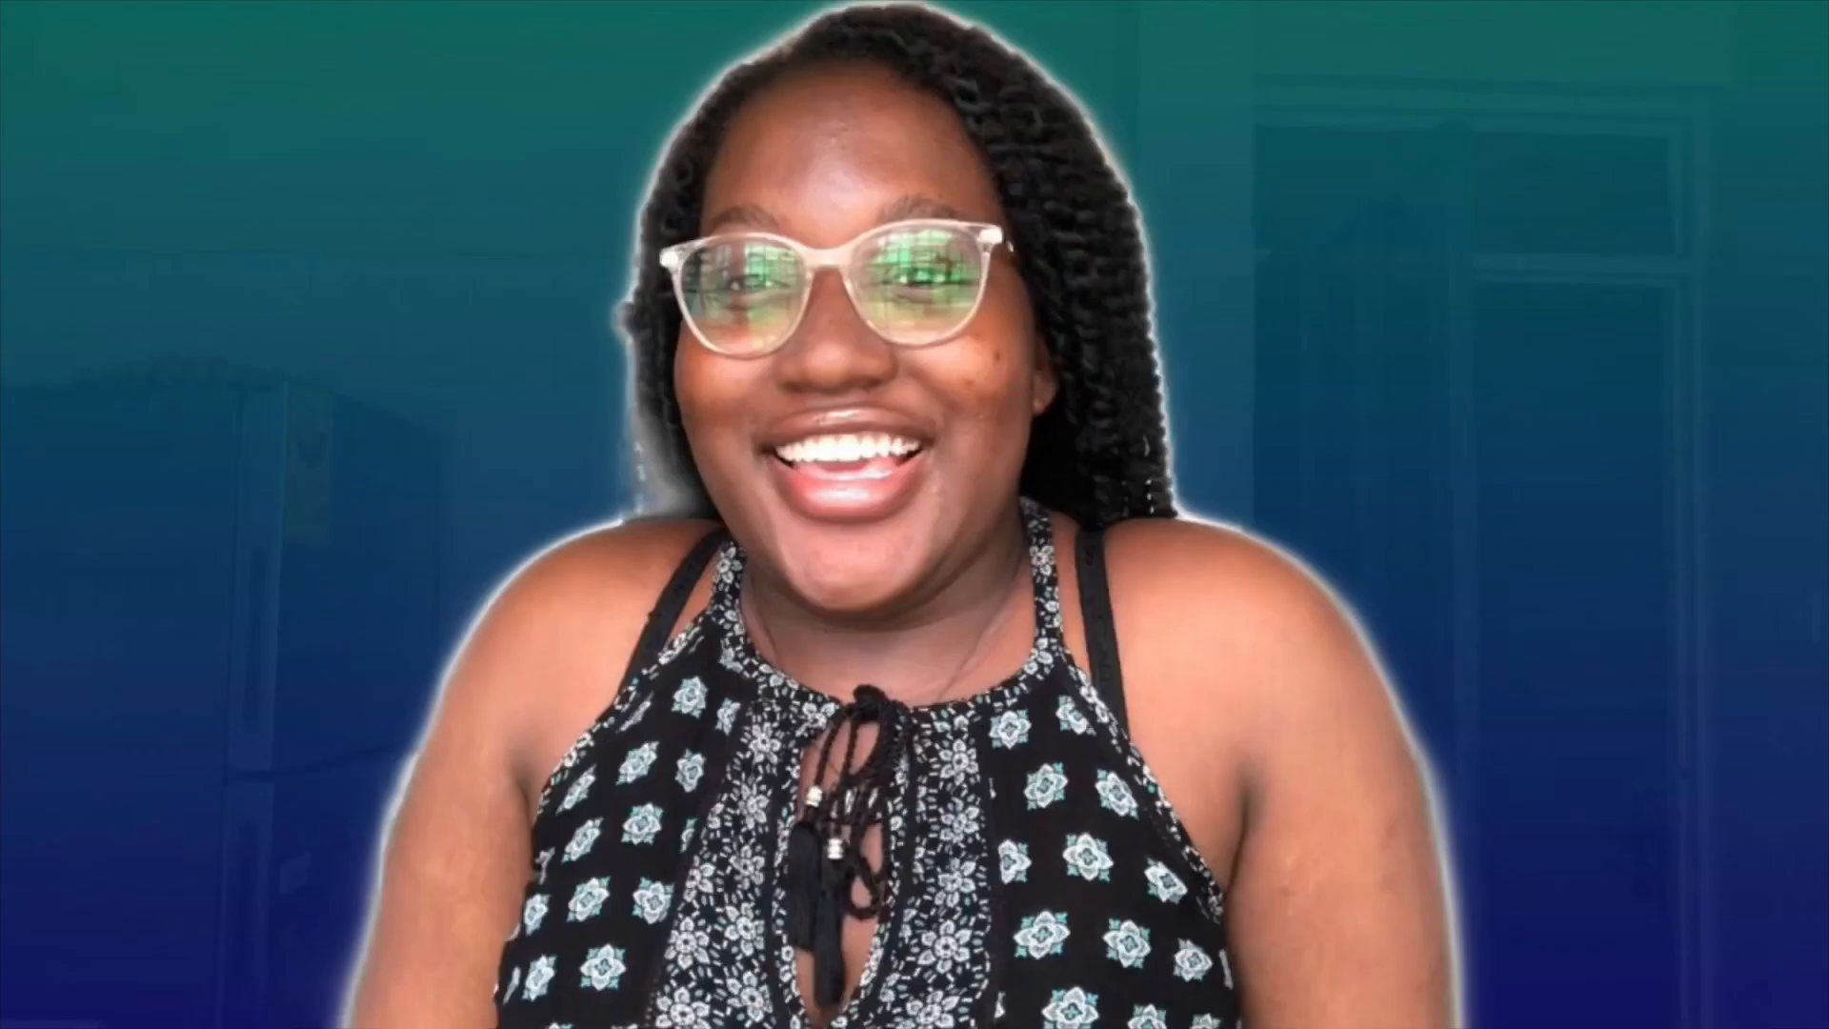